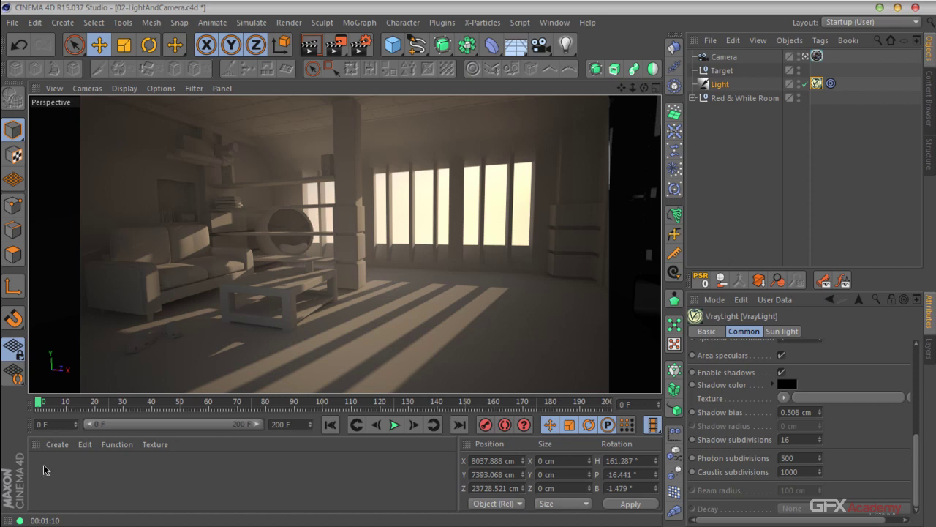
Create a VRayAdvancedMaterial and rename it floor.
click(57, 444)
mouse_move(101, 347)
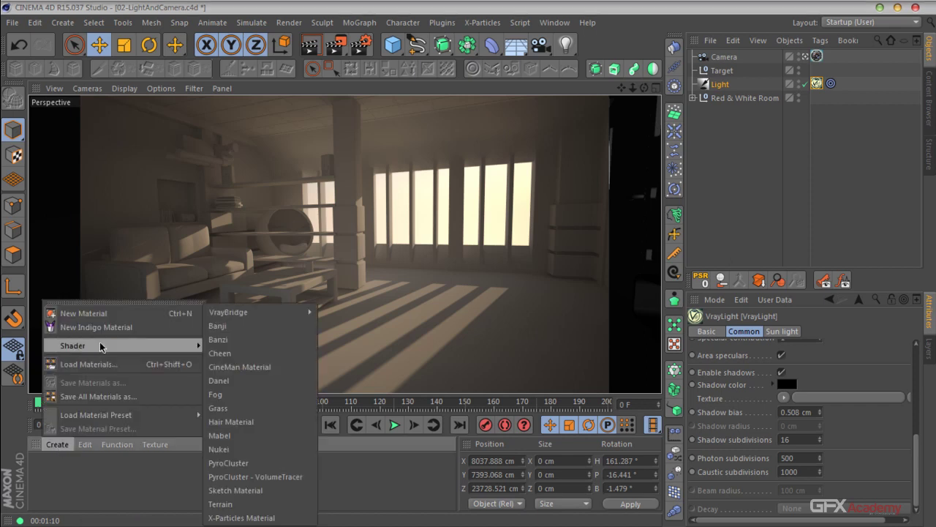
mouse_move(261, 312)
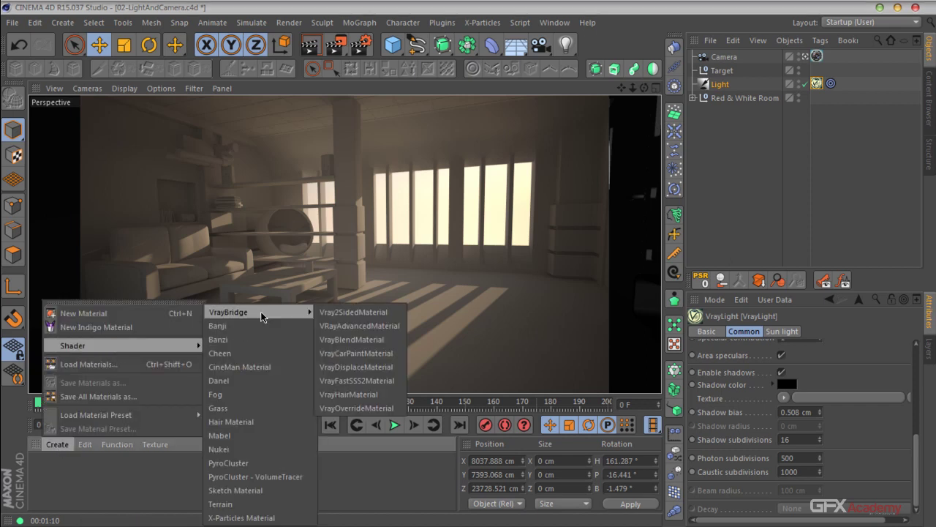
click(359, 326)
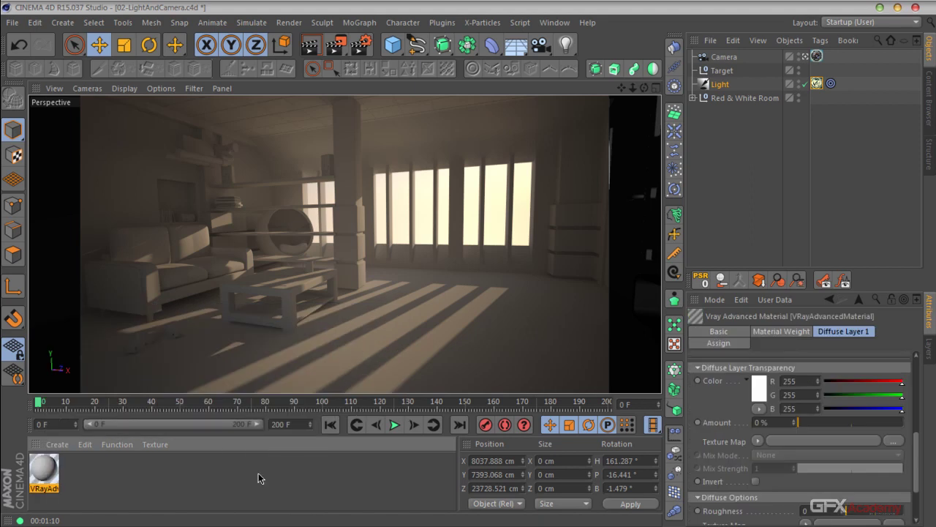
double_click(40, 488)
text(flo)
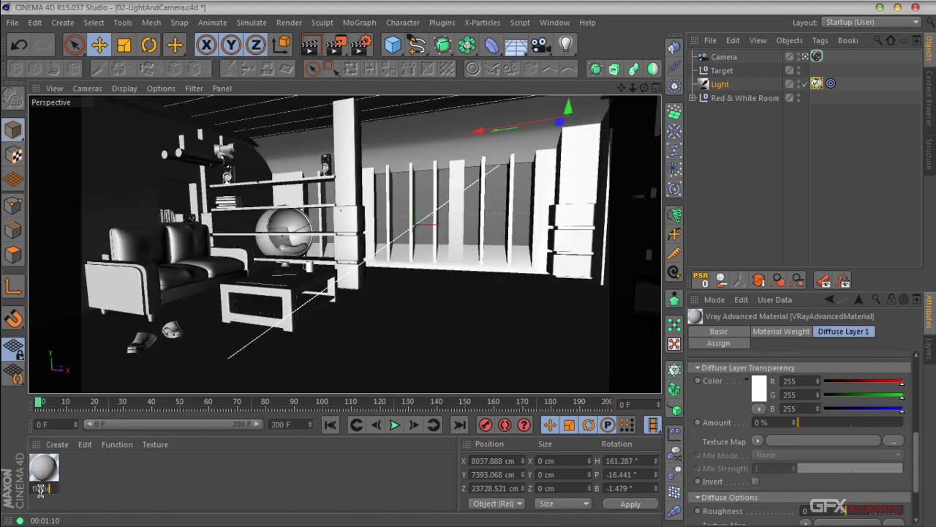
text(or)
key(Return)
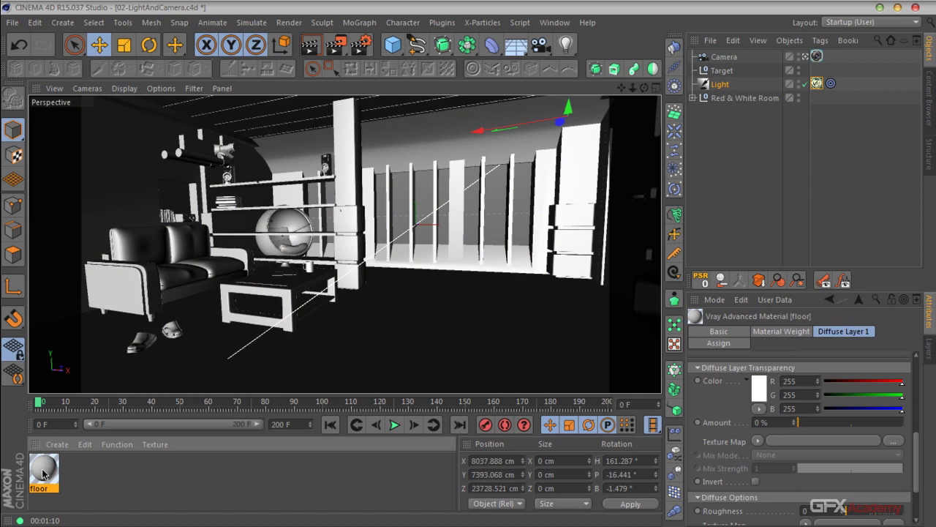
Start loading an image as the floor material's Diffuse Layer 1 color texture map, browsing to the Tile_maps folder in Pro_Shaders_maps.
double_click(42, 474)
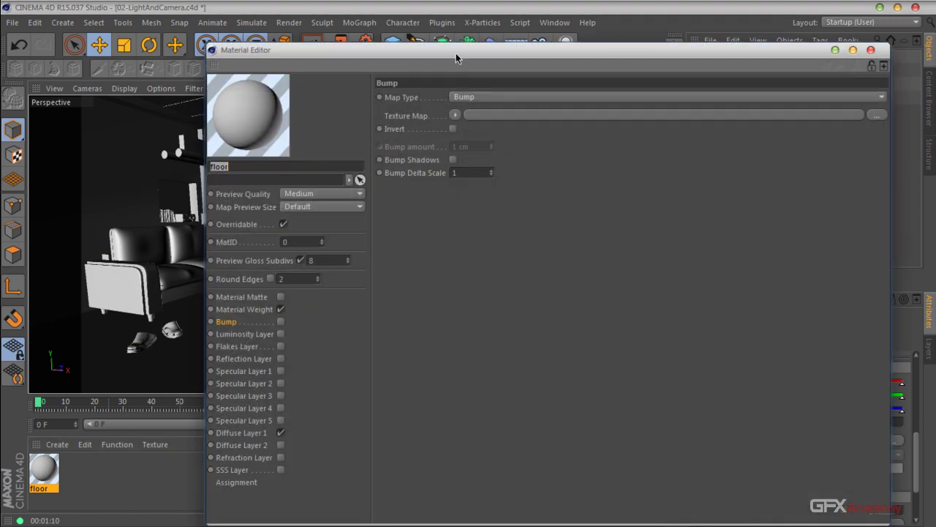
drag(456, 54, 465, 32)
click(244, 413)
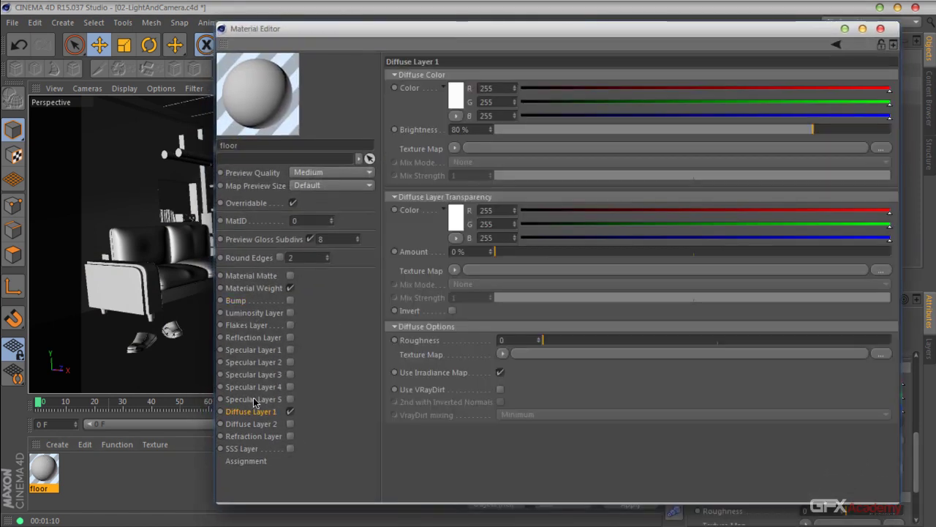
click(455, 148)
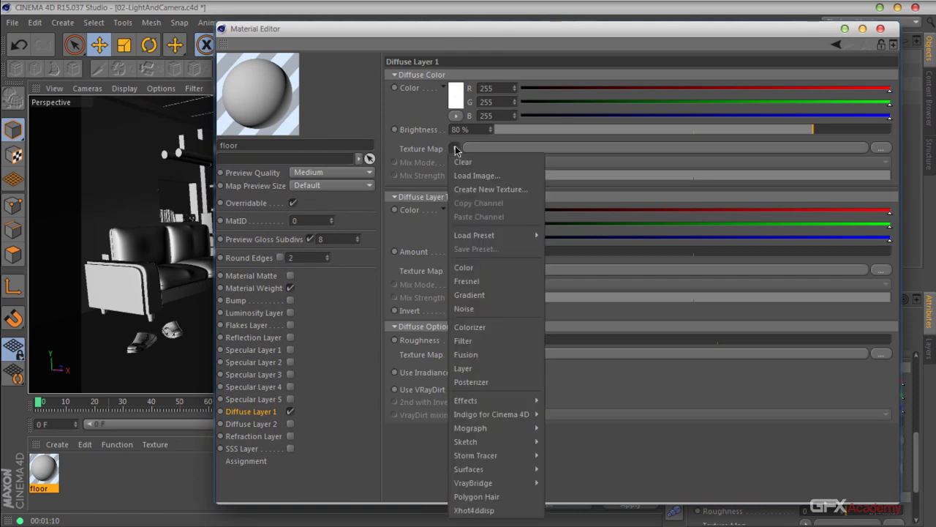
click(487, 179)
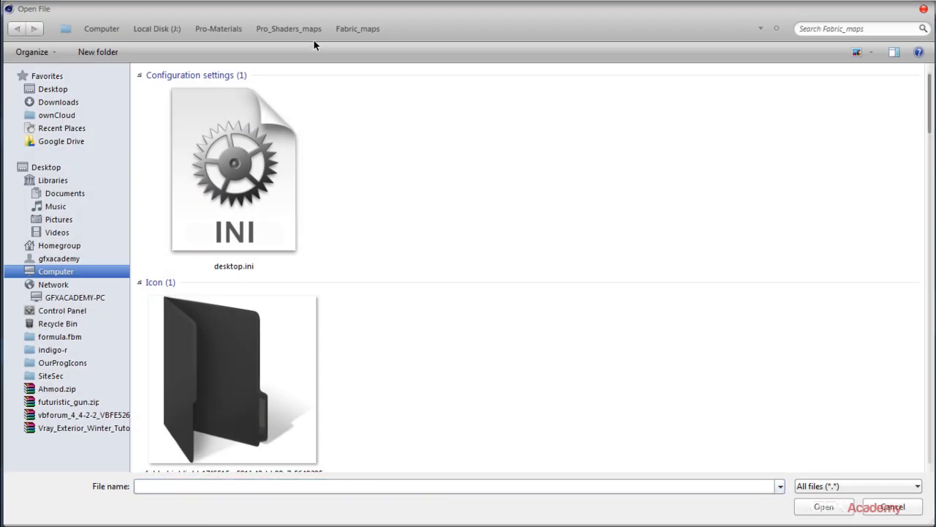
click(304, 28)
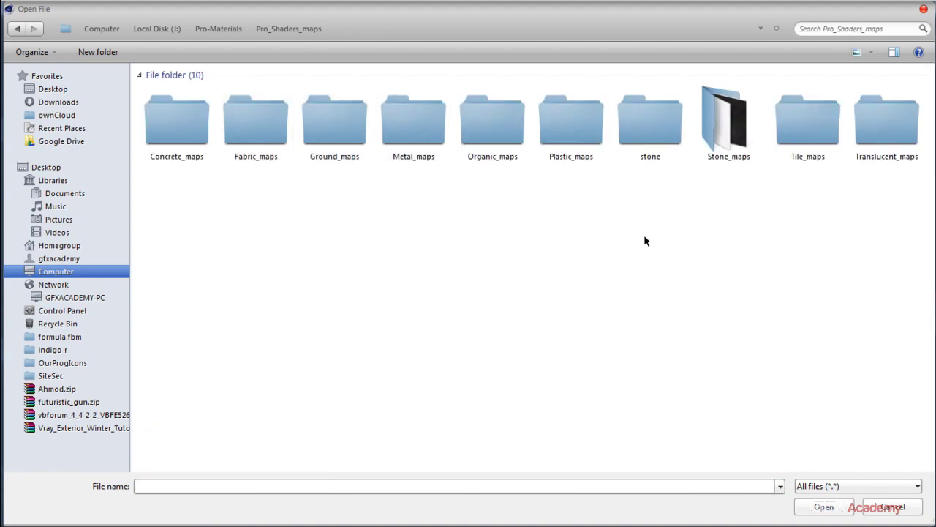
double_click(808, 154)
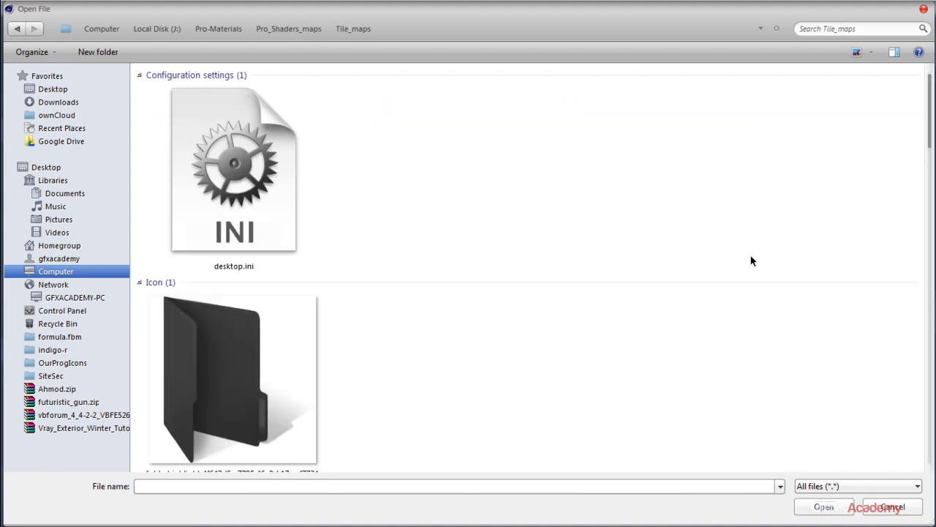
Load tile_04_diffuse.jpg as the diffuse texture map and copy the image to the project location.
scroll(752, 256, down, 15)
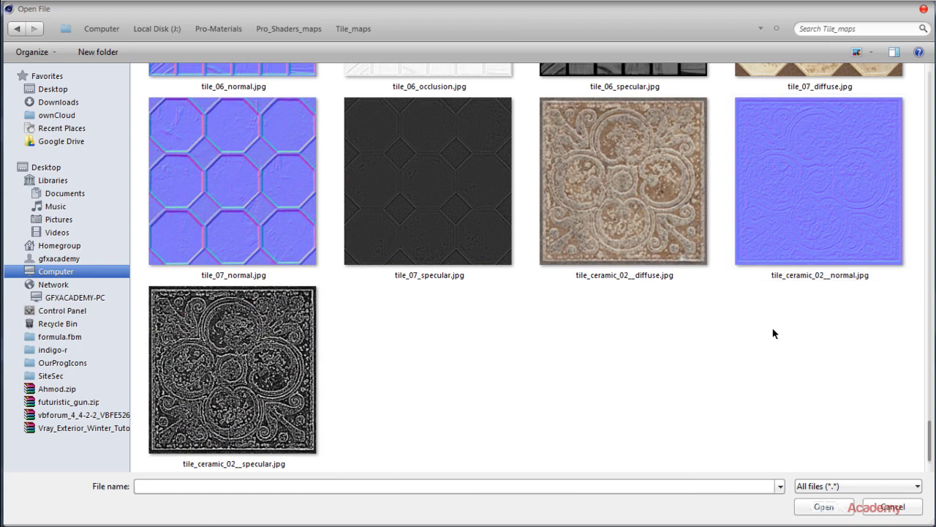
scroll(805, 365, up, 3)
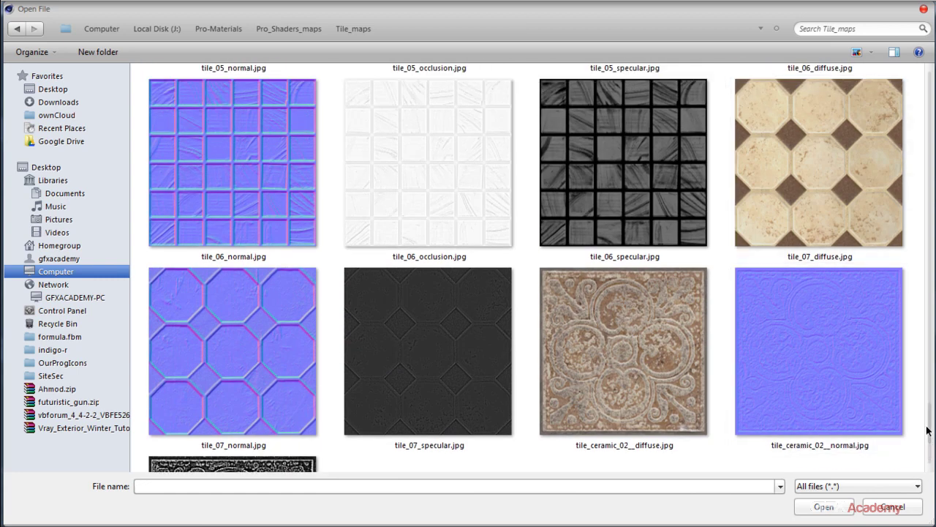
scroll(864, 314, up, 4)
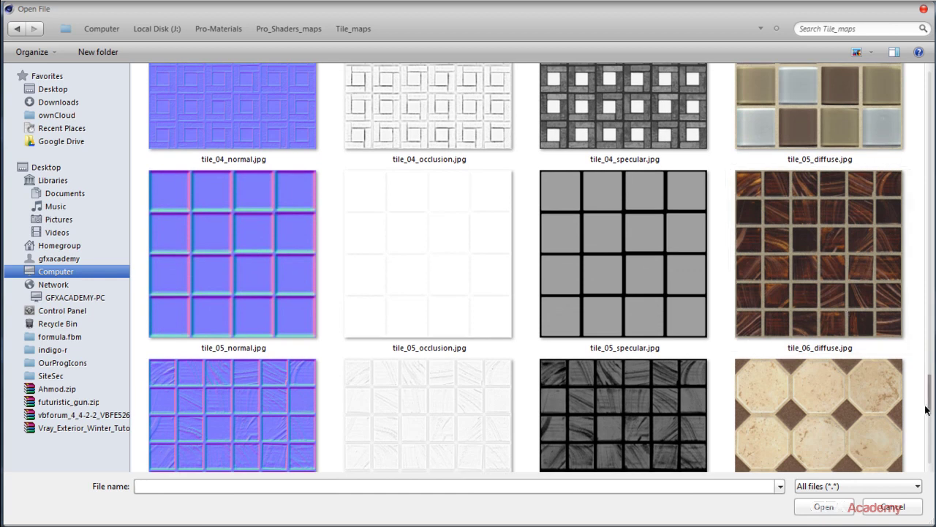
scroll(862, 344, up, 3)
scroll(925, 373, up, 2)
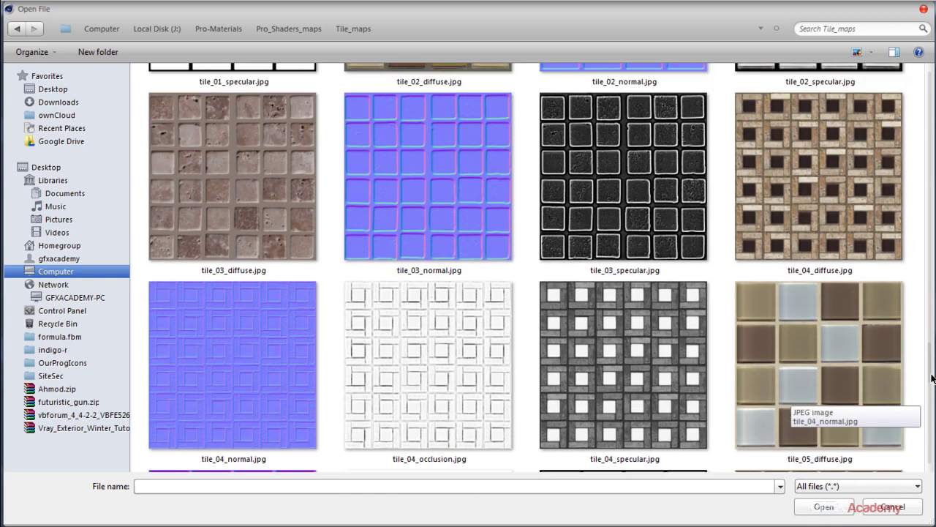
click(834, 253)
scroll(834, 252, up, 7)
scroll(834, 252, up, 5)
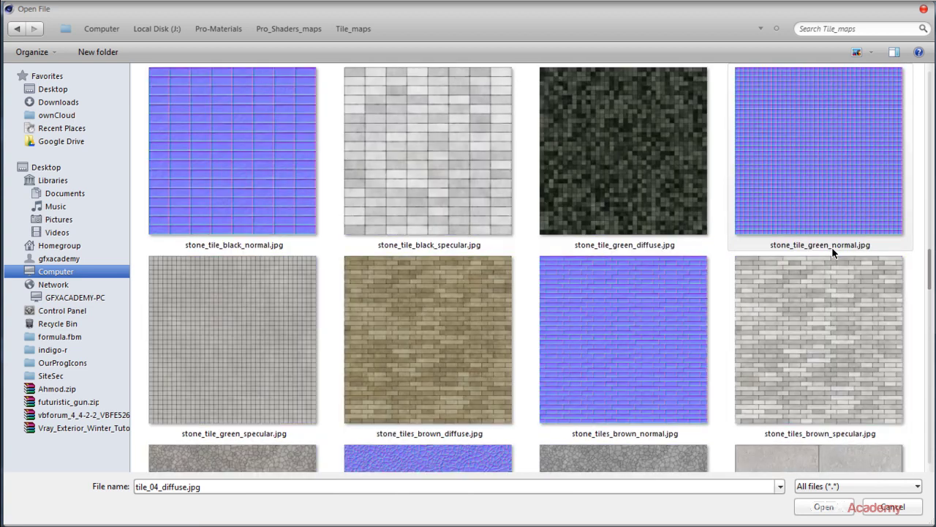
click(829, 506)
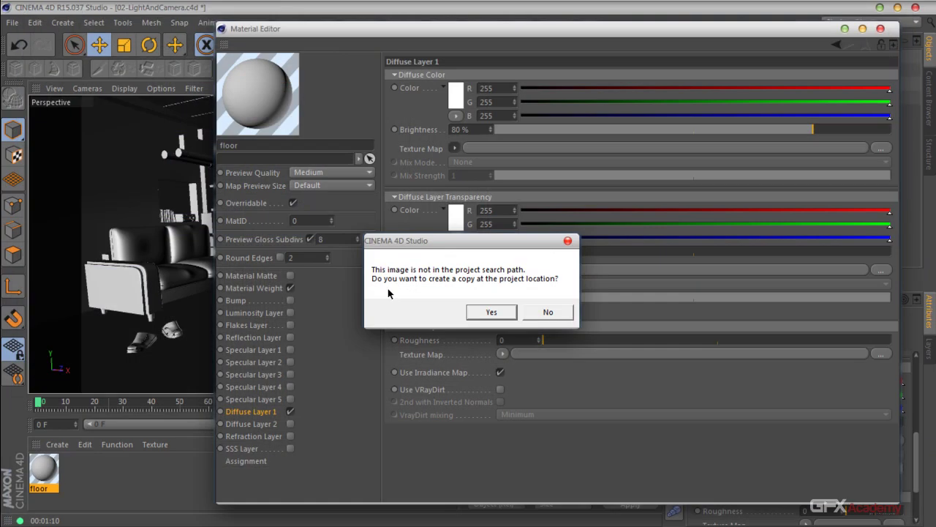
click(488, 316)
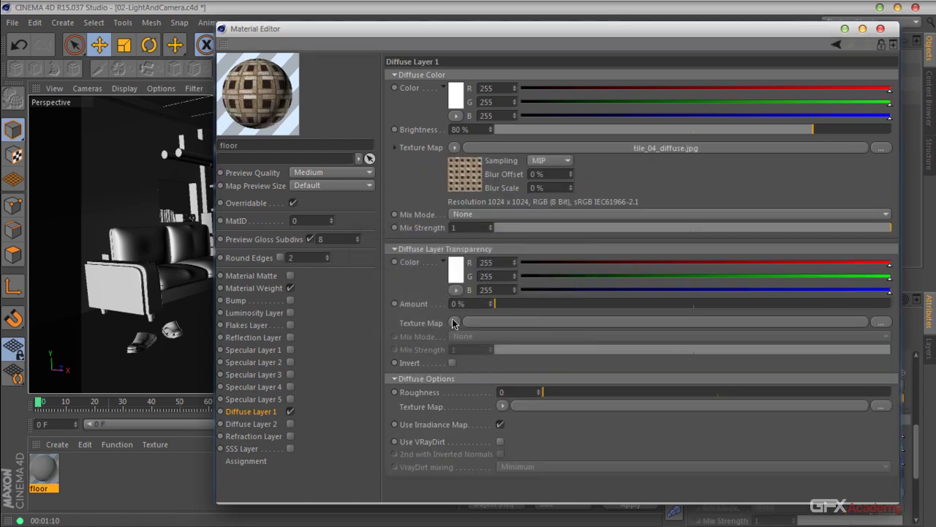
Select the room's floor cube, reveal it in the object hierarchy and assign the floor material to it.
drag(425, 35, 448, 424)
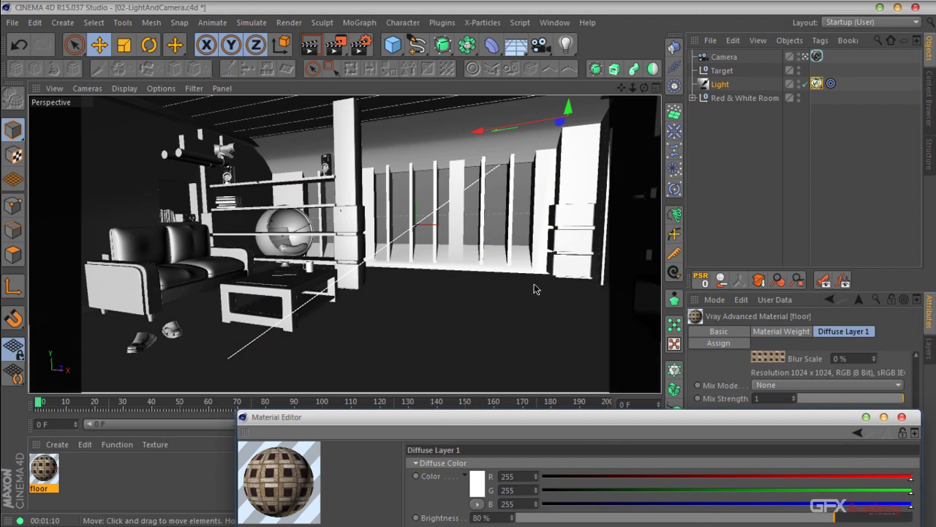
click(433, 324)
drag(775, 269, 761, 186)
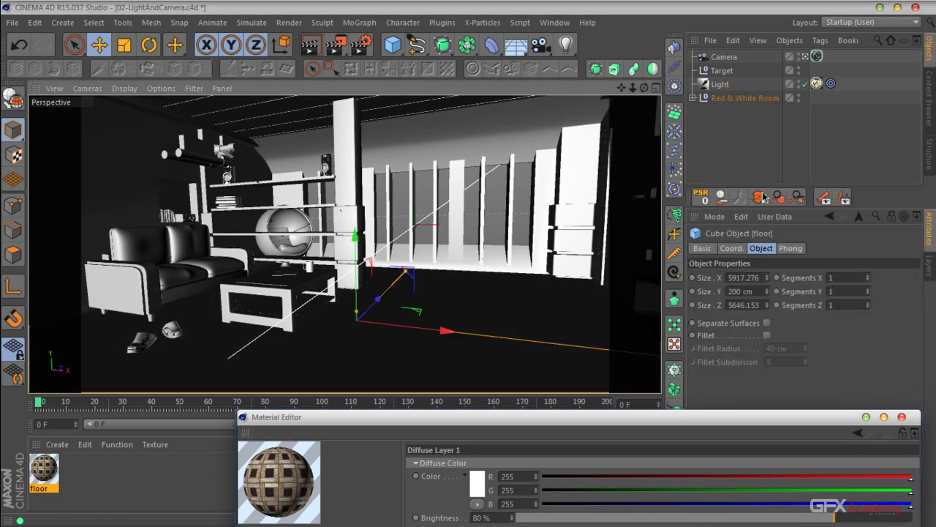
click(778, 198)
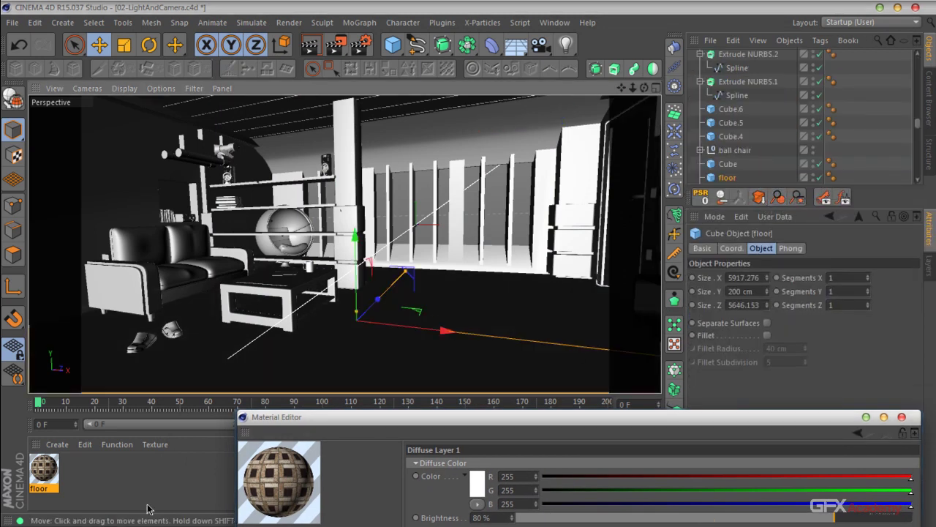
drag(44, 469, 736, 129)
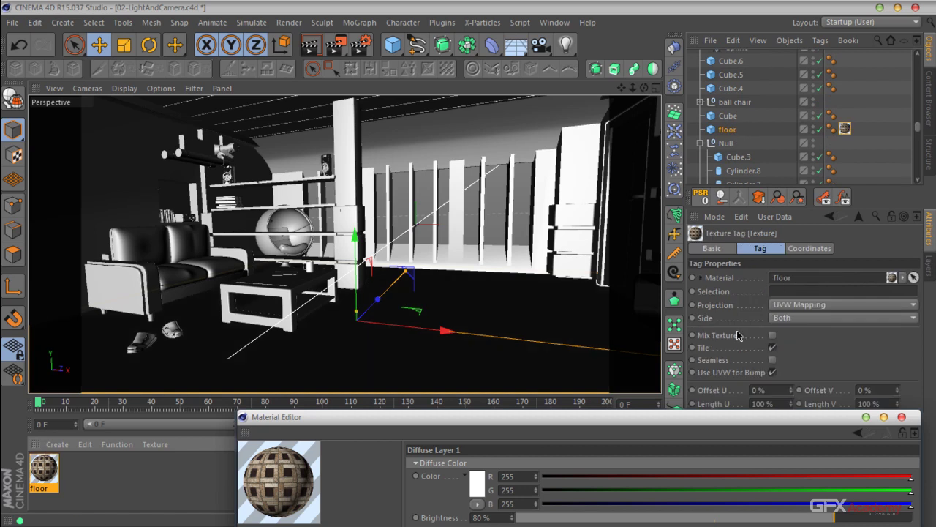
Leave the scene camera's view for a closer look at the floor and set its texture tag's projection to Cubic.
drag(749, 428, 660, 462)
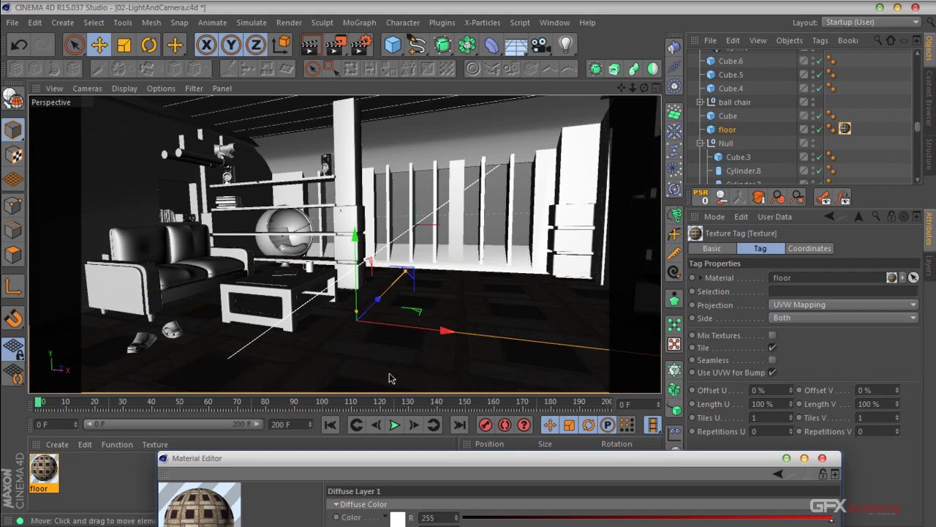
drag(918, 129, 918, 62)
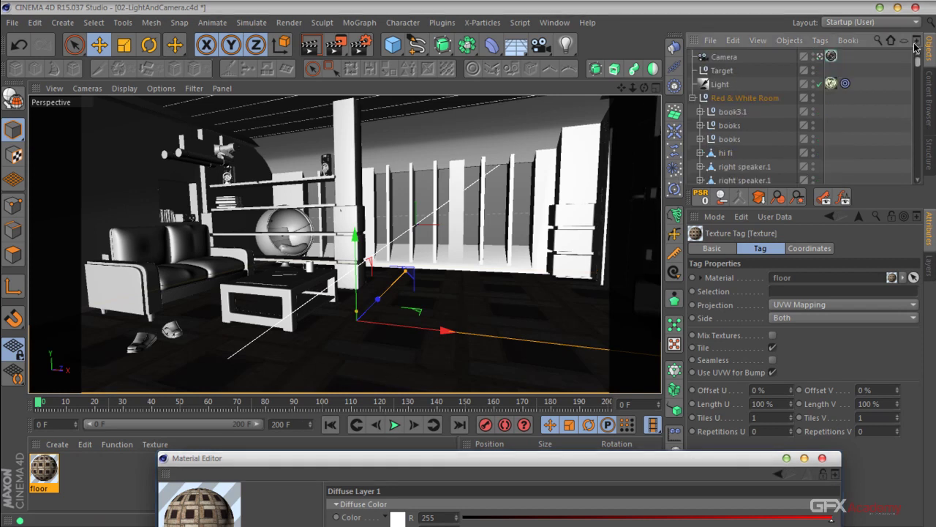
click(831, 56)
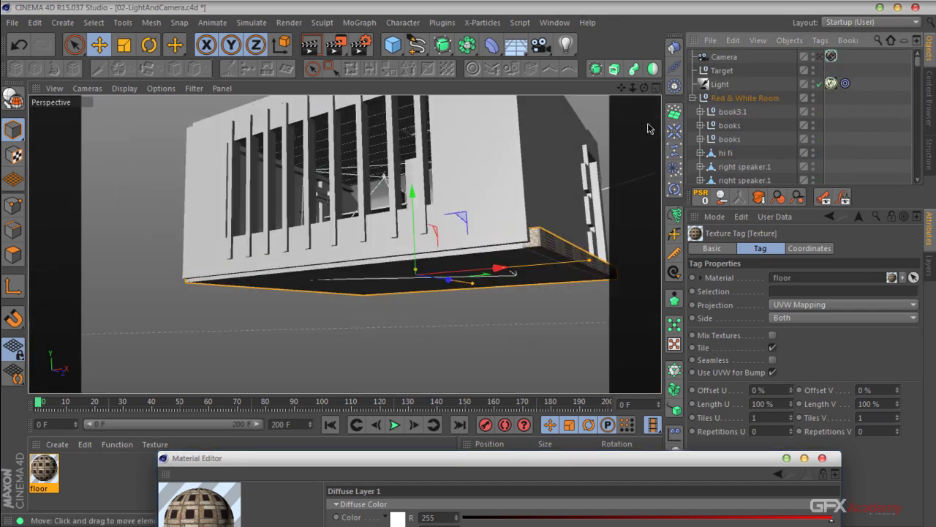
drag(644, 88, 644, 103)
scroll(413, 179, up, 5)
scroll(413, 179, up, 2)
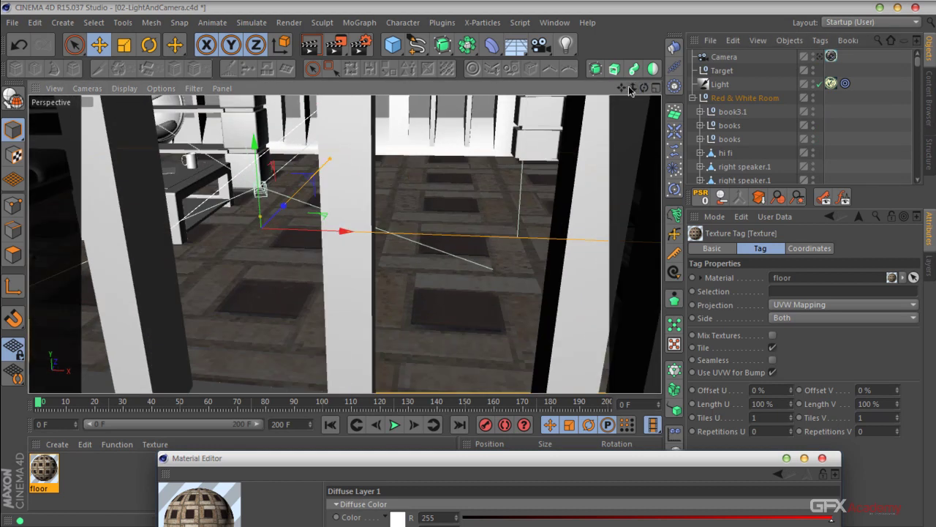
drag(621, 87, 473, 271)
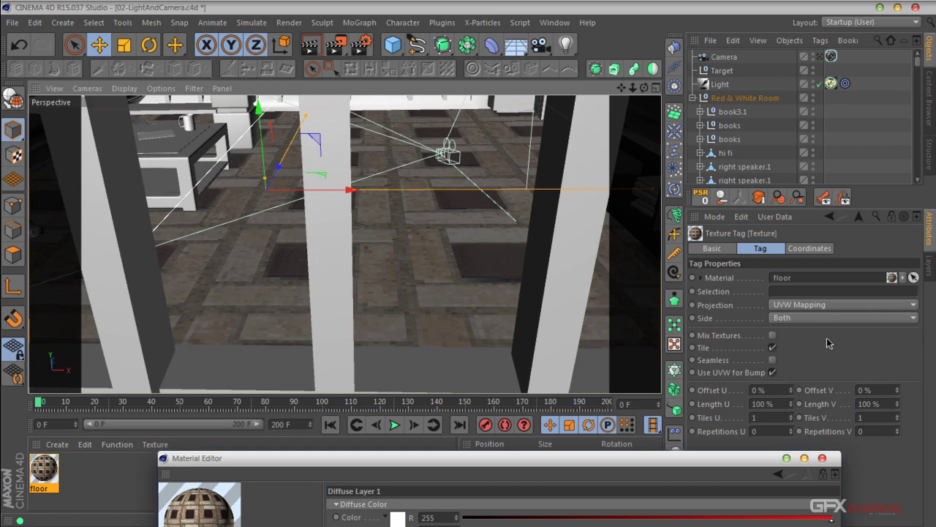
click(795, 306)
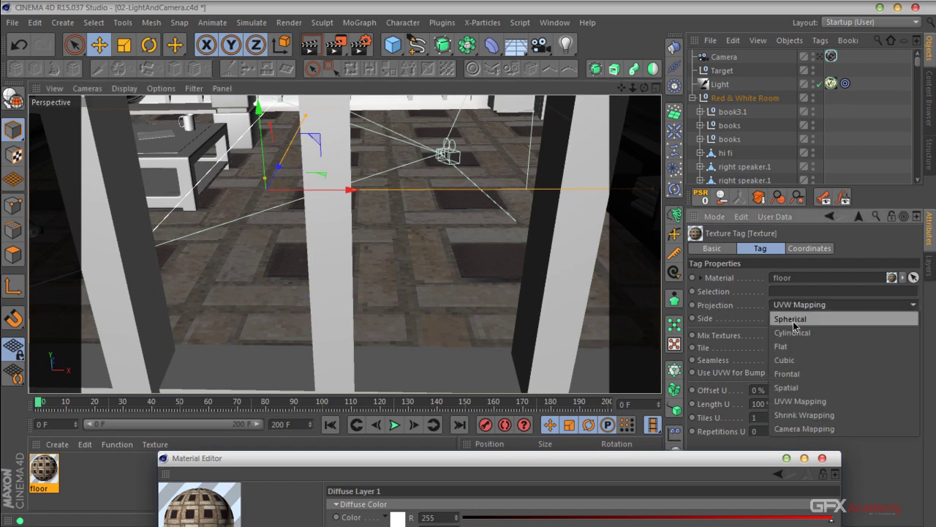
click(794, 359)
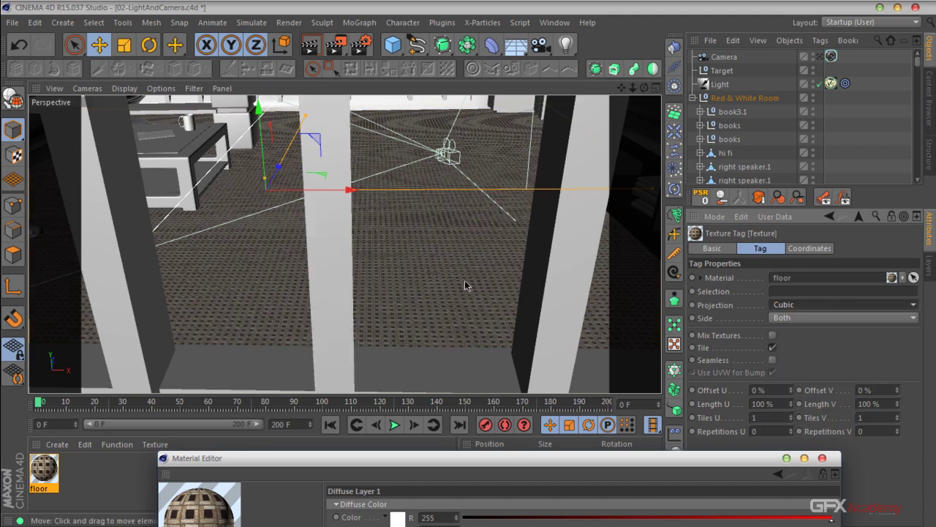
In Texture mode, scale up the floor object's cubic texture projection so the tiles appear much larger across the floor.
click(14, 154)
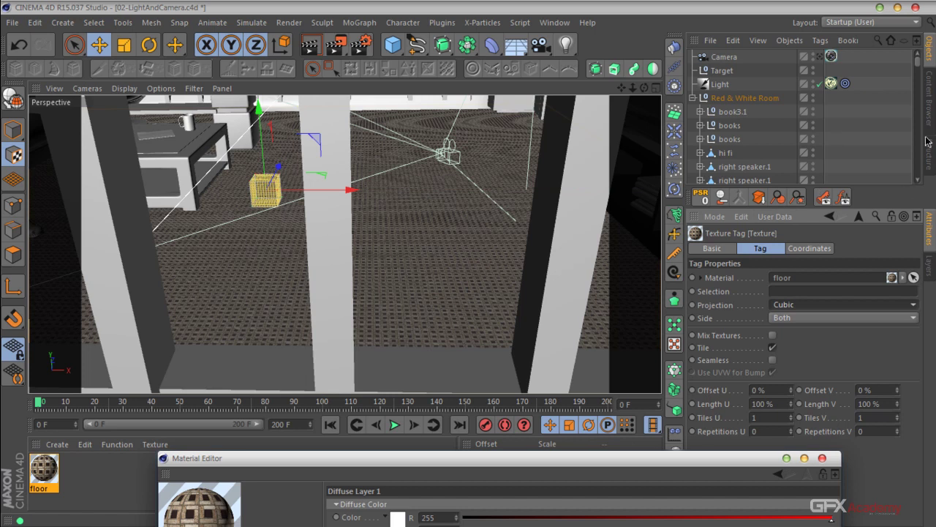
drag(915, 66, 916, 122)
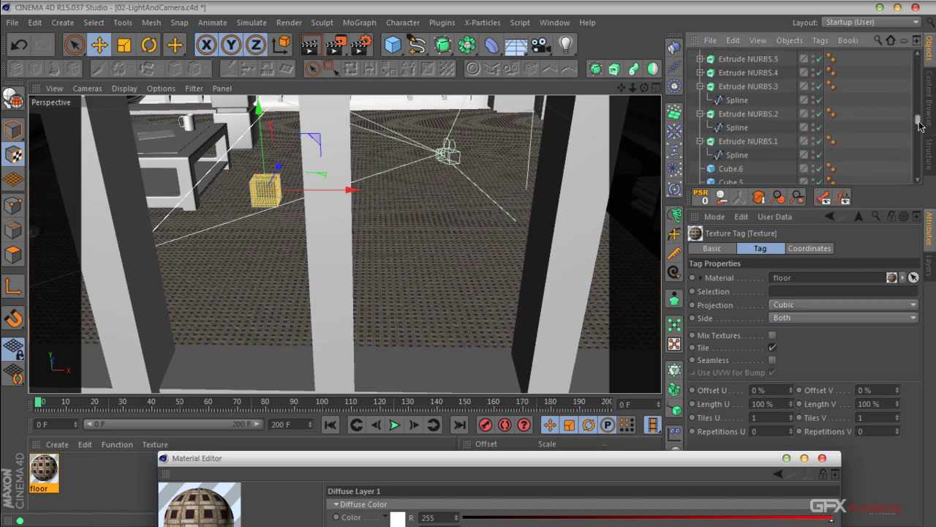
scroll(798, 171, down, 2)
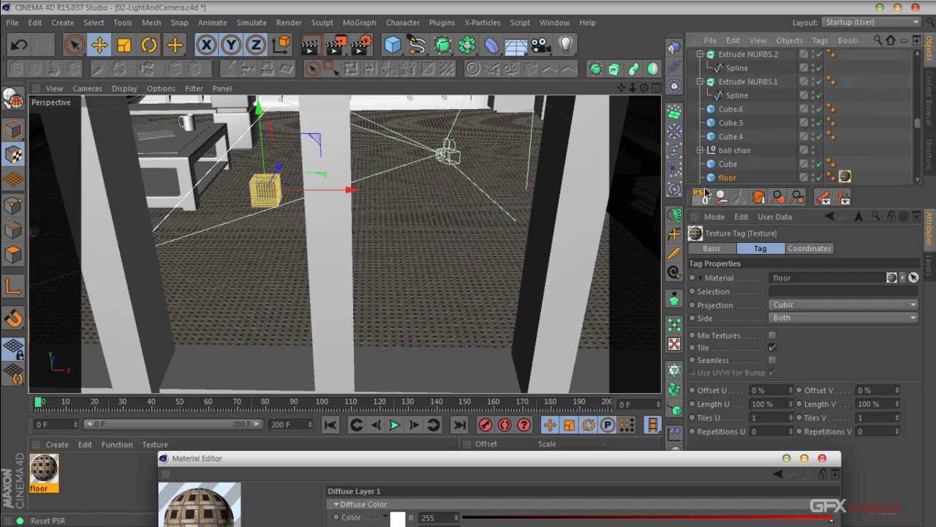
click(731, 177)
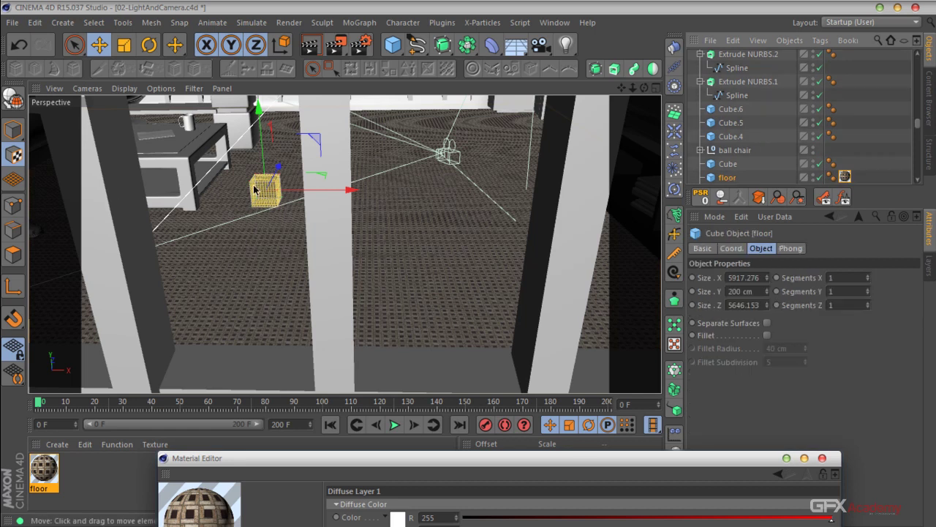
click(124, 44)
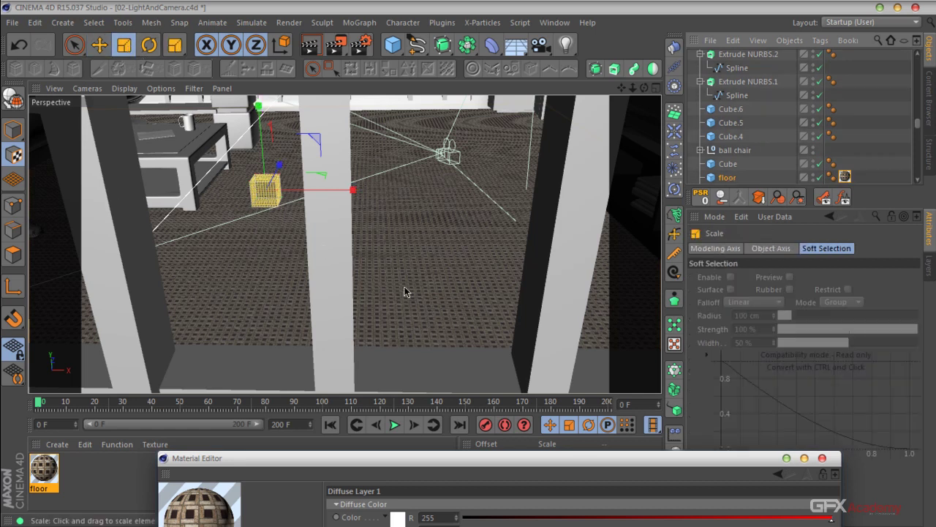
drag(402, 286, 680, 296)
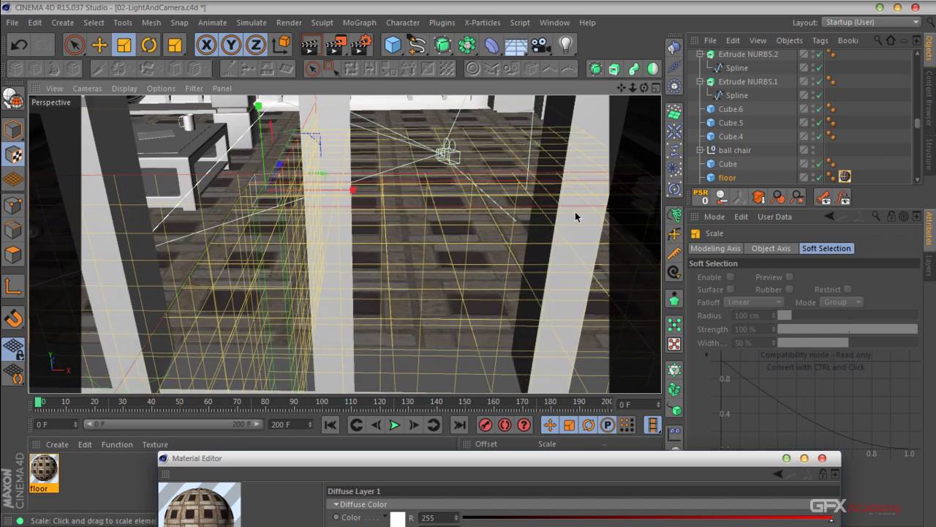
Leave Texture mode for Model mode and return the viewport to the scene camera's view.
click(10, 128)
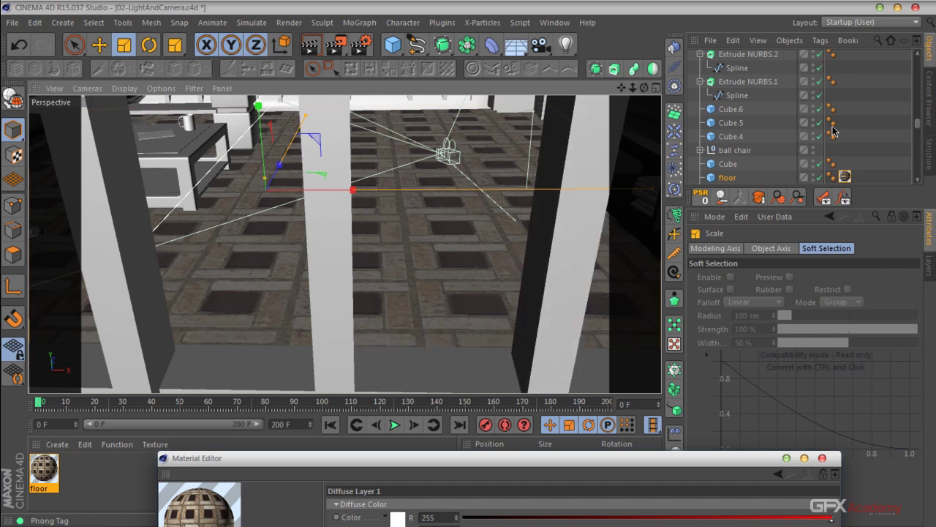
scroll(917, 129, up, 10)
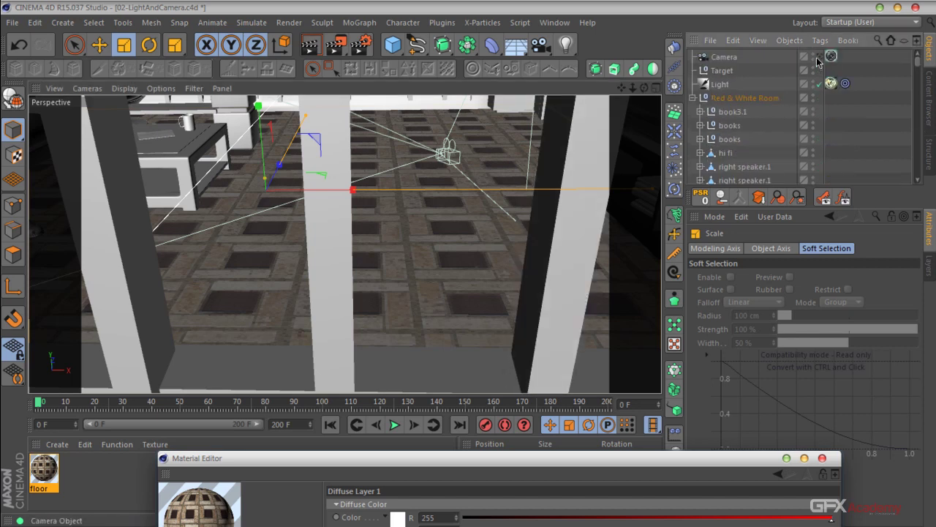
click(831, 57)
Wrap the floor material's diffuse texture in a Layer shader and add a Color shader above the tile bitmap.
drag(508, 459, 581, 24)
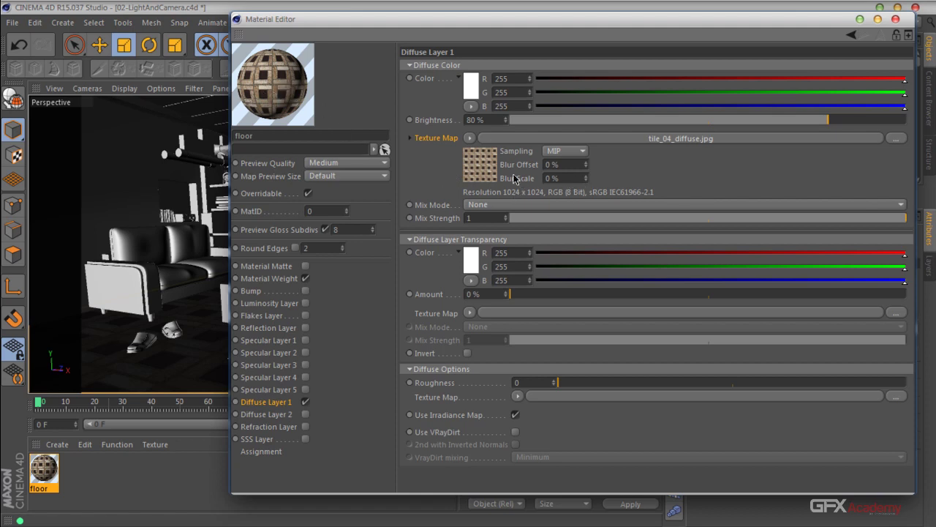
click(470, 138)
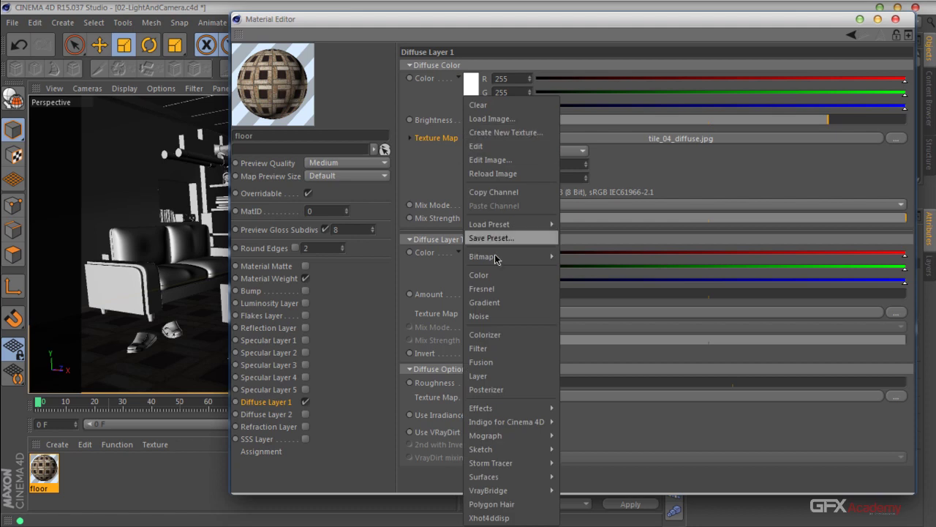
click(478, 375)
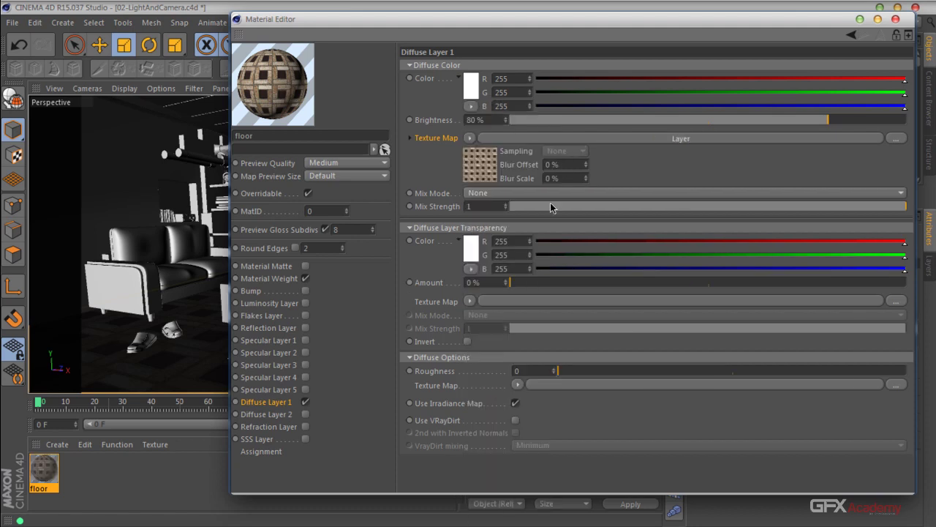
click(576, 136)
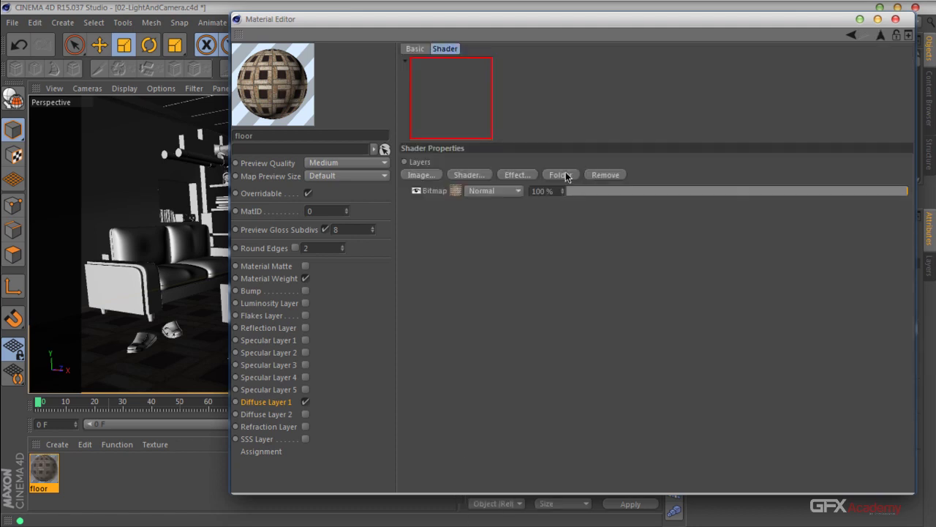
click(473, 174)
click(526, 227)
Set the Color layer to light blue, about RGB 181, 212, 249, blend it with Multiply and close the Material Editor.
click(455, 190)
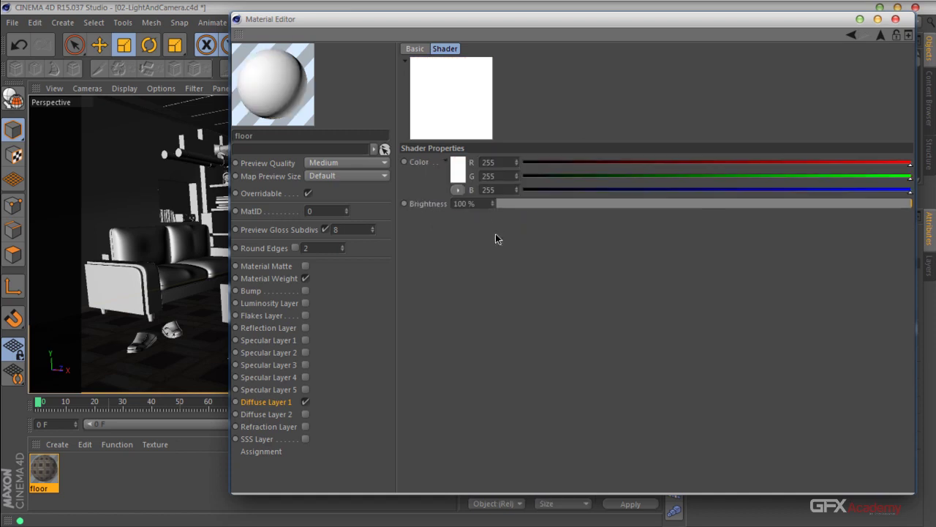
click(463, 173)
drag(446, 94, 600, 148)
click(505, 147)
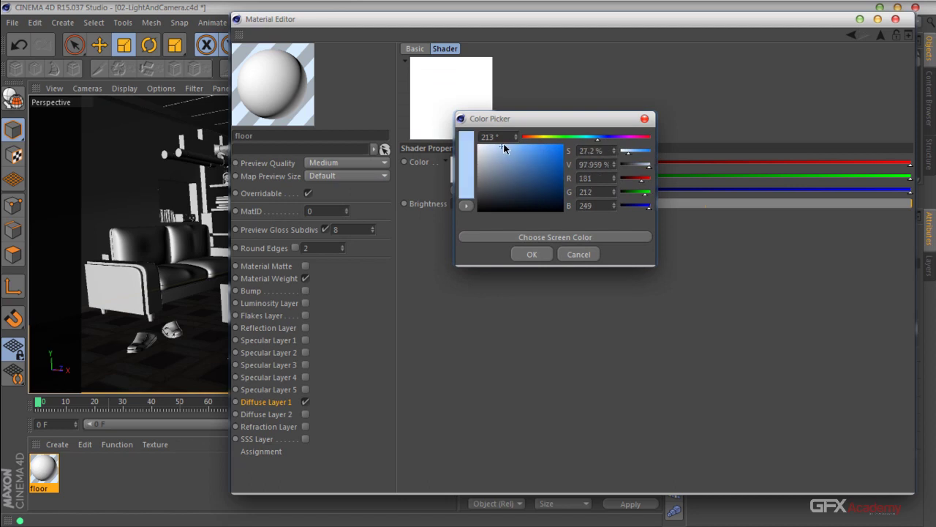
key(Return)
click(880, 38)
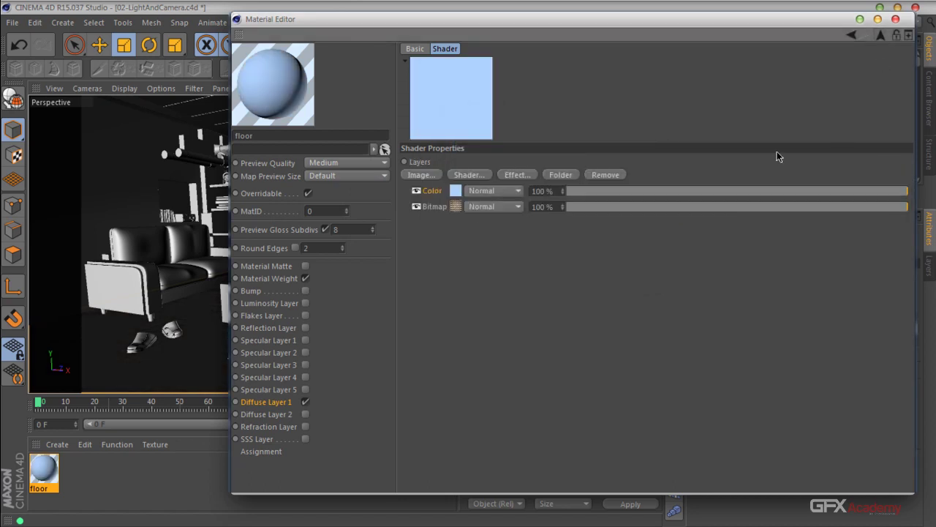
click(487, 190)
click(490, 210)
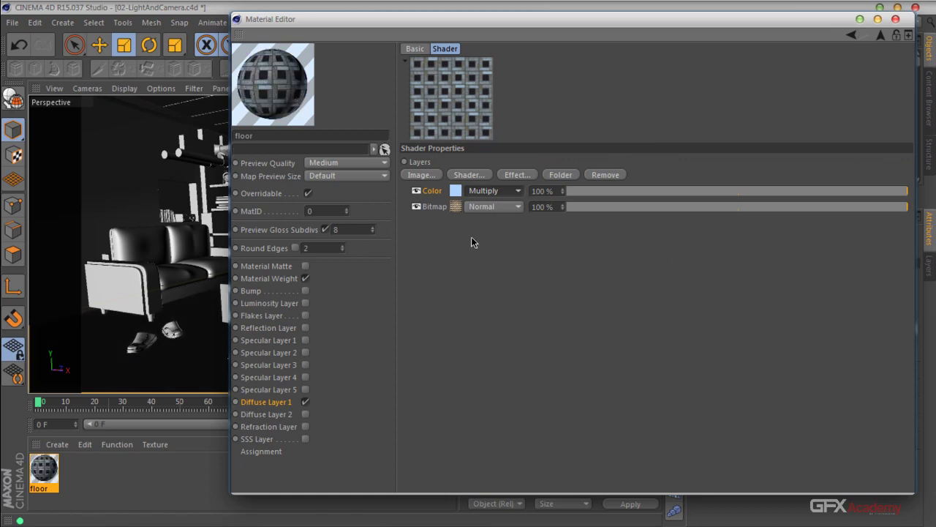
double_click(485, 26)
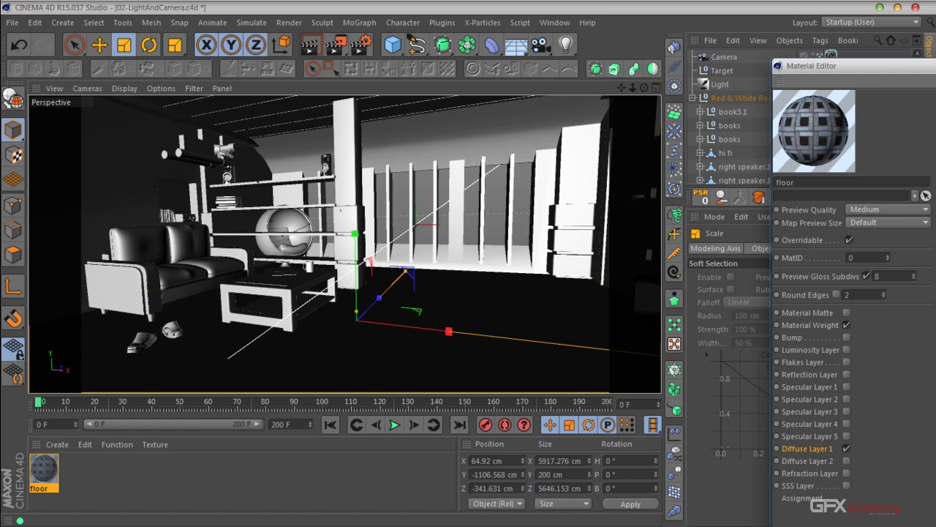
click(523, 333)
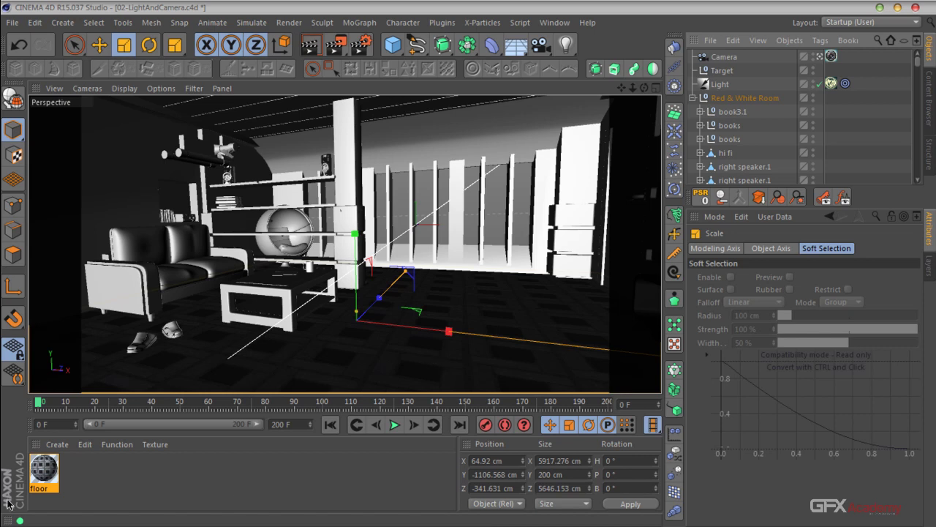
Reopen the floor material, enable Specular Layer 1 and set its specular type to Phong.
double_click(44, 472)
drag(471, 62, 469, 34)
click(244, 344)
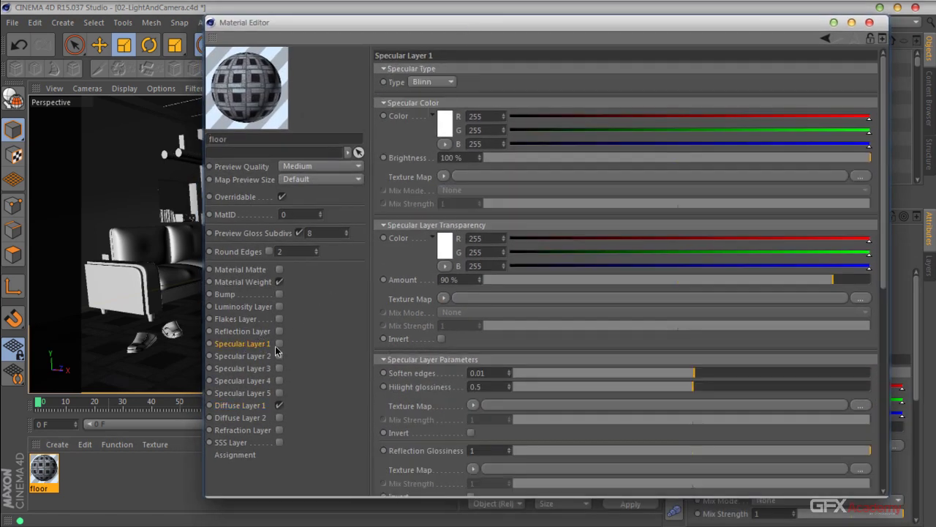
click(279, 343)
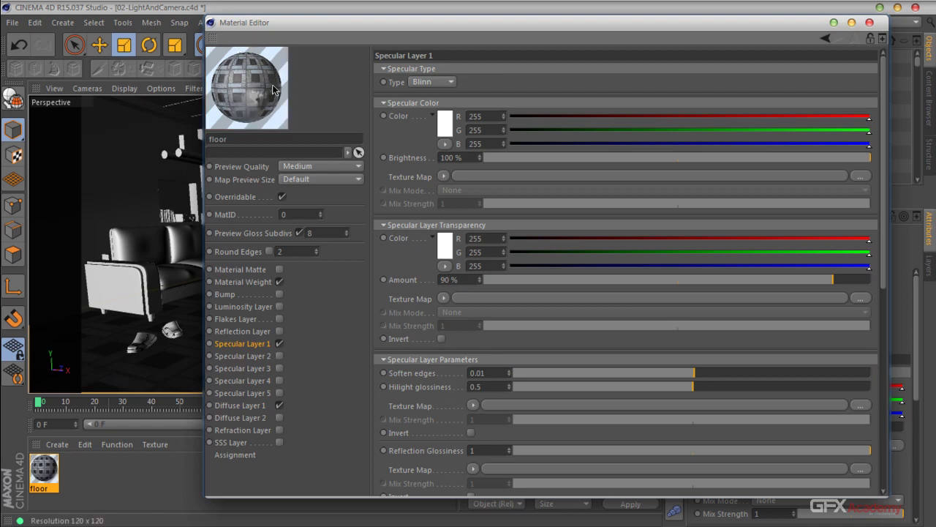
scroll(485, 330, down, 1)
scroll(486, 351, up, 1)
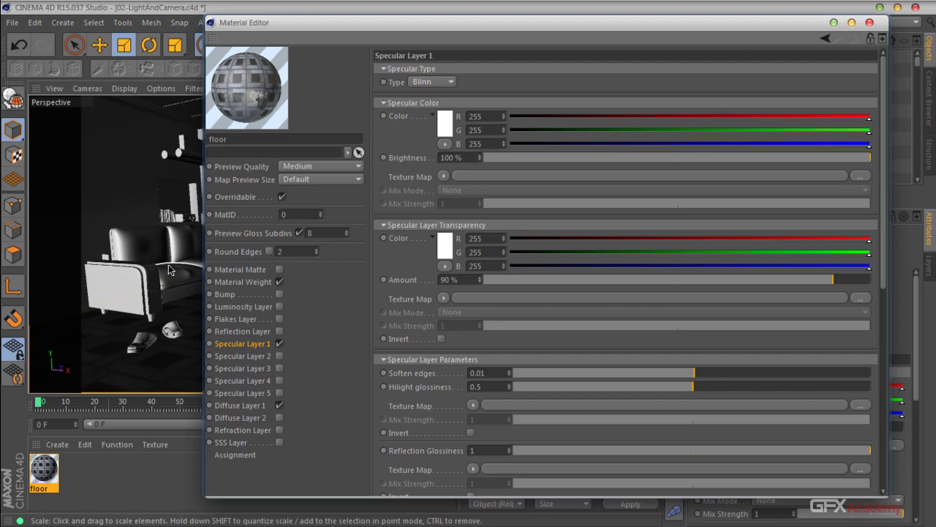
click(430, 82)
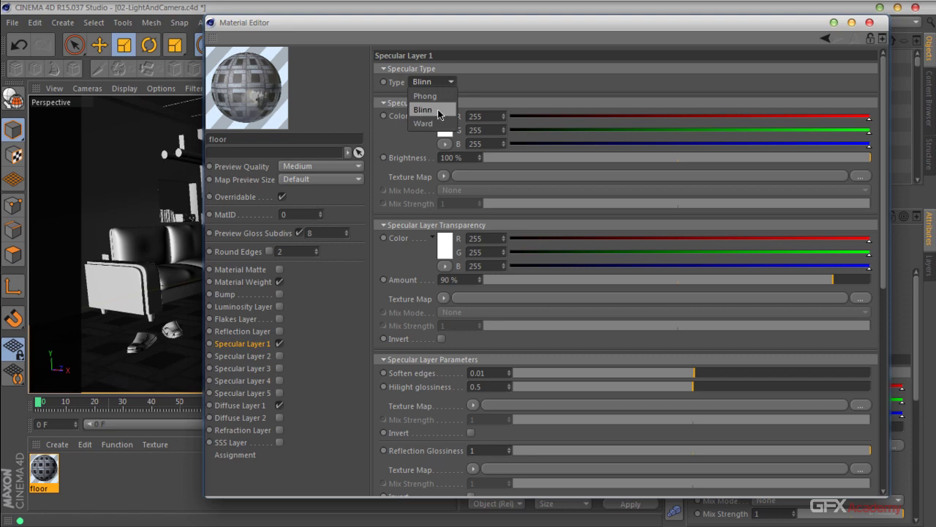
click(427, 96)
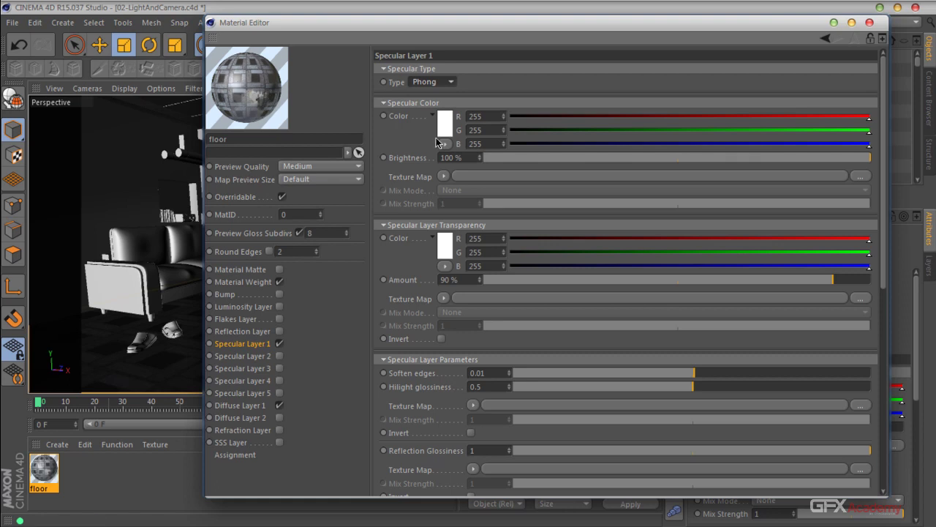
Set Specular Layer 1's highlight glossiness to 0.63 and its reflection glossiness to 0.78.
middle_drag(695, 335, 689, 243)
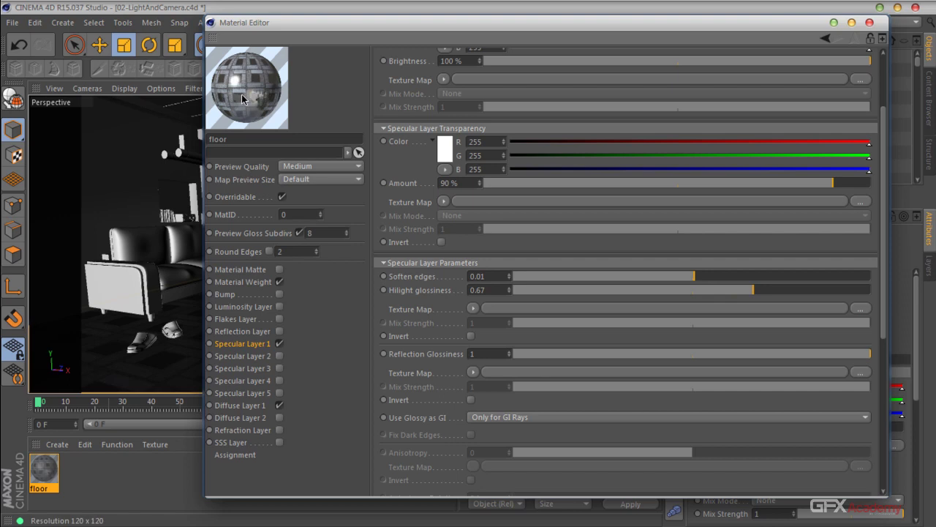
drag(753, 289, 742, 292)
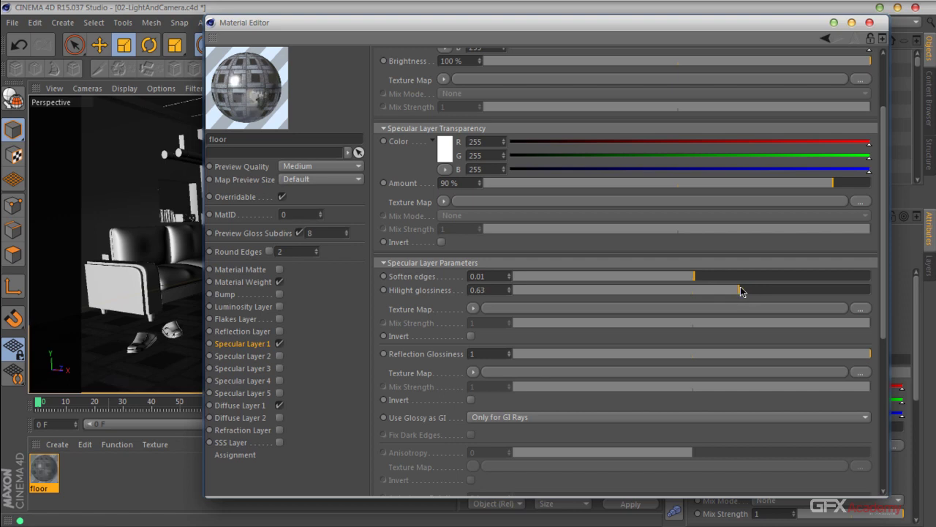
scroll(761, 274, down, 4)
scroll(764, 219, down, 1)
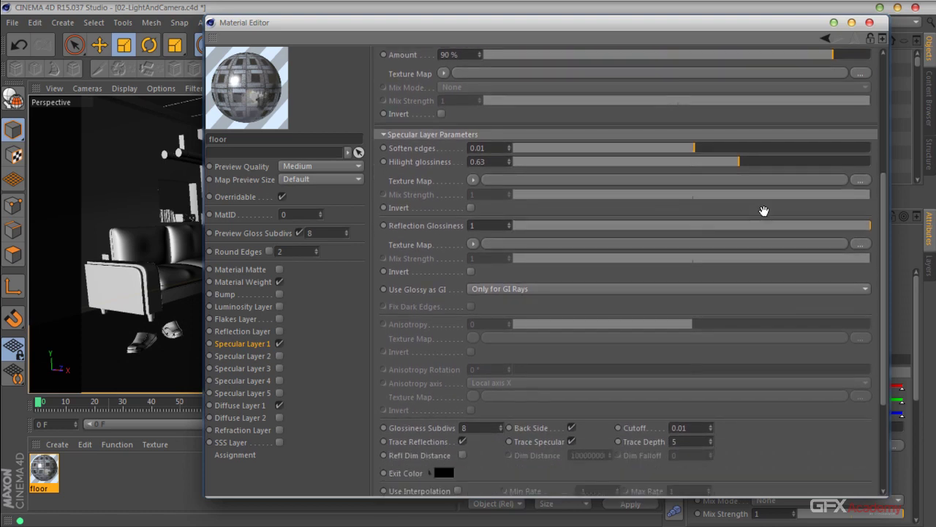
middle_drag(763, 210, 762, 188)
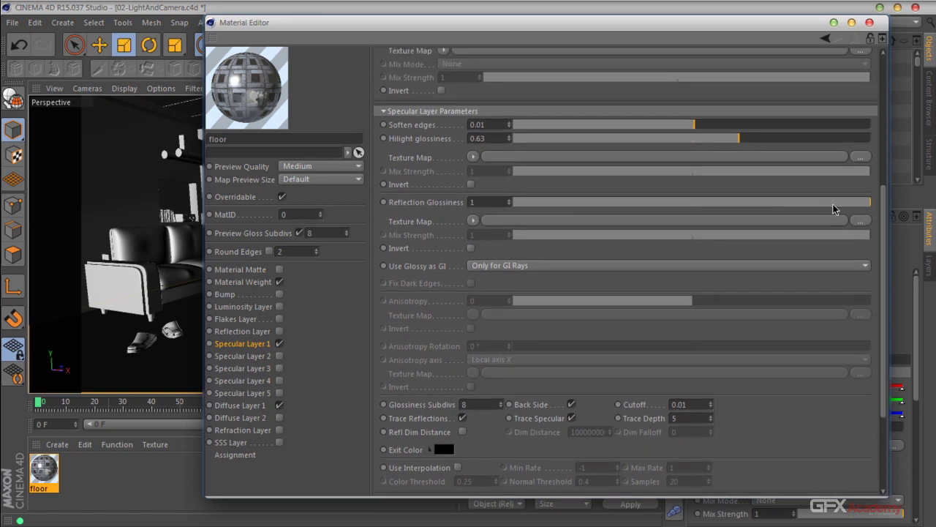
drag(864, 207, 796, 205)
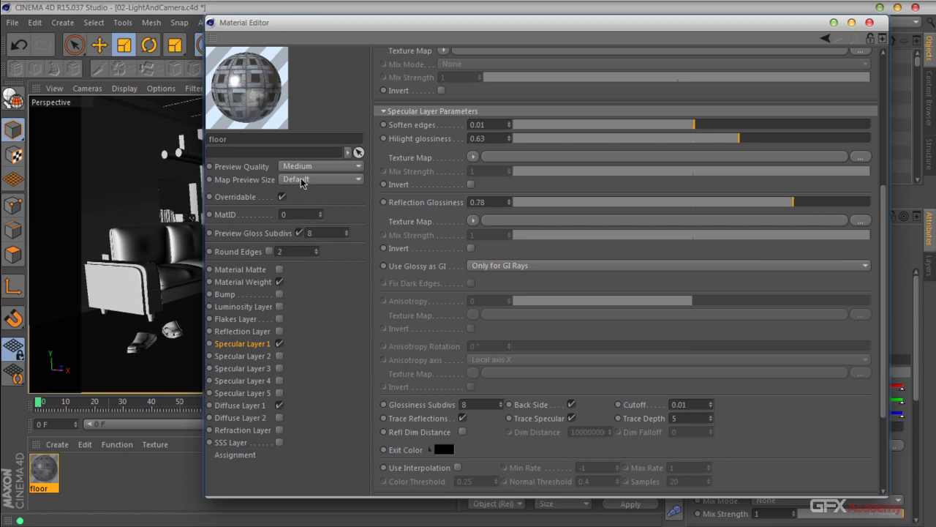
Adjust Specular Layer 1's transparency amount to 94%, comparing the effect on the material preview.
scroll(749, 152, up, 5)
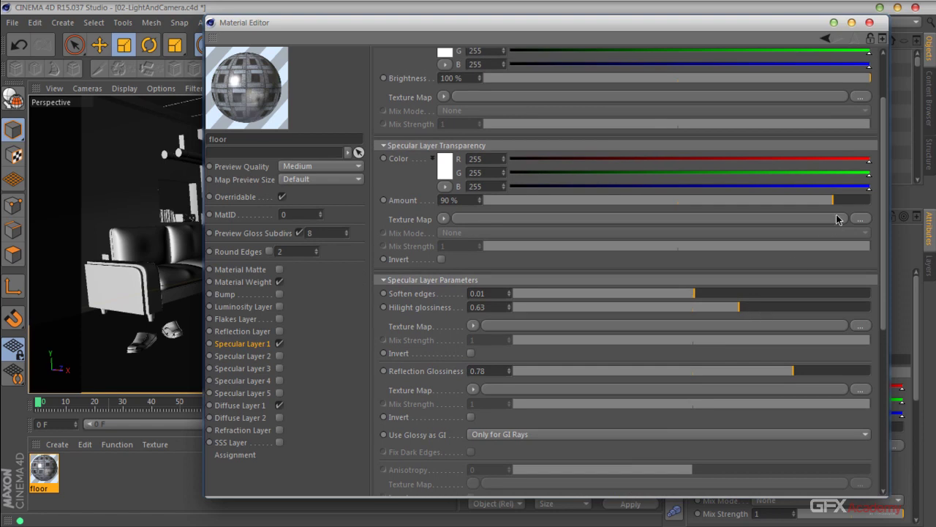
drag(833, 200, 859, 202)
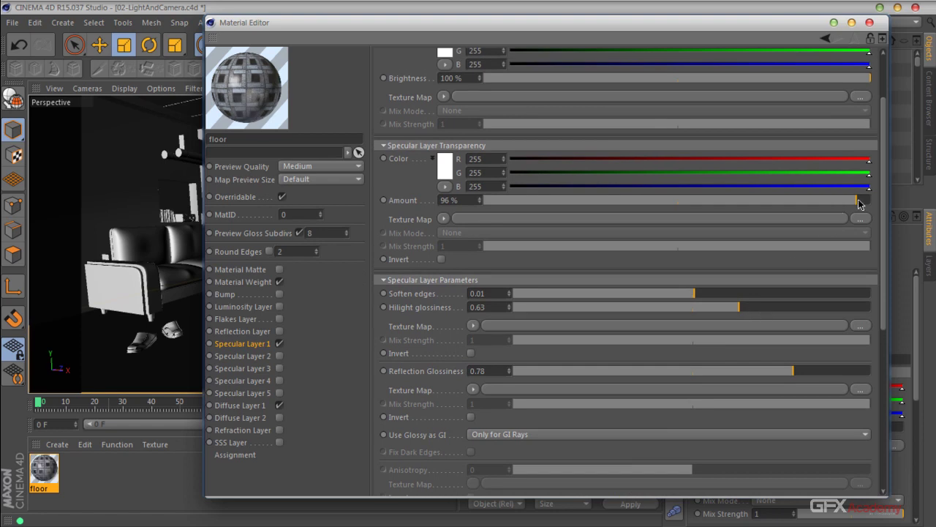
drag(859, 204, 832, 203)
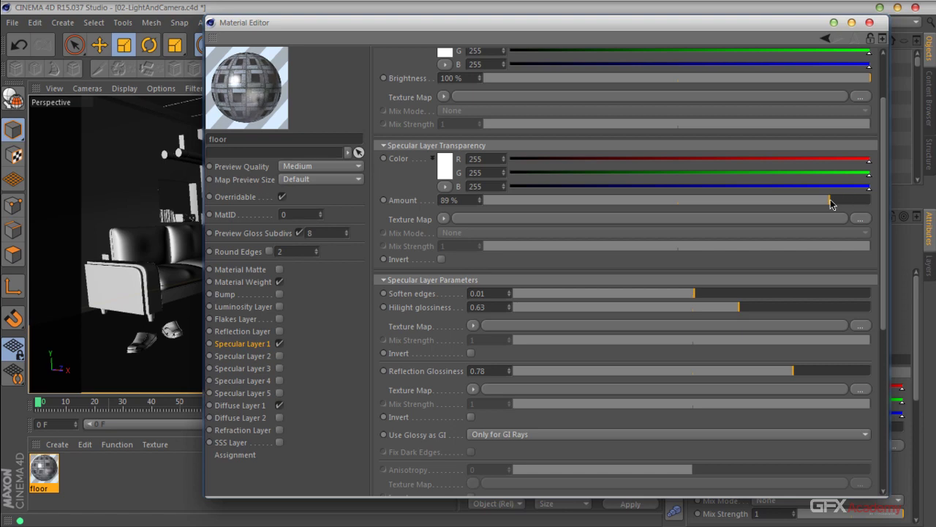
drag(832, 204, 852, 205)
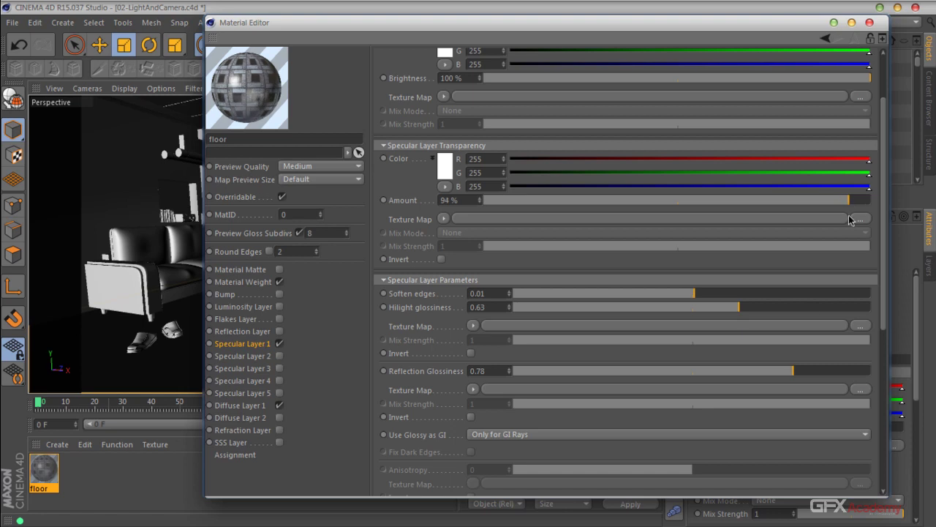
Refine Specular Layer 1's highlight glossiness to 0.7 and its reflection glossiness to 0.83, keeping the transparency amount at 94%.
middle_drag(790, 348, 793, 290)
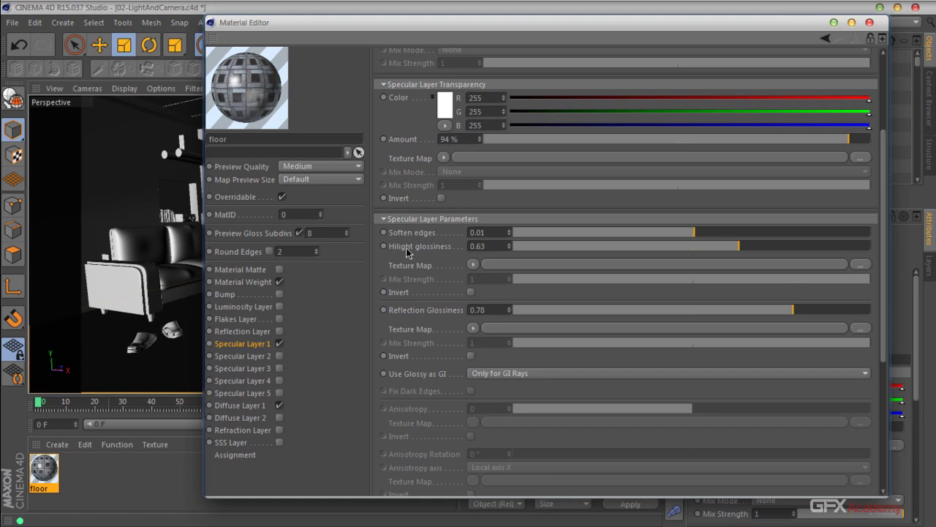
drag(740, 247, 768, 246)
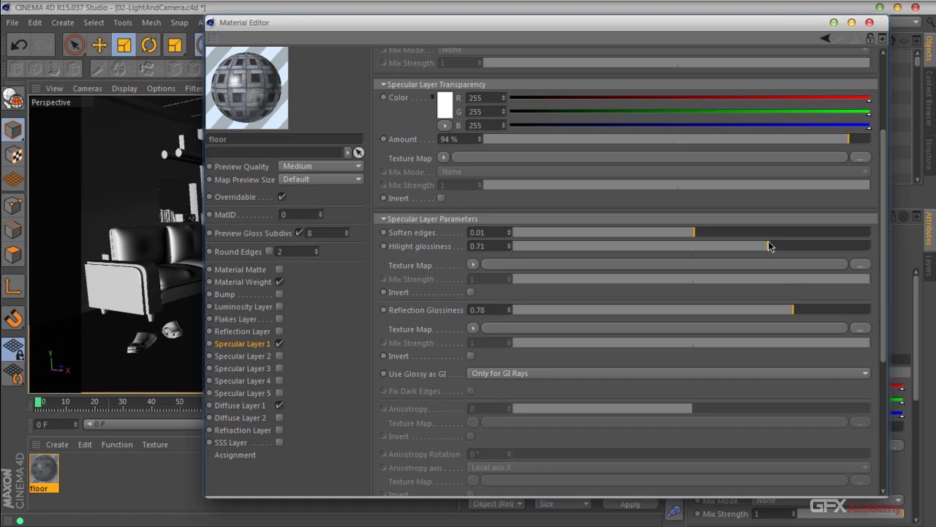
drag(769, 247, 821, 247)
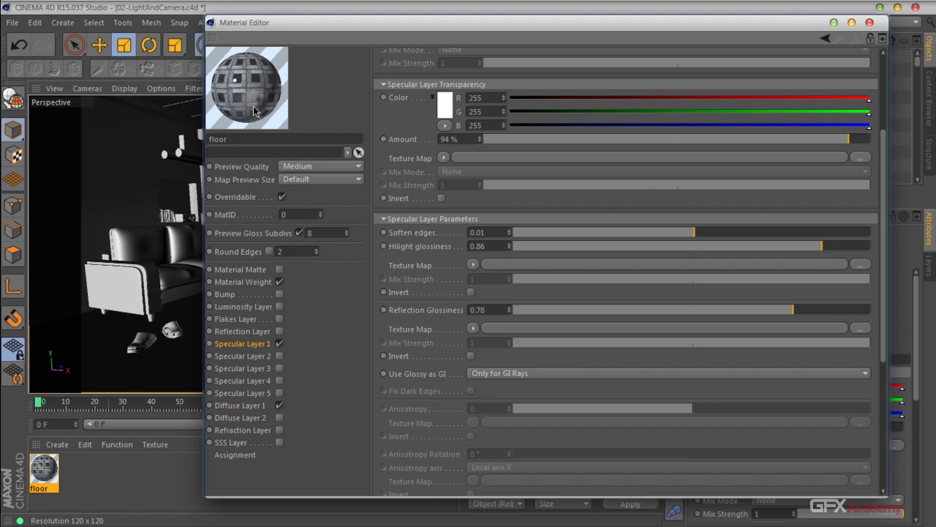
drag(821, 249, 765, 250)
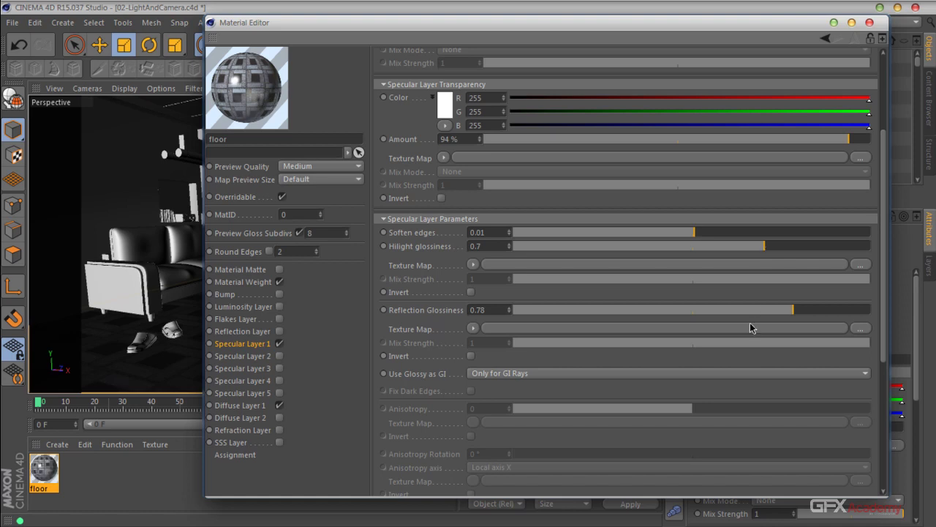
drag(790, 313, 841, 310)
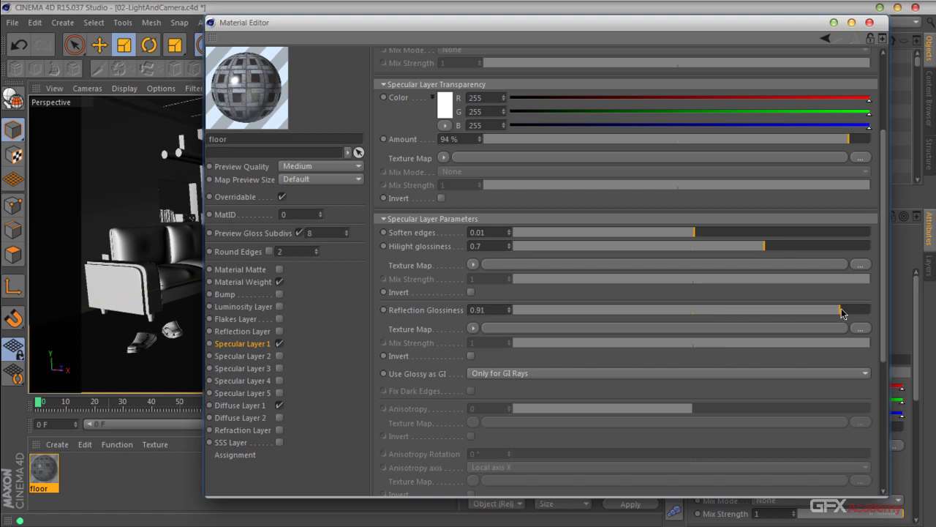
drag(842, 313, 826, 313)
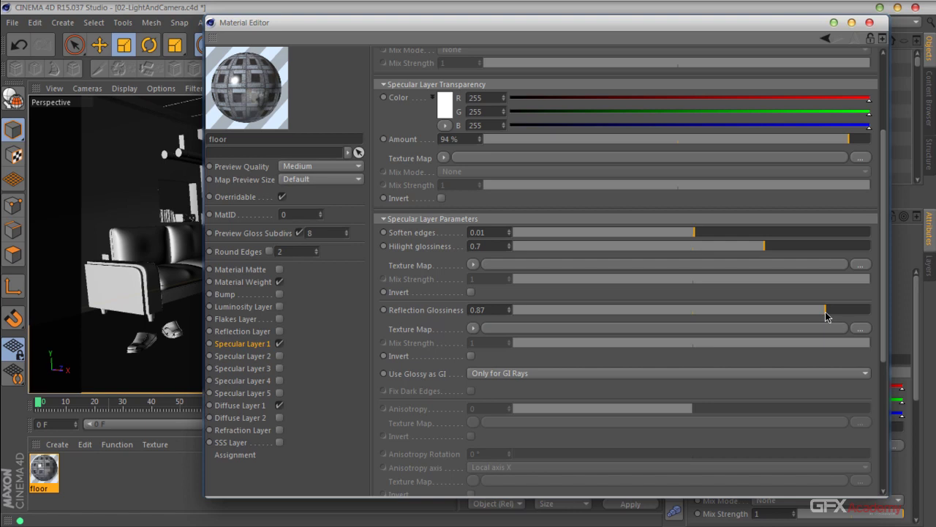
drag(826, 313, 814, 312)
mouse_move(849, 140)
mouse_down()
mouse_move(831, 146)
mouse_move(850, 147)
mouse_up()
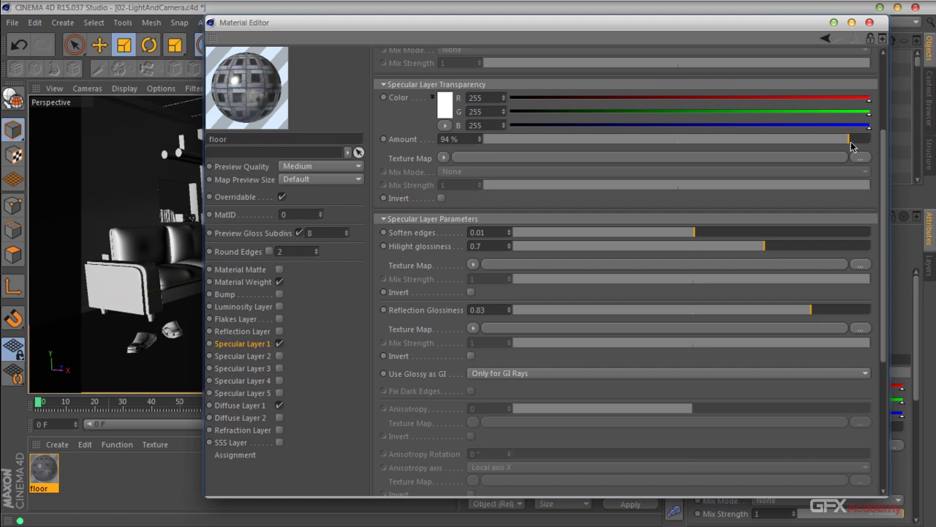
Close the Material Editor and render the scene camera's view to the Picture Viewer.
click(869, 22)
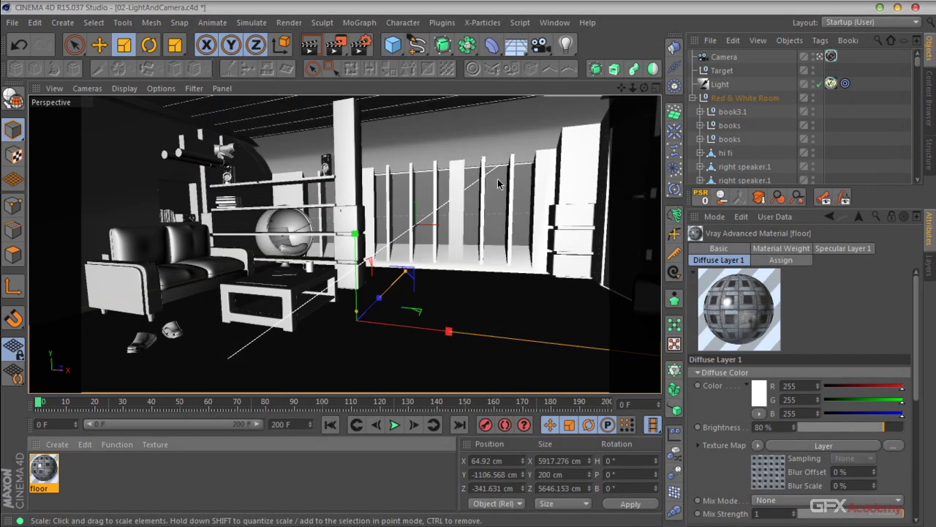
click(314, 48)
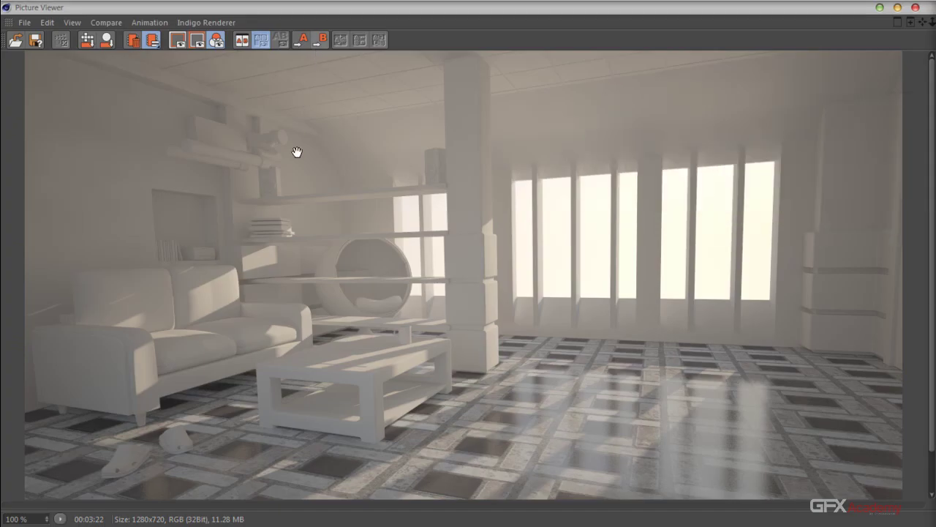
Inspect the rendered floor, show the Picture Viewer's side panel and enable the image filter.
drag(522, 259, 522, 174)
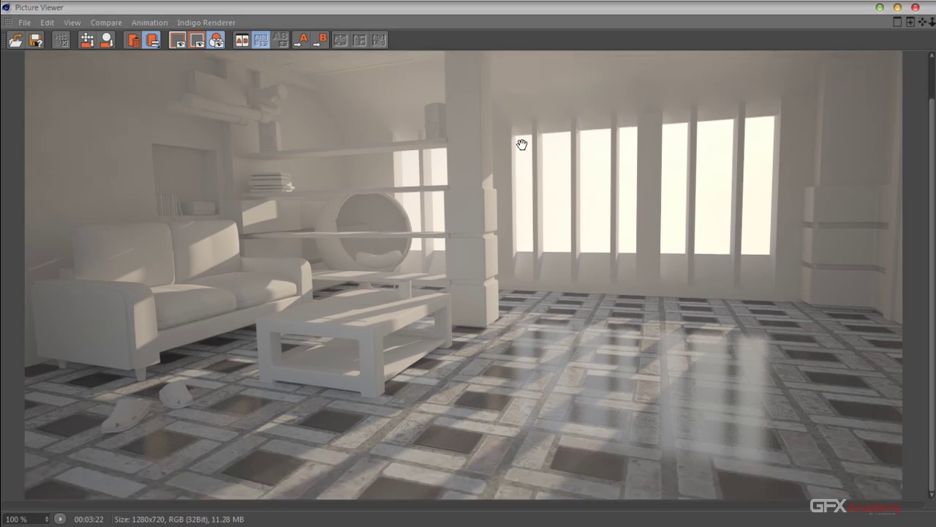
click(898, 22)
drag(613, 222, 445, 104)
drag(510, 343, 566, 359)
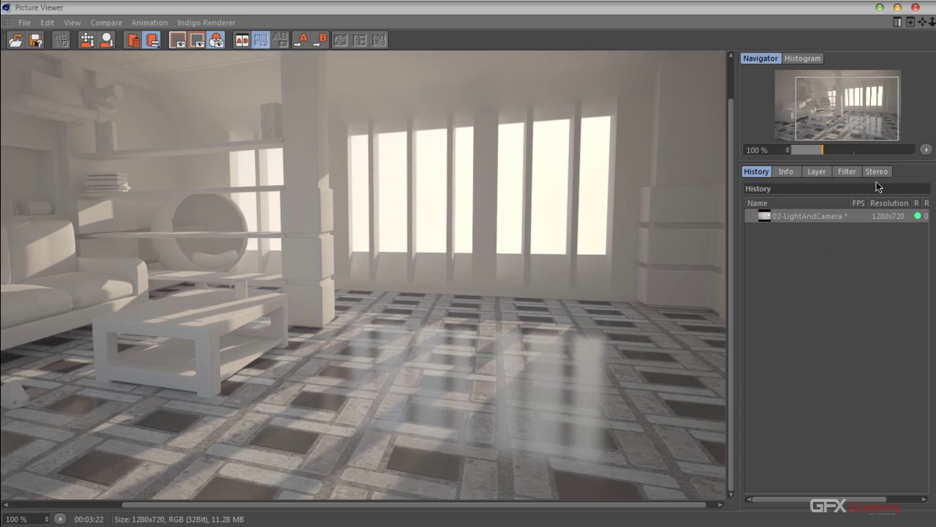
click(819, 172)
click(842, 173)
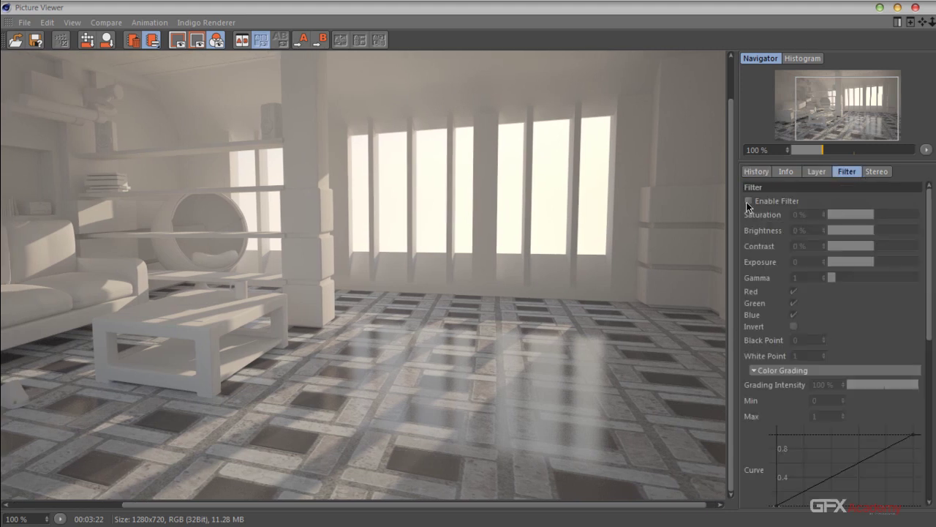
click(748, 202)
Shape the color grading curve into a gentle S, brightening the highlights and darkening the shadows of the render.
scroll(841, 307, down, 3)
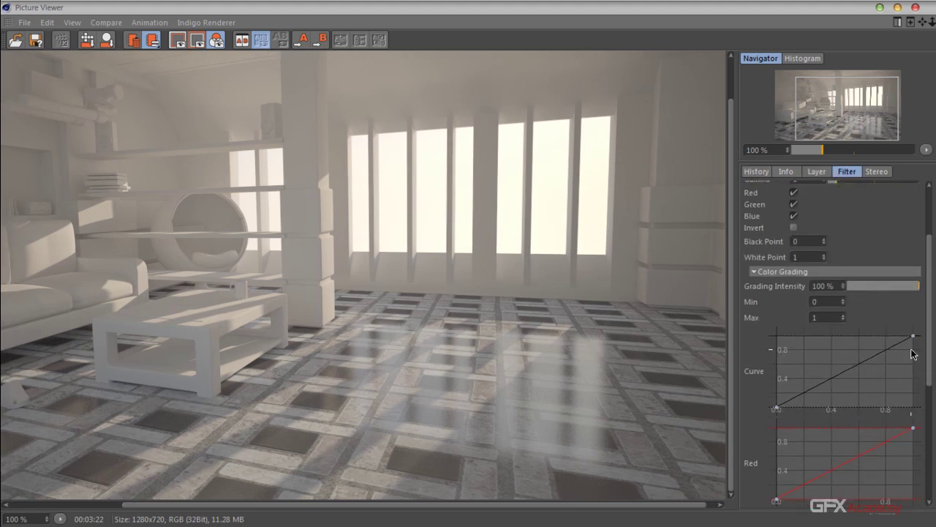
click(897, 345)
drag(896, 346, 890, 339)
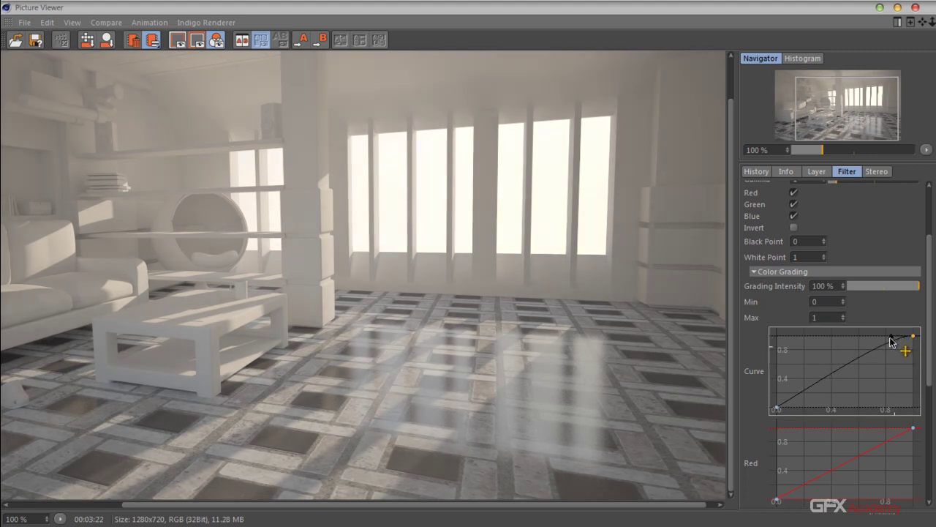
click(796, 399)
drag(796, 401, 805, 407)
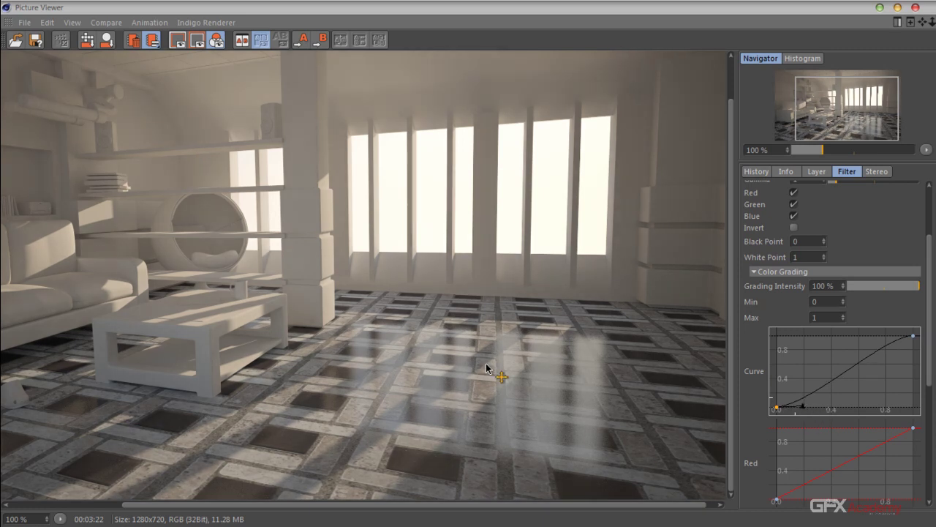
Compare the rendered image with the filter on and off, then close the Picture Viewer.
drag(439, 353, 529, 216)
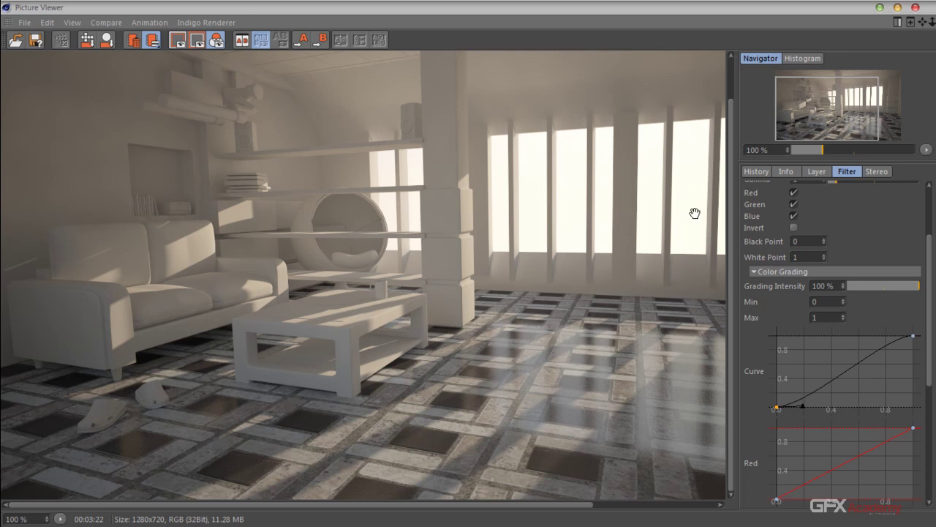
drag(596, 245, 398, 227)
scroll(852, 220, up, 3)
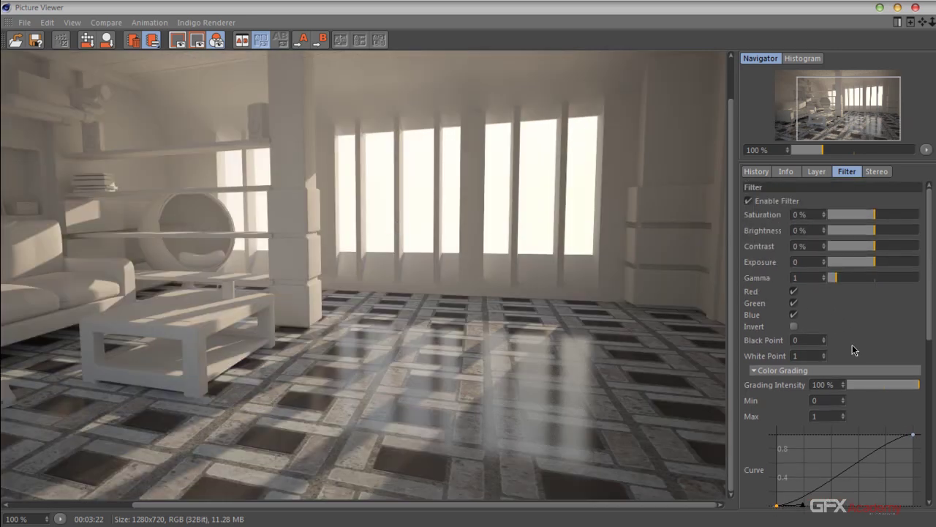
click(749, 201)
click(749, 201)
click(750, 201)
click(750, 201)
click(750, 201)
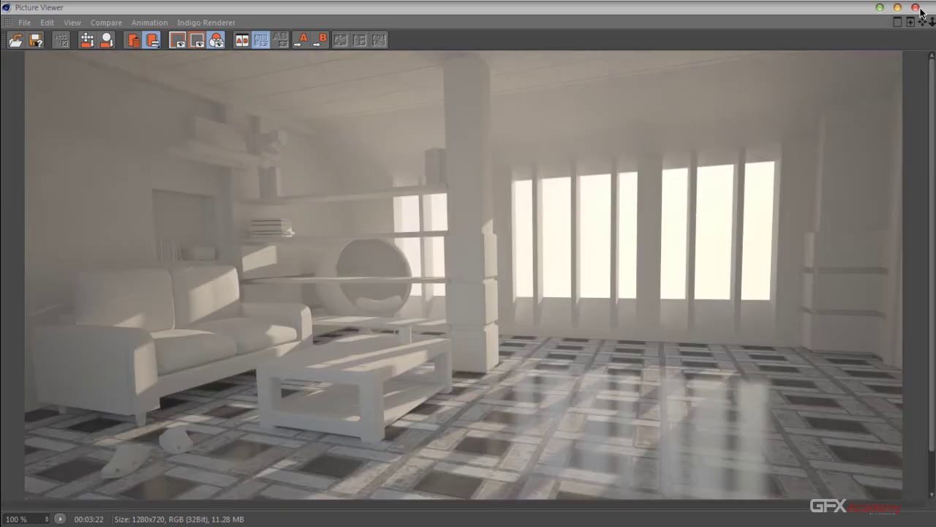
click(915, 8)
Open the floor material for editing and copy the texture map of Diffuse Layer 1.
double_click(44, 468)
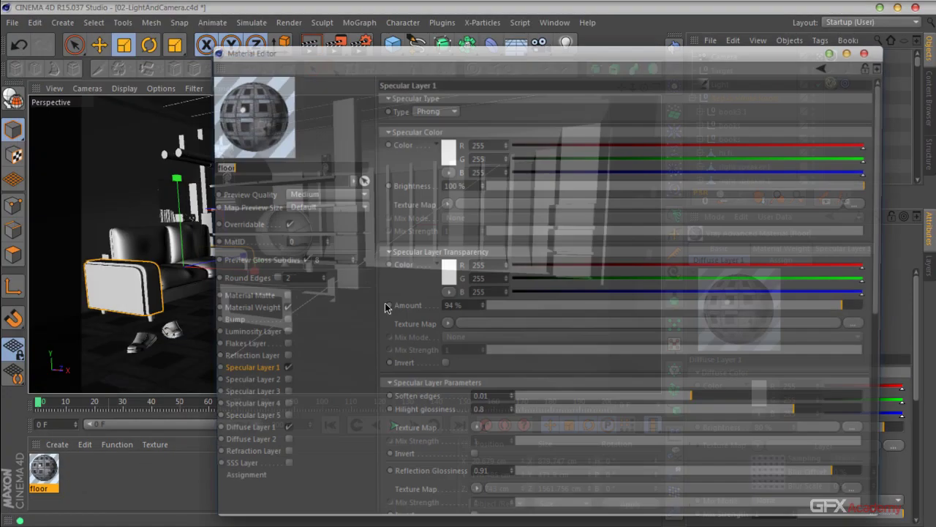
drag(443, 49, 461, 26)
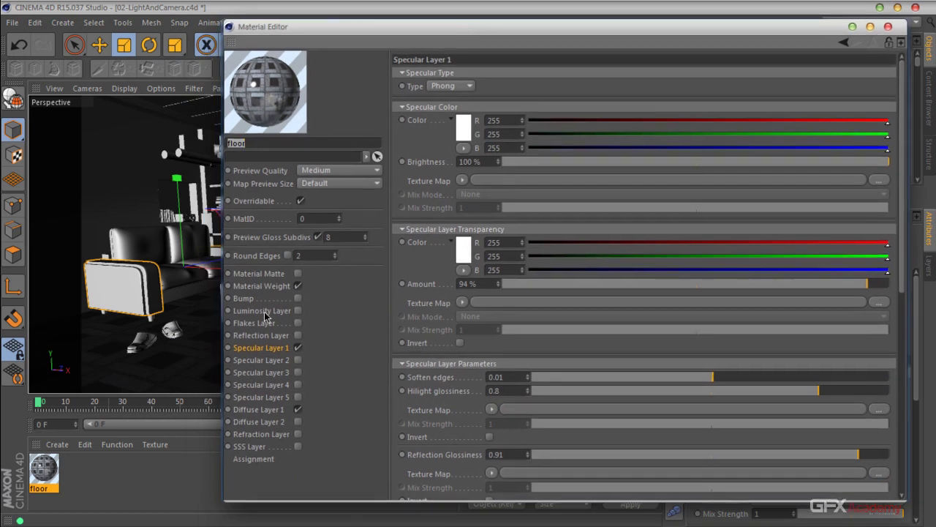
click(278, 411)
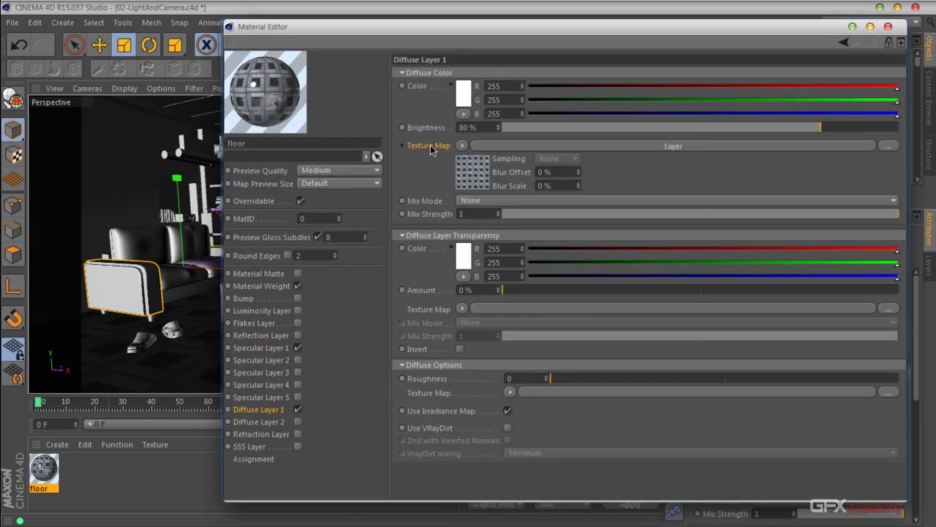
right_click(431, 149)
Enable the floor material's Bump channel and paste the copied Layer shader as its texture map.
click(246, 299)
click(298, 298)
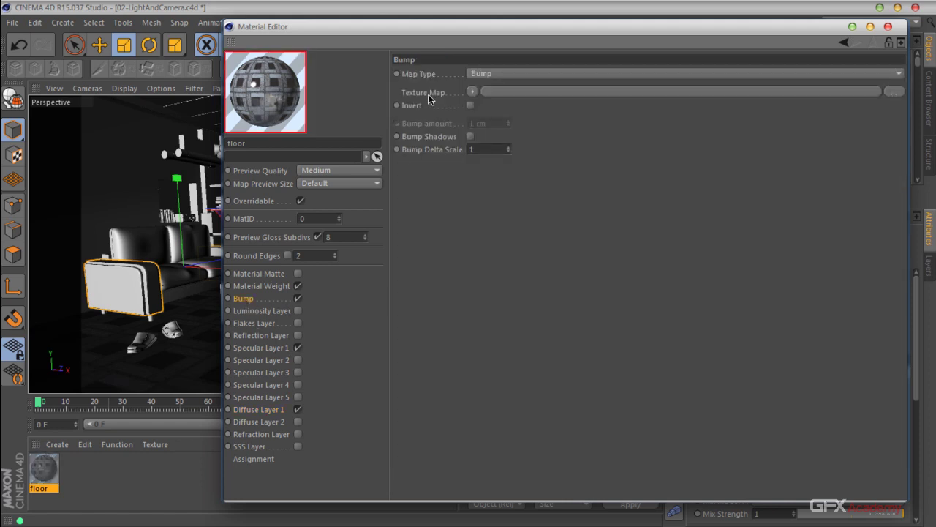
right_click(428, 94)
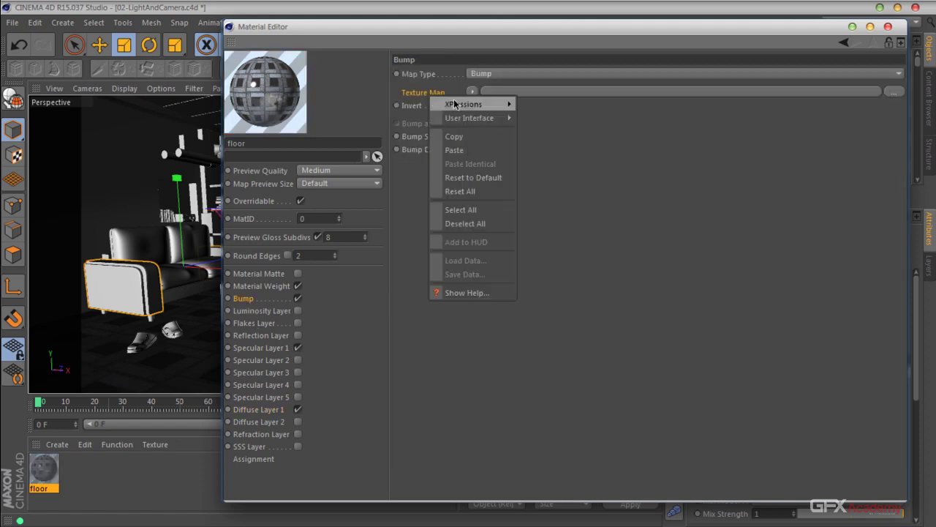
click(474, 150)
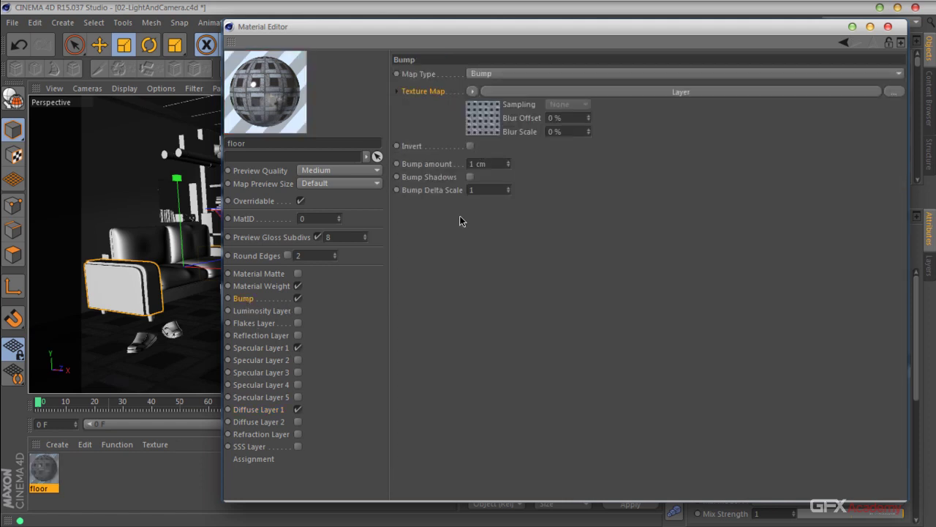
Wrap the bump texture in a Filter shader and set its saturation to -100%.
click(472, 92)
click(481, 321)
click(599, 94)
drag(700, 239, 508, 239)
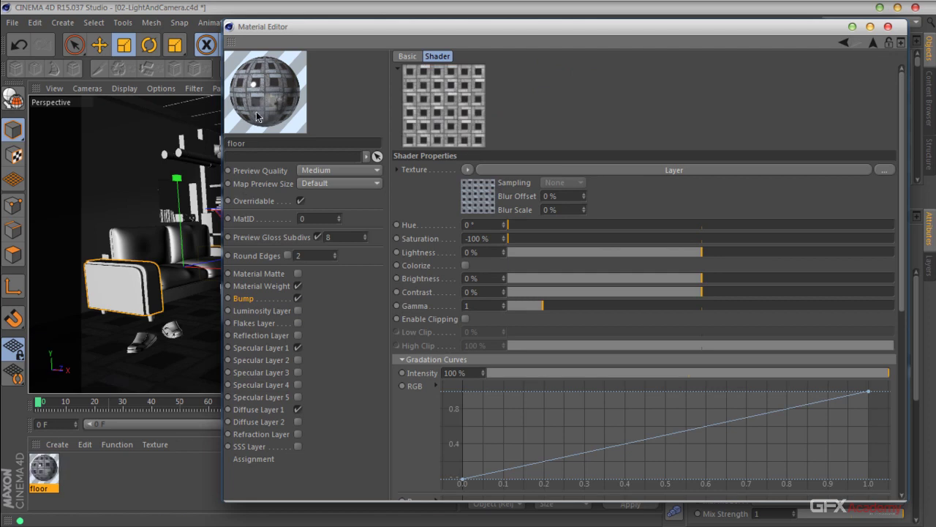
Open the floor material's preview in a separate window, enlarge it to 310 x 283 and place it beside the Material Editor.
right_click(265, 82)
click(281, 65)
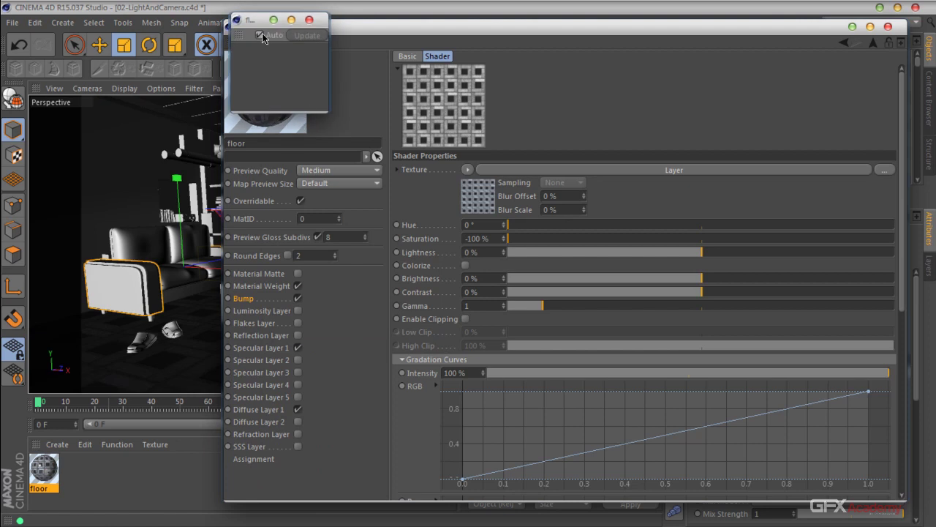
drag(243, 25, 91, 87)
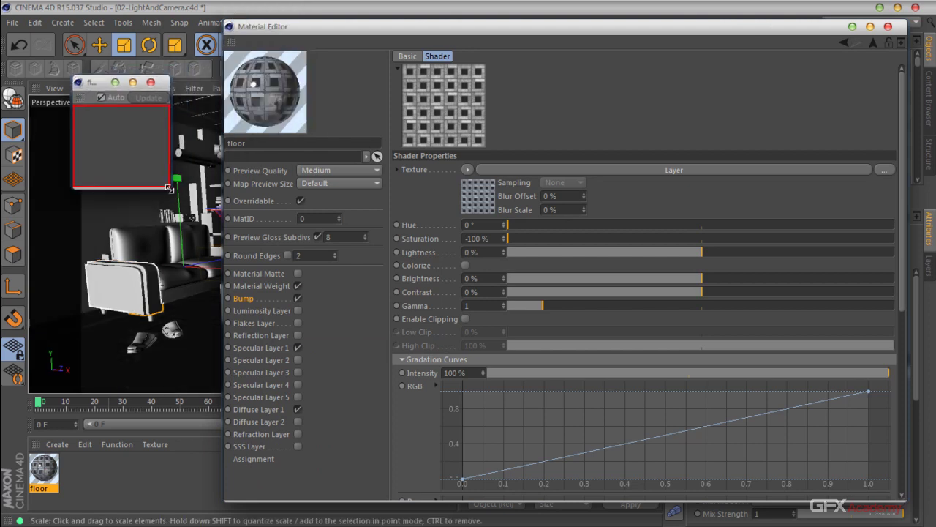
drag(170, 189, 290, 301)
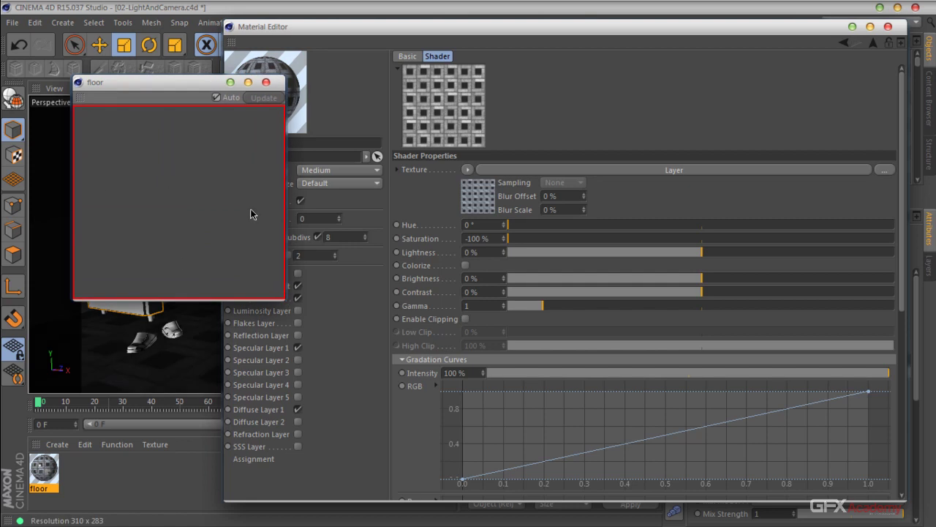
drag(199, 86, 134, 33)
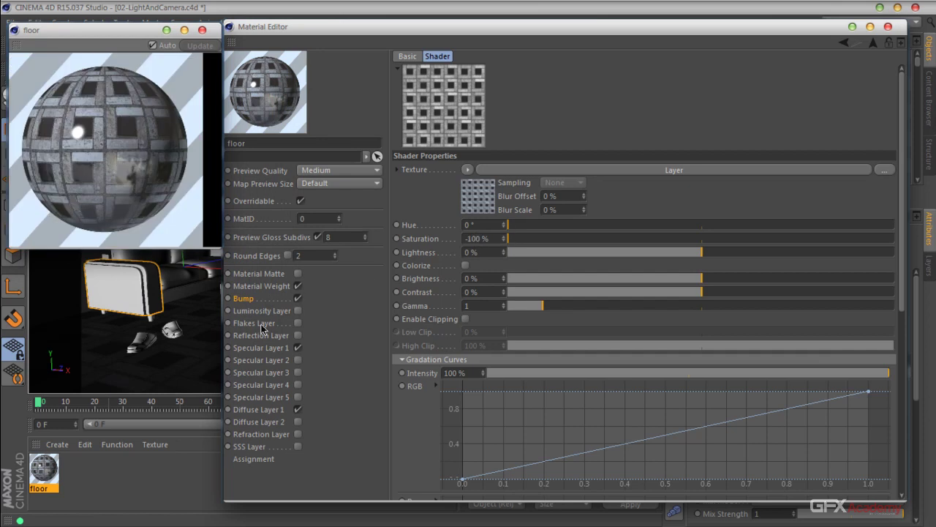
Set the bump amount to 3 cm and the bump Filter shader's contrast to 50%.
click(244, 298)
double_click(484, 164)
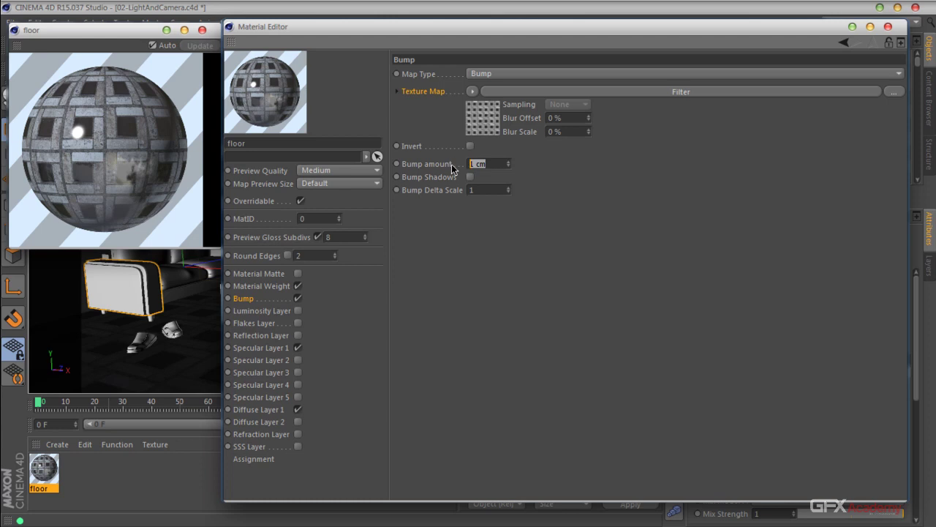
text(3)
key(Return)
click(550, 95)
drag(703, 293, 801, 293)
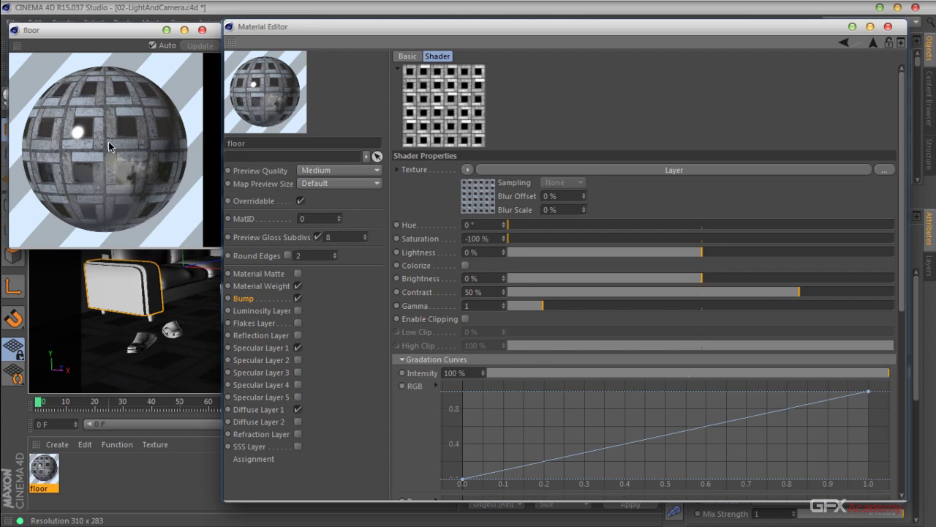
Enable Bump Shadows and set the Bump Delta Scale to 2, closing the Material Editor and the preview window.
click(245, 300)
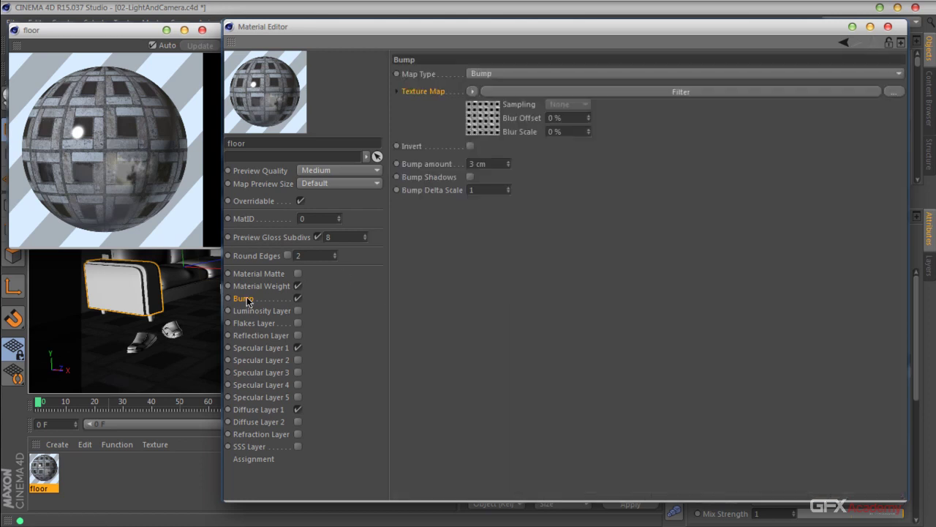
click(470, 177)
click(476, 189)
click(483, 164)
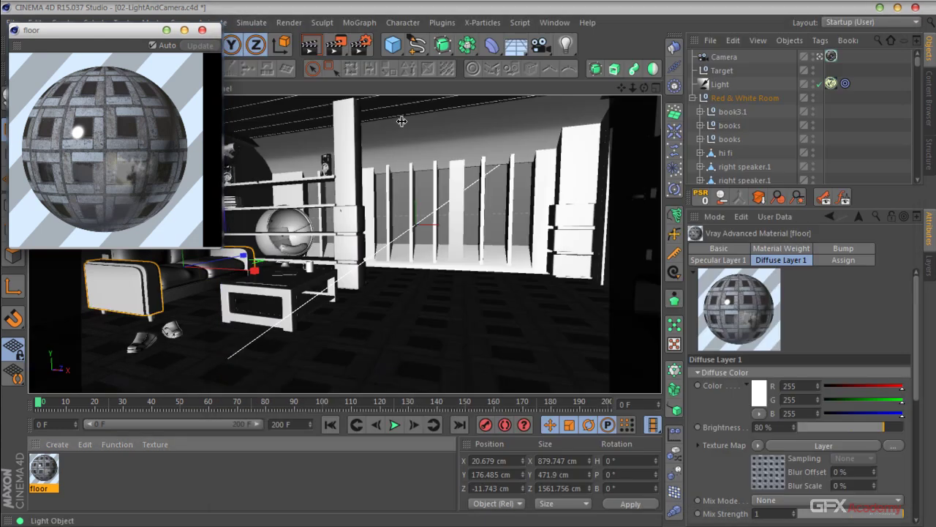
click(889, 26)
click(202, 30)
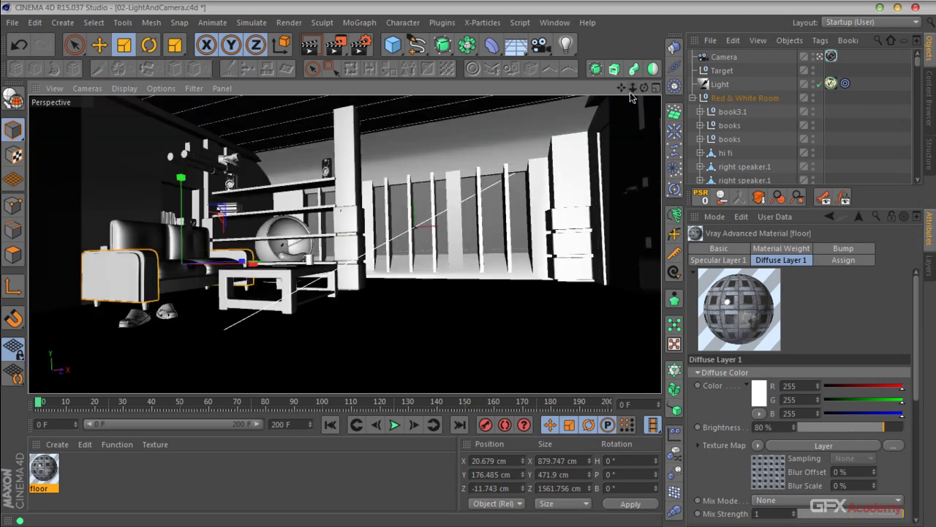
Render a lower, closer view of the floor to the Picture Viewer and examine the bump effect.
mouse_move(631, 89)
mouse_down()
mouse_move(654, 90)
mouse_move(659, 107)
mouse_move(626, 93)
mouse_up()
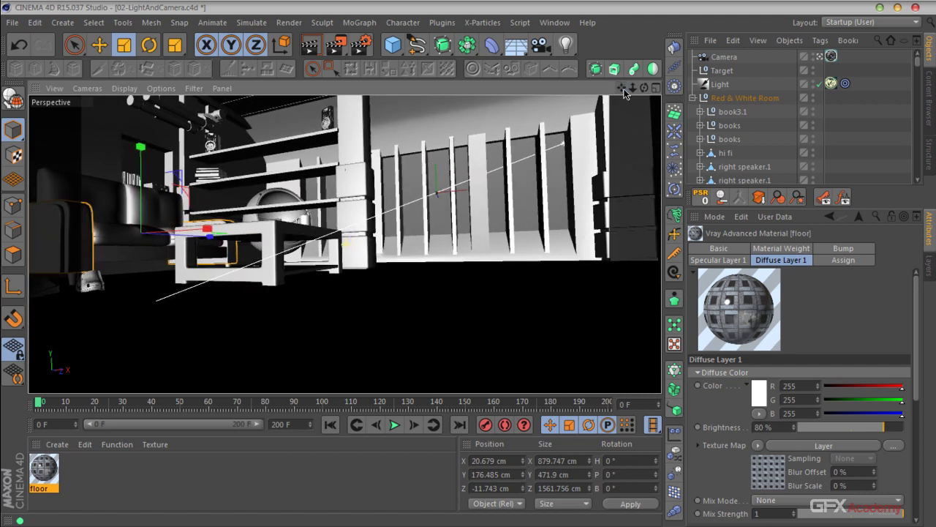
click(336, 46)
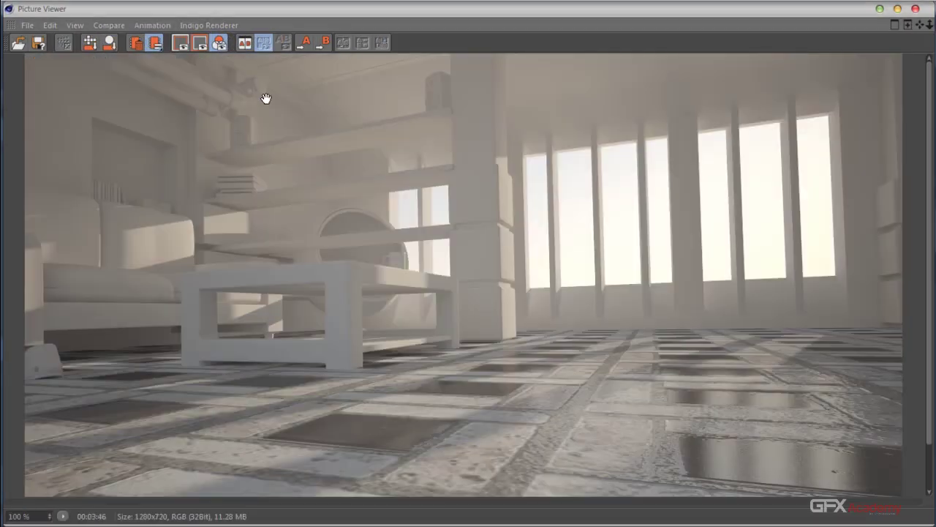
scroll(469, 344, down, 2)
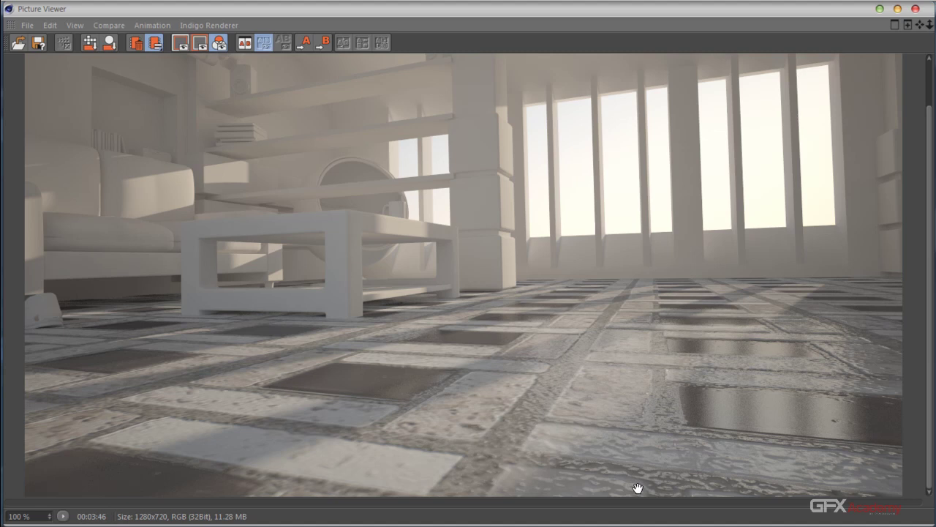
click(915, 9)
Set the floor material's bump amount to 1 cm and turn off Bump Shadows.
double_click(42, 474)
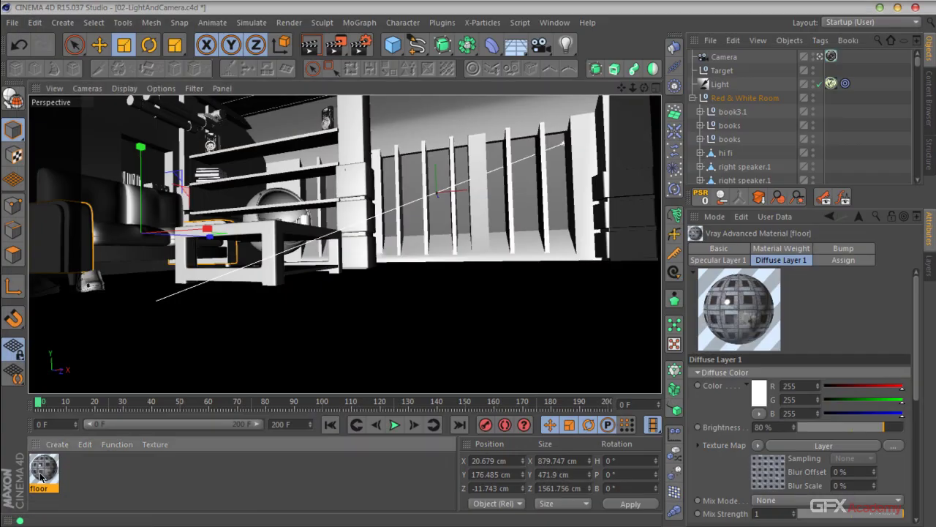
click(472, 187)
text(1)
key(Return)
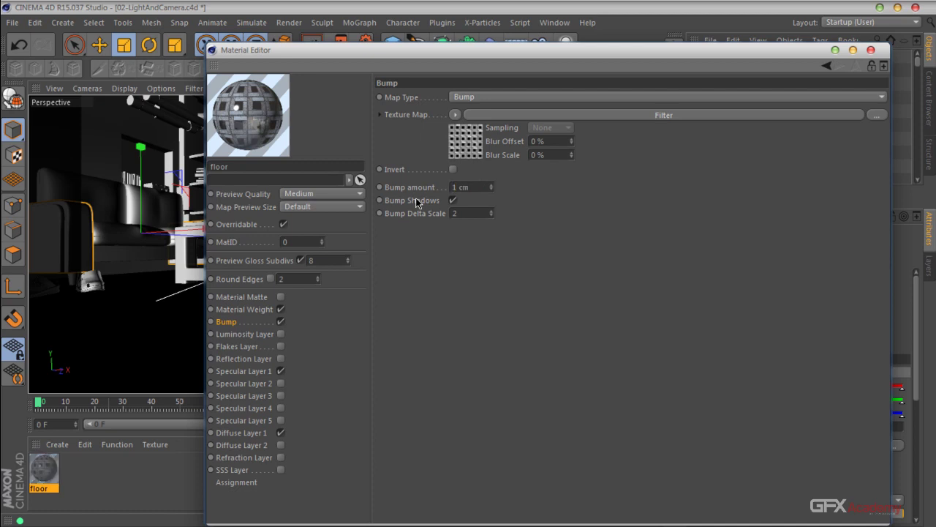
click(453, 200)
click(871, 49)
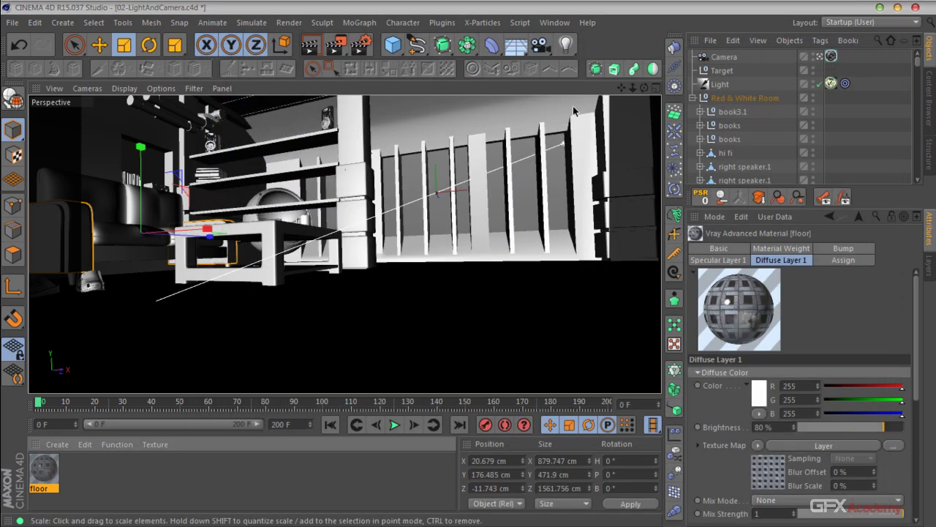
Select the sofa armrest's Symmetry object up close and enlarge the object list to show more of the hierarchy.
drag(622, 87, 636, 103)
scroll(282, 233, up, 4)
click(282, 233)
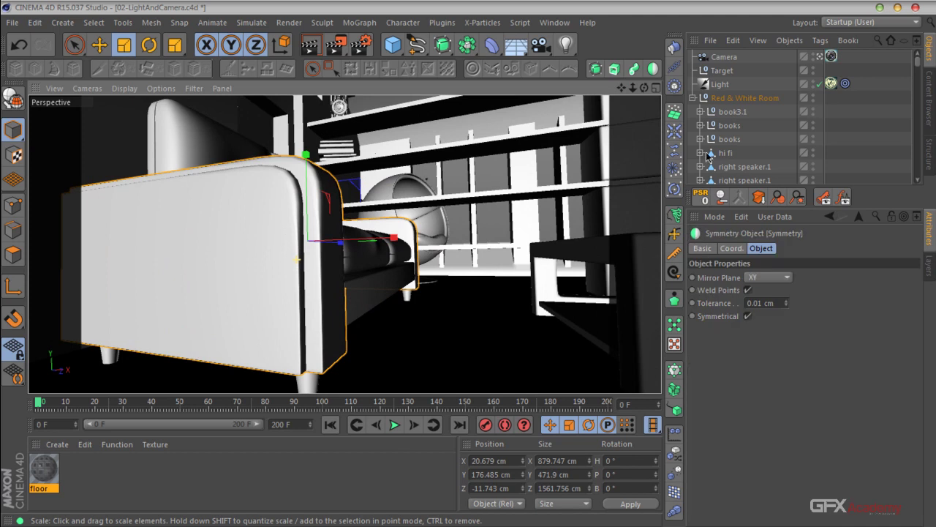
drag(779, 186, 780, 322)
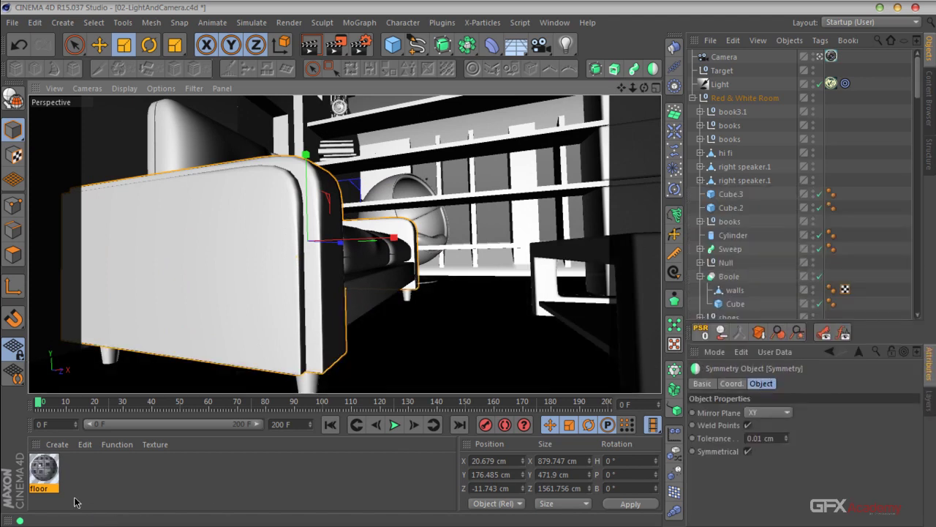
Create a new VRayAdvancedMaterial and rename it sofa-arms.
click(99, 475)
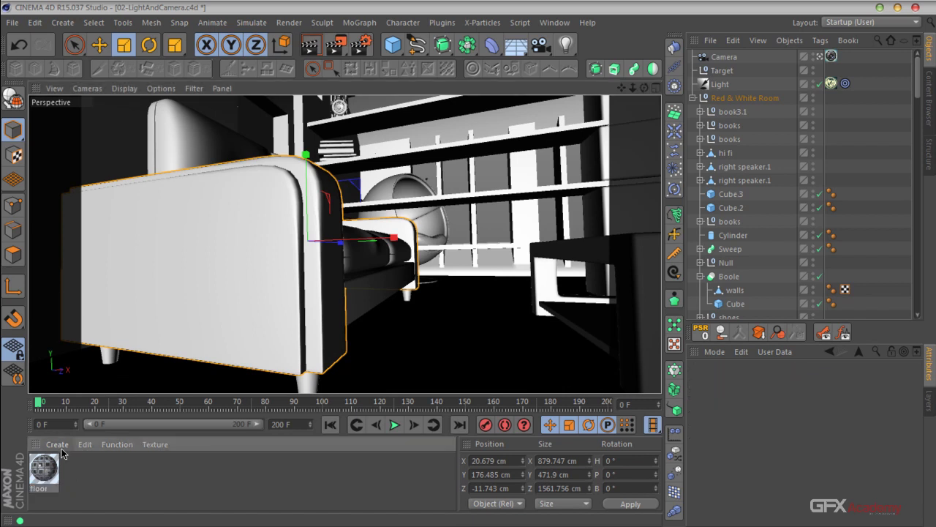
click(59, 445)
mouse_move(136, 351)
mouse_move(242, 313)
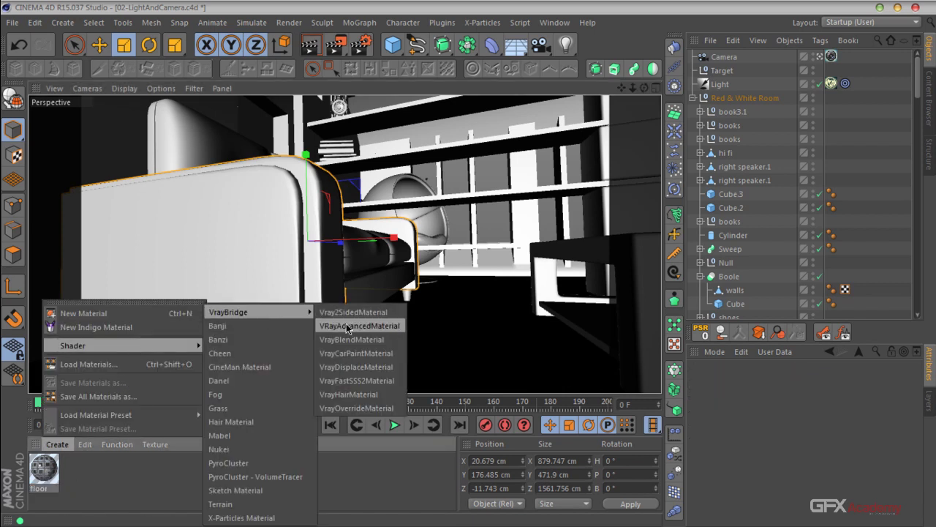
click(349, 330)
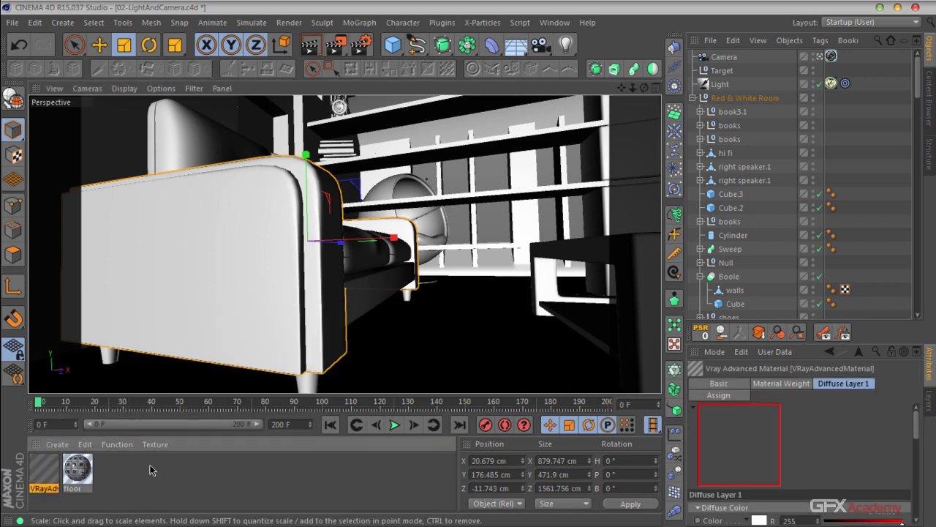
double_click(49, 489)
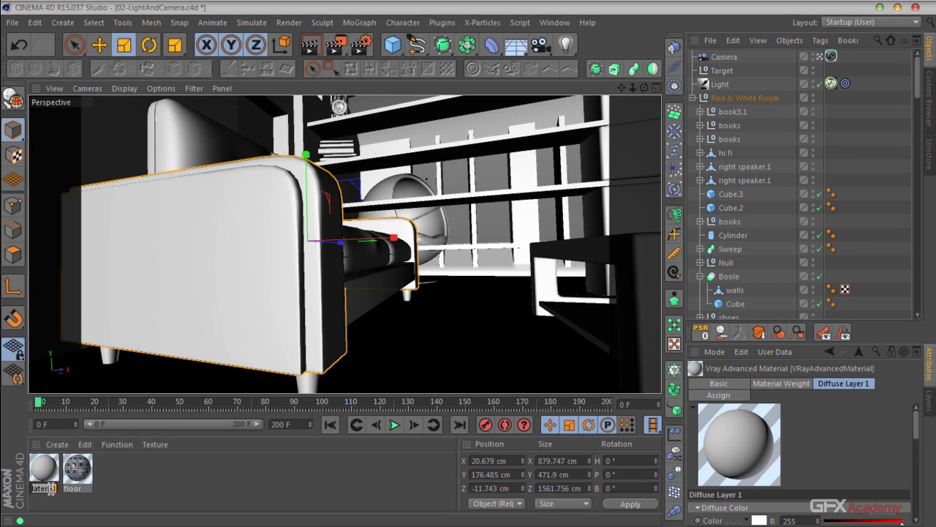
text(sc)
text(fa-arms)
key(Return)
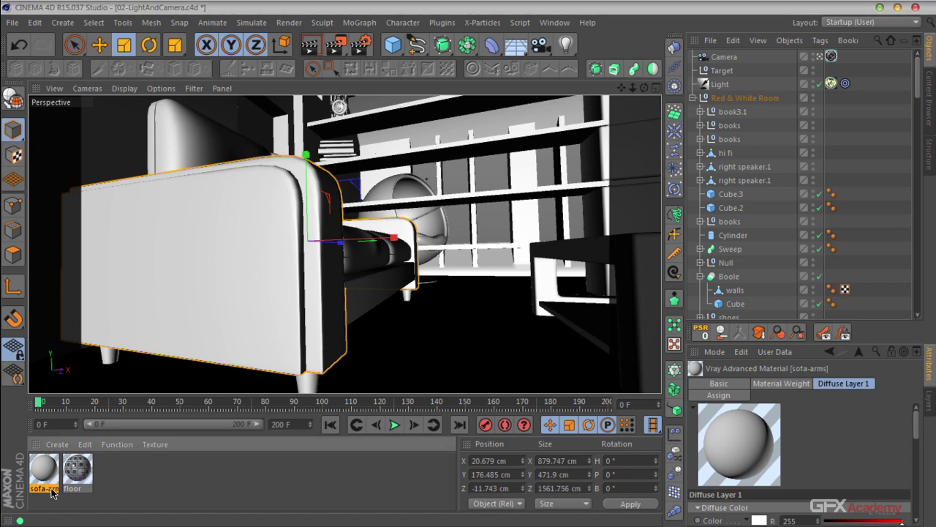
Open the sofa-arms material's Diffuse Layer 1 and browse for its texture map in the Fabric_maps folder.
double_click(41, 472)
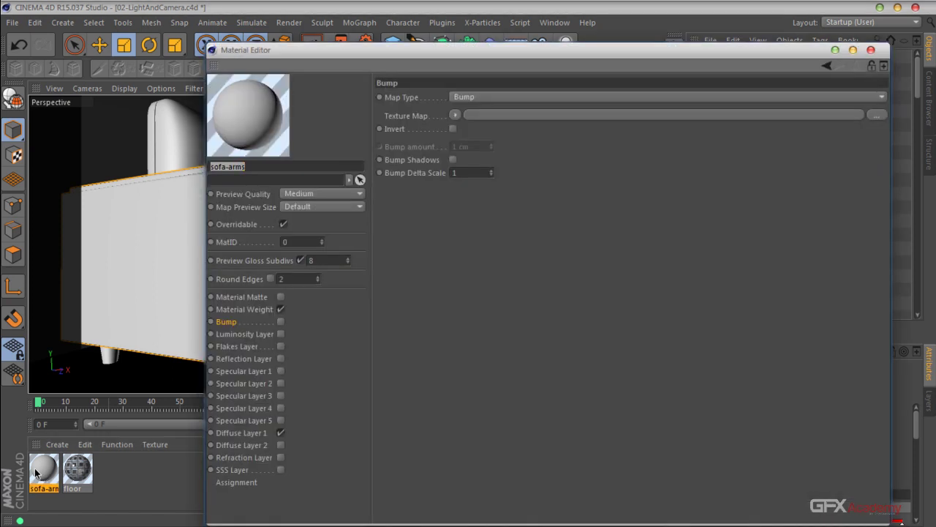
click(241, 433)
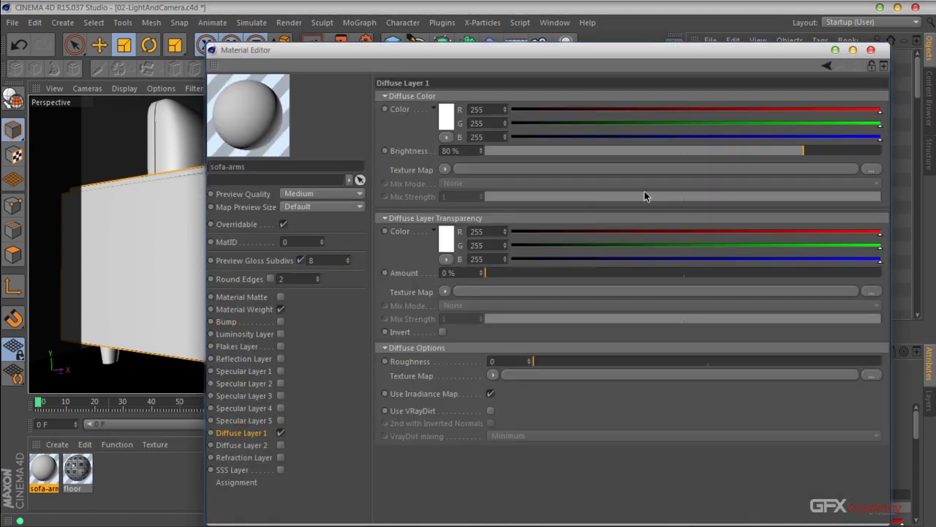
click(870, 169)
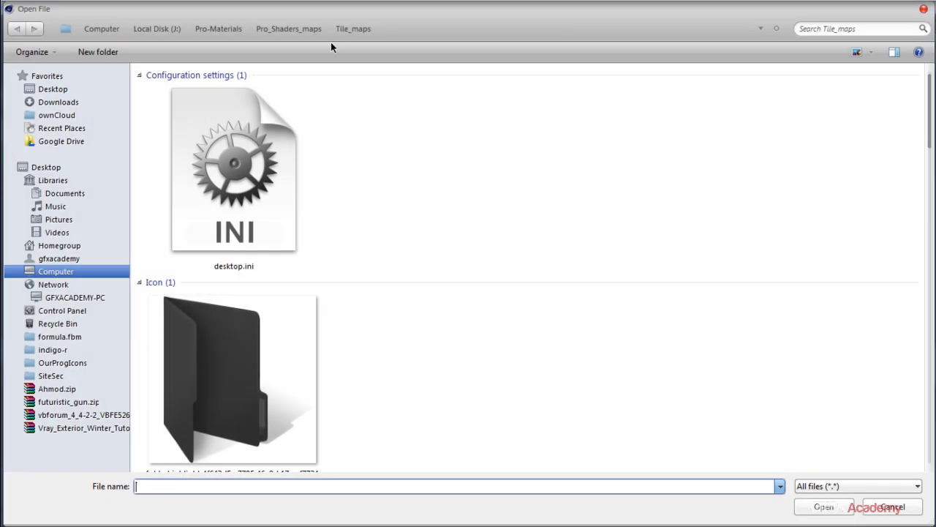
click(305, 29)
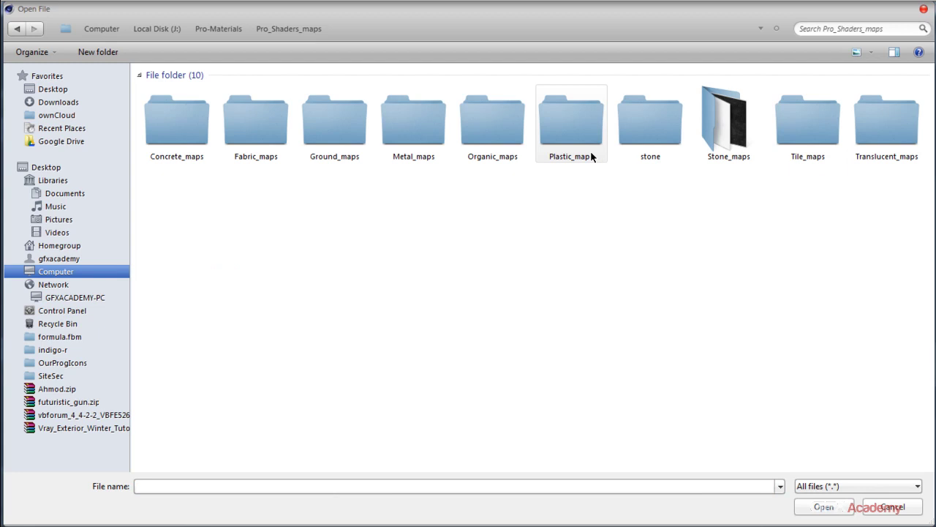
double_click(265, 142)
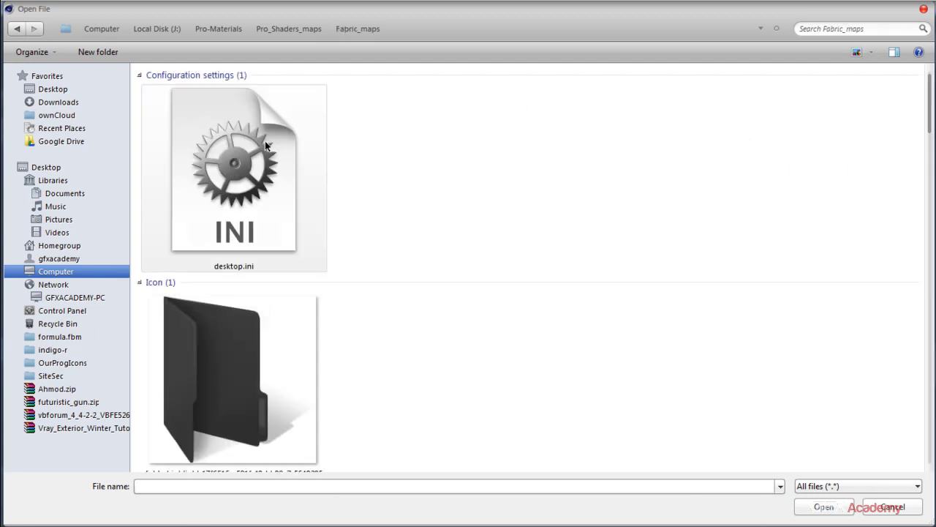
Load fabric_03_diffuse.jpg as the diffuse texture map without copying the image to the project location.
scroll(625, 199, down, 15)
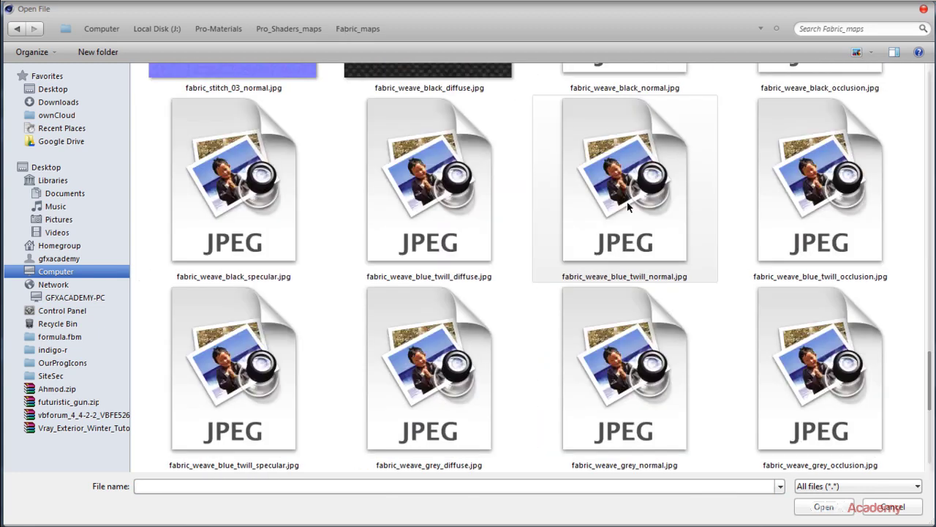
scroll(628, 207, down, 5)
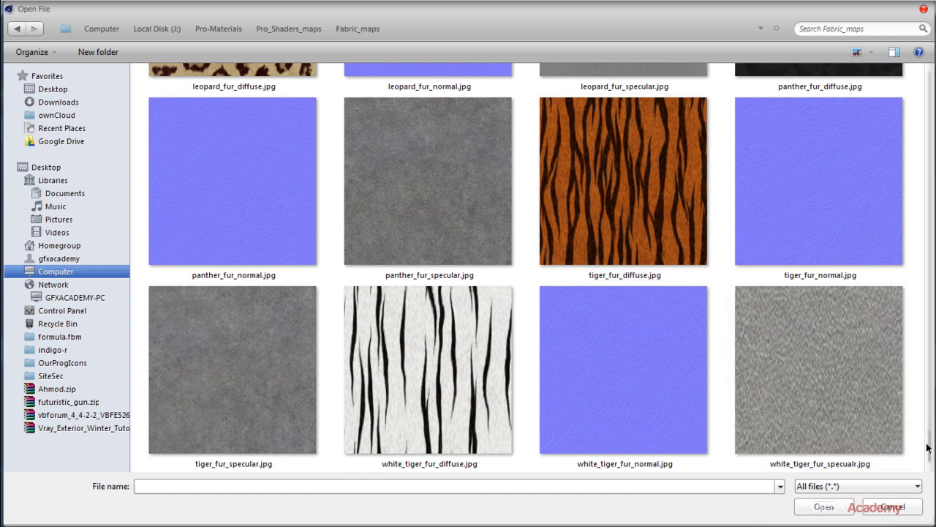
drag(927, 448, 872, 212)
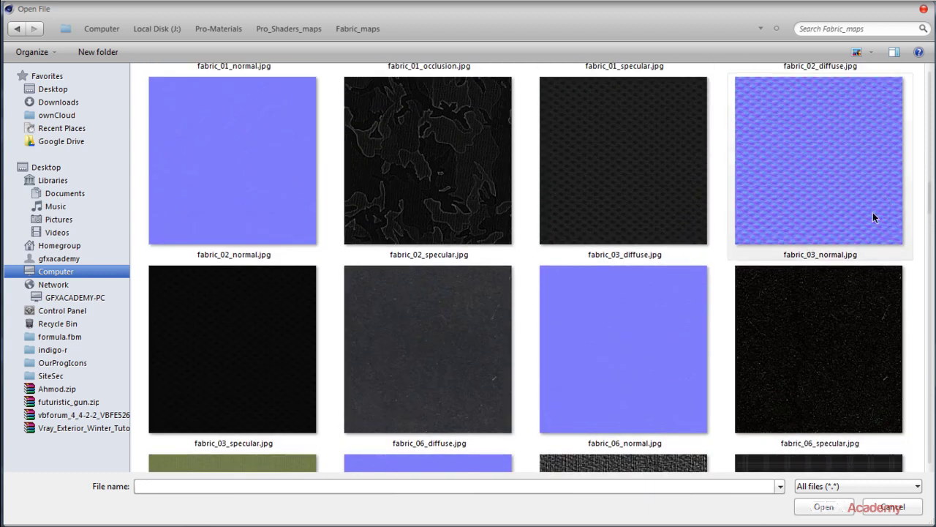
click(659, 215)
click(824, 506)
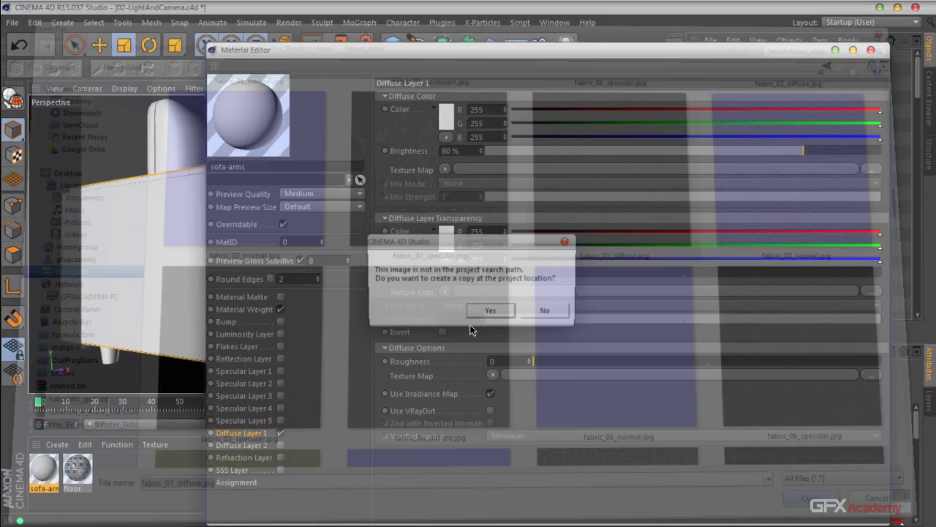
click(547, 312)
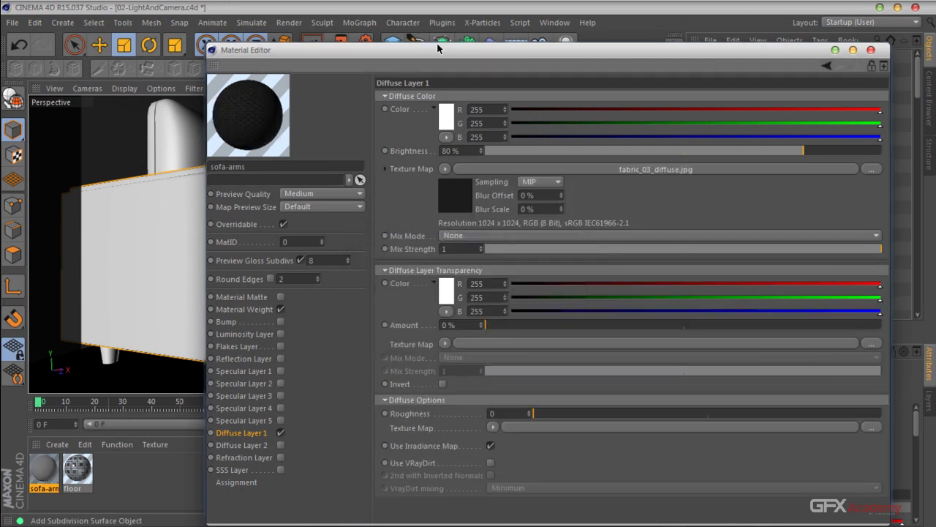
Replace the diffuse texture map with fabric_stitch_01_diffuse.jpg, without copying the image to the project location.
drag(436, 53, 265, 74)
click(845, 197)
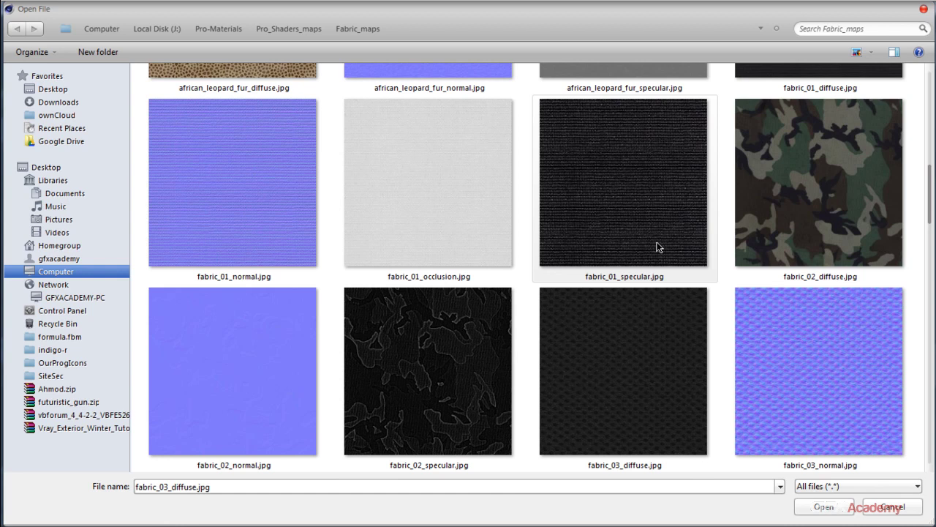
scroll(657, 247, down, 2)
scroll(656, 247, down, 8)
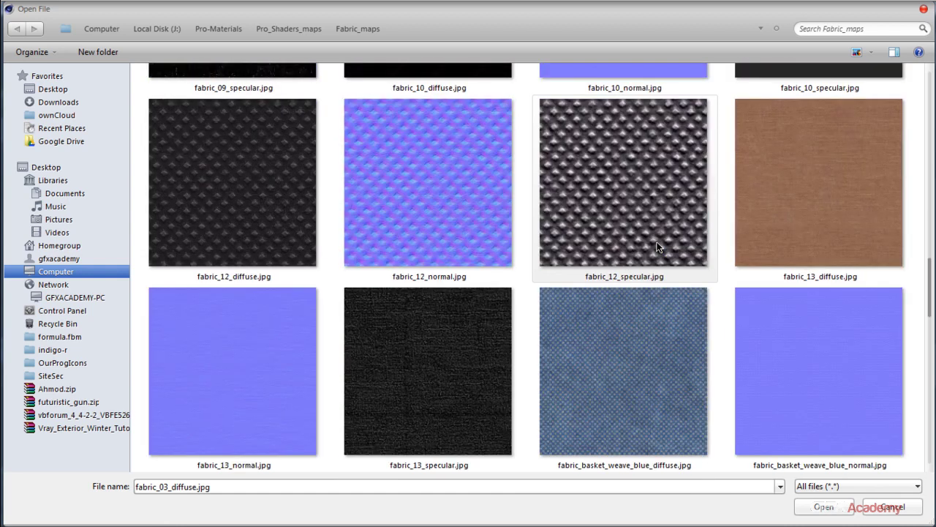
scroll(656, 246, down, 4)
click(467, 378)
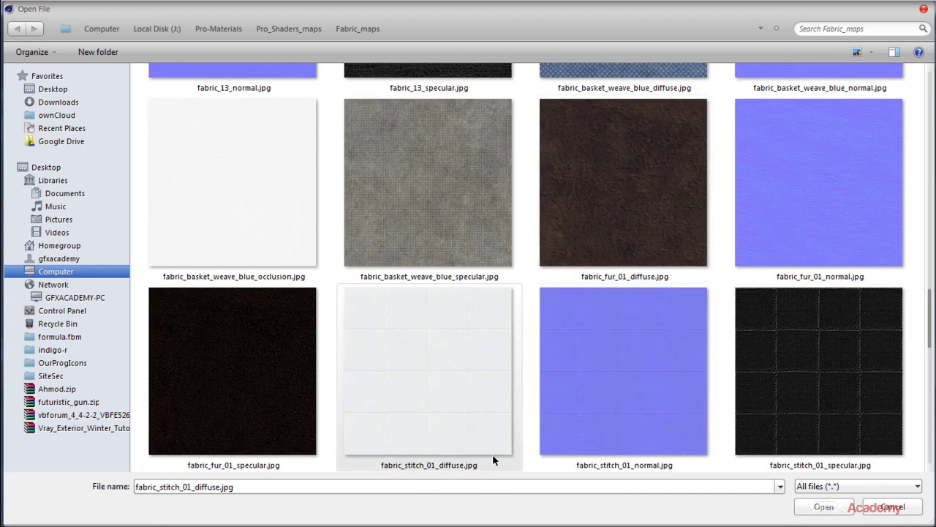
click(823, 506)
click(549, 312)
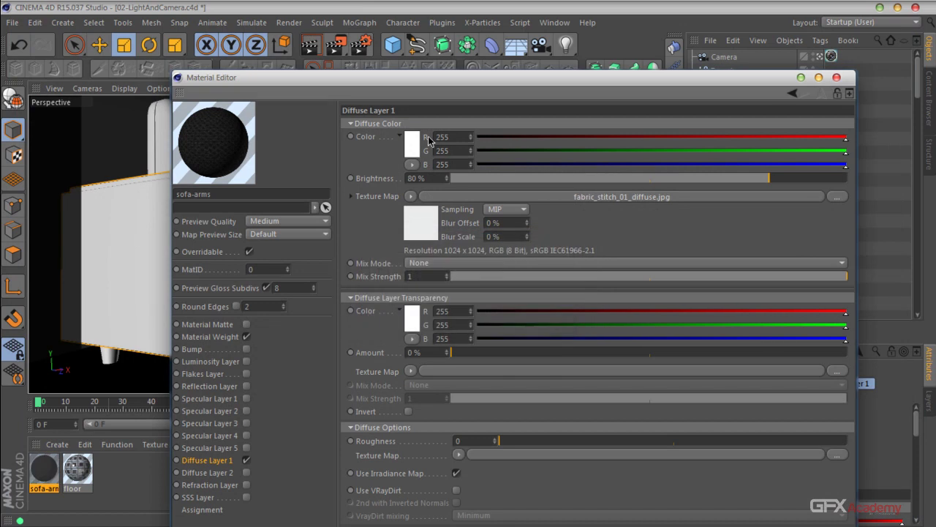
Wrap the diffuse bitmap in a Layer shader, add a Noise shader to it and open the noise settings.
drag(406, 81, 533, 41)
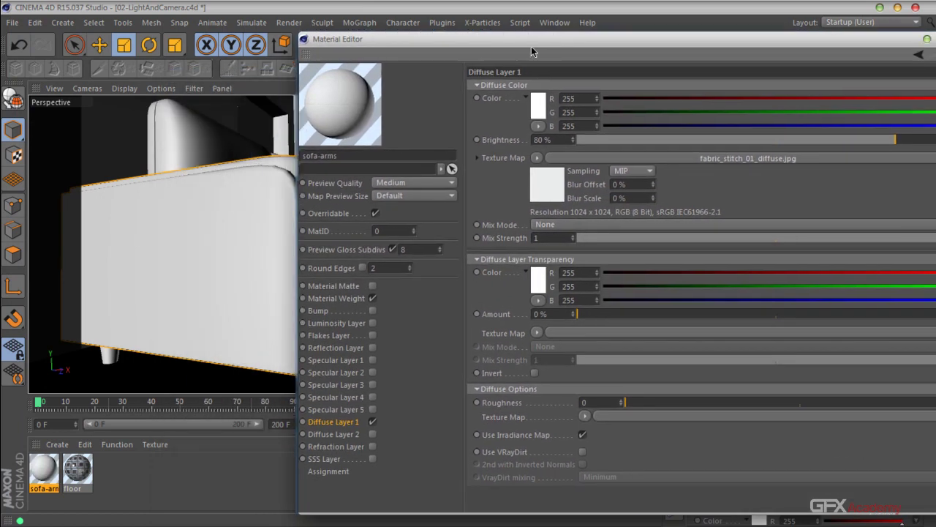
click(535, 158)
mouse_move(562, 404)
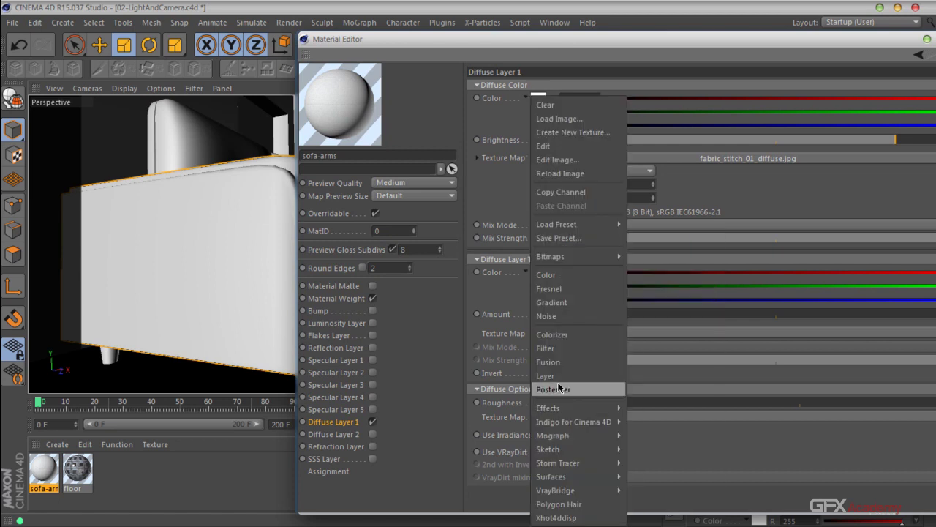
click(556, 376)
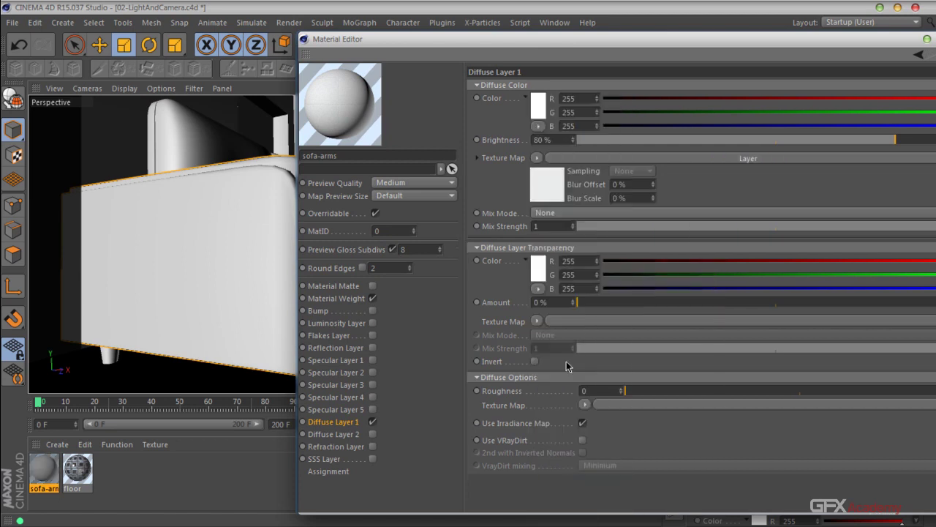
click(638, 161)
click(546, 195)
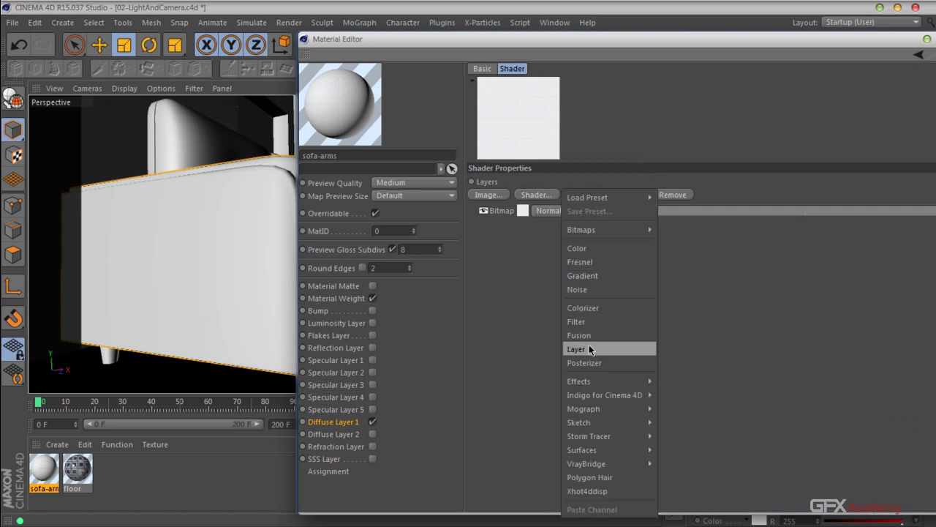
click(589, 290)
click(525, 209)
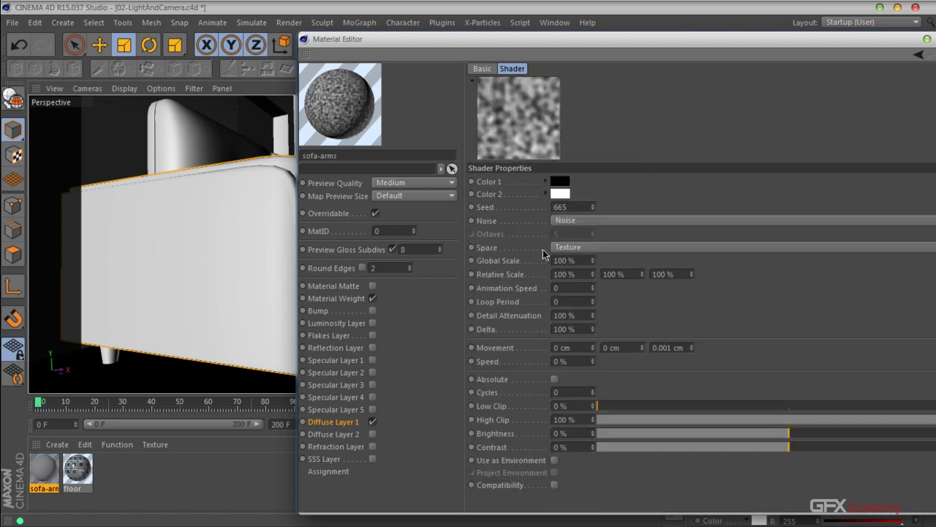
Try the Turbulence noise type on the diffuse Noise shader.
click(631, 248)
click(630, 221)
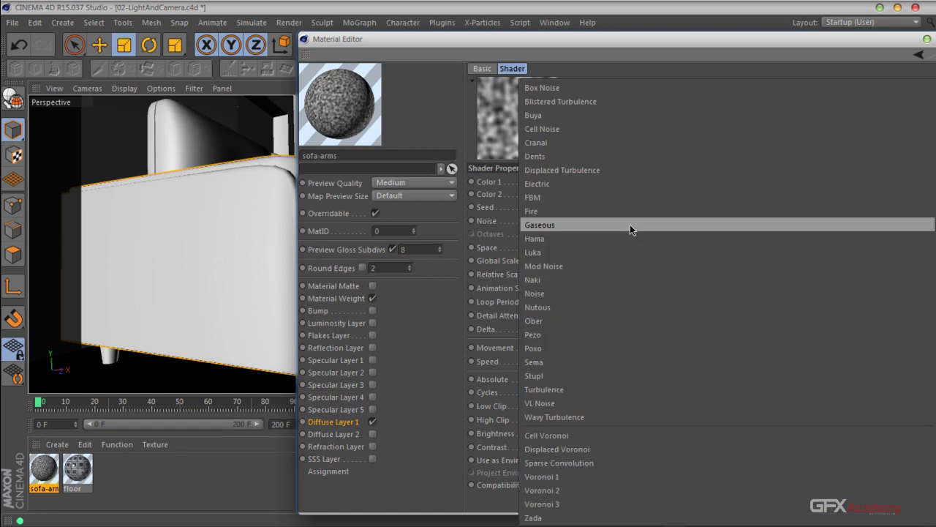
click(585, 390)
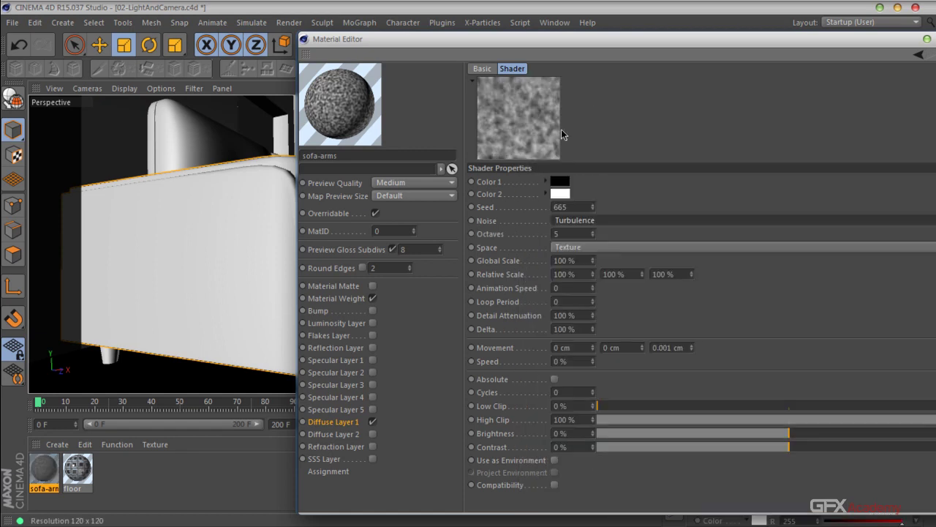
Set the Noise shader's Global Scale to 700% and its noise type to Poxo.
drag(619, 38, 588, 39)
click(545, 260)
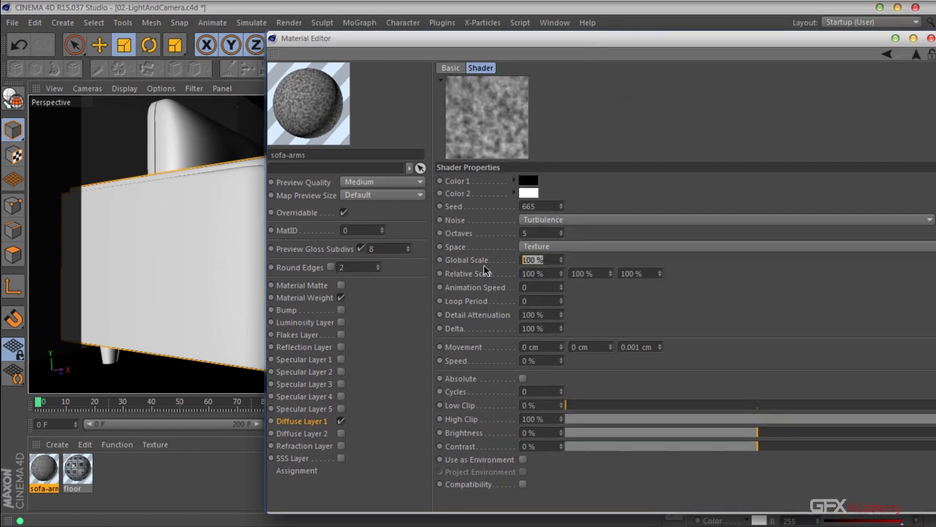
text(700)
key(Return)
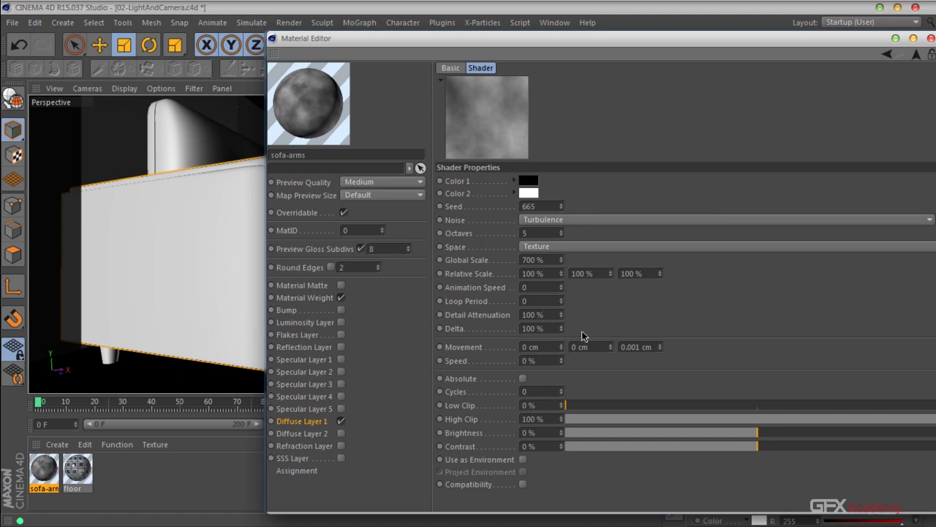
click(595, 220)
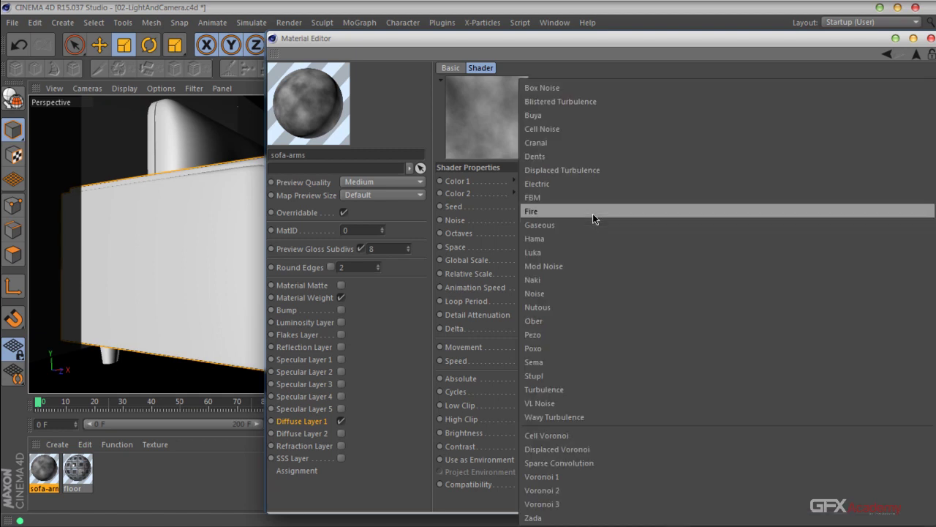
click(562, 348)
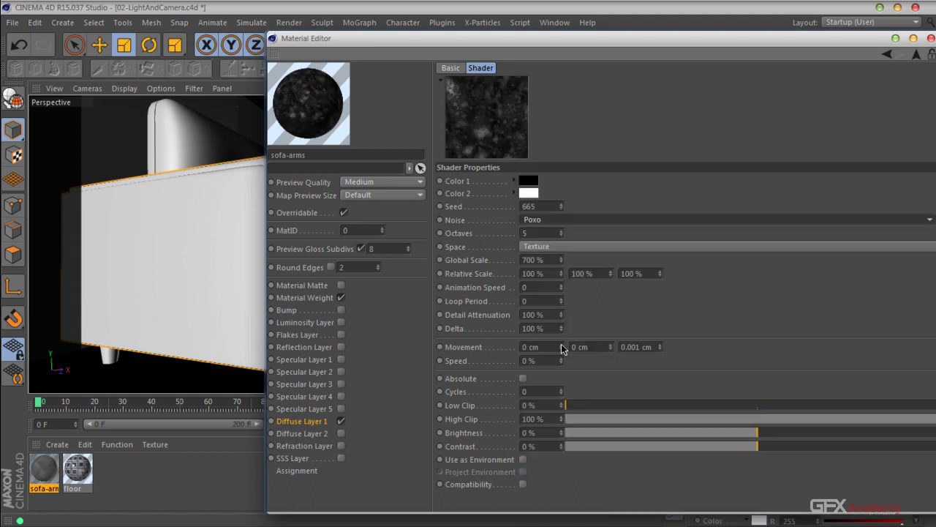
Set the Noise layer's blend mode to Overlay over the bitmap and open the material preview in a separate window.
click(917, 55)
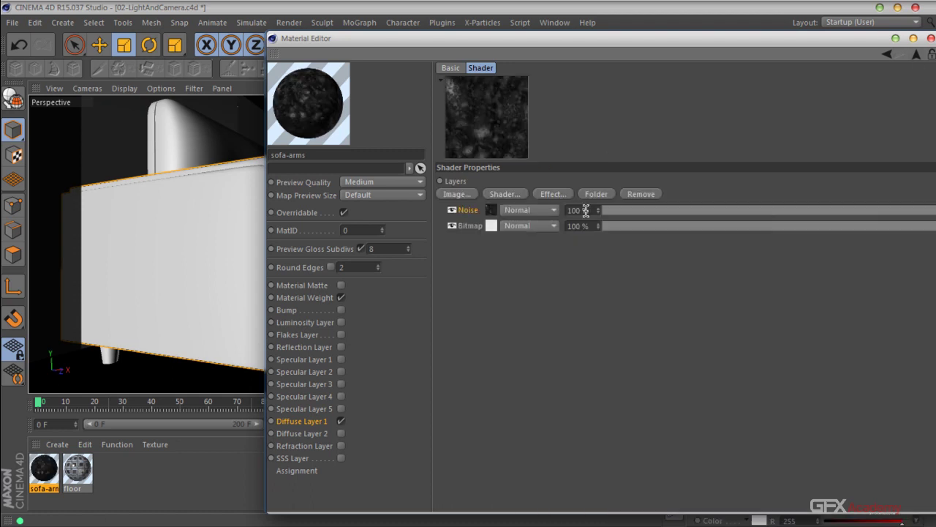
click(533, 210)
click(533, 241)
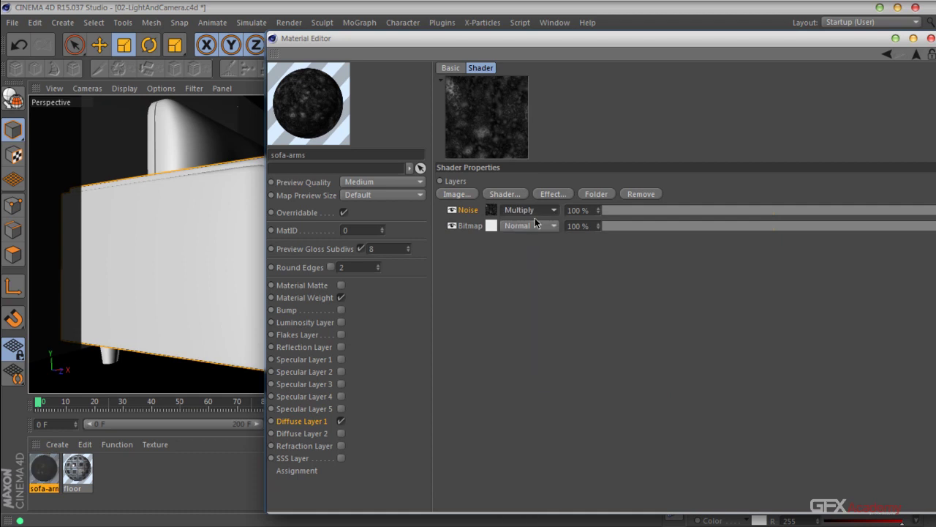
click(535, 210)
click(533, 256)
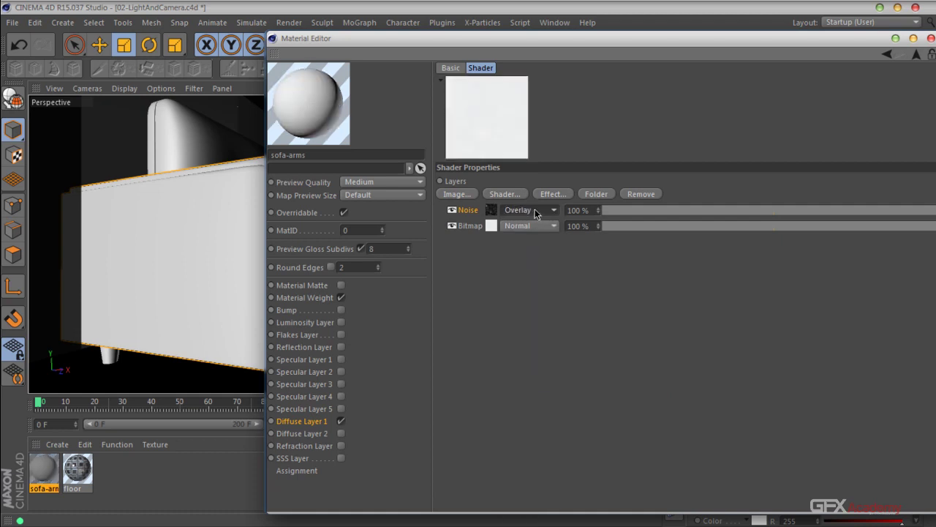
click(535, 210)
click(534, 272)
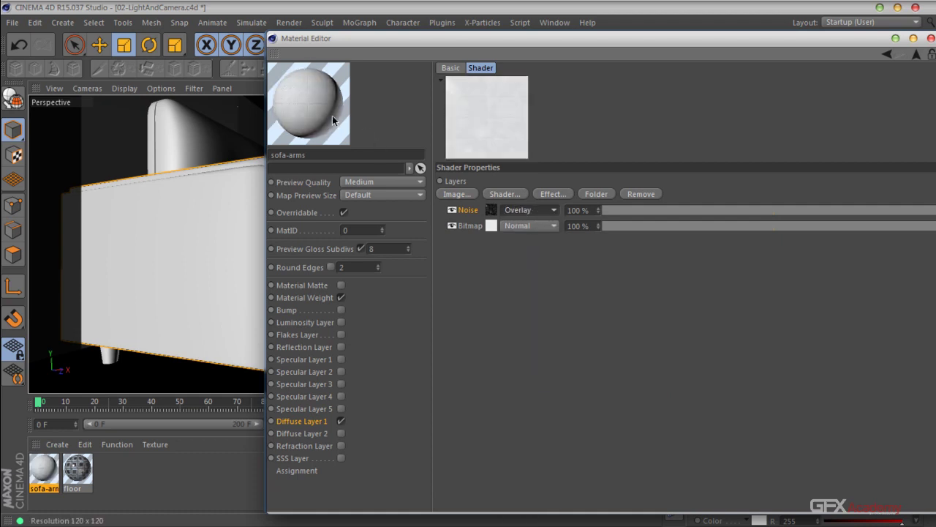
right_click(306, 112)
click(355, 66)
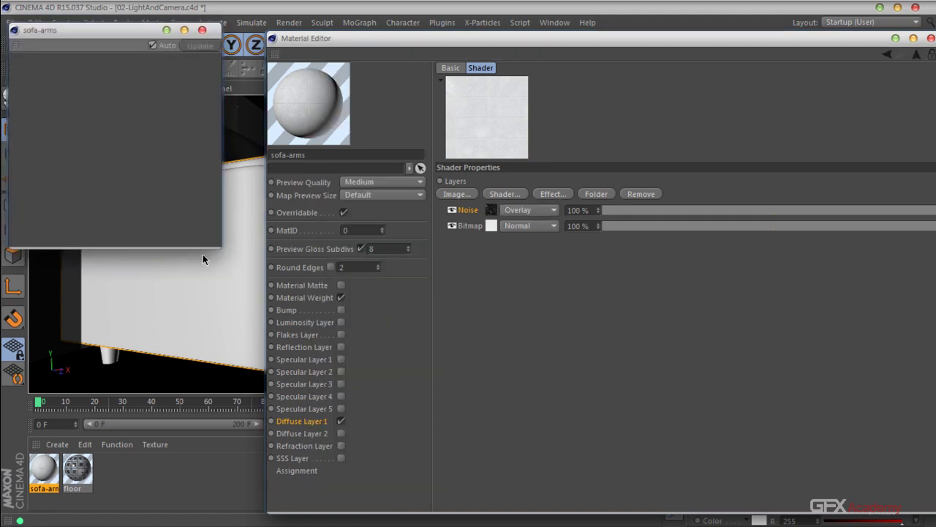
Arrange the preview and material editor windows and reduce the Noise layer's opacity to 77%.
drag(82, 31, 141, 112)
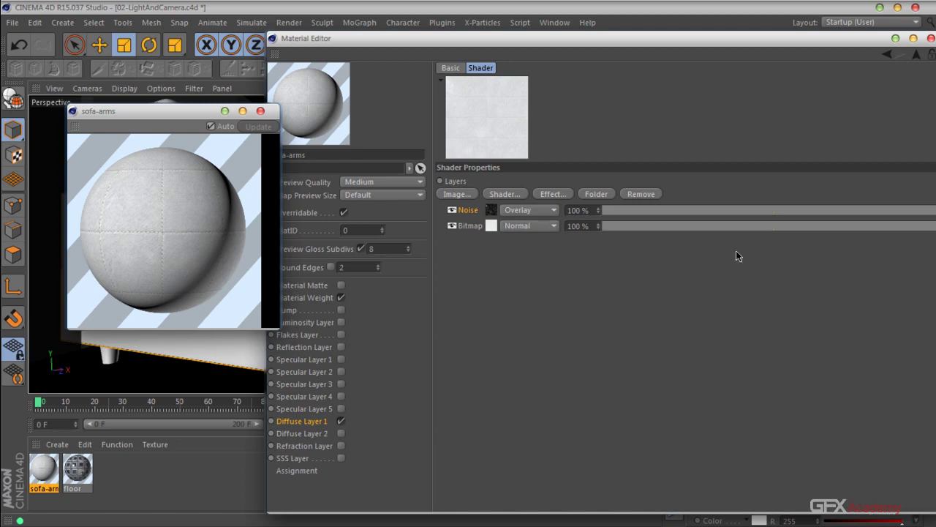
drag(791, 42, 729, 38)
drag(859, 207, 804, 211)
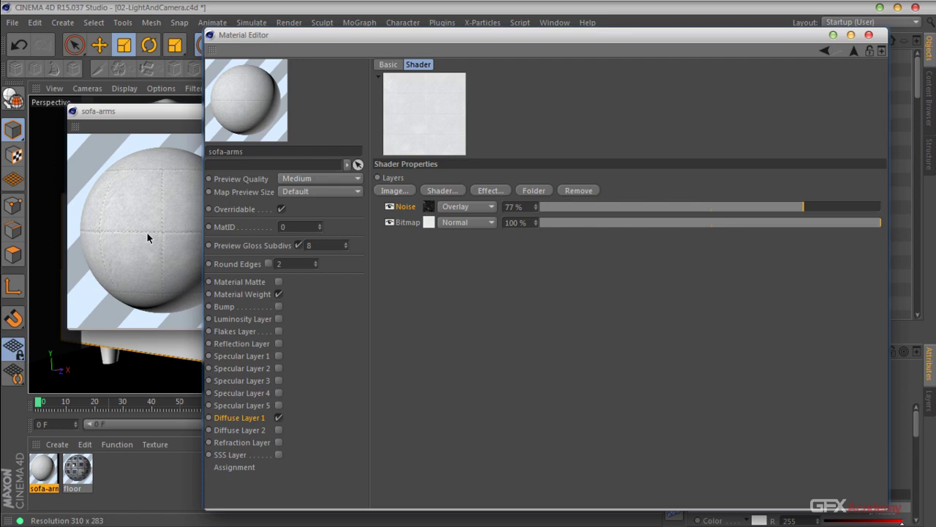
Disable Material Weight and enable the Bump channel on the sofa-arms material.
click(247, 294)
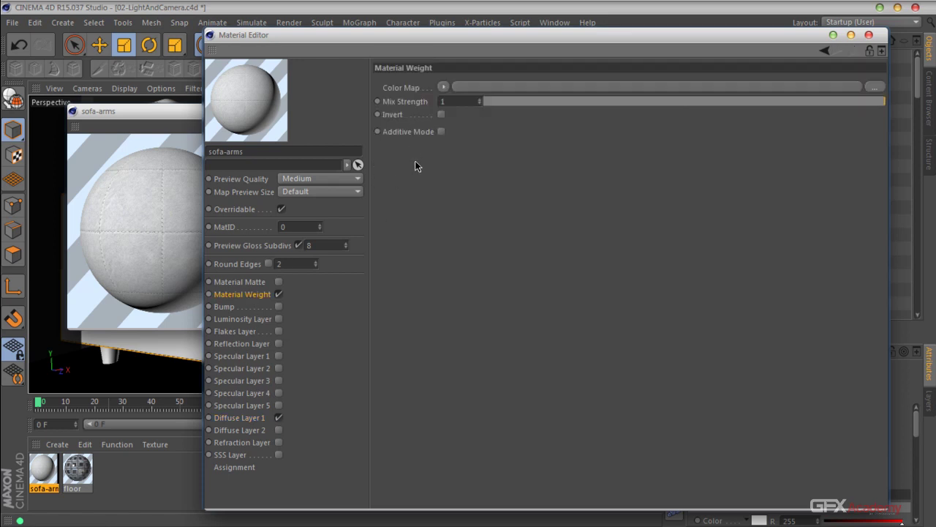
click(277, 294)
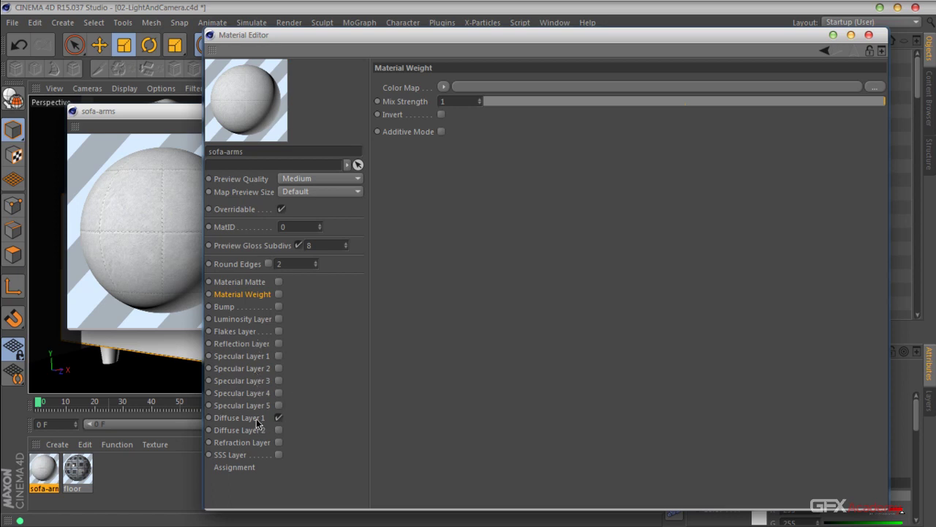
click(234, 307)
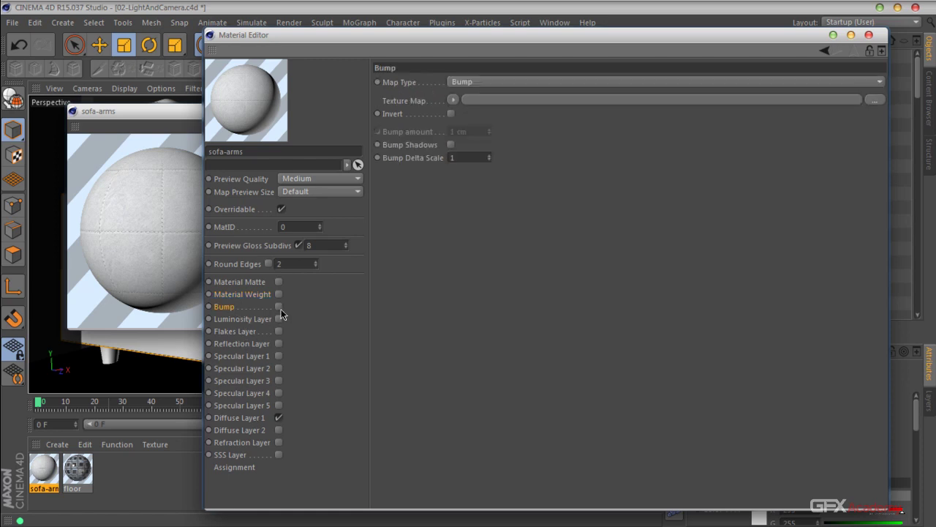
click(278, 307)
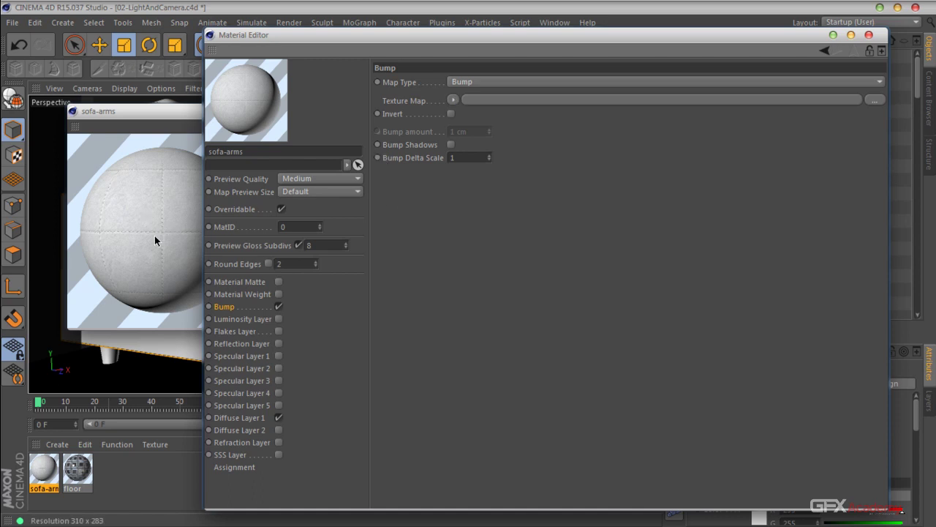
Load fabric_stitch_01_diffuse.jpg from the Fabric_maps folder as the bump texture map, copying it to the project location.
click(452, 100)
click(473, 128)
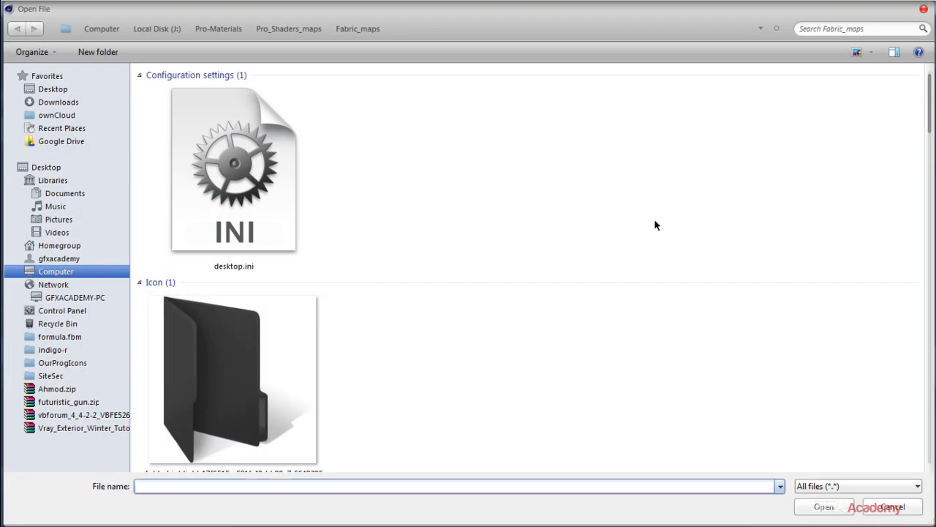
scroll(655, 221, down, 8)
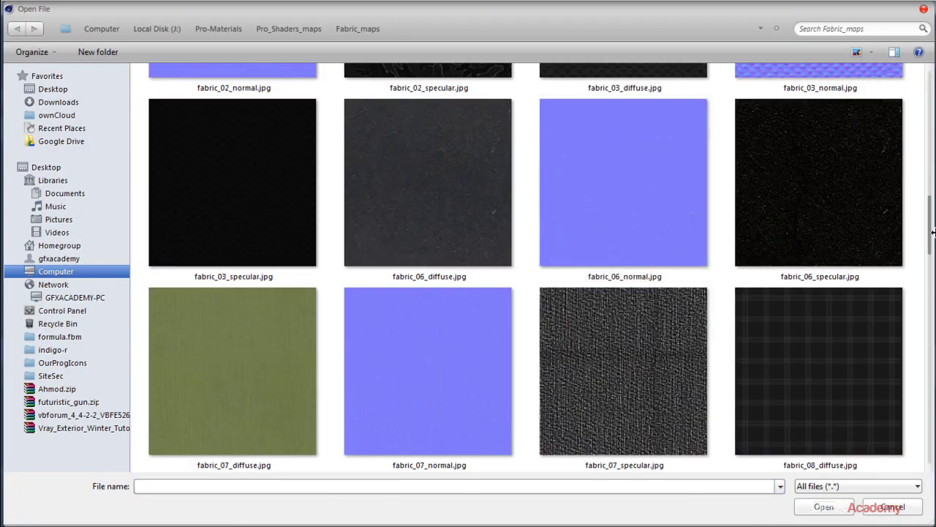
scroll(790, 227, down, 10)
scroll(790, 227, down, 1)
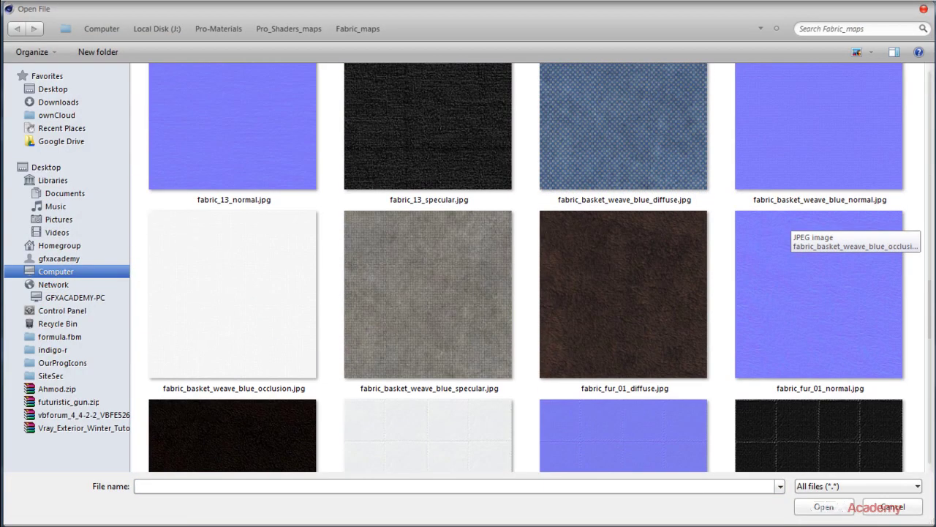
scroll(790, 227, up, 20)
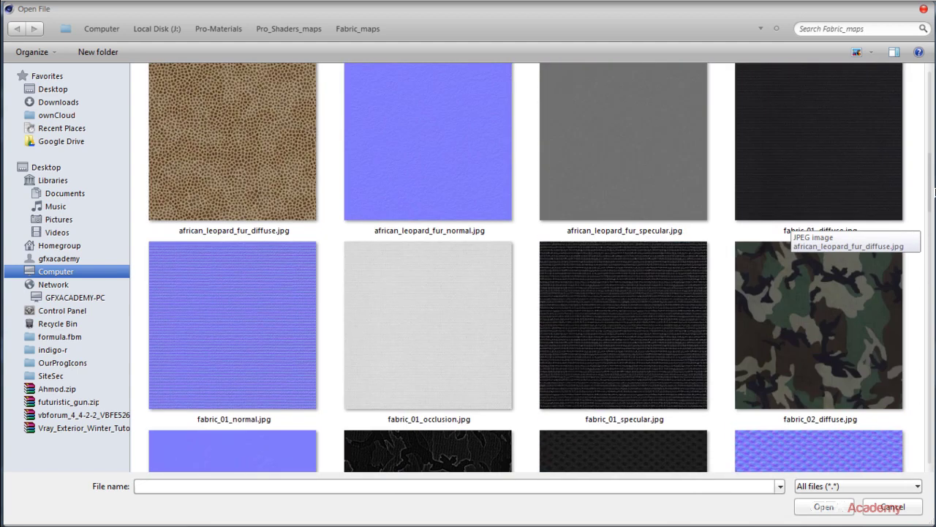
scroll(790, 227, up, 2)
scroll(790, 227, down, 16)
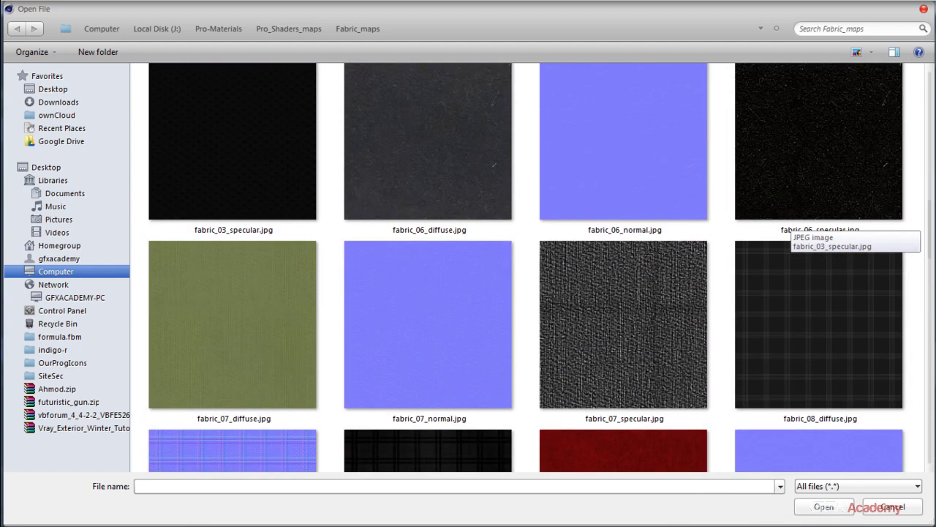
scroll(790, 230, down, 10)
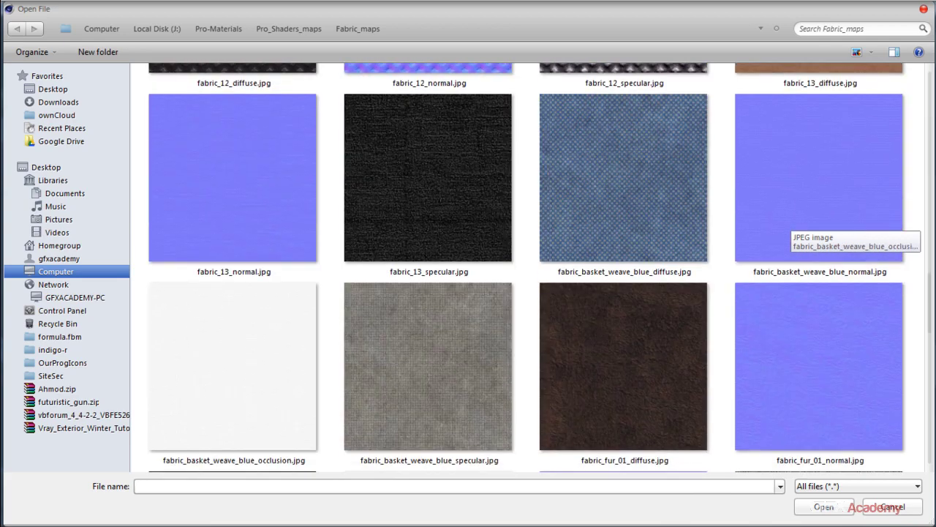
scroll(790, 230, down, 5)
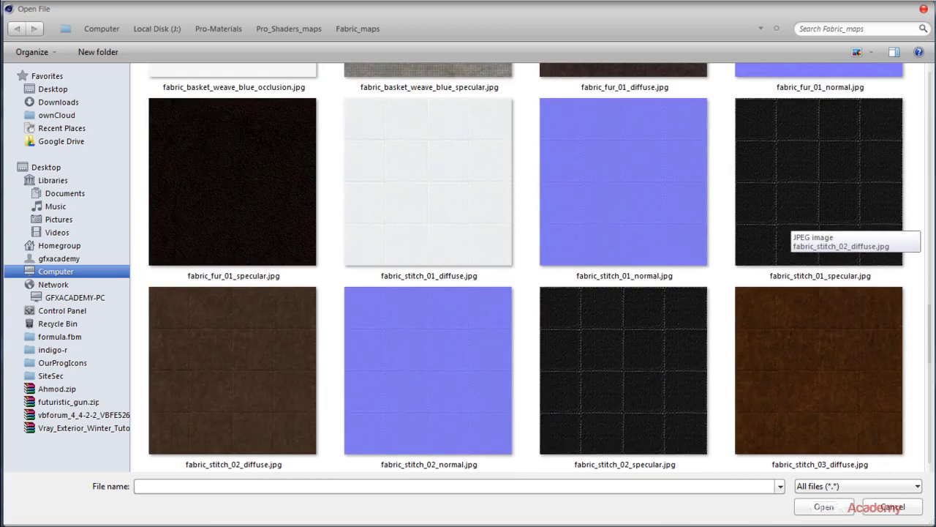
double_click(451, 219)
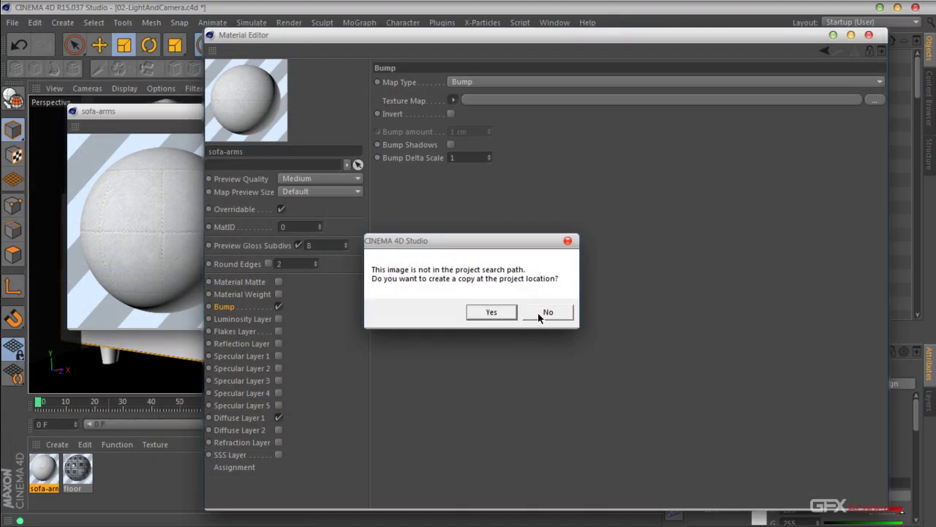
click(506, 313)
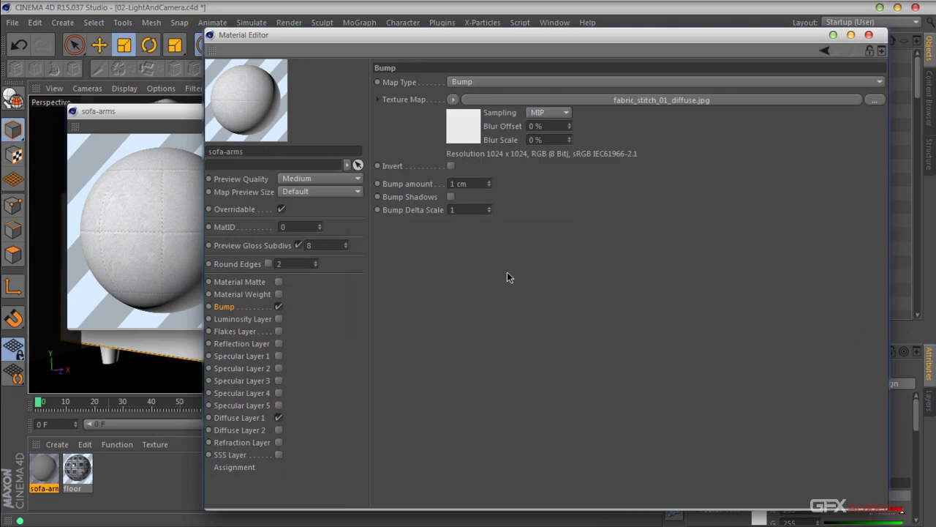
Wrap the bump bitmap in a Filter shader and set the filter's Saturation to -100%.
click(468, 142)
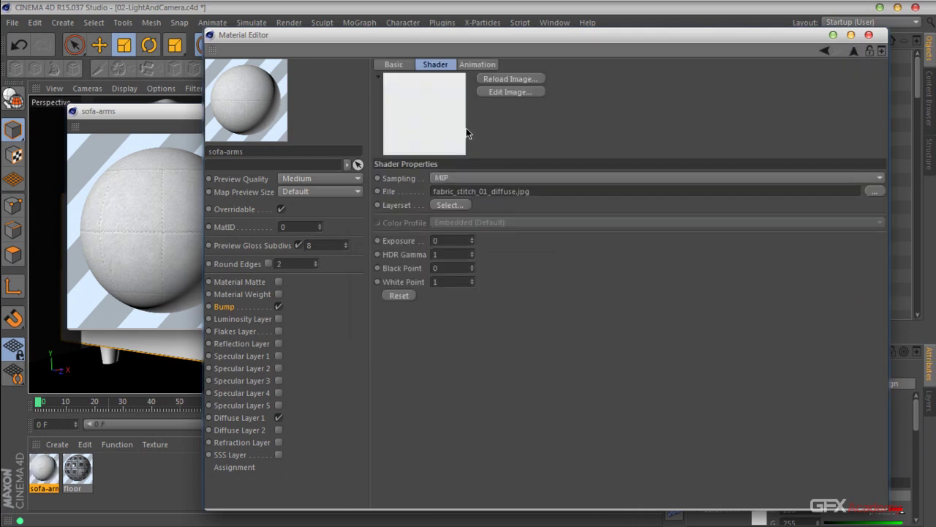
click(823, 50)
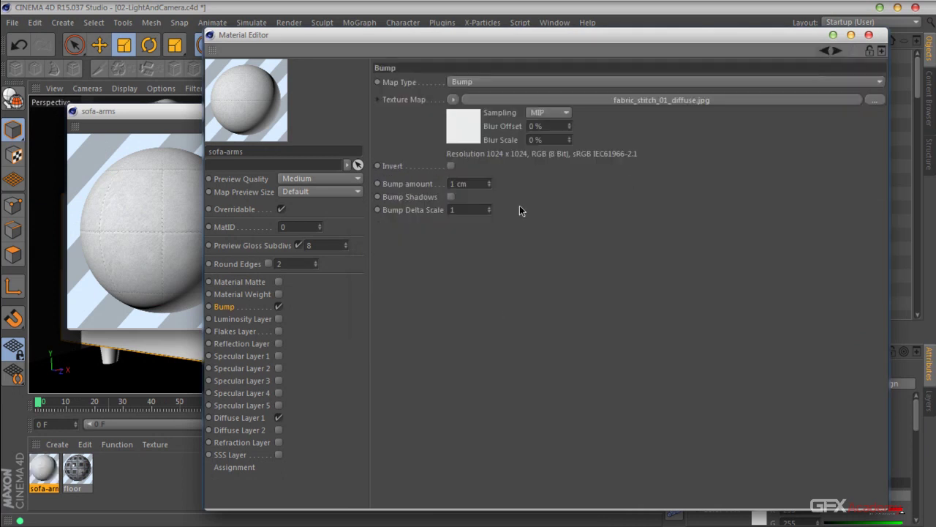
click(453, 101)
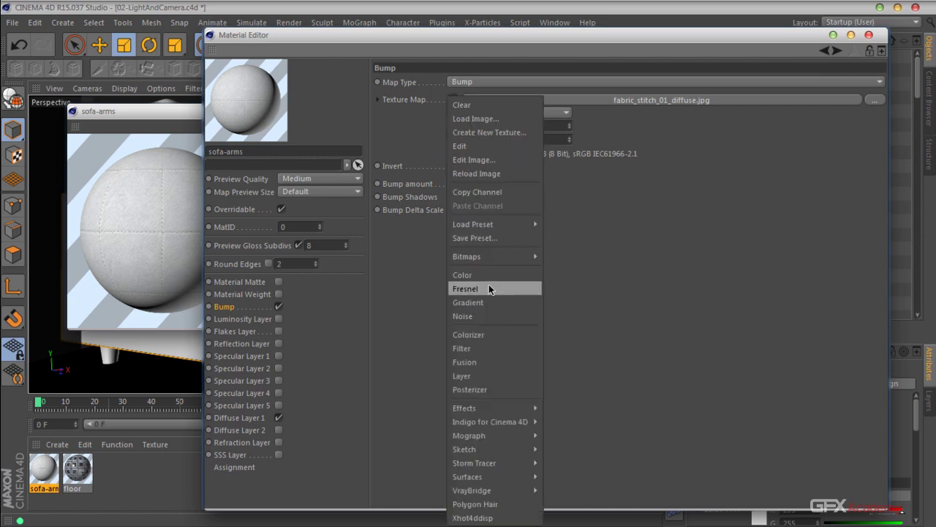
click(487, 349)
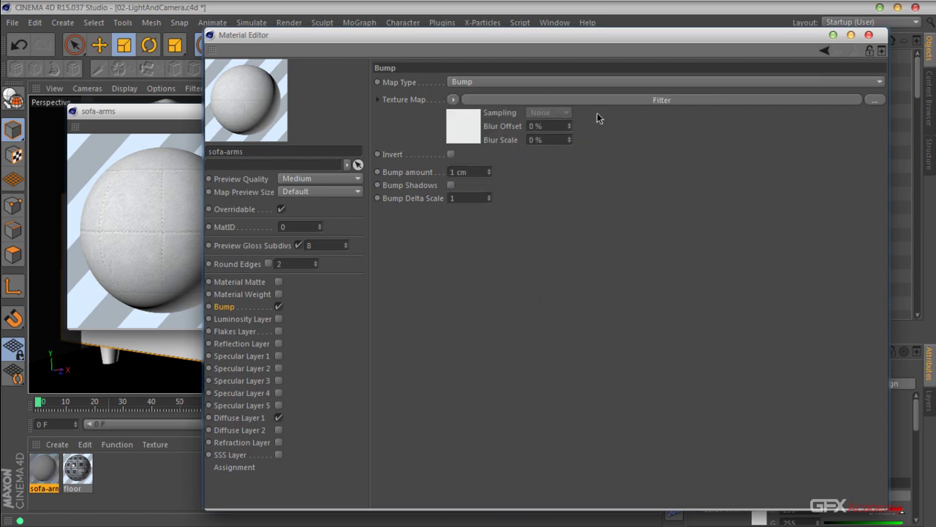
click(598, 101)
drag(667, 264, 472, 265)
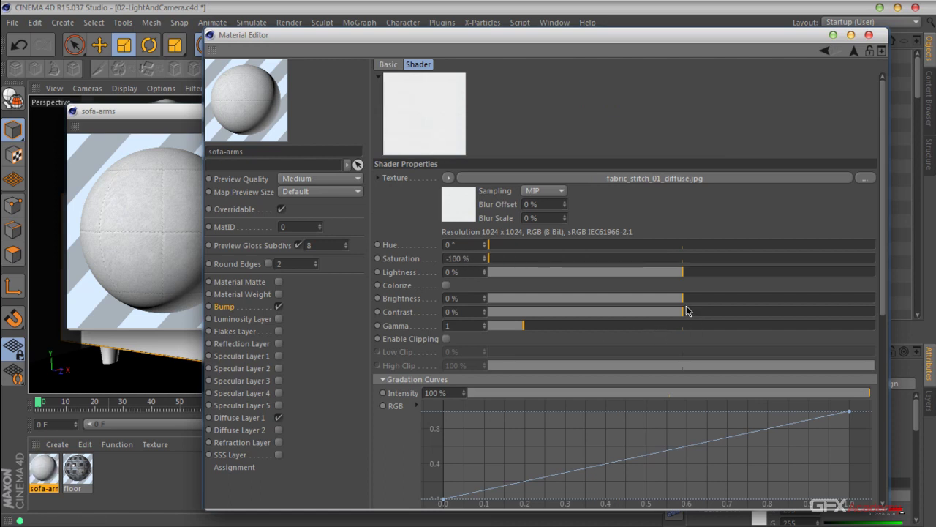
Adjust the bump Filter to Lightness -10%, Brightness -18% and Contrast 87% to bring out the stitching.
drag(683, 312, 752, 314)
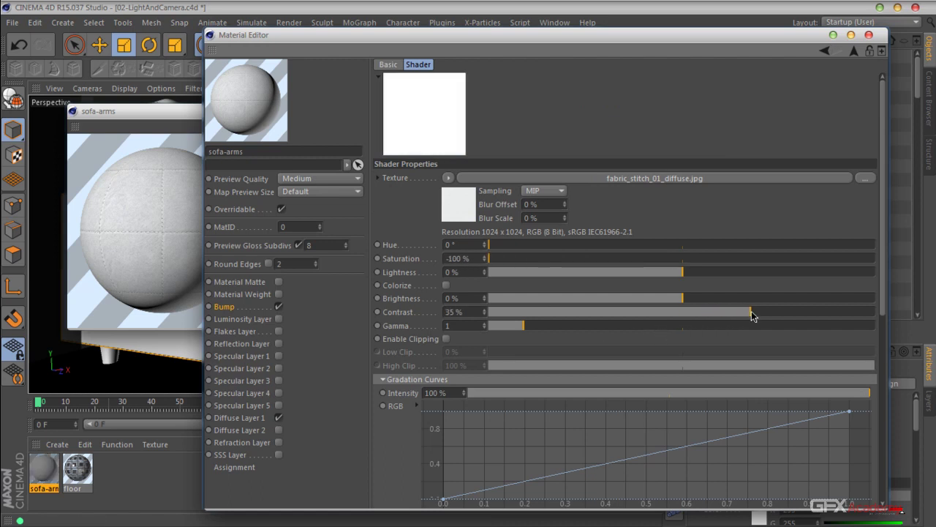
drag(753, 316, 619, 300)
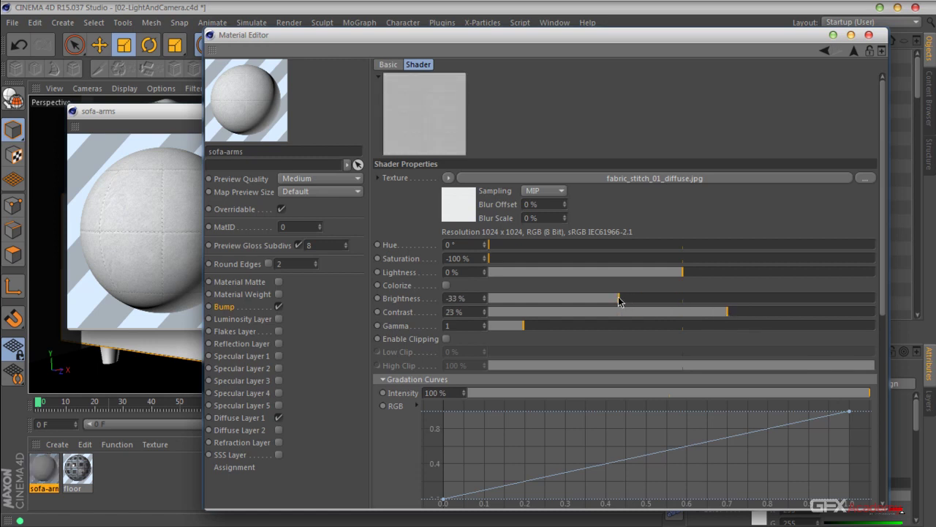
drag(735, 316, 816, 317)
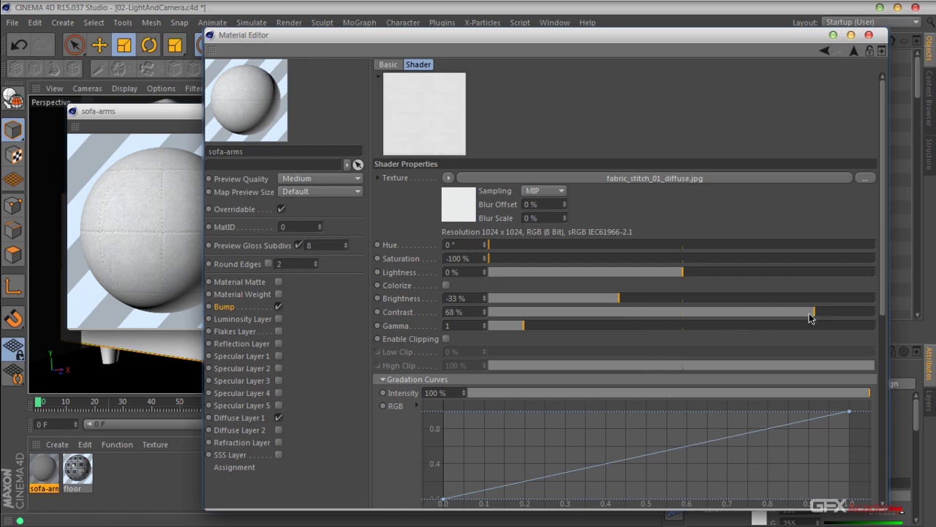
drag(681, 272, 681, 304)
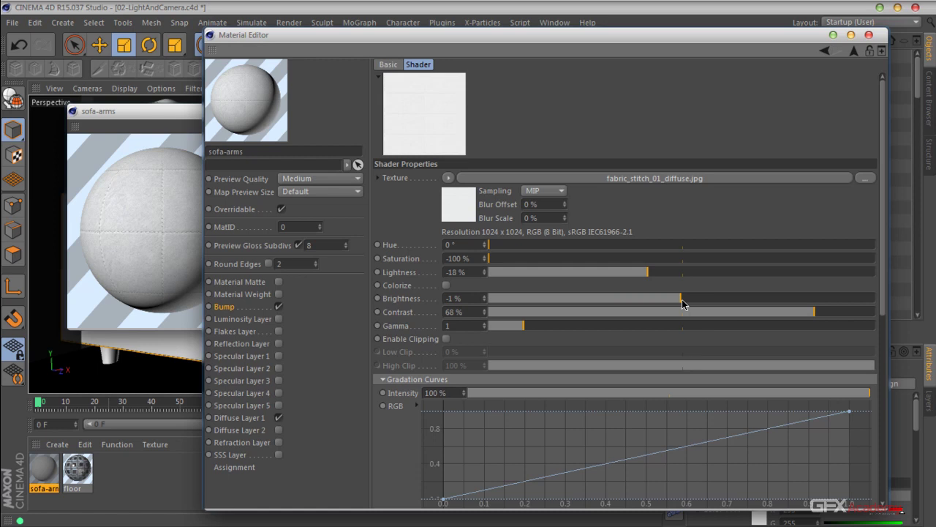
drag(648, 272, 616, 275)
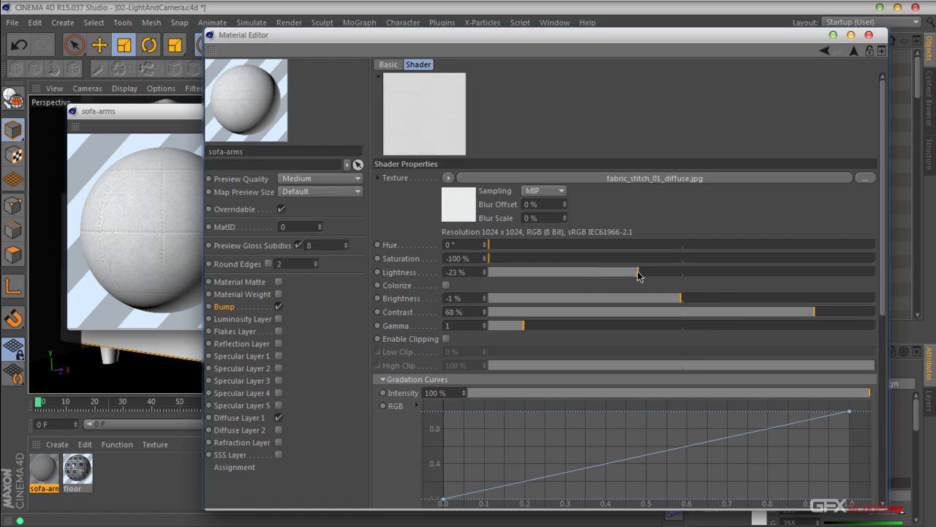
drag(637, 273, 647, 299)
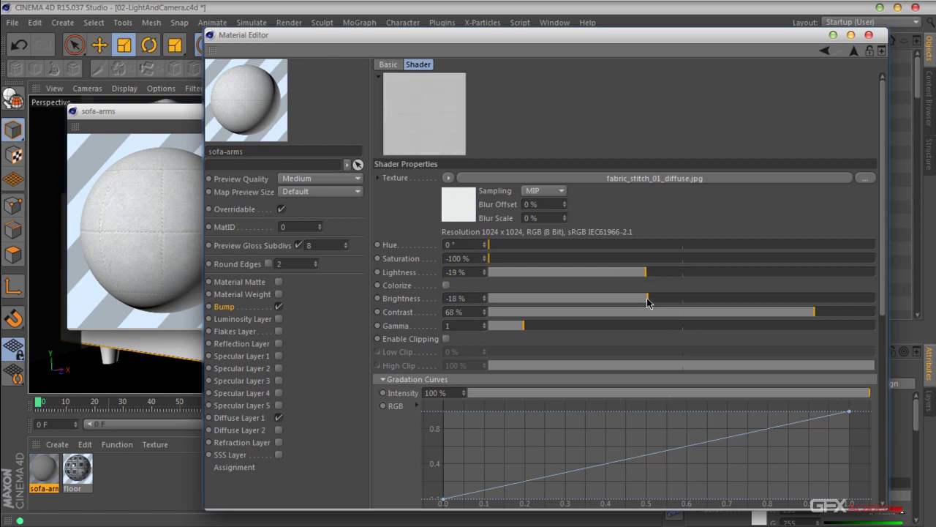
drag(815, 312, 853, 316)
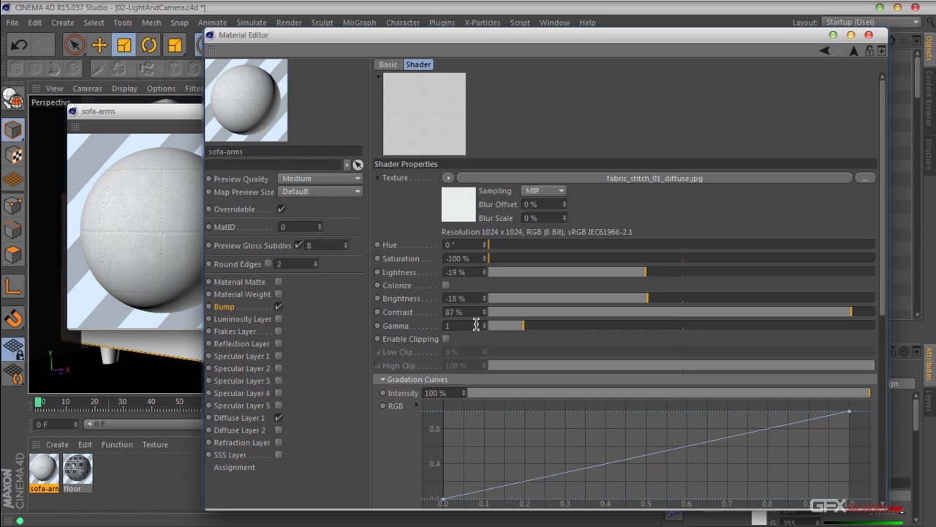
drag(646, 274, 664, 276)
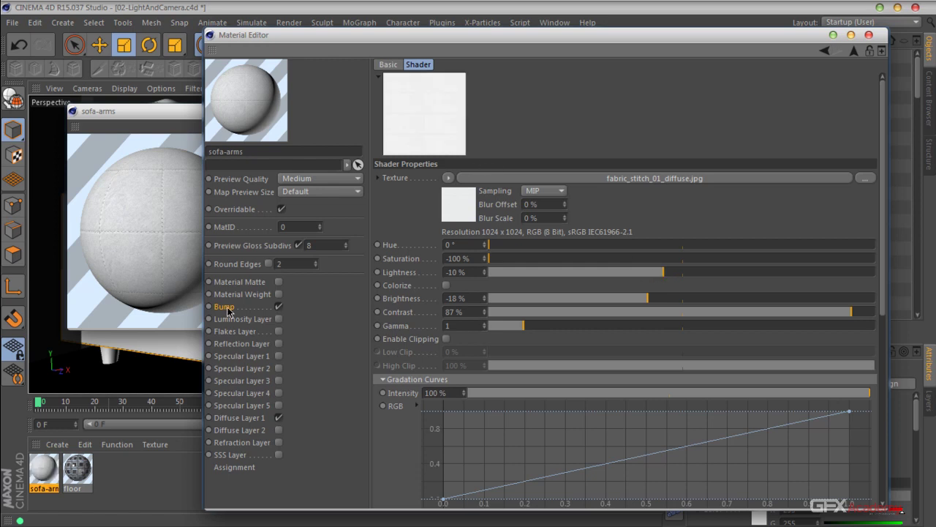
Return to the Bump channel settings and set the bump amount to 2 cm.
click(224, 307)
double_click(467, 172)
text(2)
key(Return)
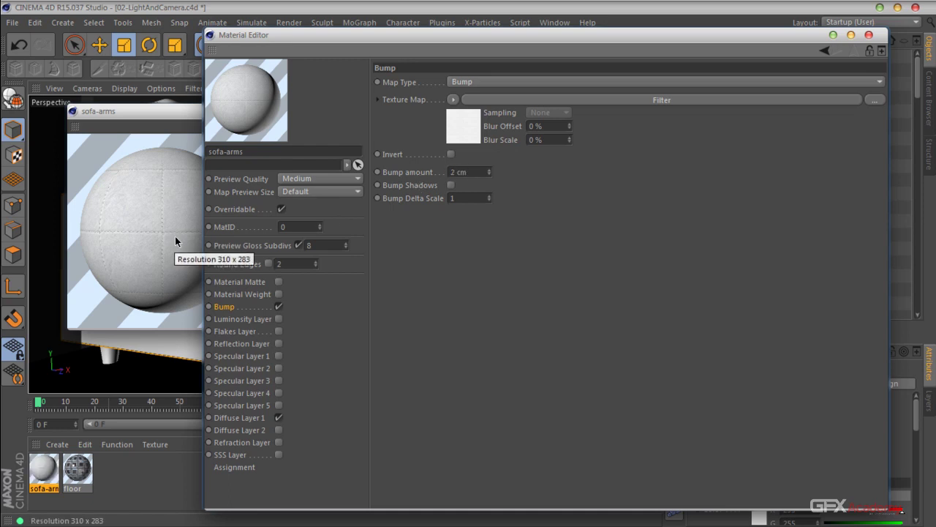
Enable Specular Layer 1 and reposition the material editor and preview windows so they sit side by side.
click(245, 359)
click(279, 356)
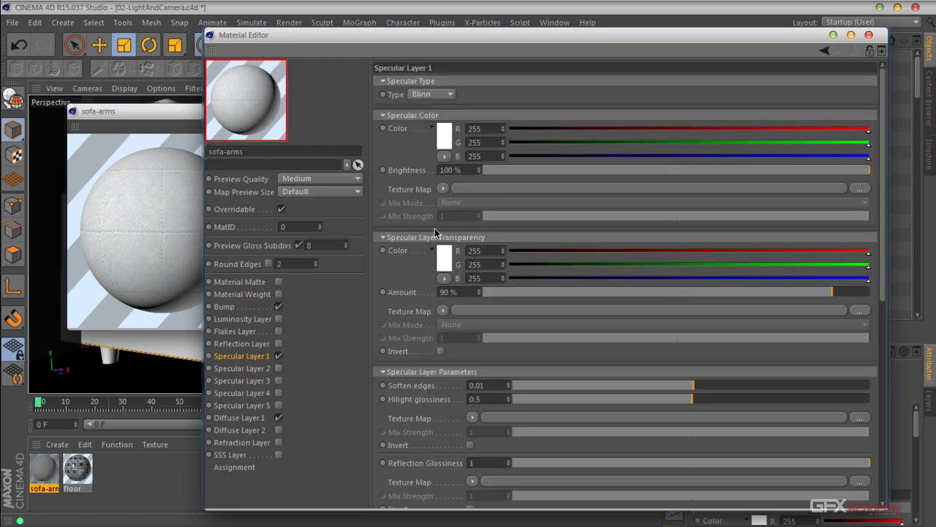
drag(445, 37, 496, 26)
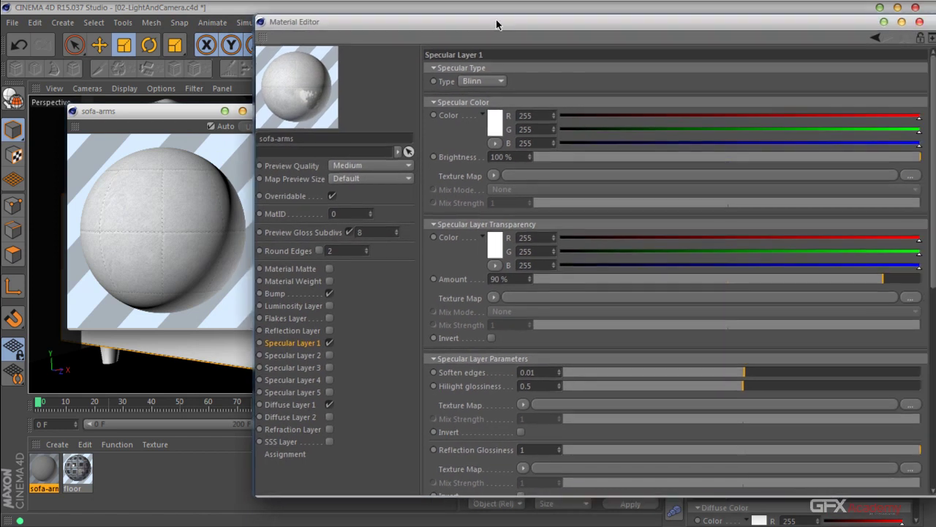
drag(131, 115, 82, 47)
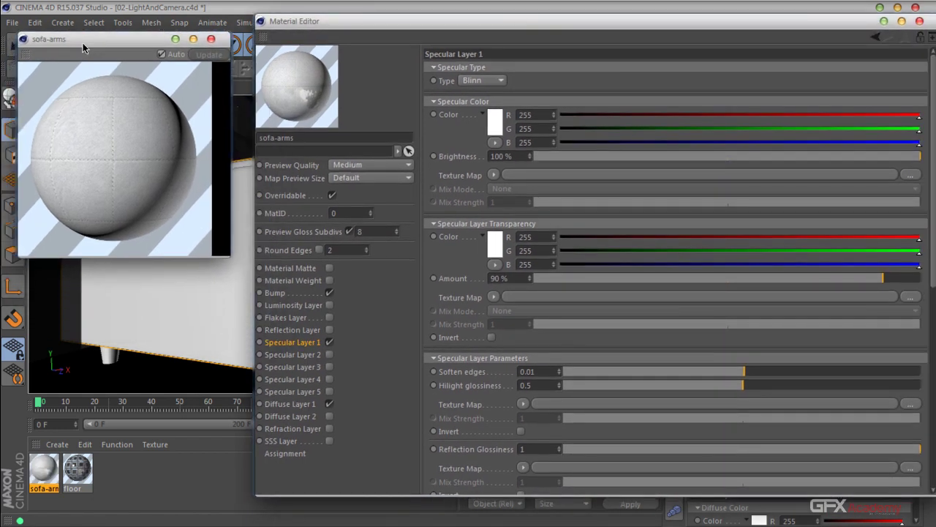
drag(510, 27, 490, 25)
Turn off automatic updating of the material preview, refresh it manually and look through the Specular Layer 1 settings.
click(161, 54)
click(208, 56)
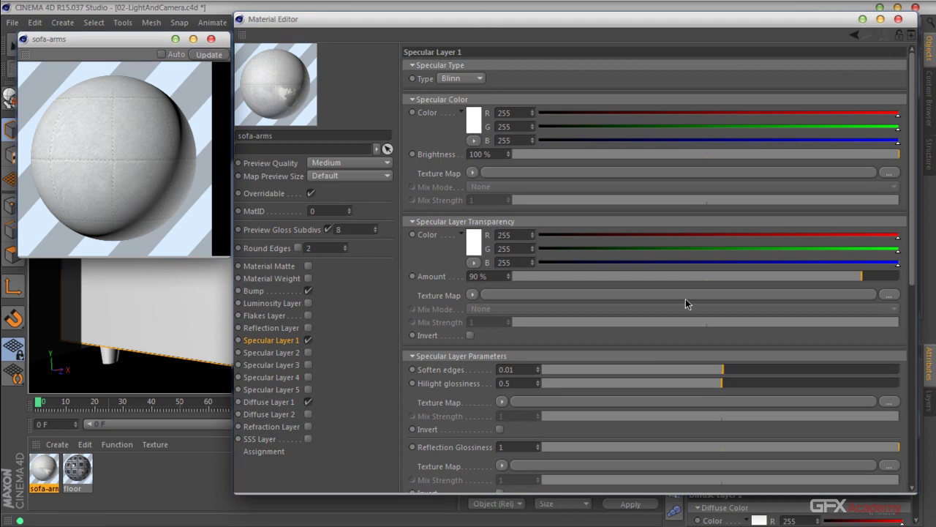
drag(686, 339, 692, 292)
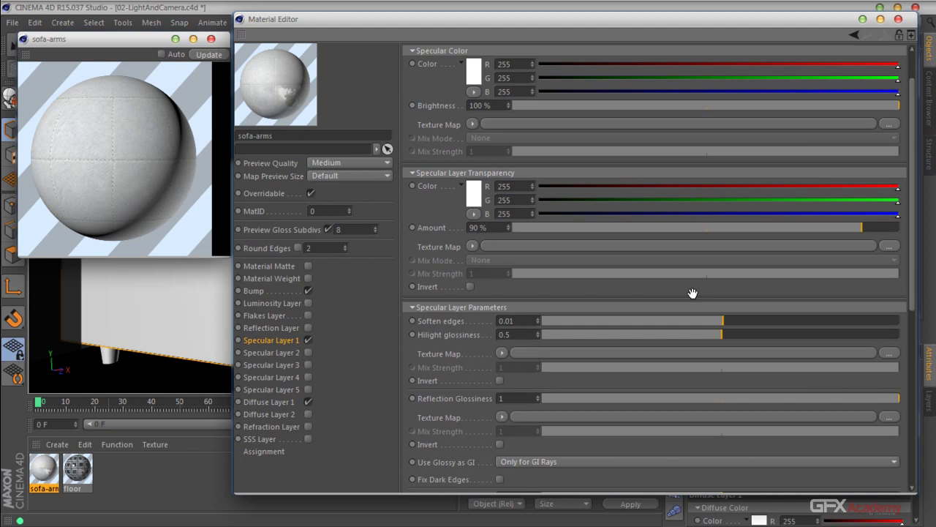
drag(692, 292, 699, 332)
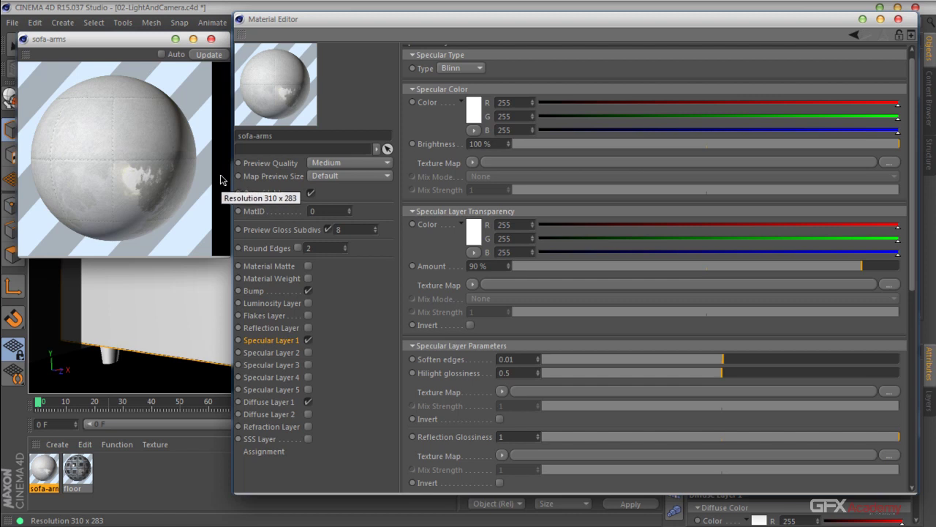
Load a Fresnel shader into the Specular Color texture map of Specular Layer 1 and open its settings.
click(472, 163)
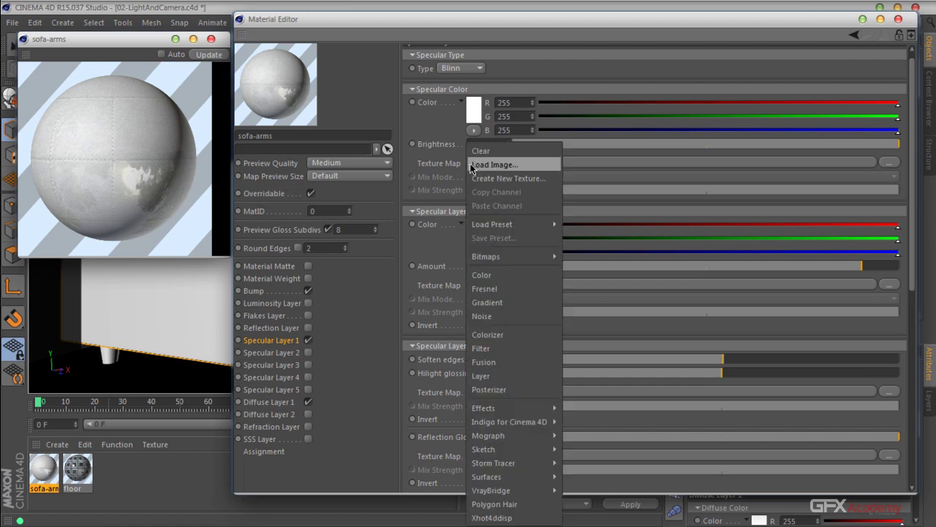
click(505, 289)
click(554, 164)
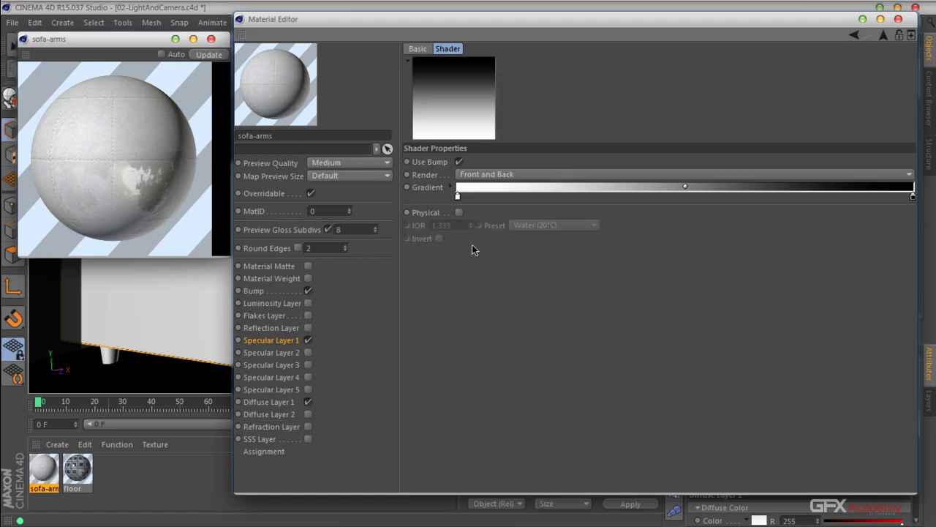
Try moving the Fresnel gradient's black knot towards the white one, remove it and add a black knot back at the end.
drag(913, 196, 580, 198)
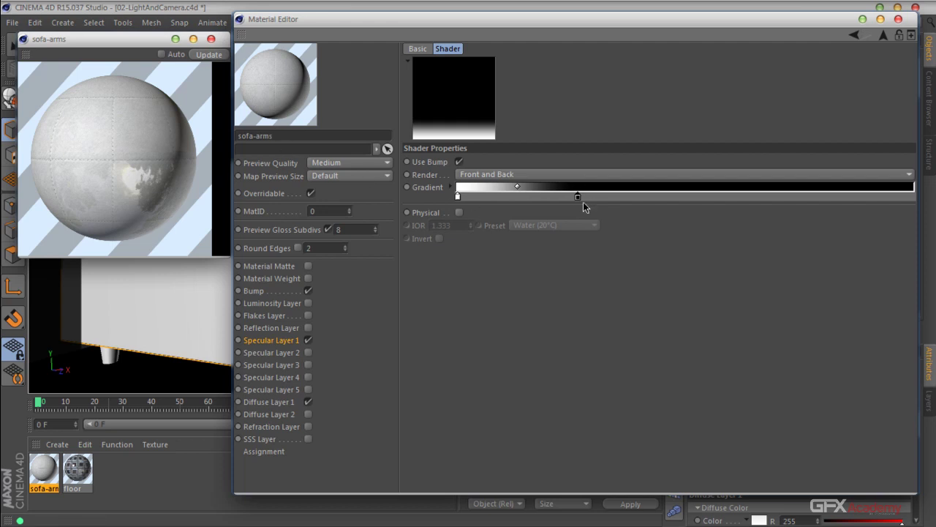
drag(578, 197, 814, 240)
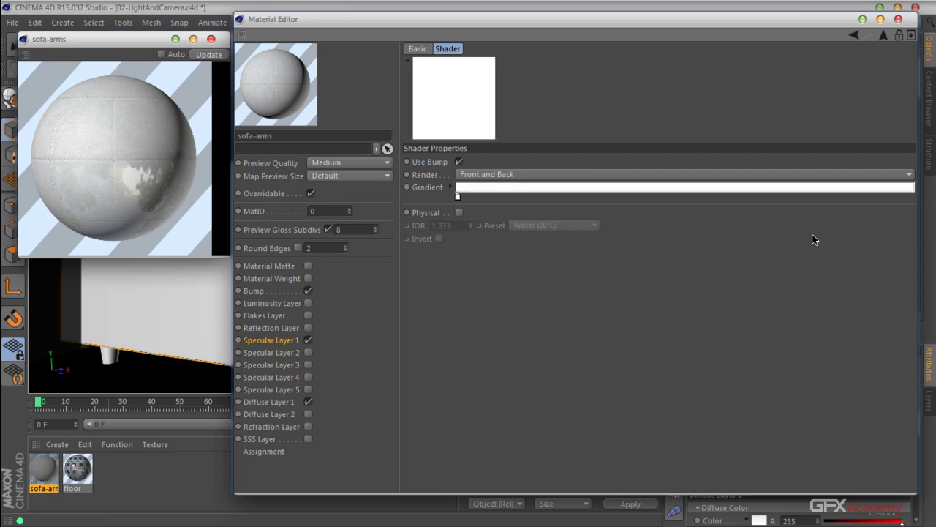
click(913, 200)
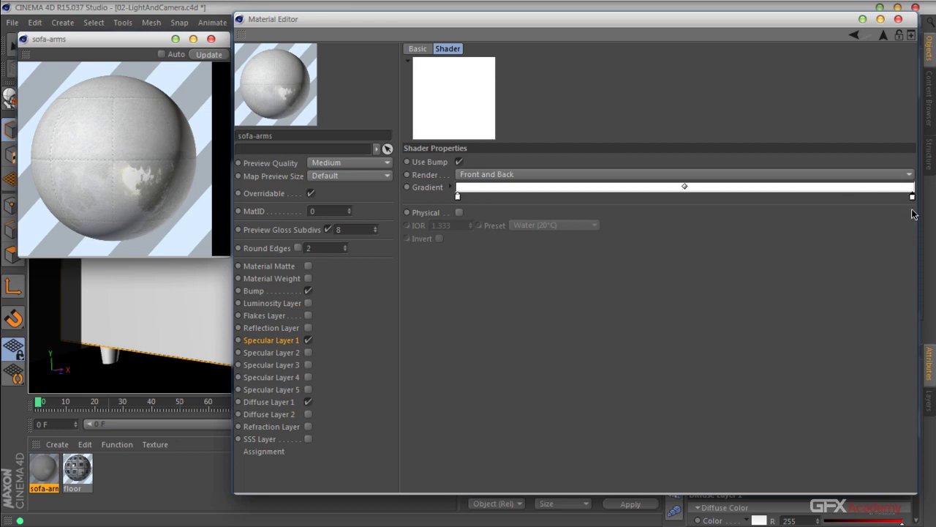
double_click(912, 199)
click(819, 217)
key(Return)
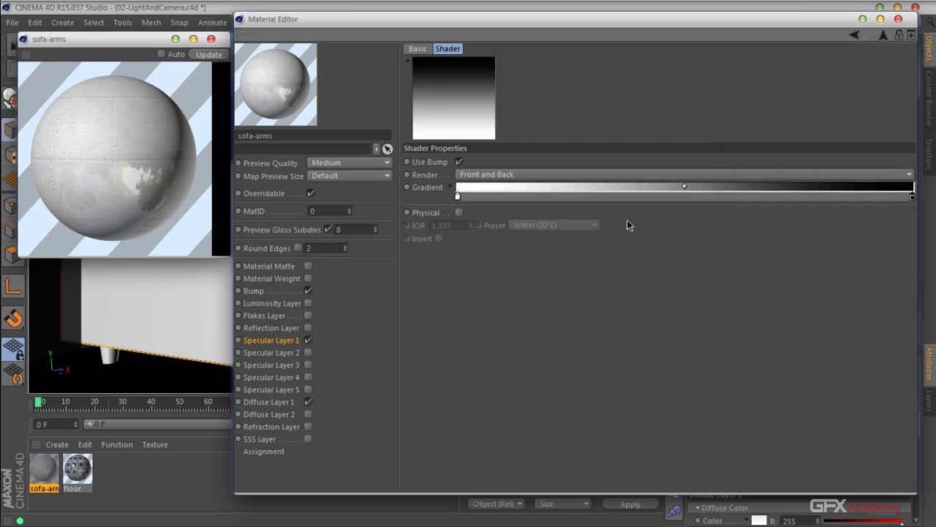
Add a knot in the middle of the Fresnel gradient, colour it white and make the starting knot black.
click(681, 197)
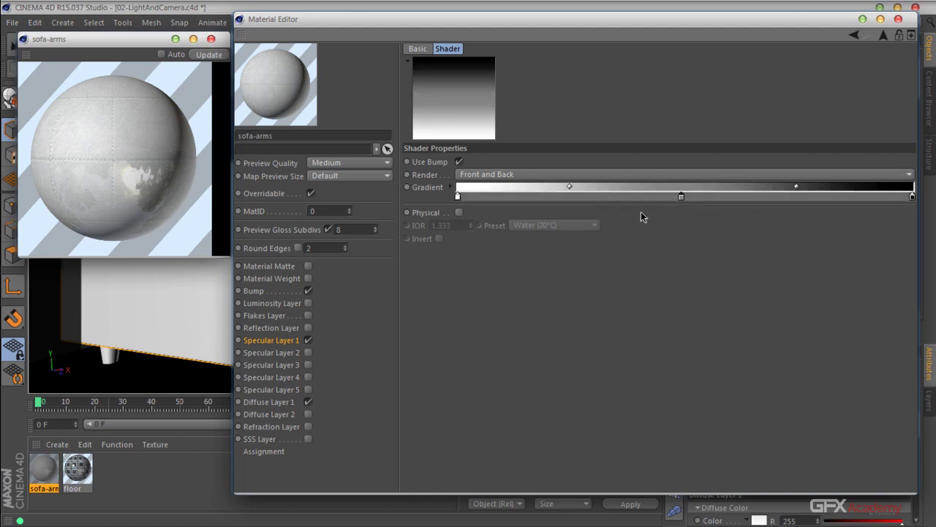
double_click(681, 196)
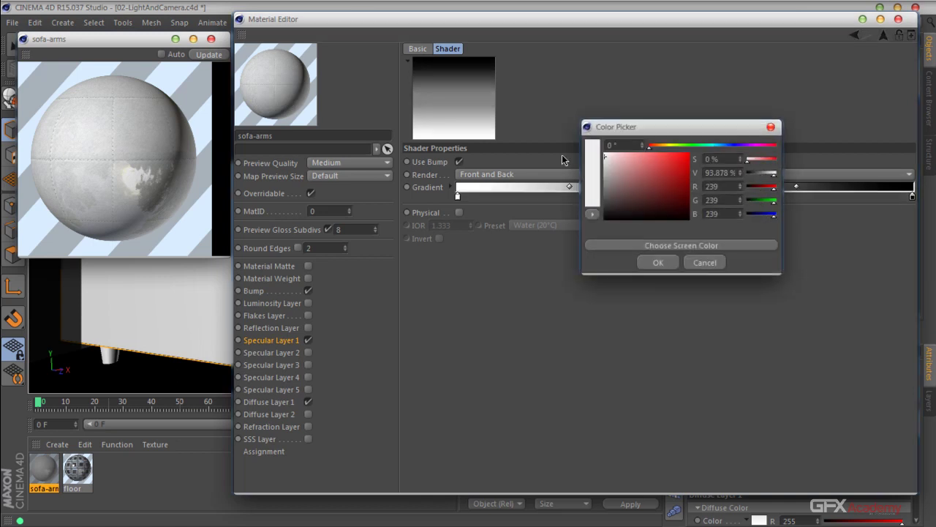
click(657, 262)
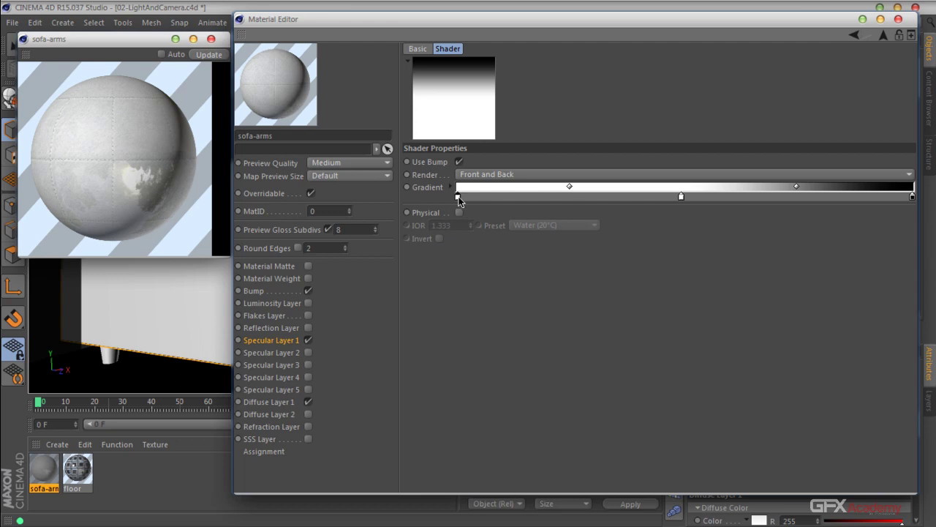
double_click(458, 196)
click(423, 278)
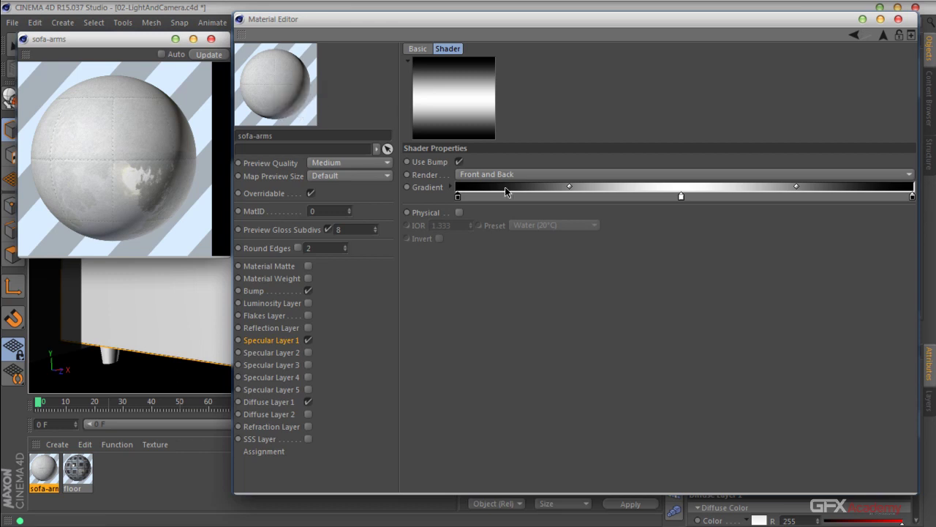
Move the two black outer knots inward around the white centre knot and shift the centre knot slightly towards the start.
drag(457, 198, 558, 197)
drag(913, 200, 798, 200)
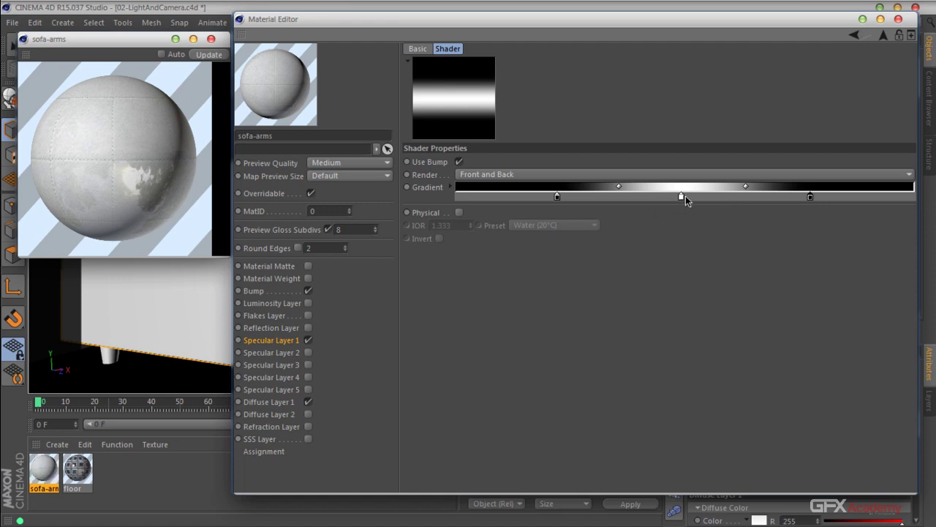
drag(681, 196, 676, 196)
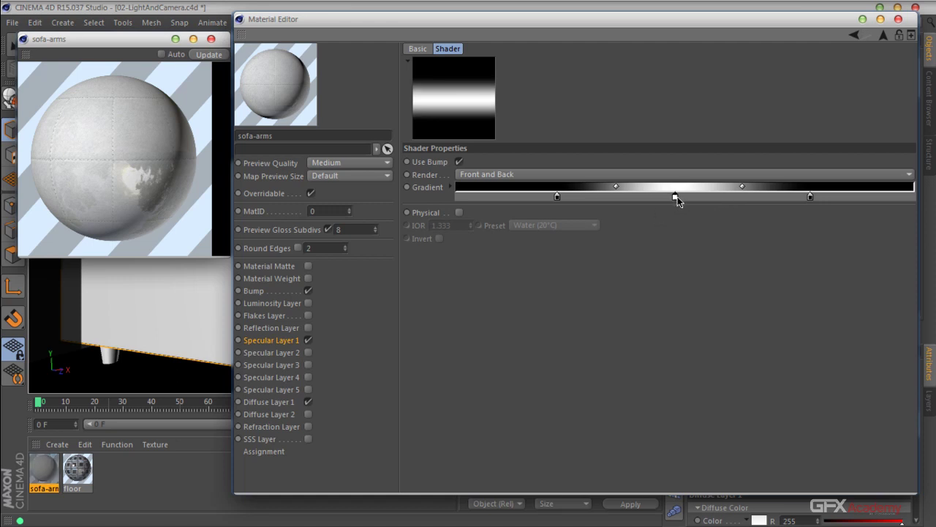
Reverse the Fresnel gradient's colours, making both outer knots white and the centre knot black.
double_click(558, 196)
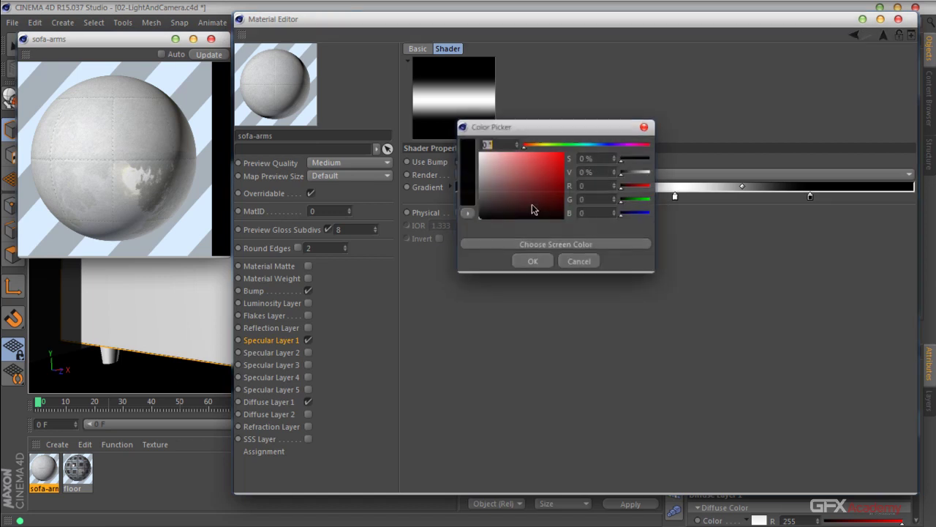
click(540, 261)
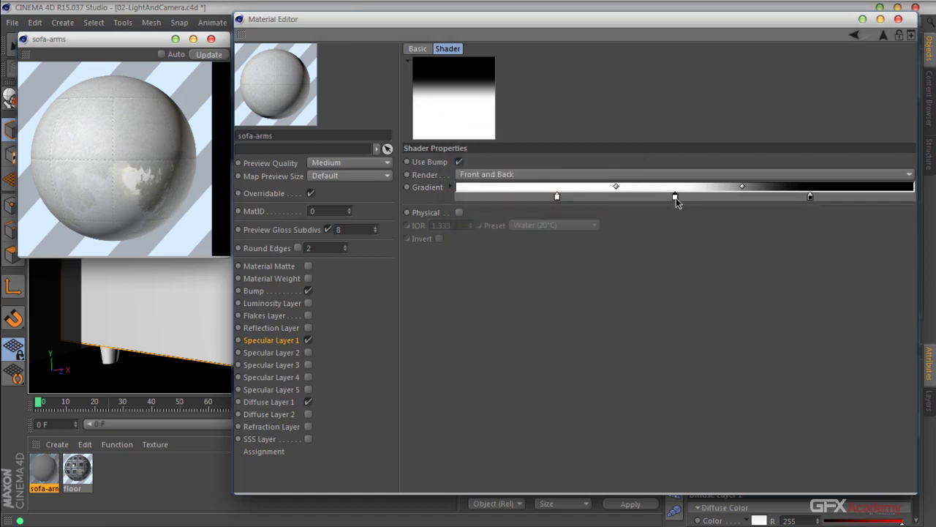
double_click(675, 196)
click(626, 277)
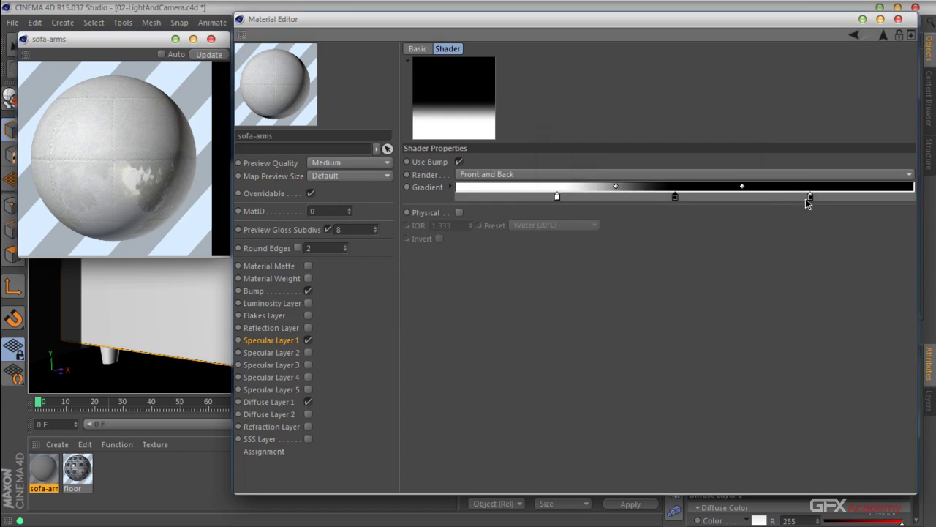
double_click(810, 196)
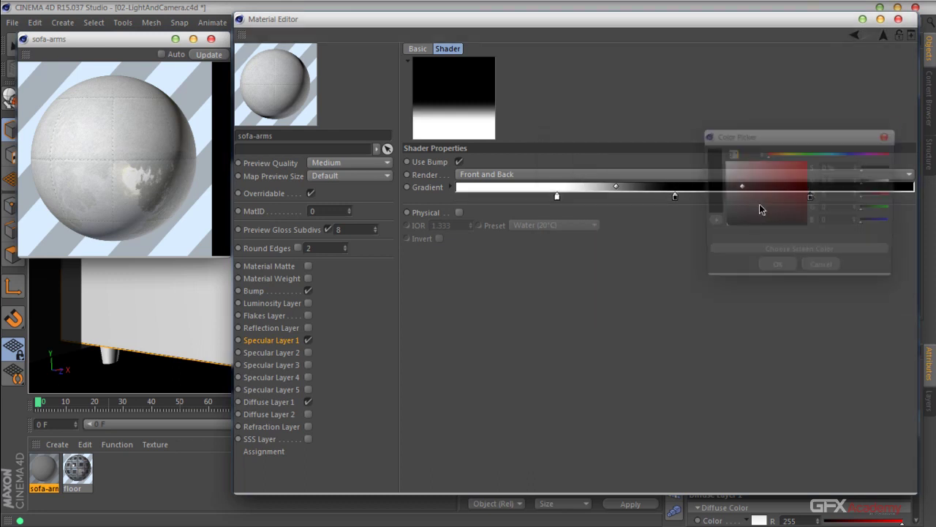
click(774, 271)
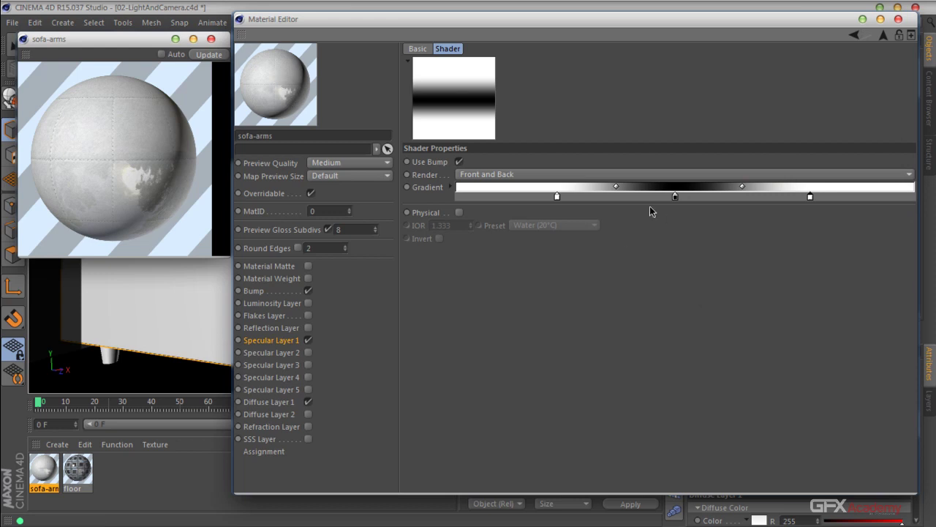
Spread the white outer knots towards the ends of the gradient and return to the Specular Layer 1 settings.
drag(557, 200, 488, 200)
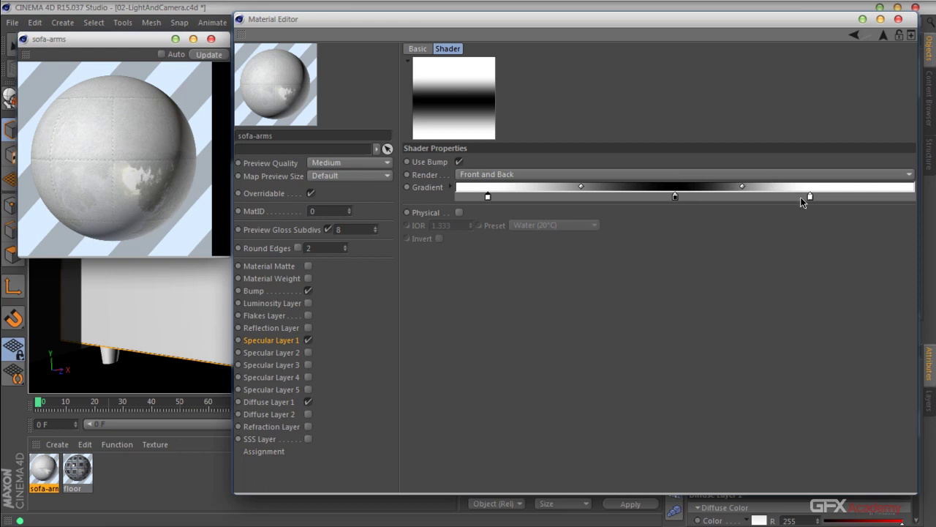
drag(810, 196, 880, 196)
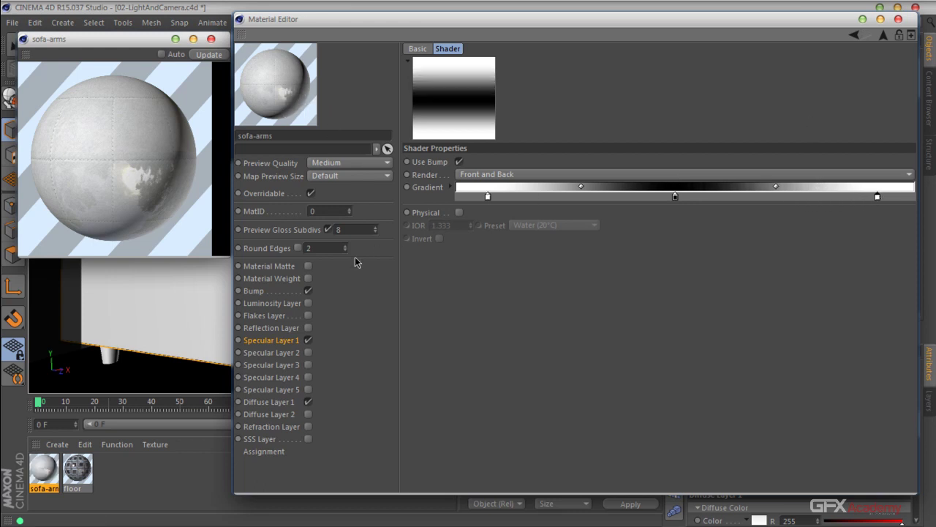
click(882, 38)
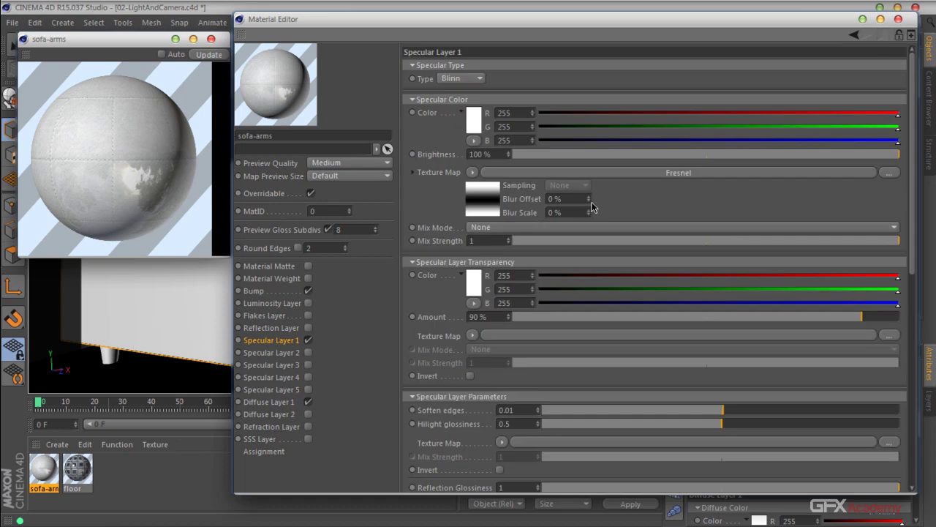
Set the highlight glossiness to 0.66 and the reflection glossiness to 0.73, and close the material editor and preview windows.
scroll(642, 201, down, 1)
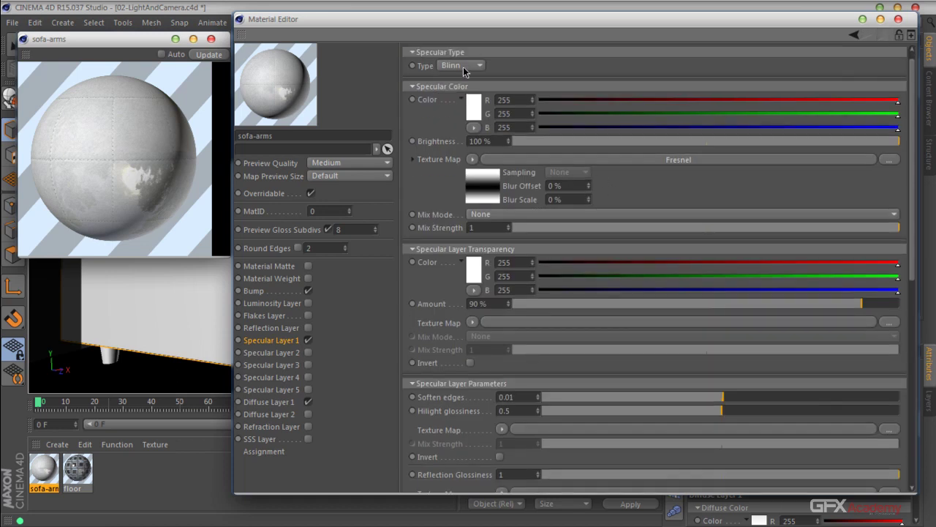
scroll(656, 193, down, 5)
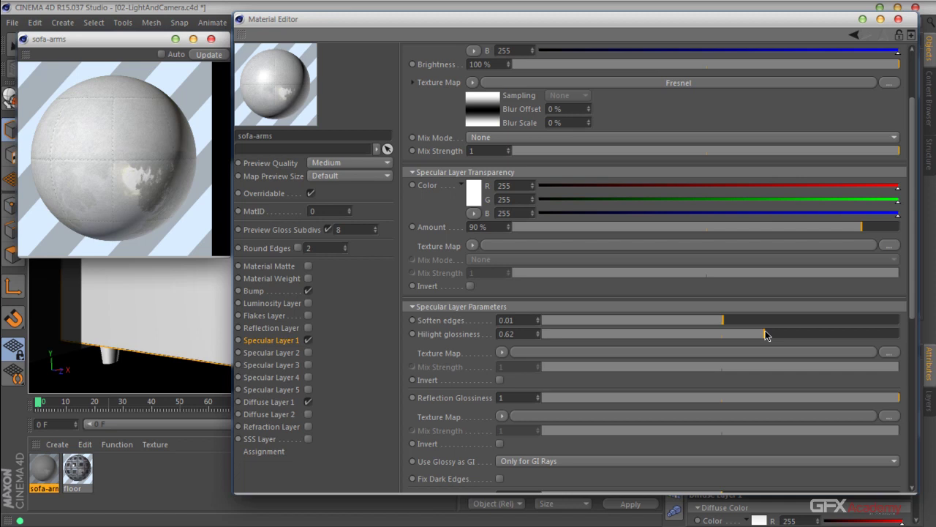
drag(766, 331, 789, 333)
scroll(709, 320, down, 5)
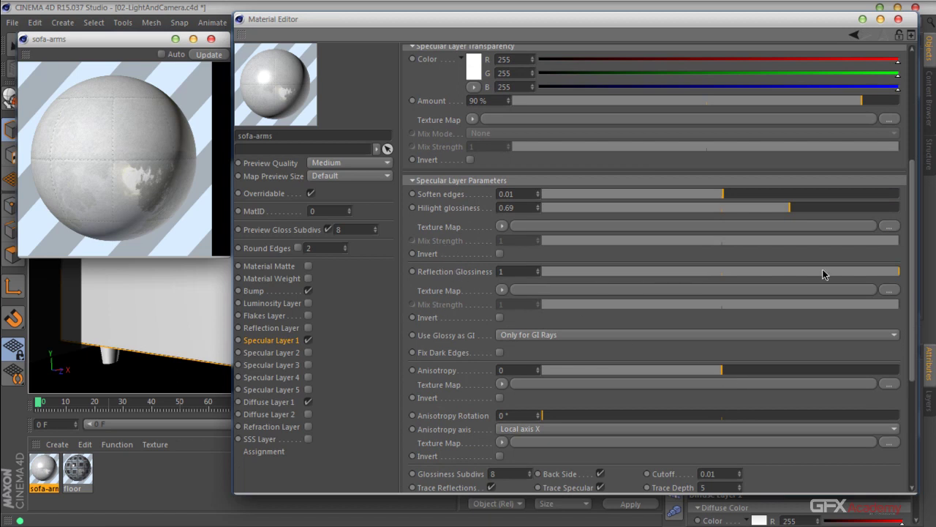
drag(897, 272, 830, 274)
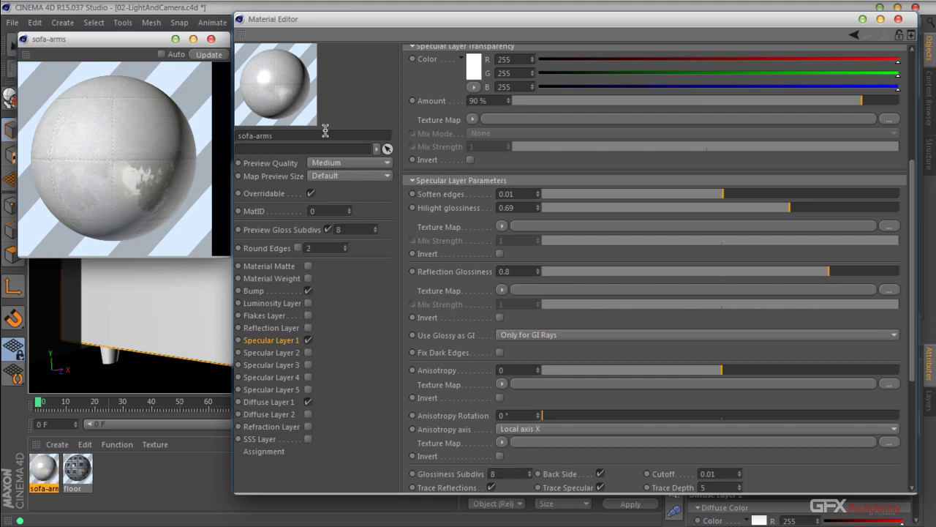
drag(834, 274, 804, 272)
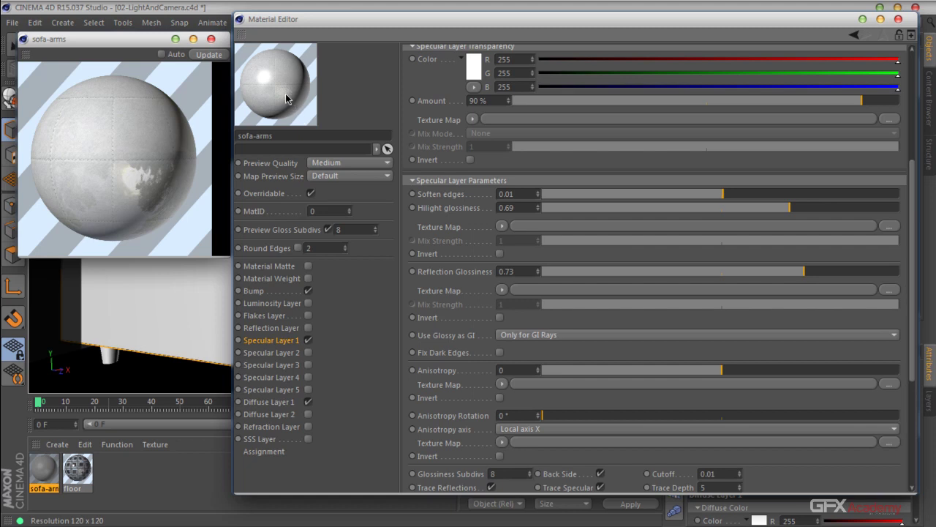
drag(802, 208, 781, 211)
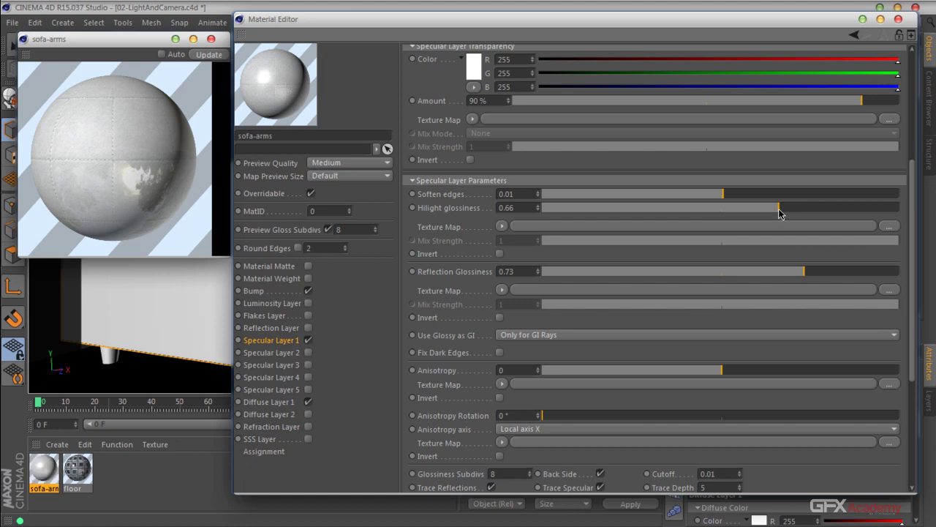
click(901, 19)
click(211, 38)
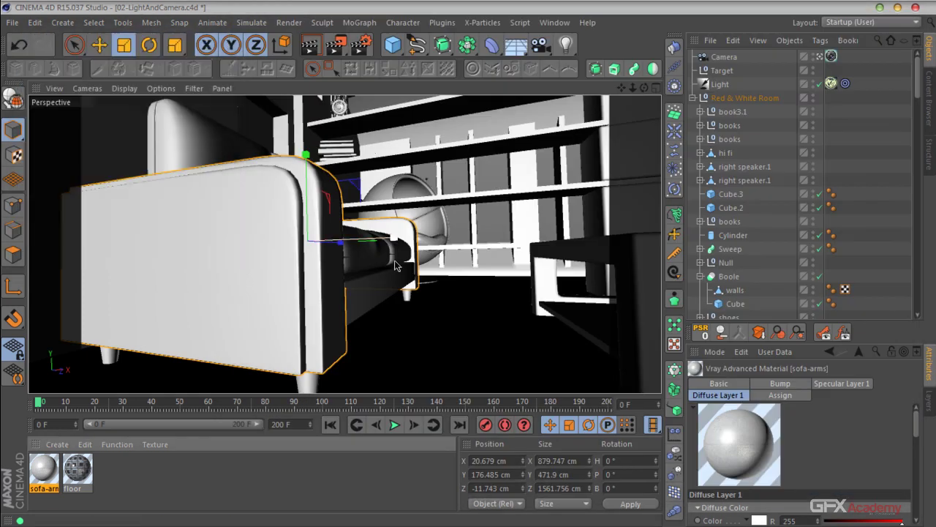
Apply the sofa-arms material to the upper Cube.2 in the Symmetry's HyperNURBS and set its texture projection to Cubic.
drag(47, 472, 848, 304)
scroll(805, 220, down, 5)
click(714, 241)
click(730, 160)
click(761, 160)
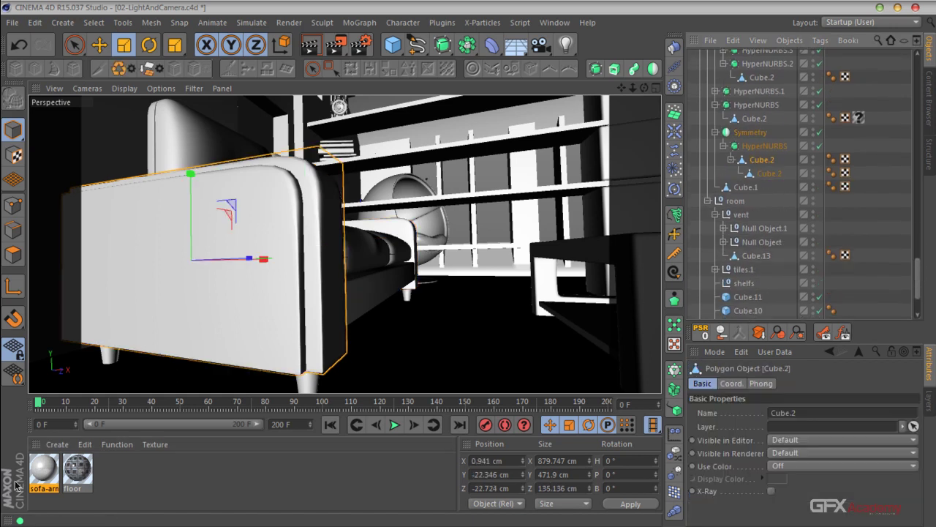
drag(47, 474, 763, 159)
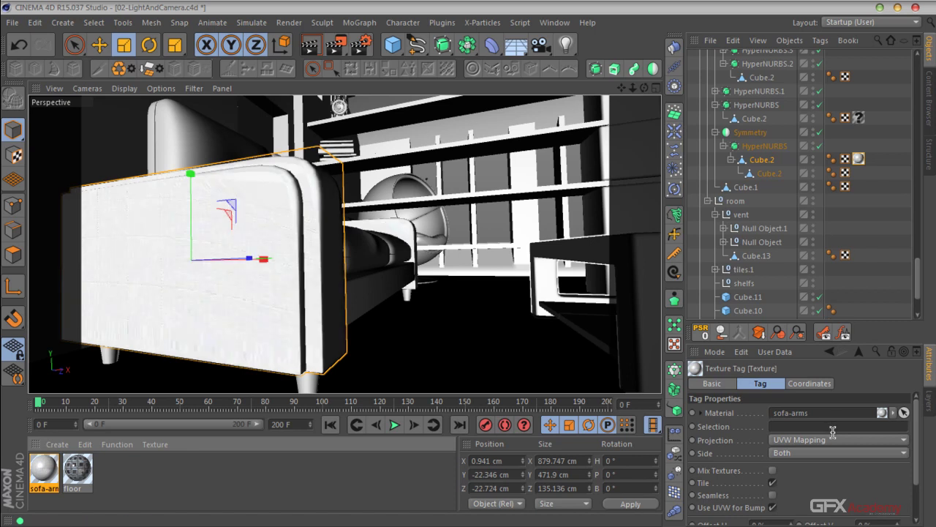
click(834, 439)
click(803, 357)
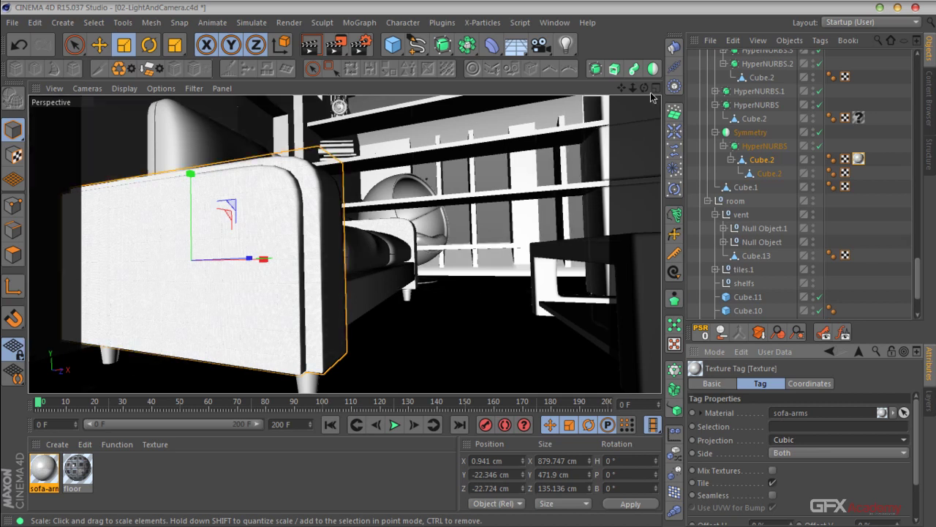
Examine how the fabric texture maps onto the front and inner side of the sofa arm.
drag(644, 88, 311, 245)
drag(624, 89, 556, 102)
scroll(485, 236, up, 3)
scroll(487, 233, down, 4)
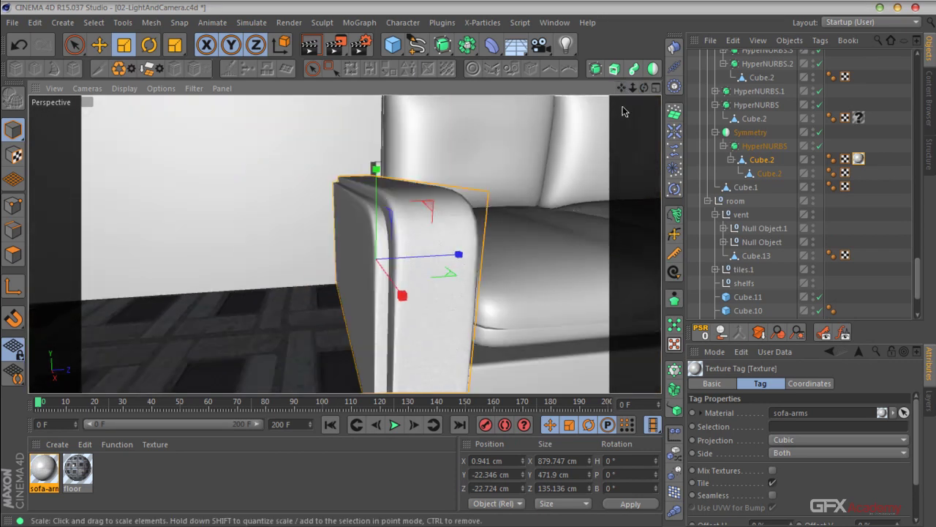
drag(644, 87, 581, 104)
alt+drag(344, 244, 256, 223)
scroll(256, 223, up, 3)
scroll(273, 240, down, 3)
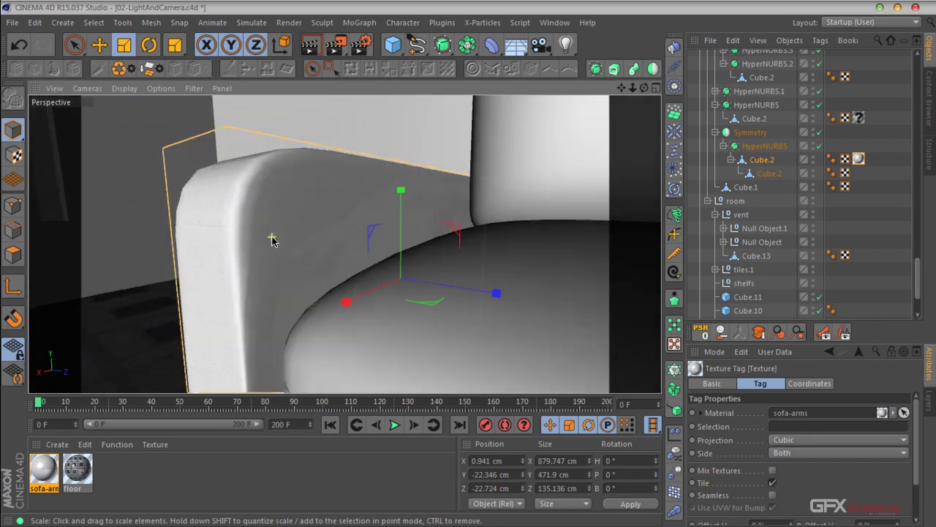
scroll(271, 241, down, 3)
scroll(271, 240, up, 5)
Frame the whole sofa from a low angle, render it to the Picture Viewer and inspect the sofa arm in the image.
alt+drag(278, 242, 568, 145)
scroll(564, 144, down, 3)
drag(626, 90, 647, 92)
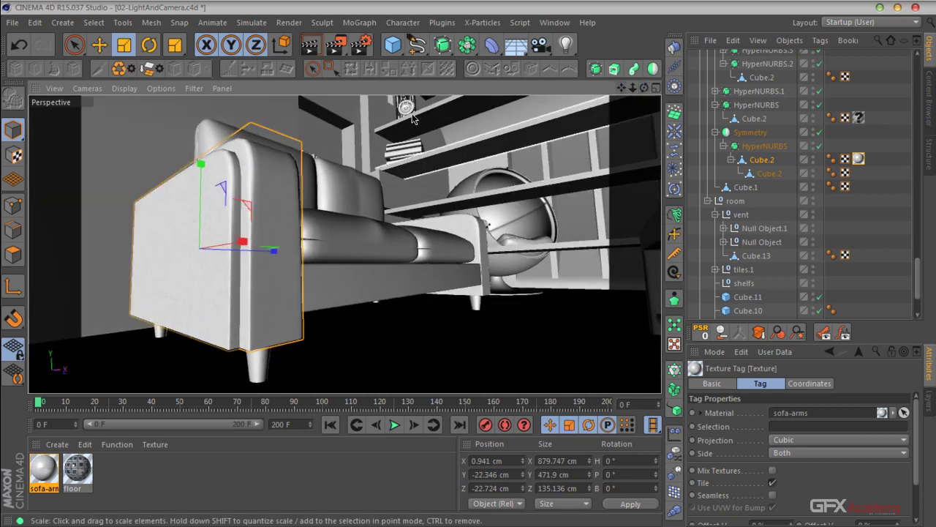
click(335, 45)
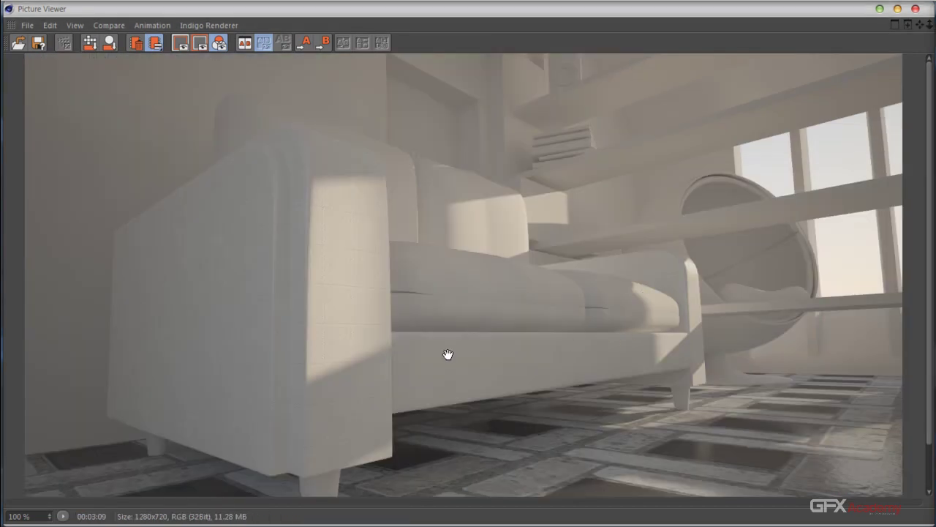
drag(447, 354, 542, 241)
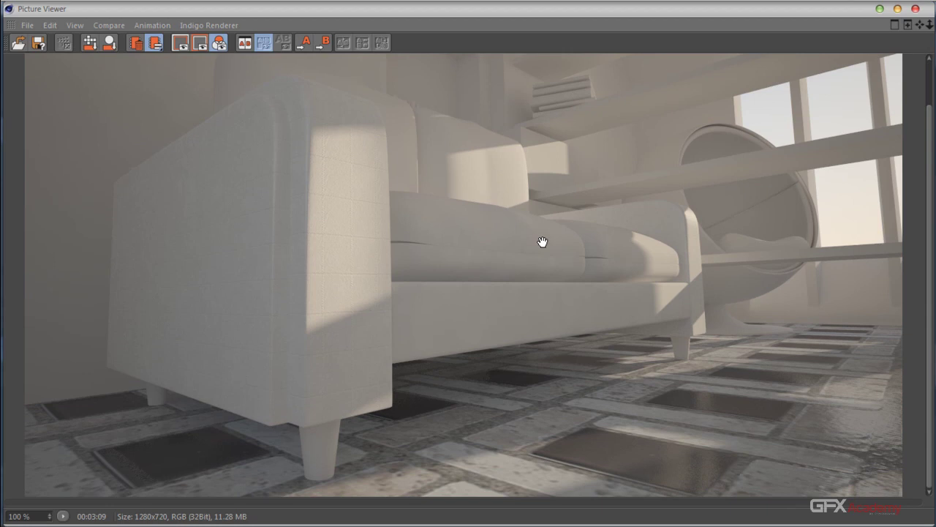
Apply the sofa-arms material to Cube.1, the sofa's base, and set its texture projection to Cubic.
drag(519, 236, 513, 271)
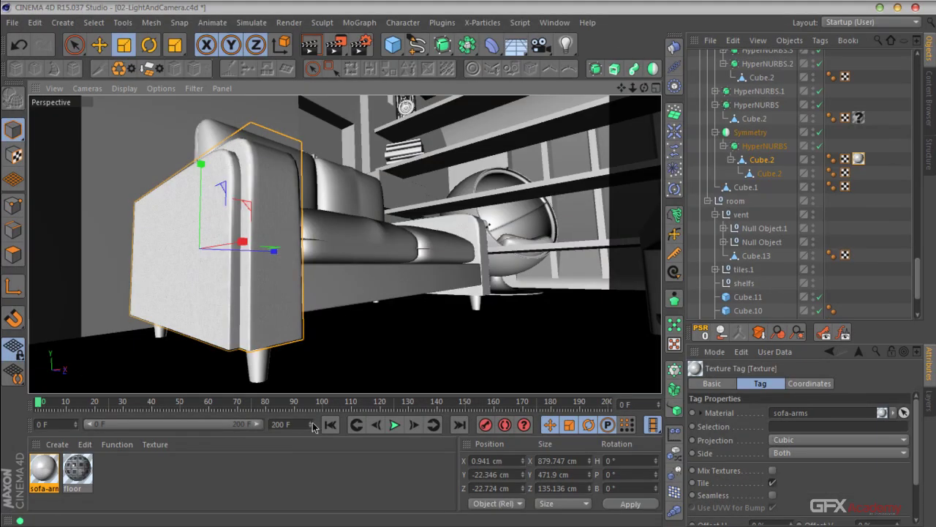
click(357, 297)
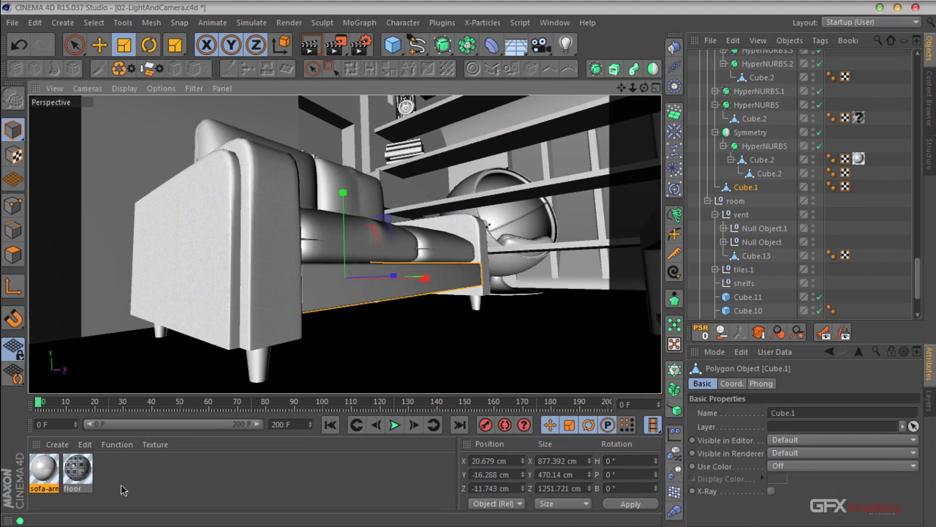
drag(45, 472, 409, 289)
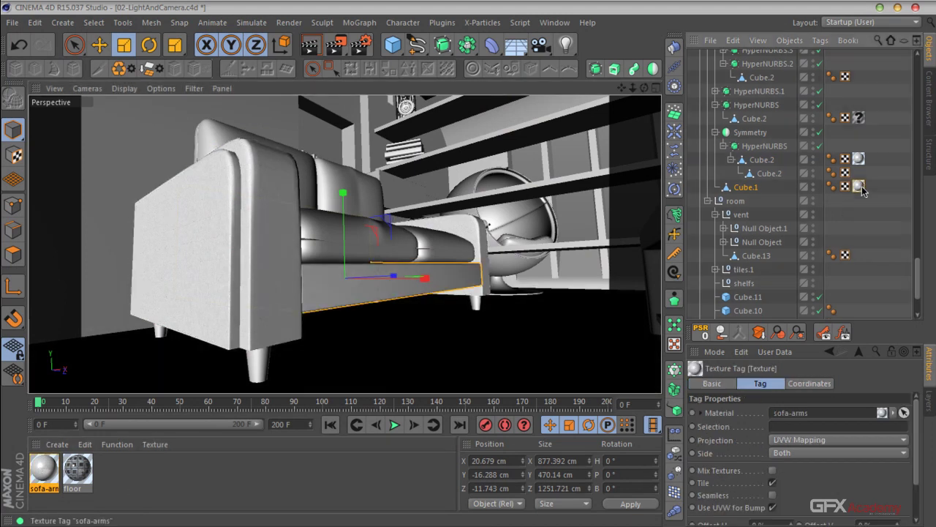
scroll(357, 294, up, 5)
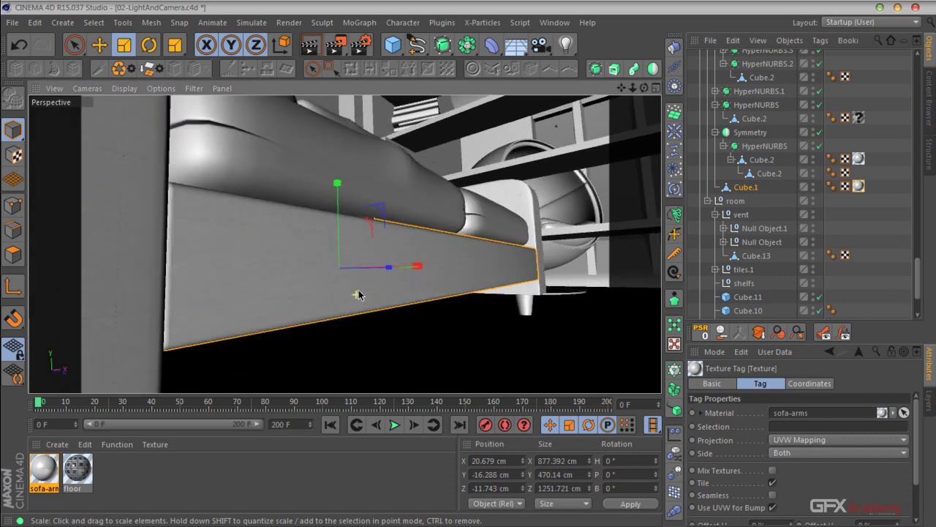
alt+drag(356, 294, 345, 244)
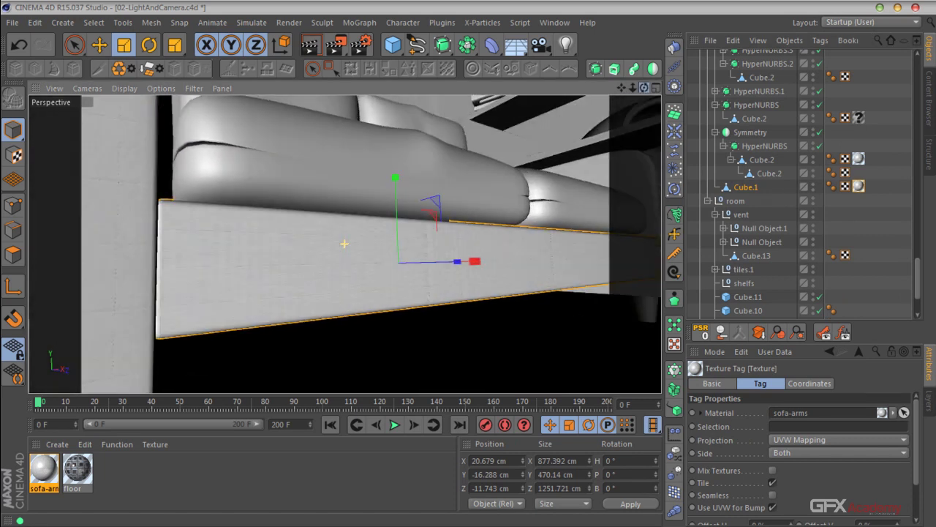
click(799, 439)
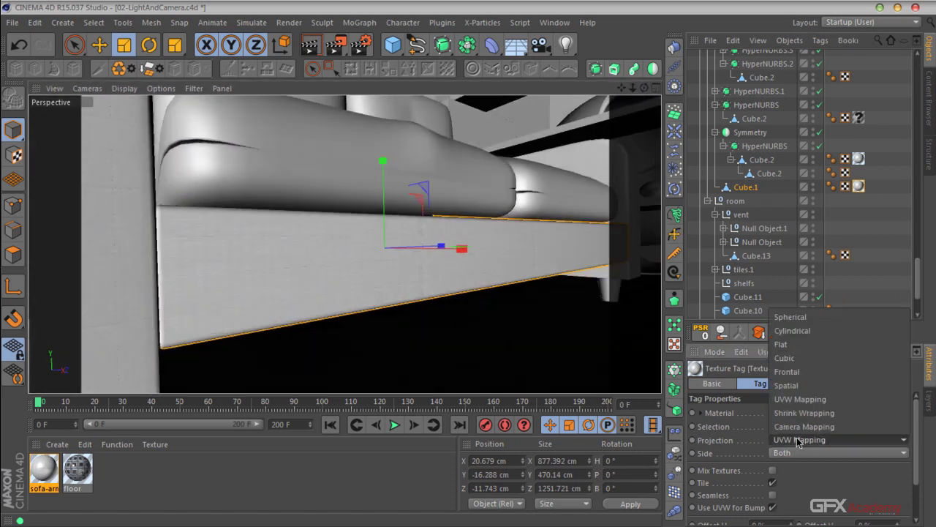
click(799, 360)
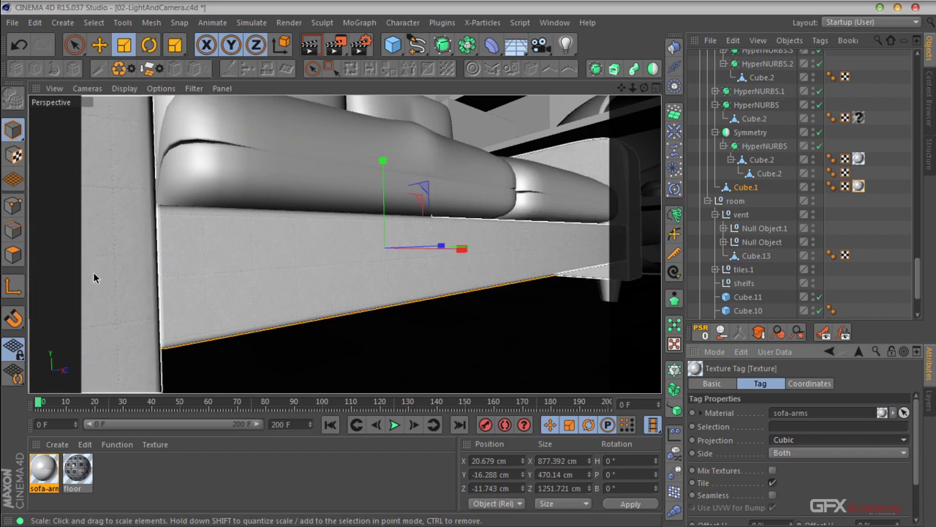
Scale the base's texture mapping to about 210.2 % in X and 153 % in Y, and deselect the object.
click(16, 156)
drag(350, 327, 613, 347)
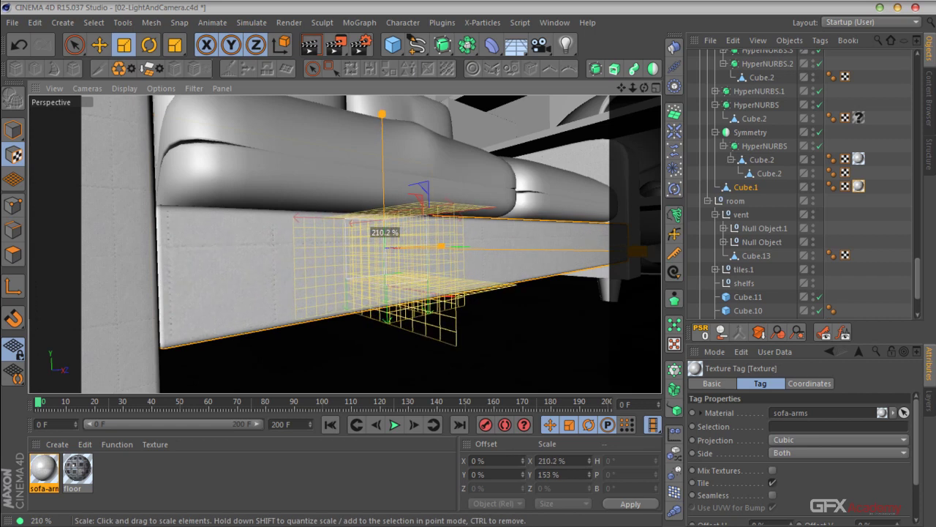
click(855, 217)
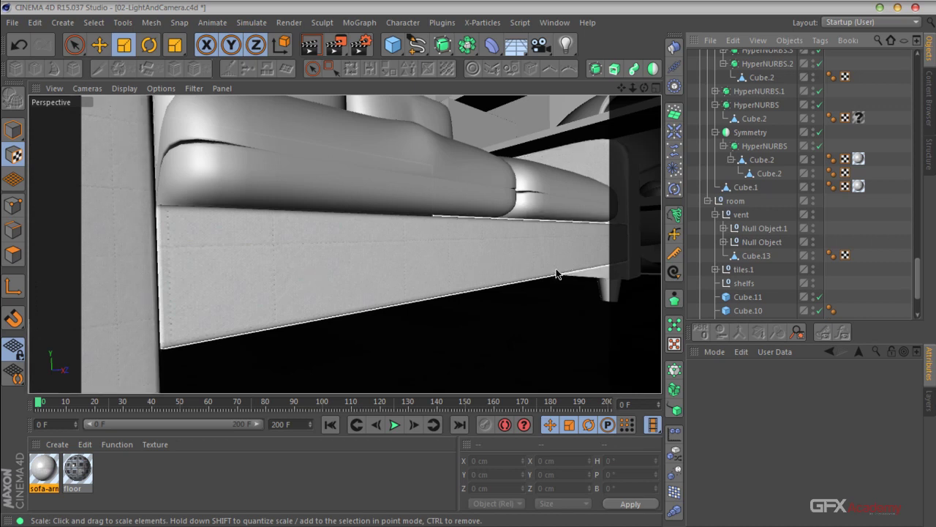
Render a region over the front end of the sofa base and inspect the fabric there and the seat cushions.
drag(336, 47, 373, 65)
drag(487, 193, 152, 359)
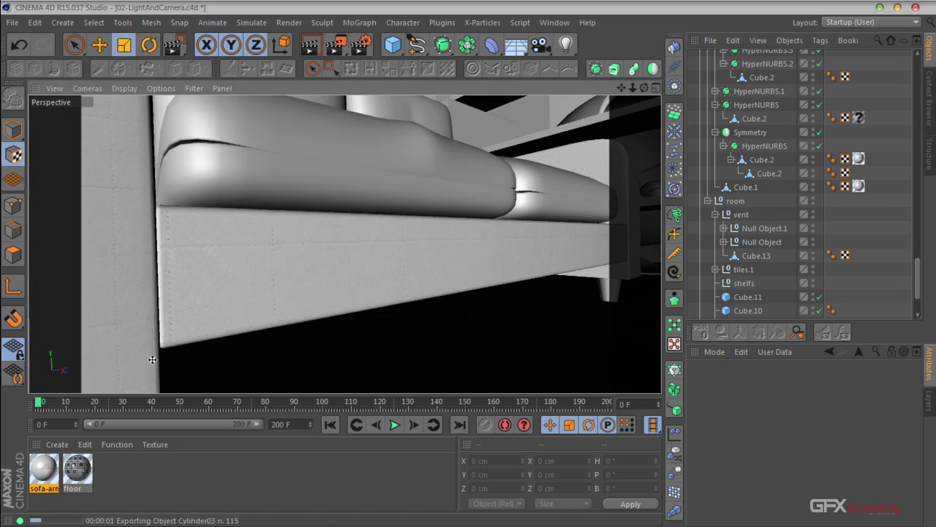
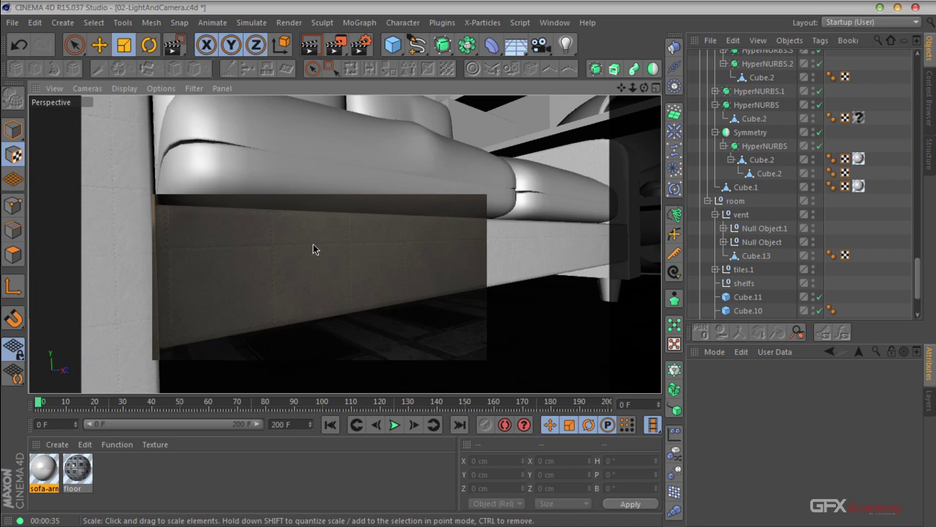
mouse_move(344, 244)
alt+mouse_down()
mouse_move(383, 250)
mouse_move(410, 278)
mouse_move(490, 252)
alt+mouse_up()
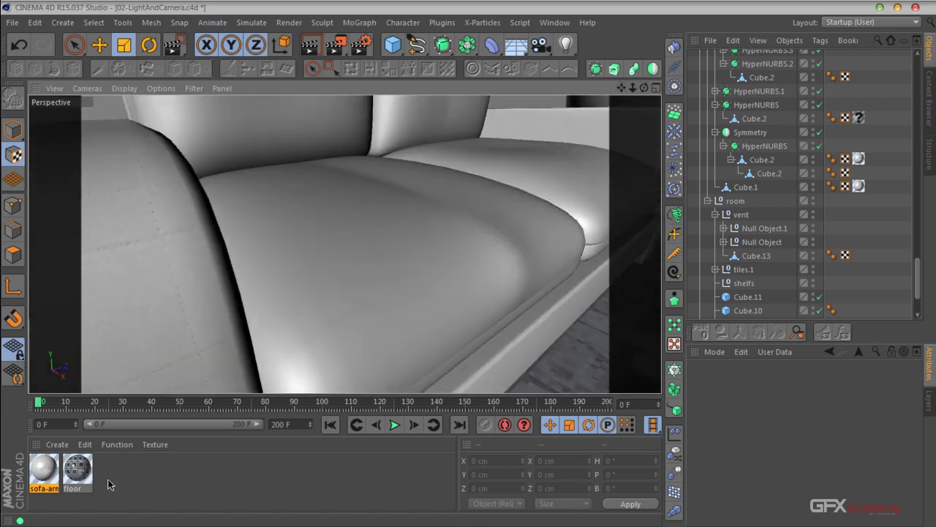
Duplicate the sofa-arms material, check which copy the sofa base uses, and return to model mode with the unused copy selected.
click(44, 481)
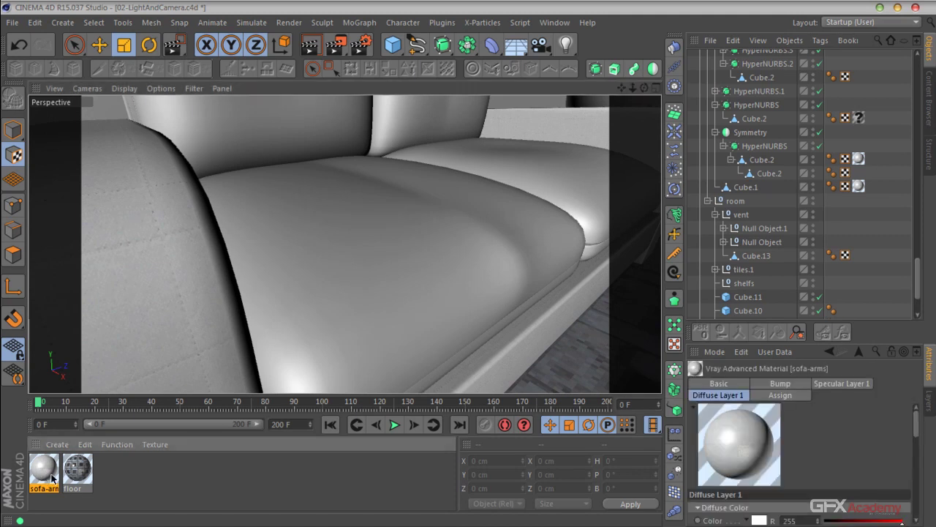
key(ctrl+c)
key(ctrl+v)
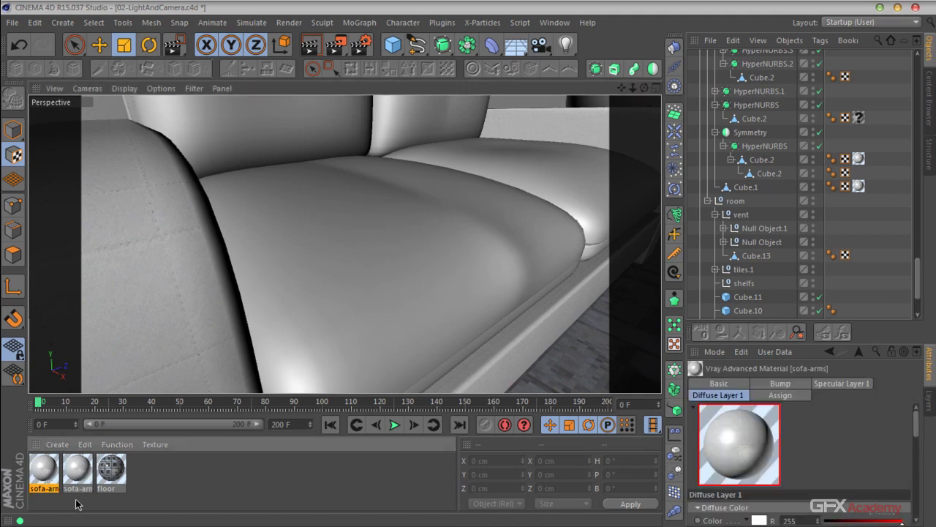
click(77, 472)
click(42, 492)
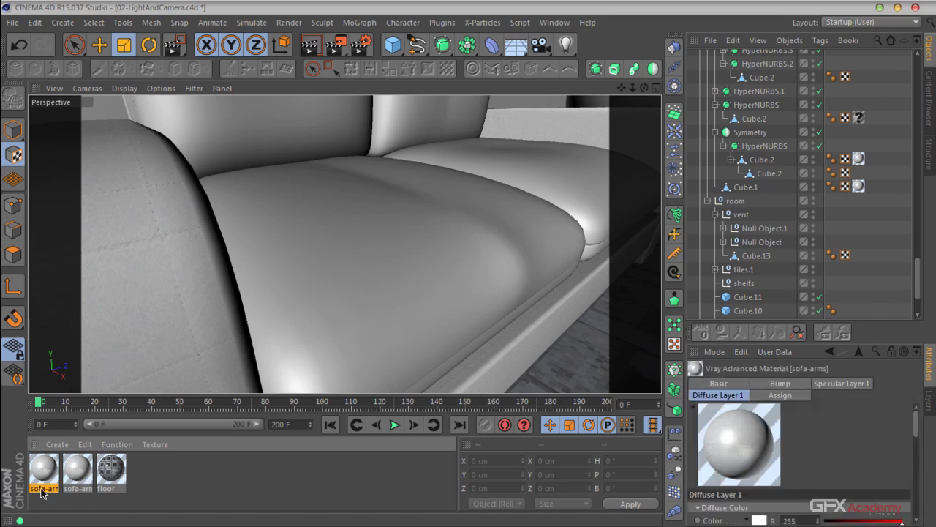
click(747, 188)
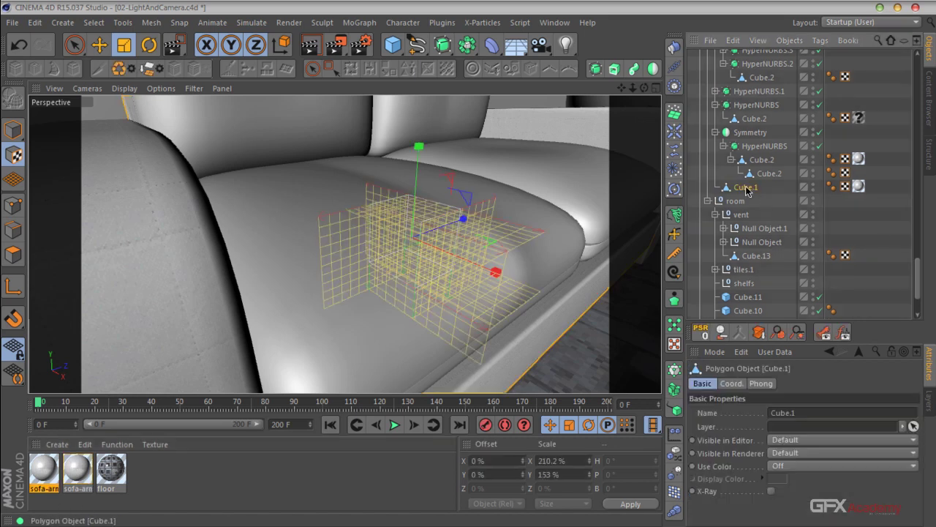
click(44, 472)
click(12, 129)
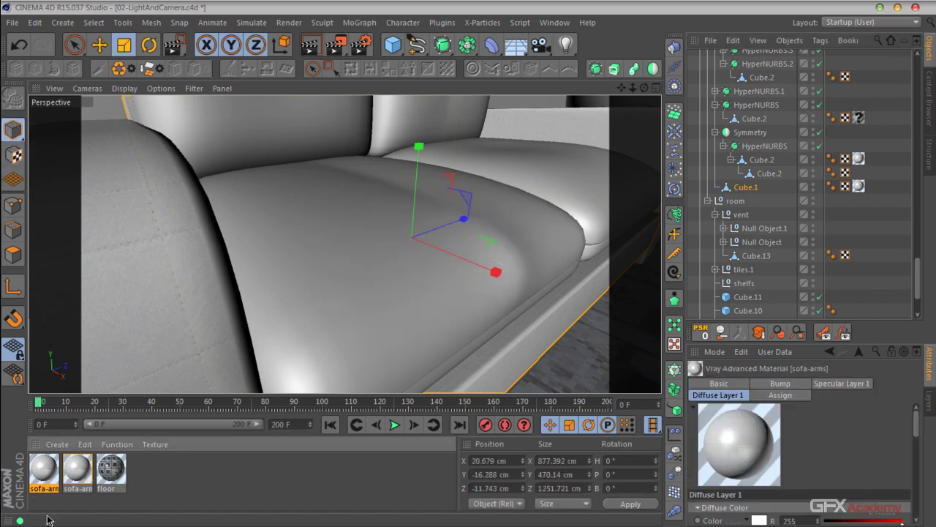
Rename the duplicated material as sofa-pillos.
double_click(42, 488)
drag(55, 492, 43, 496)
text(p)
text(illos)
key(Return)
Open the file selection for the sofa-pillos Diffuse Layer 1 image and go to the Fabric_maps folder in Pro_Shaders_maps.
double_click(45, 472)
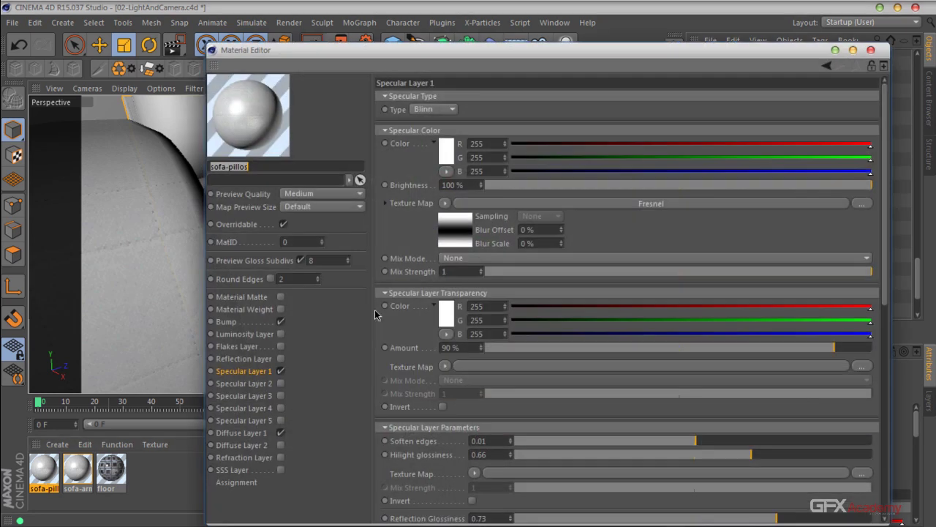
click(247, 434)
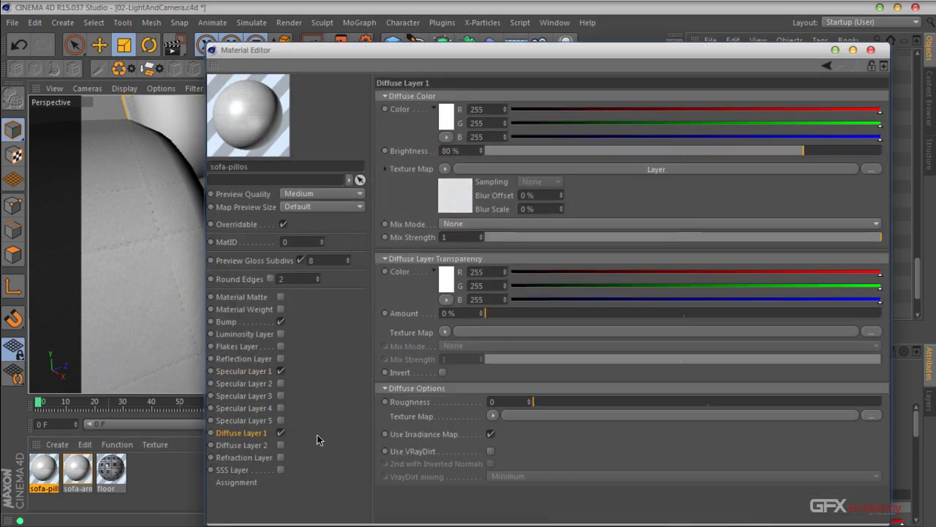
click(801, 175)
click(437, 243)
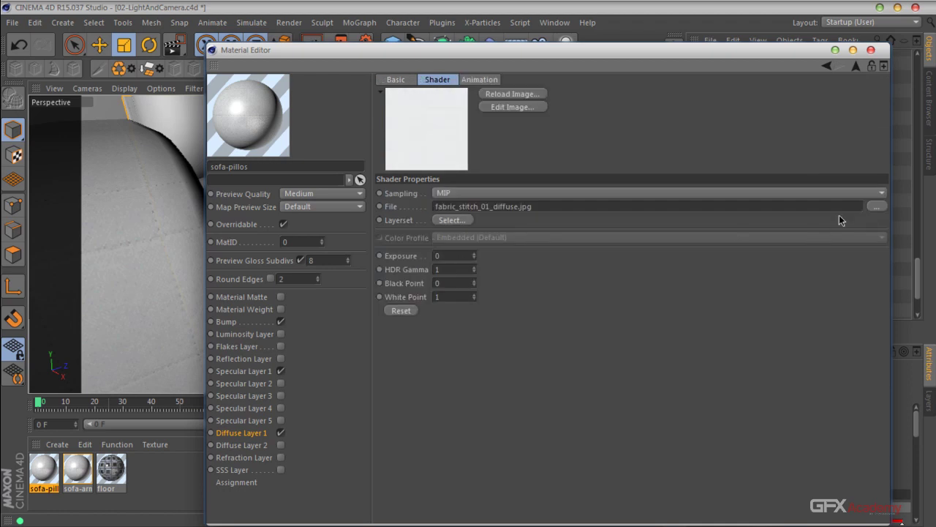
click(876, 206)
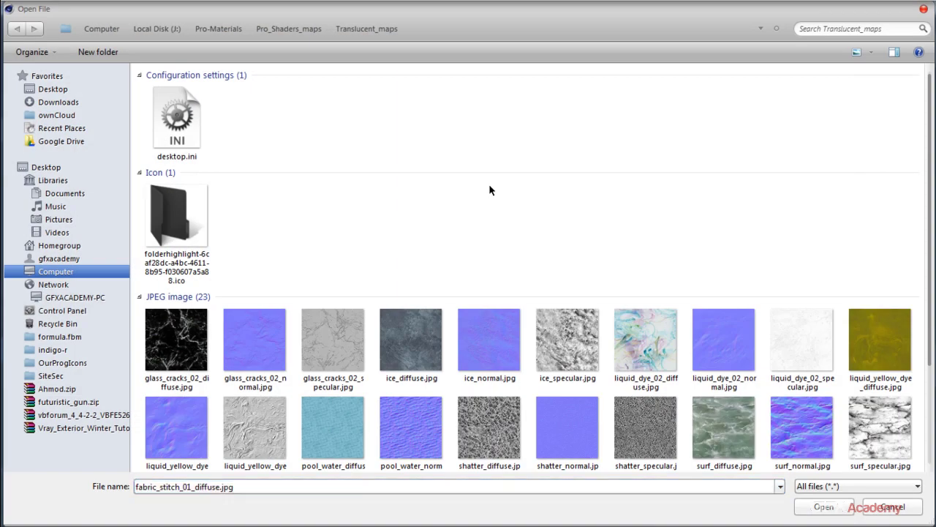
click(309, 30)
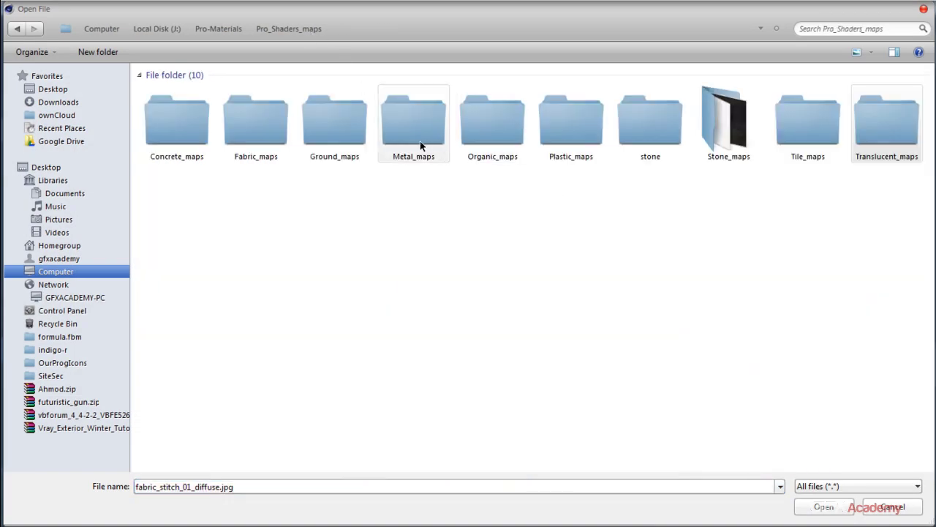
double_click(282, 138)
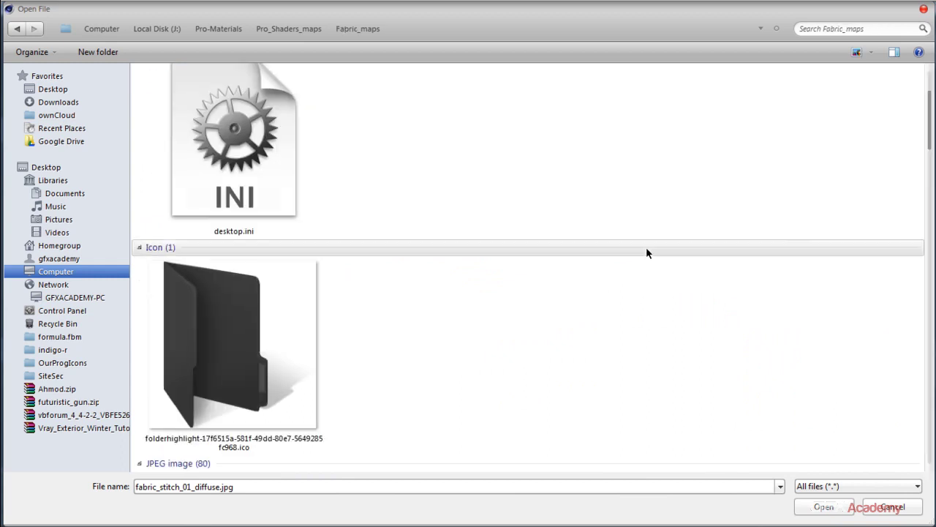
Load fabric_fur_01_specular.jpg as the diffuse image and create a copy of it at the project location.
scroll(643, 253, down, 5)
scroll(648, 254, down, 2)
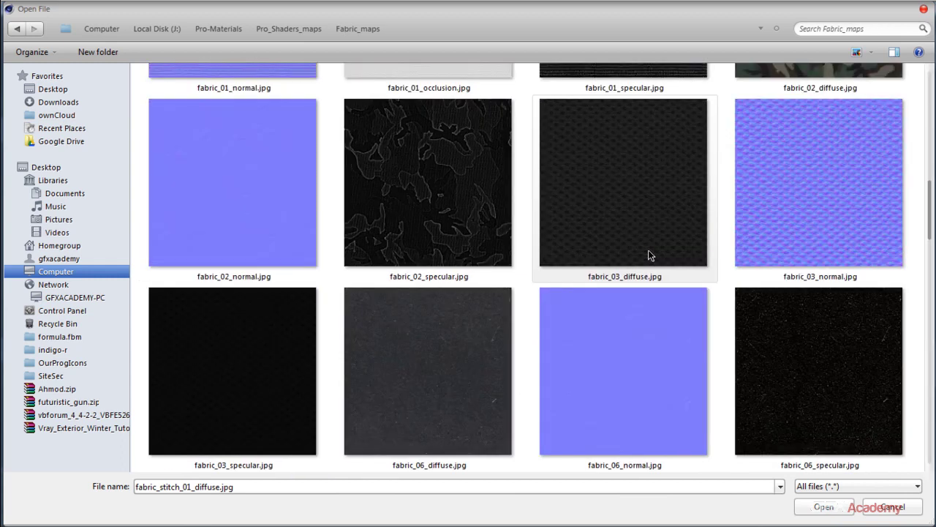
click(644, 237)
scroll(644, 239, down, 2)
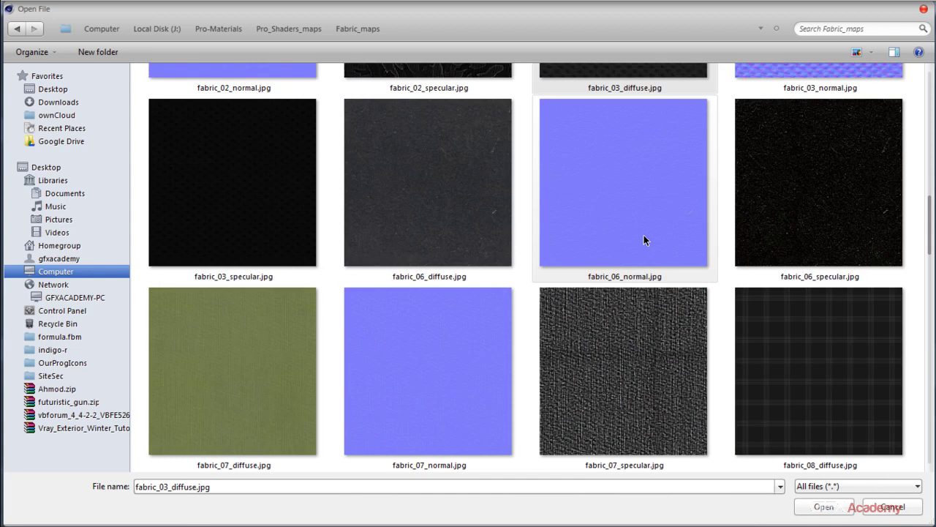
scroll(585, 252, down, 4)
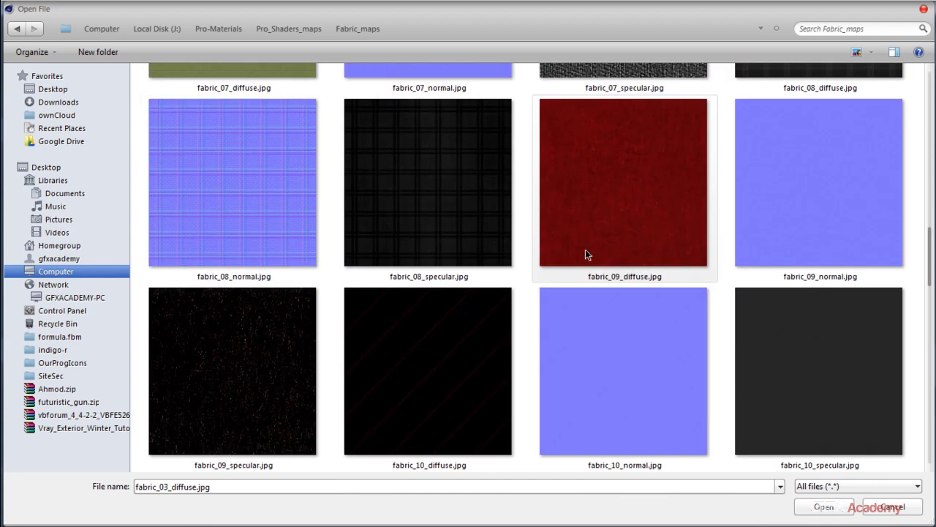
scroll(585, 254, down, 6)
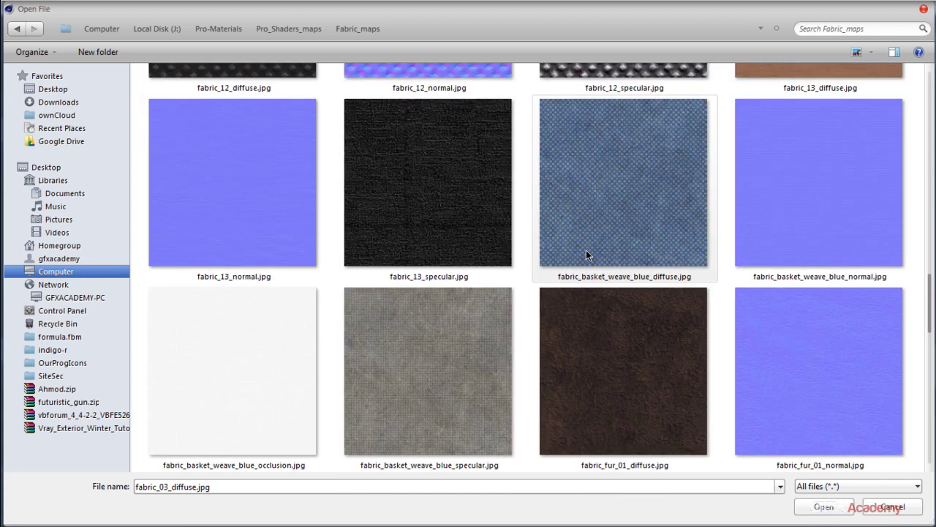
scroll(586, 251, down, 4)
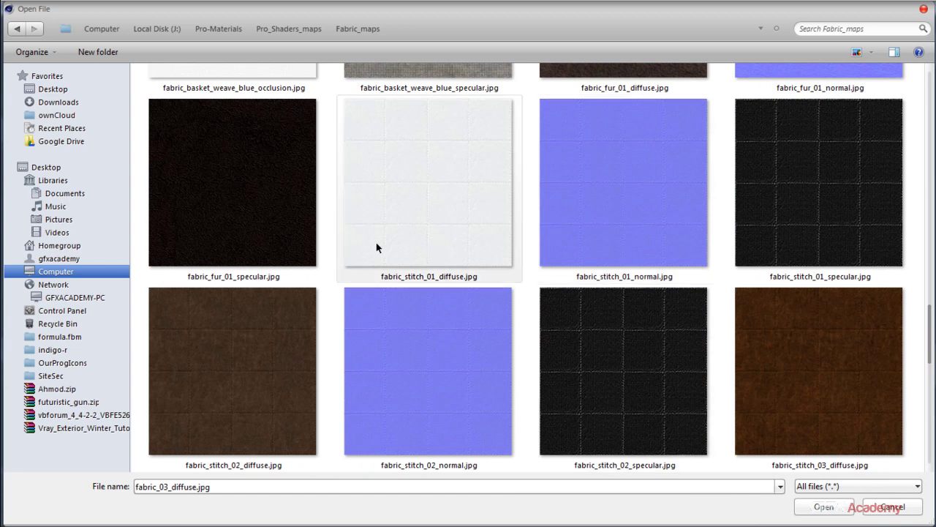
click(283, 215)
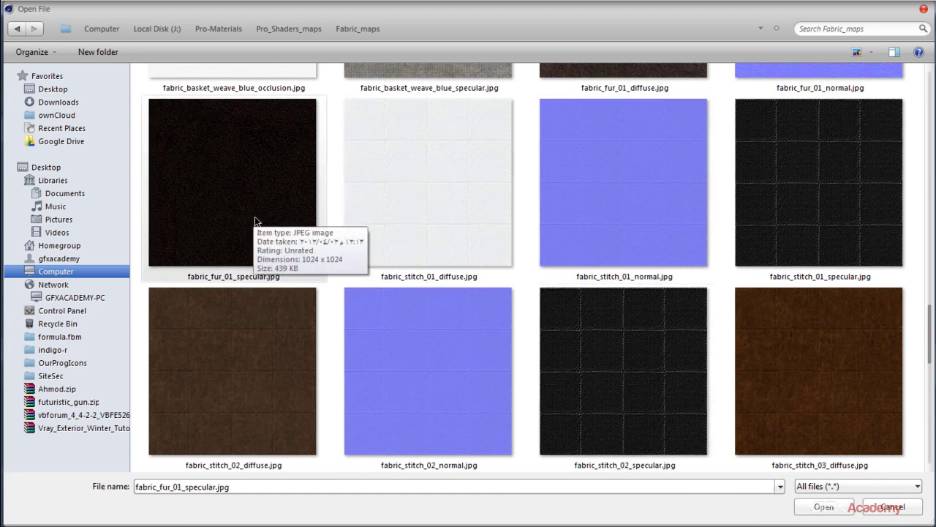
double_click(246, 203)
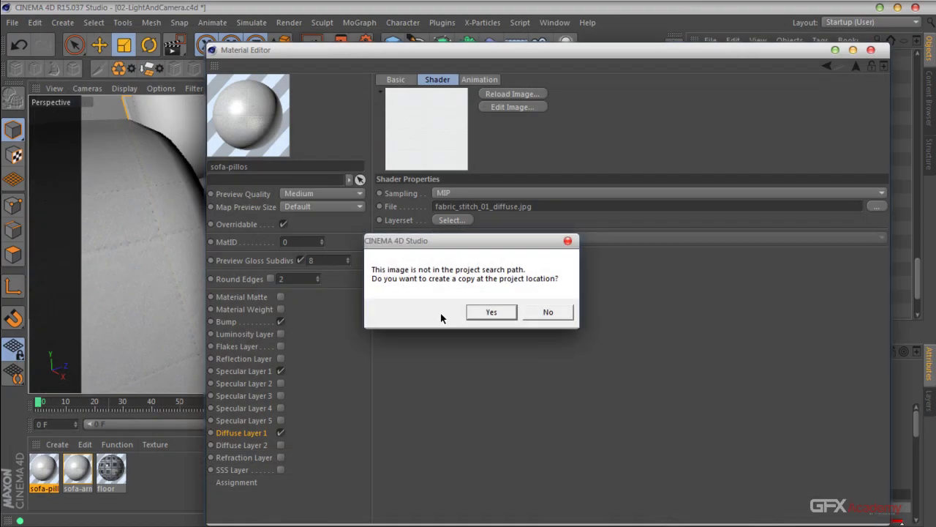
click(496, 313)
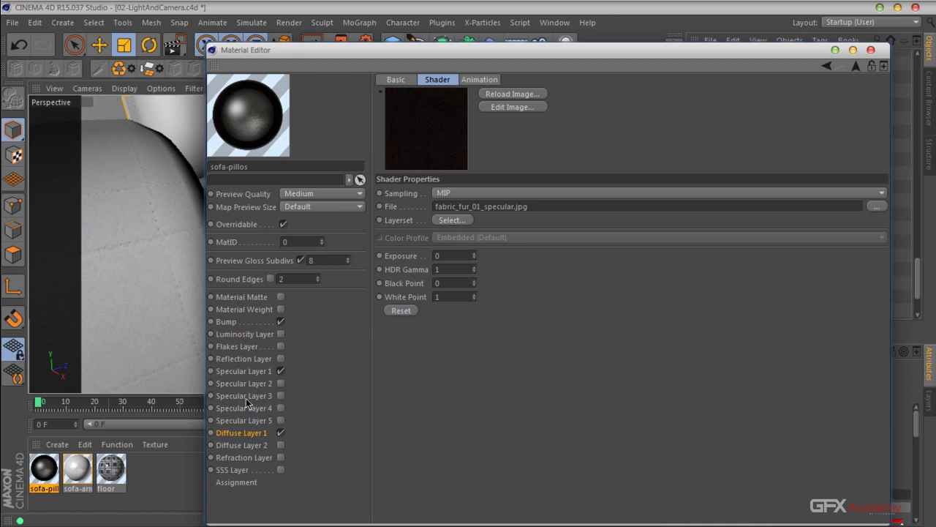
Set the first knot of the Fresnel gradient in Specular Layer 1 to black.
click(239, 371)
click(456, 234)
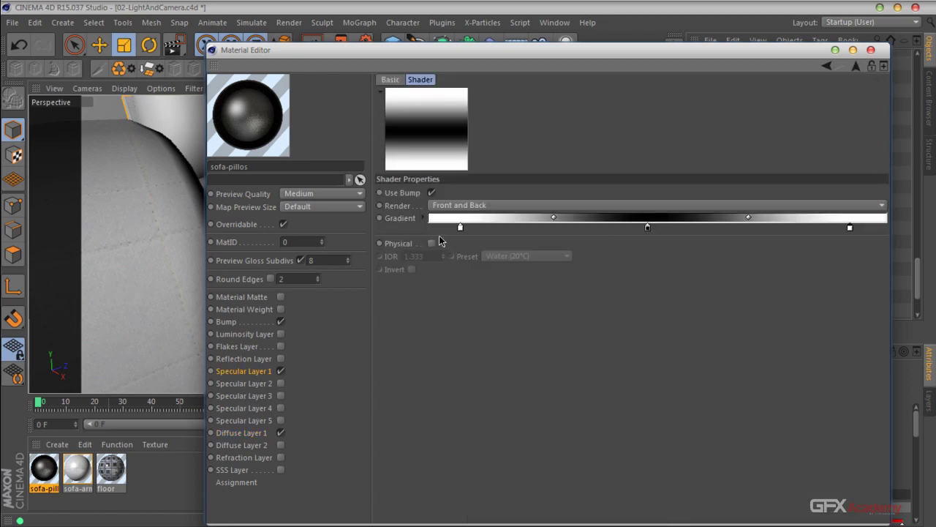
double_click(460, 229)
drag(456, 243, 362, 274)
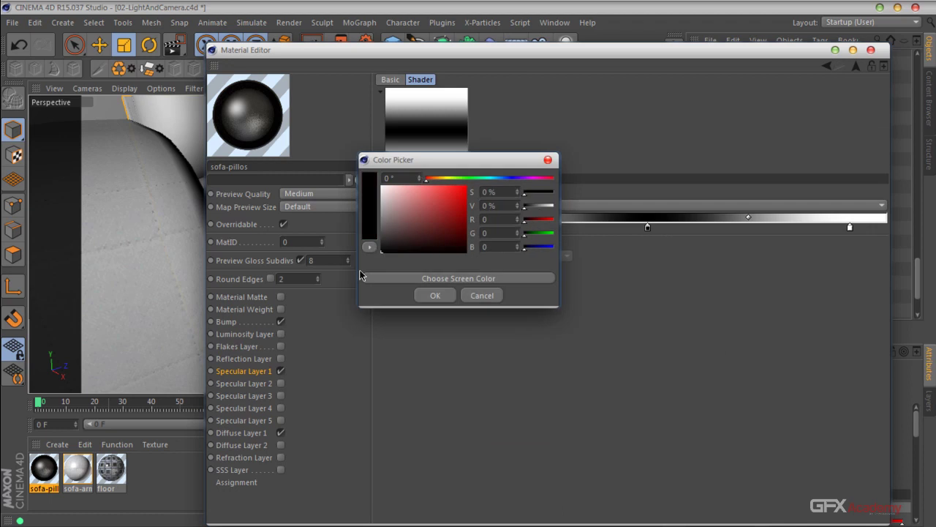
click(428, 295)
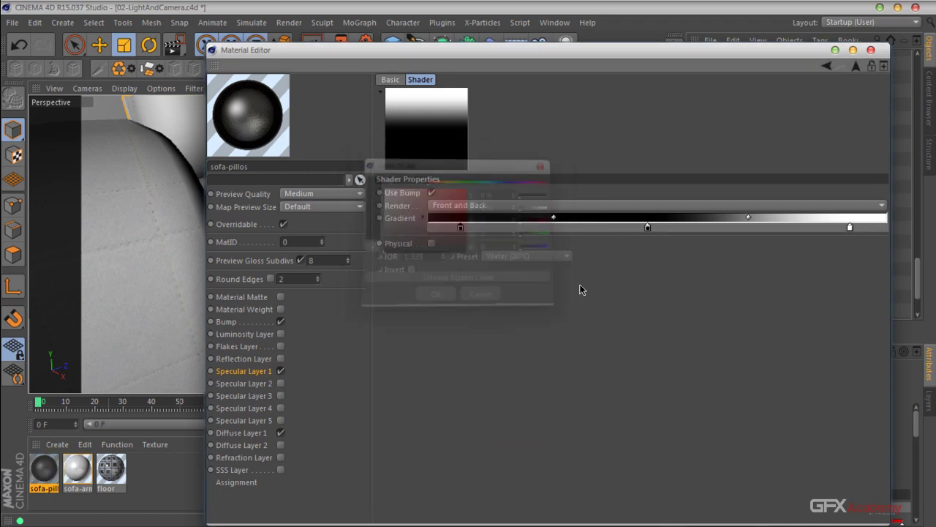
Set the middle knot of the Fresnel gradient to white and its last knot to black.
double_click(648, 228)
drag(649, 235, 488, 146)
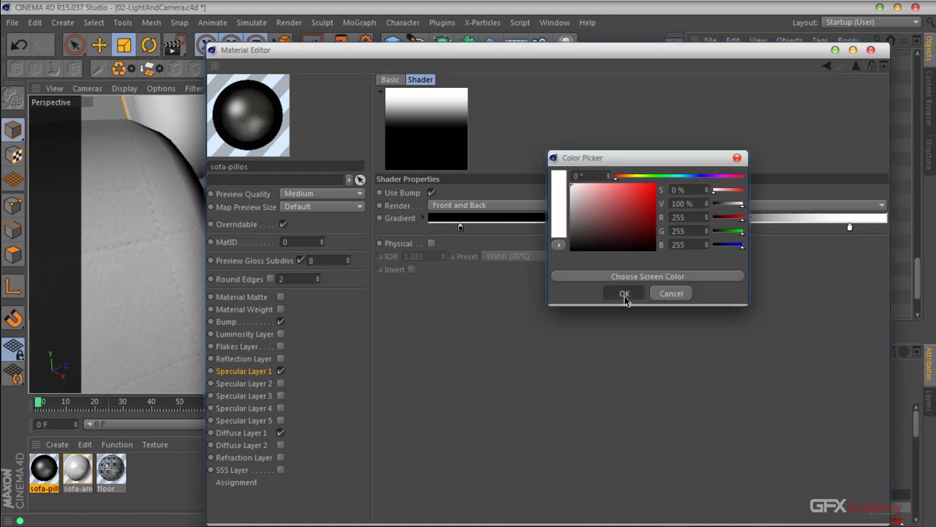
click(624, 294)
click(851, 227)
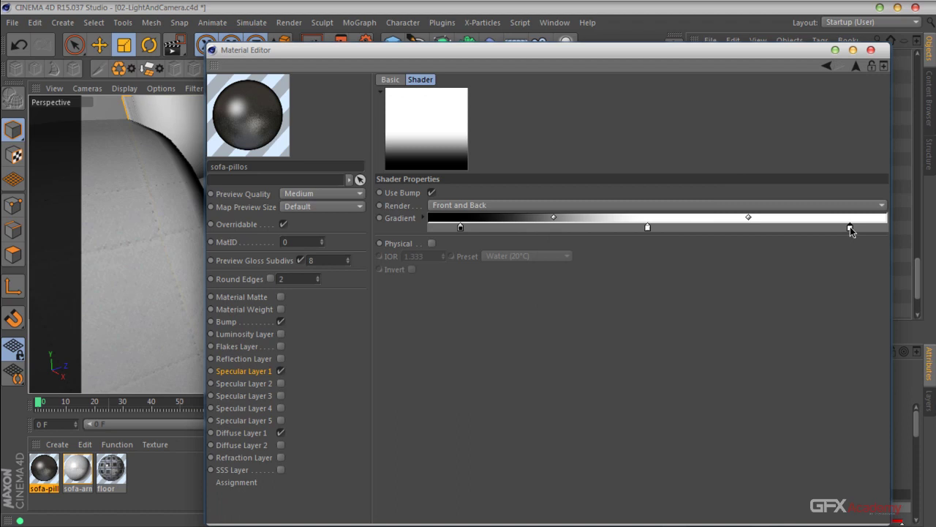
double_click(850, 228)
click(808, 293)
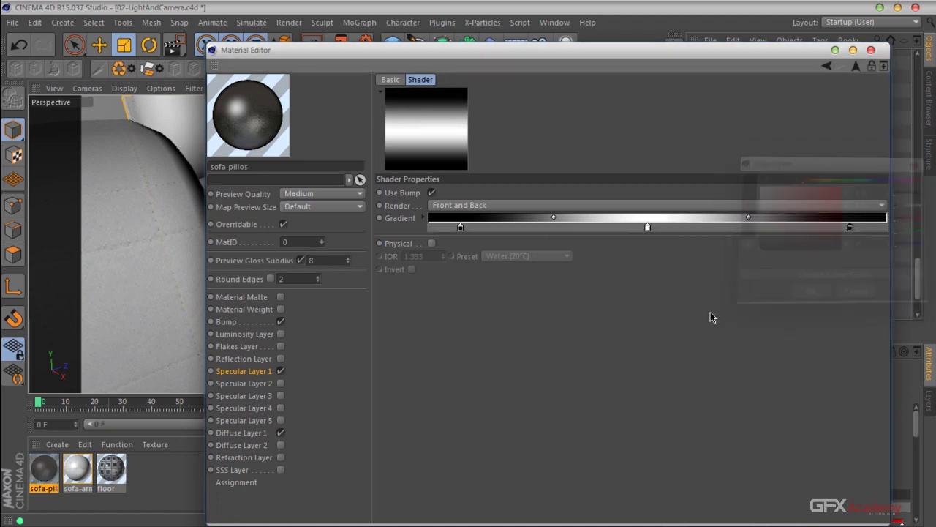
Narrow the white band of the Fresnel gradient by moving both black knots inward and shifting the white knot slightly toward the last one.
drag(847, 231, 761, 231)
drag(464, 231, 571, 231)
drag(649, 228, 658, 227)
drag(569, 228, 559, 228)
Set the Specular Layer 1 color map's Mix Strength to 0.79 and the specular Brightness to 92%.
click(265, 371)
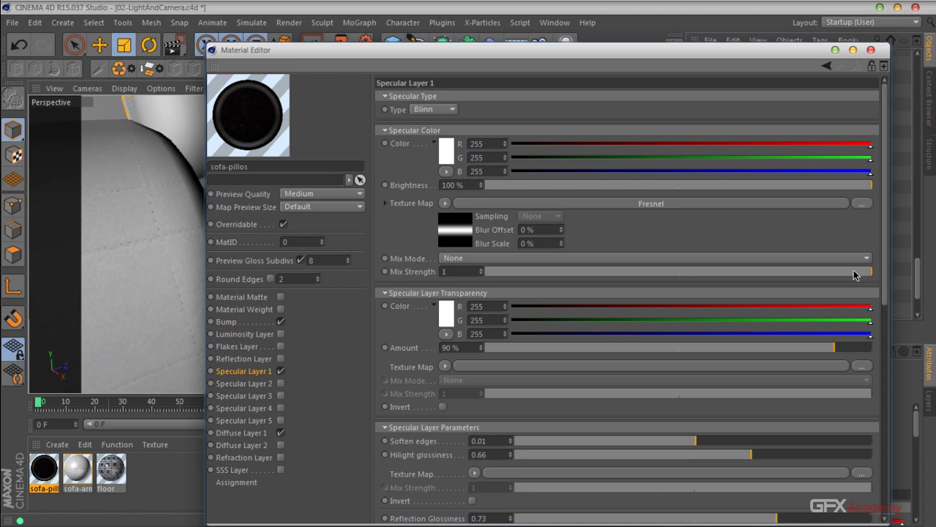
drag(854, 274, 800, 278)
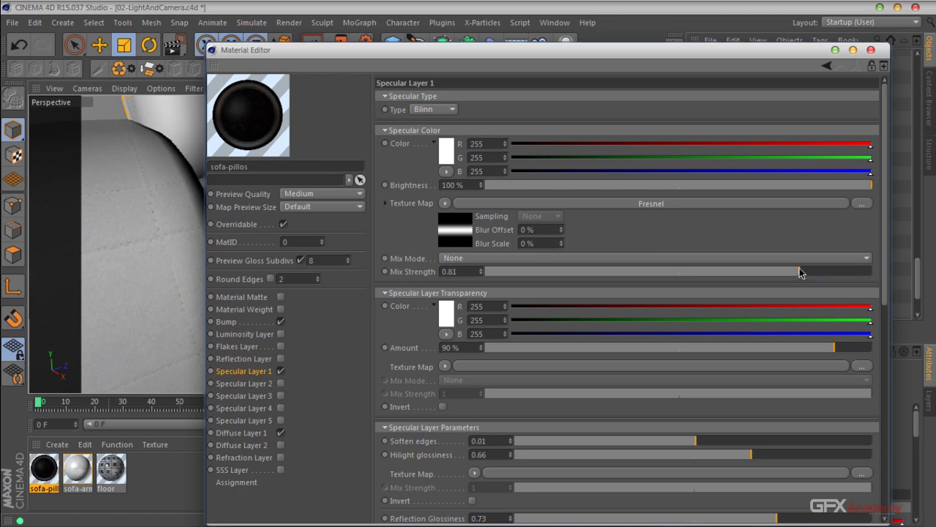
drag(800, 273, 792, 273)
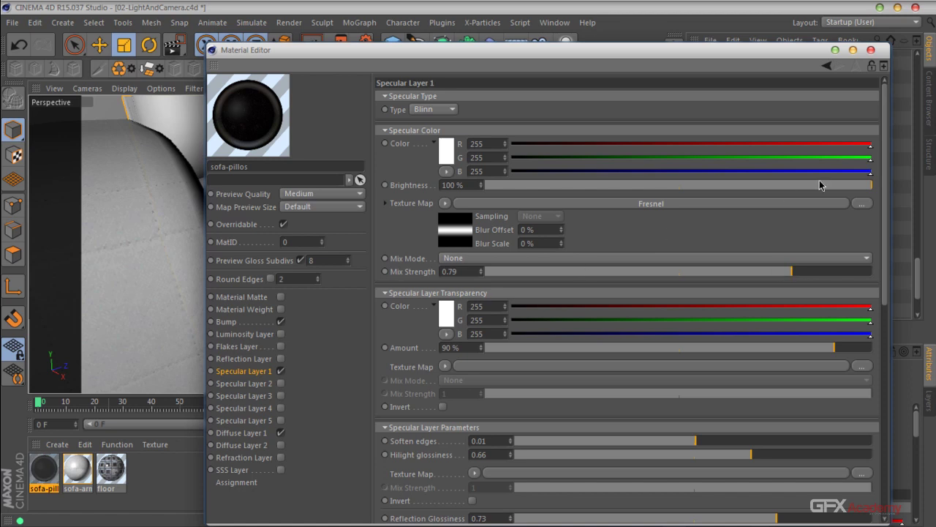
drag(872, 185, 842, 184)
Lighten the Fresnel gradient's outer knots to dark greys of RGB 62 and 67 and spread them away from the white knot.
scroll(728, 219, down, 3)
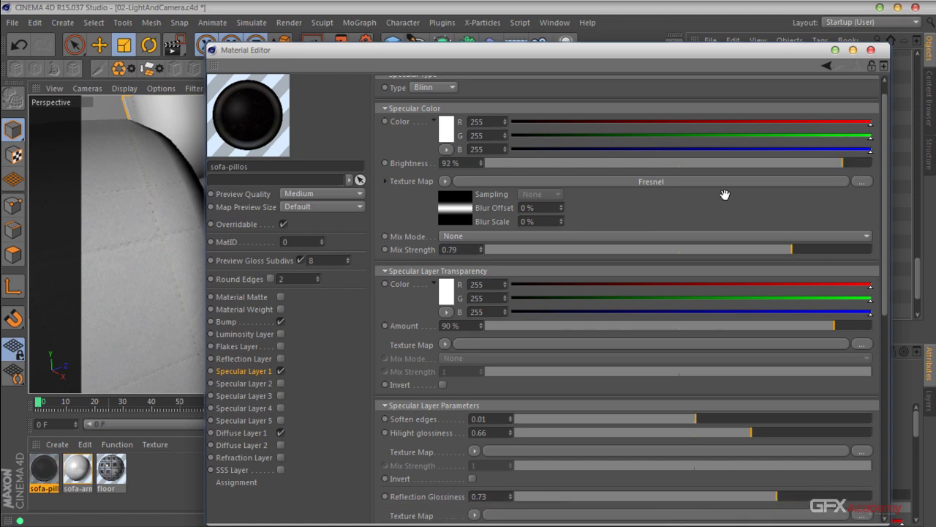
scroll(726, 175, up, 1)
click(458, 212)
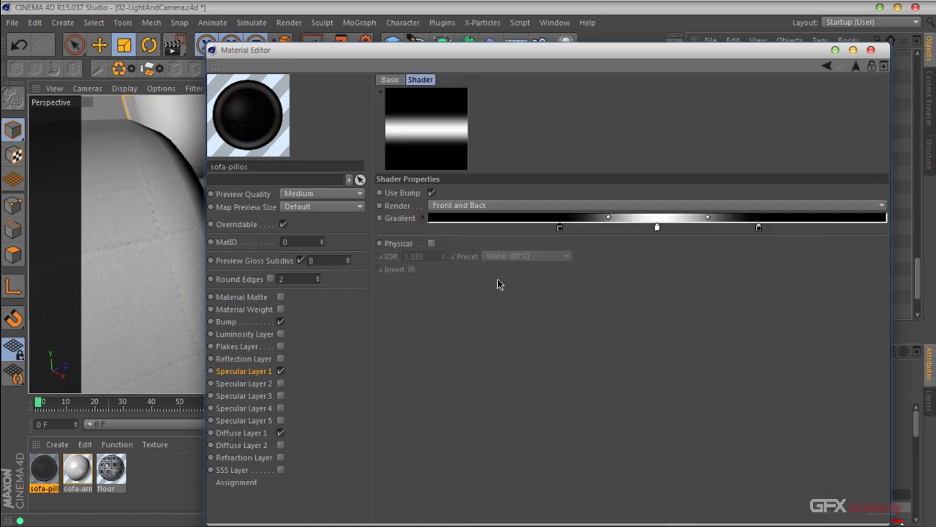
double_click(560, 227)
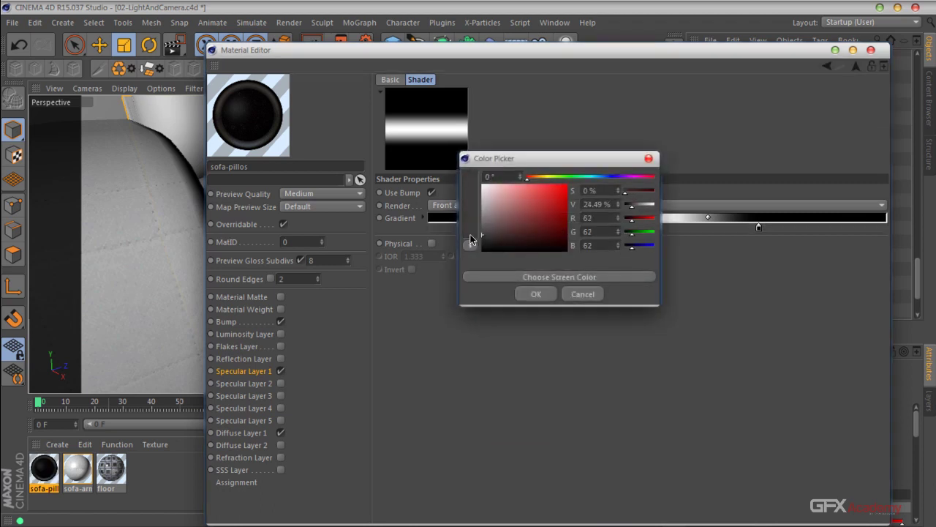
click(533, 291)
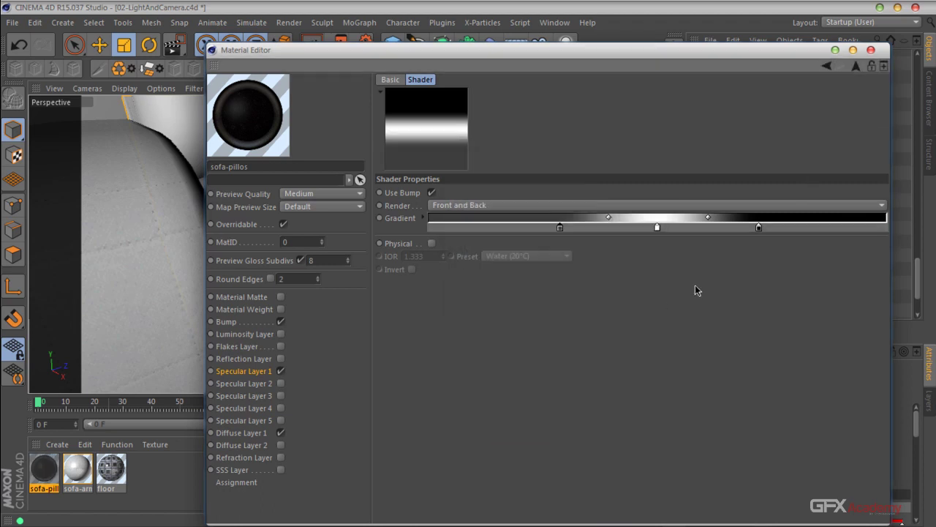
double_click(758, 228)
drag(725, 242, 658, 233)
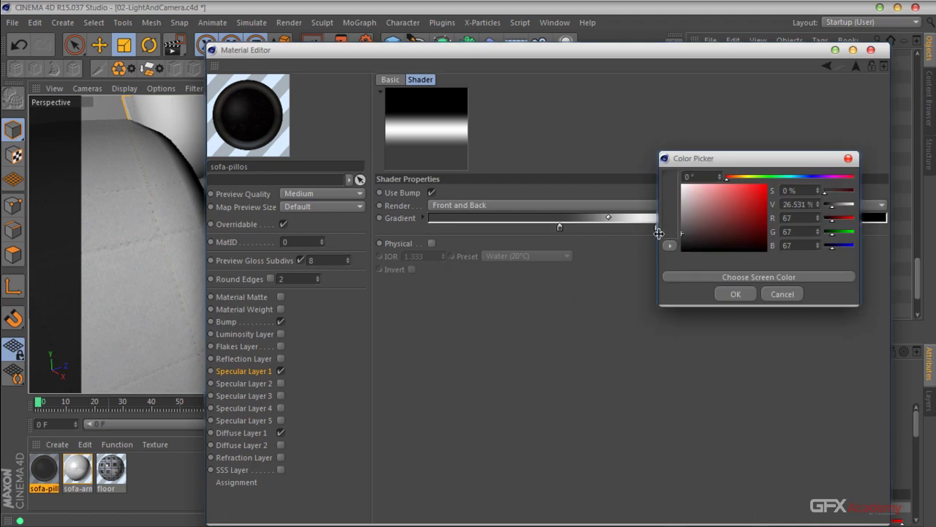
click(736, 294)
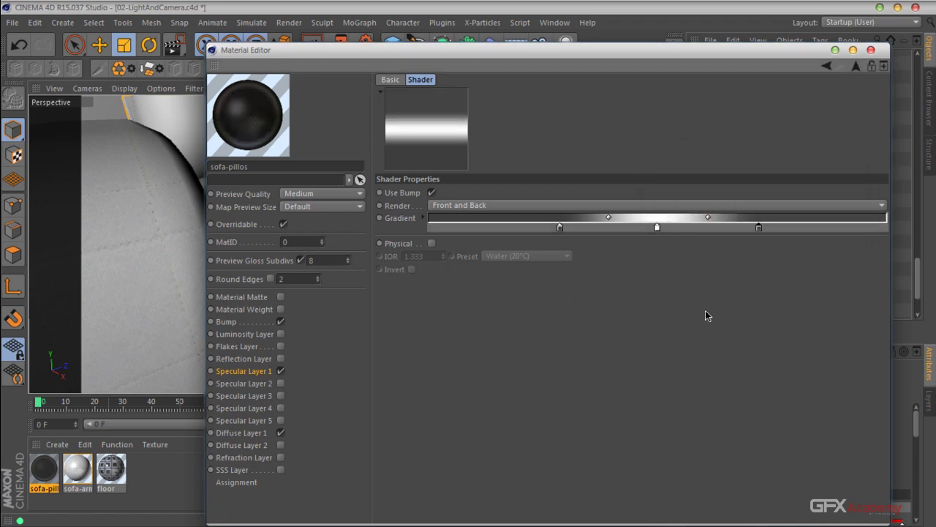
drag(564, 228, 486, 229)
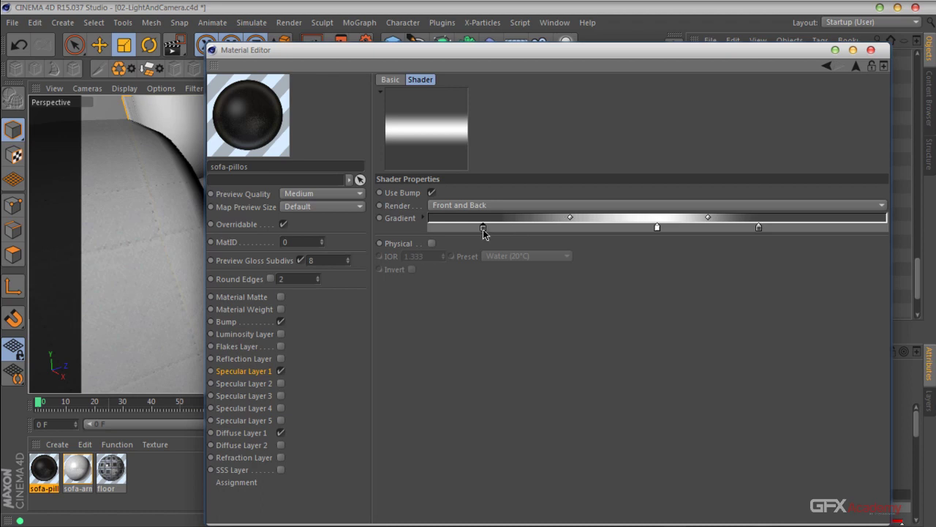
drag(760, 228, 826, 228)
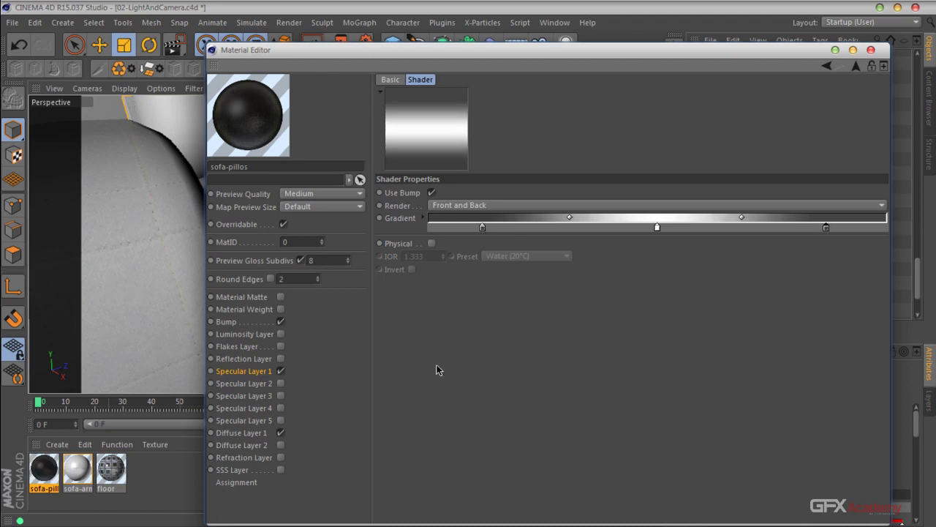
Set the Specular Layer 1 Hilight glossiness to 0.7 and the layer transparency Amount to 94%.
click(262, 373)
scroll(626, 398, down, 5)
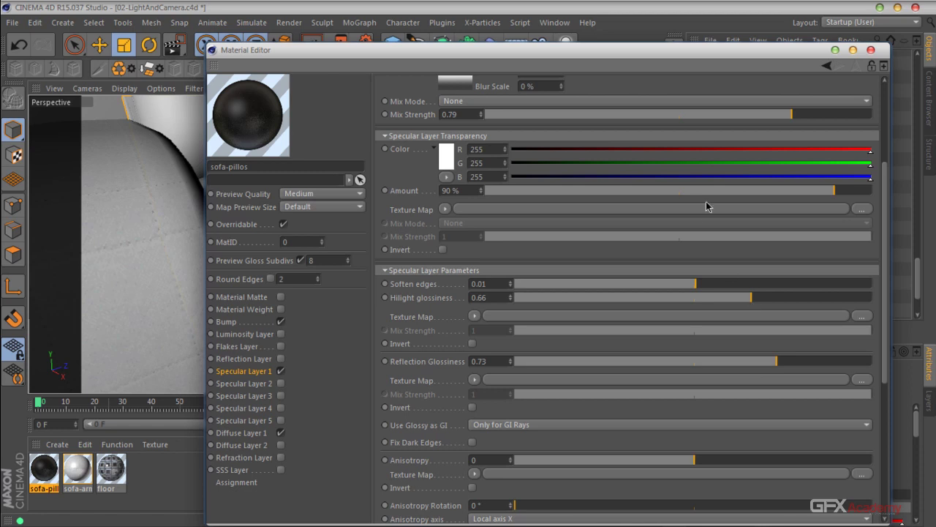
middle_drag(737, 247, 749, 228)
mouse_move(749, 227)
mouse_down()
mouse_move(711, 225)
mouse_move(767, 227)
mouse_up()
mouse_move(843, 121)
mouse_down()
mouse_move(860, 123)
mouse_move(852, 124)
mouse_up()
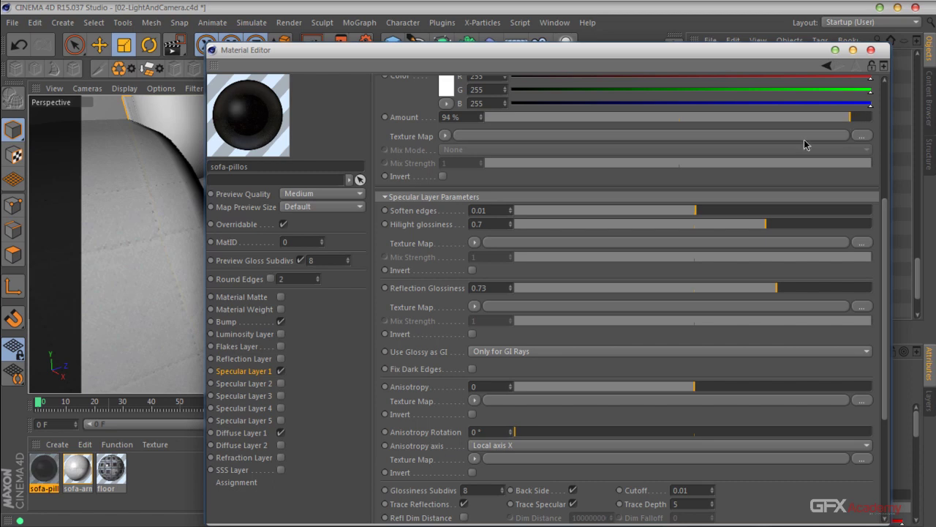
Clear the Fresnel map from the Specular Color and set Reflection Glossiness to 0.71 and Hilight glossiness to 0.88.
scroll(706, 182, up, 5)
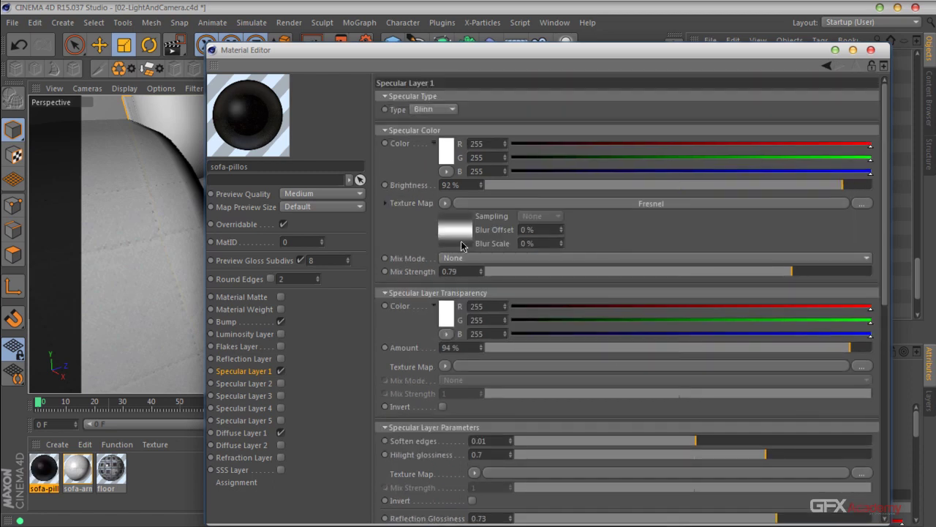
click(454, 133)
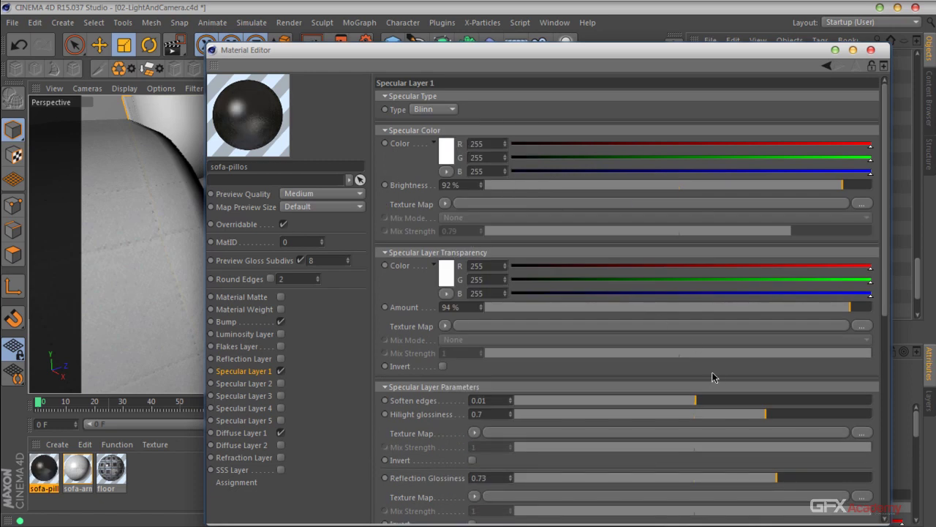
scroll(713, 376, down, 6)
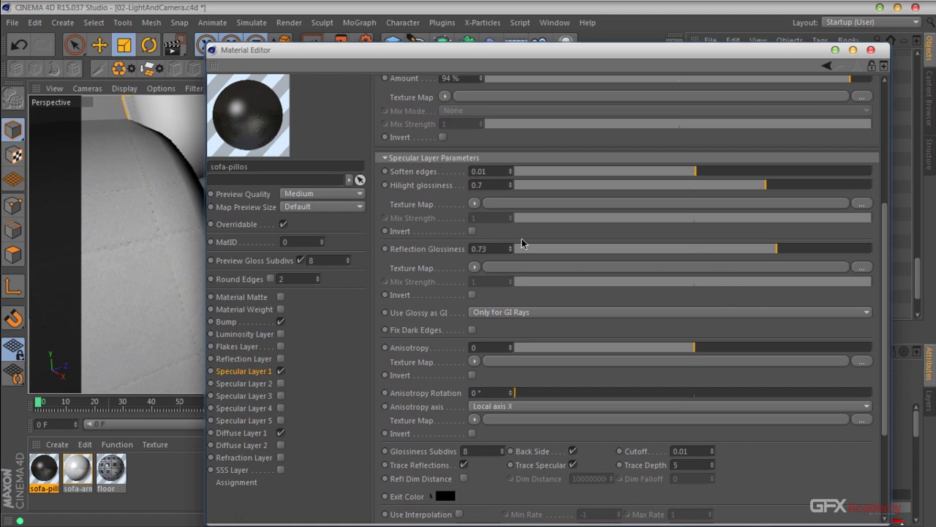
mouse_move(777, 252)
mouse_down()
mouse_move(842, 252)
mouse_move(728, 251)
mouse_move(771, 251)
mouse_up()
drag(767, 190, 832, 190)
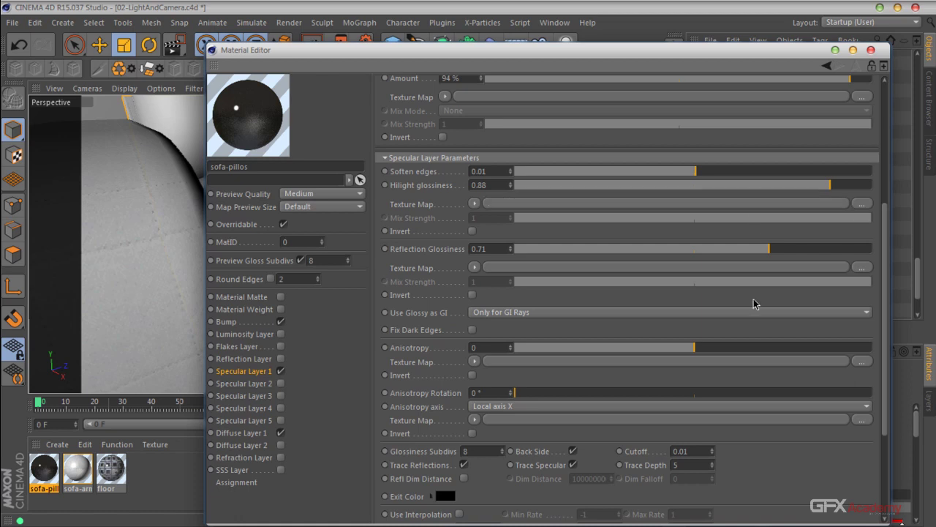
scroll(752, 291, up, 2)
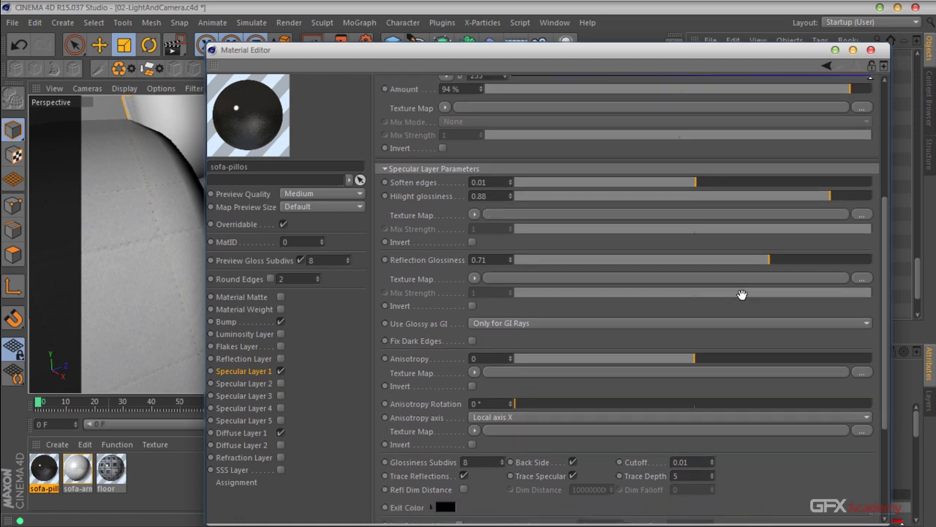
scroll(748, 314, down, 1)
click(245, 433)
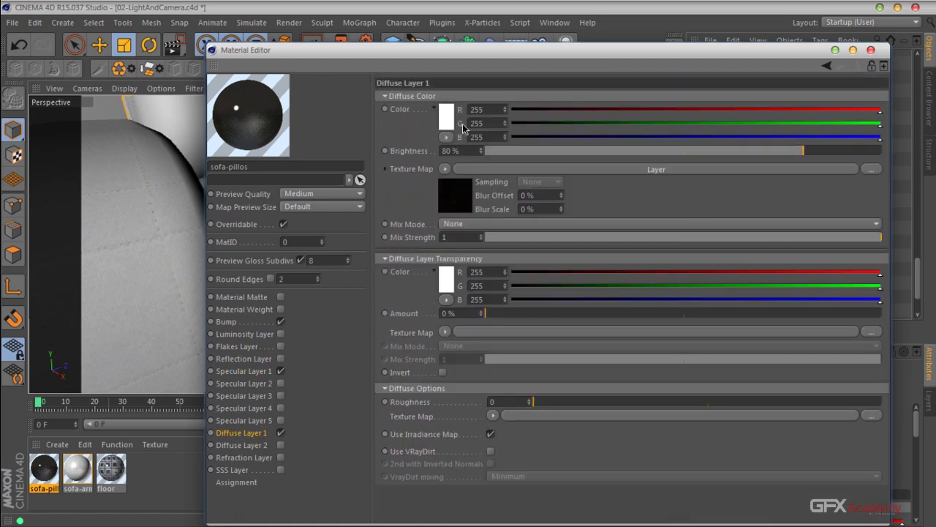
click(561, 171)
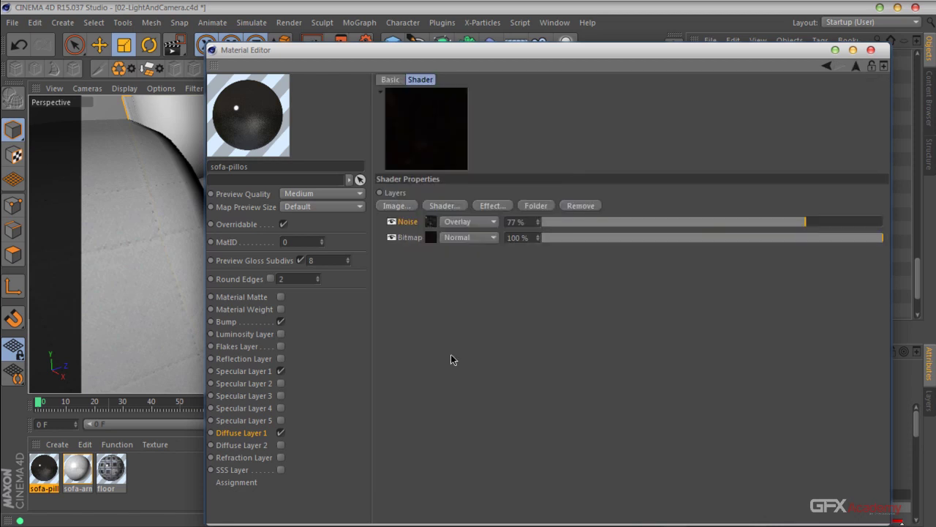
Replace the image inside the Bump channel's Filter shader with fabric_fur_01_specular.jpg from the Fabric_maps folder.
click(228, 322)
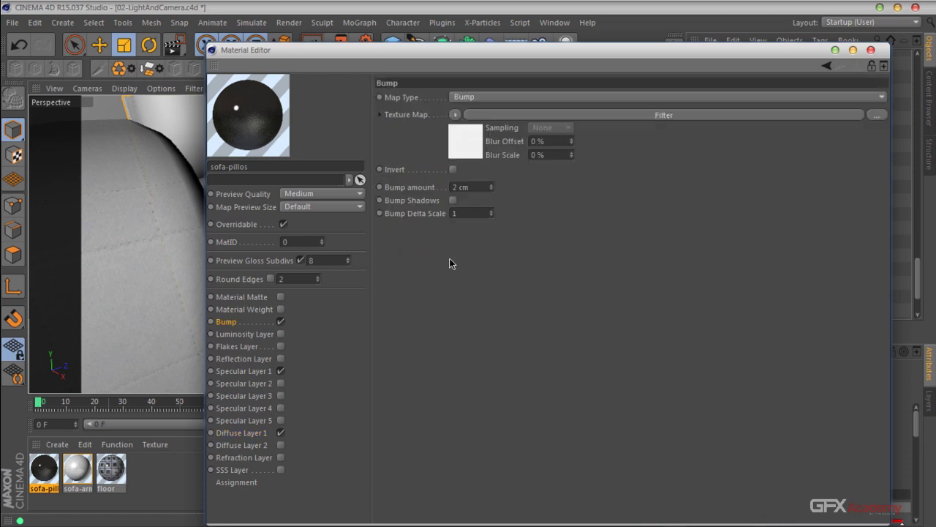
click(597, 116)
click(867, 193)
scroll(526, 219, down, 2)
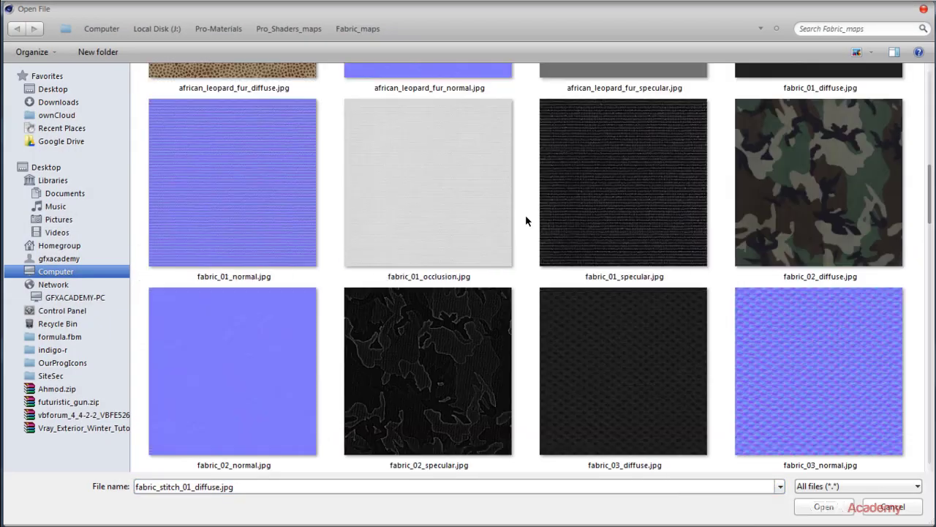
scroll(527, 220, down, 2)
scroll(526, 216, down, 1)
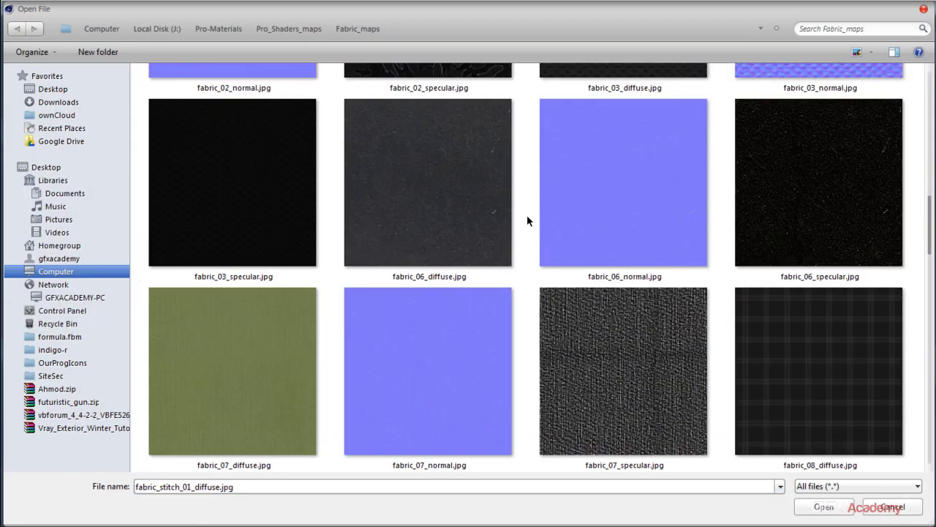
scroll(528, 217, down, 2)
scroll(531, 216, down, 4)
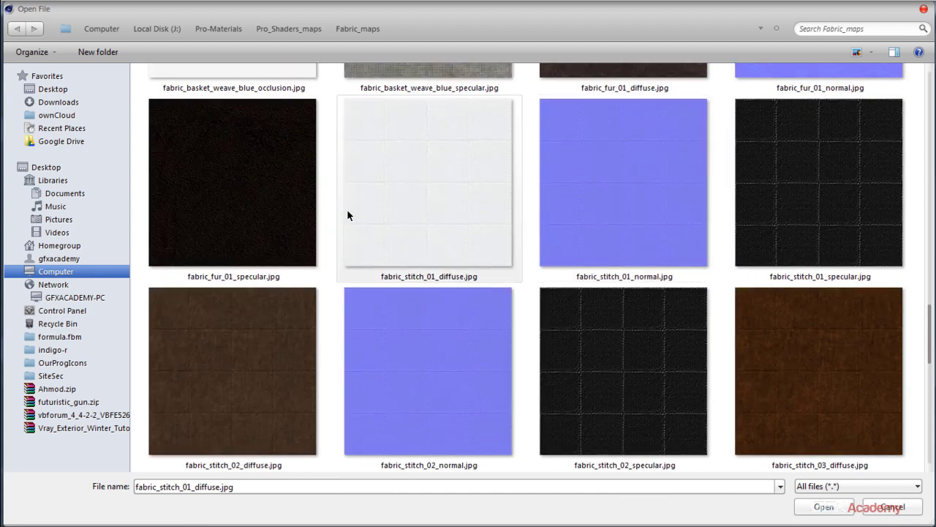
click(275, 262)
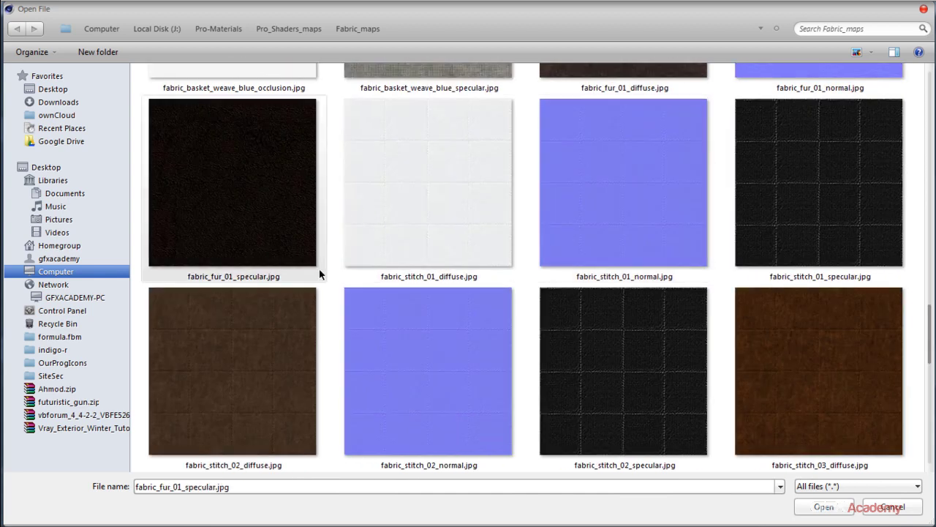
scroll(319, 267, up, 1)
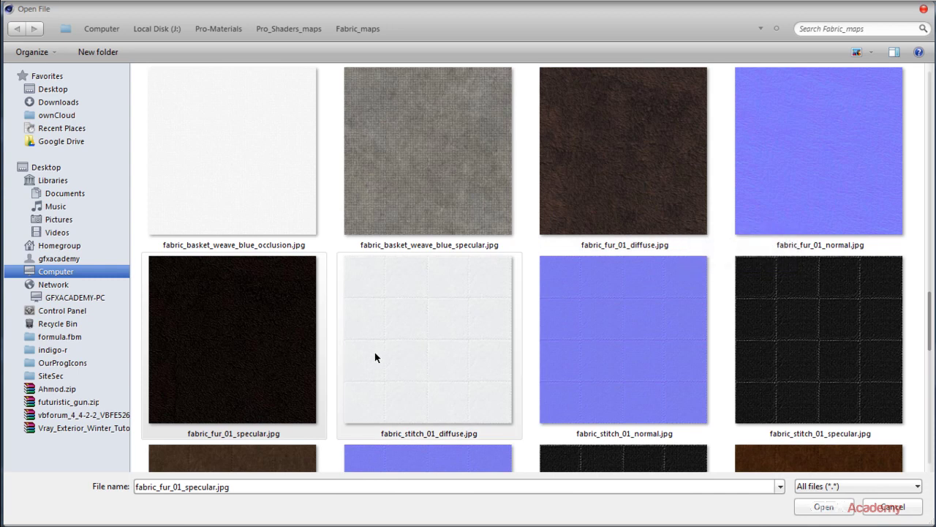
double_click(271, 368)
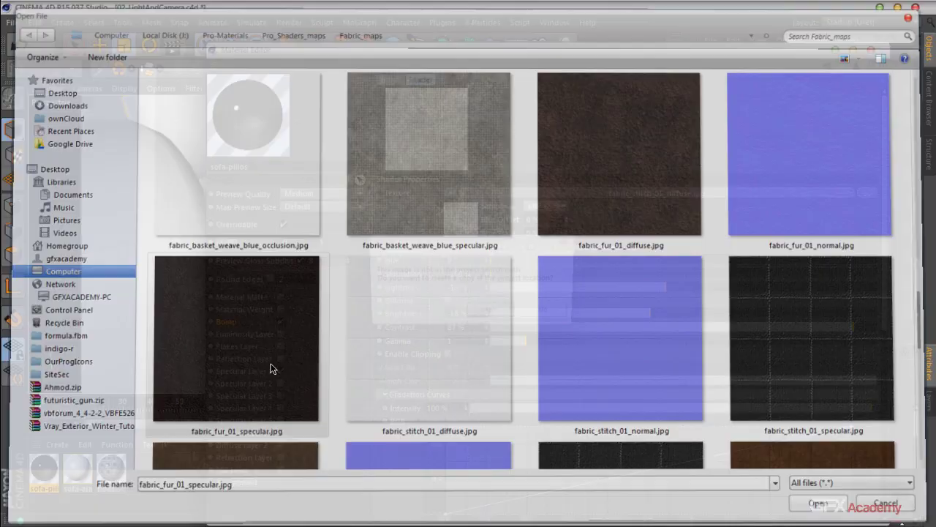
click(492, 313)
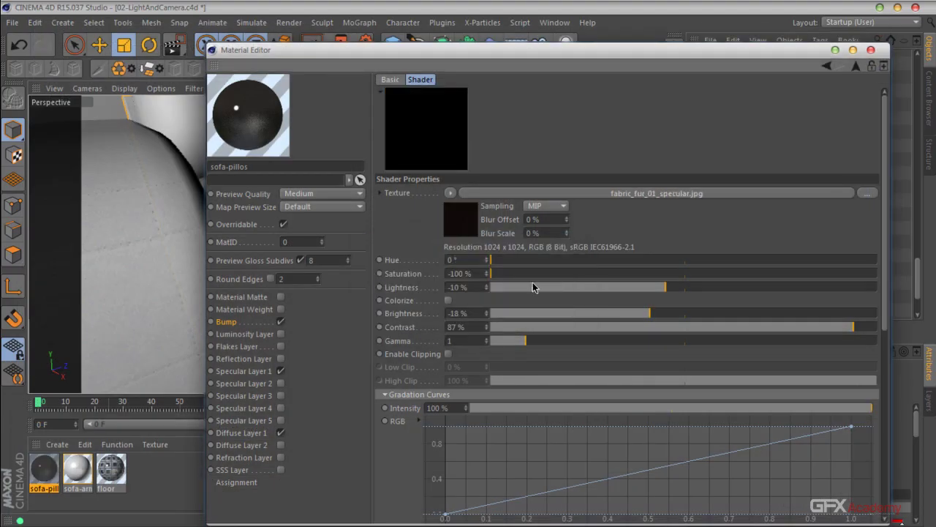
Set the bump Filter's Lightness and Brightness to 0% and its Contrast to 2%, and return to the Bump settings.
scroll(675, 299, down, 3)
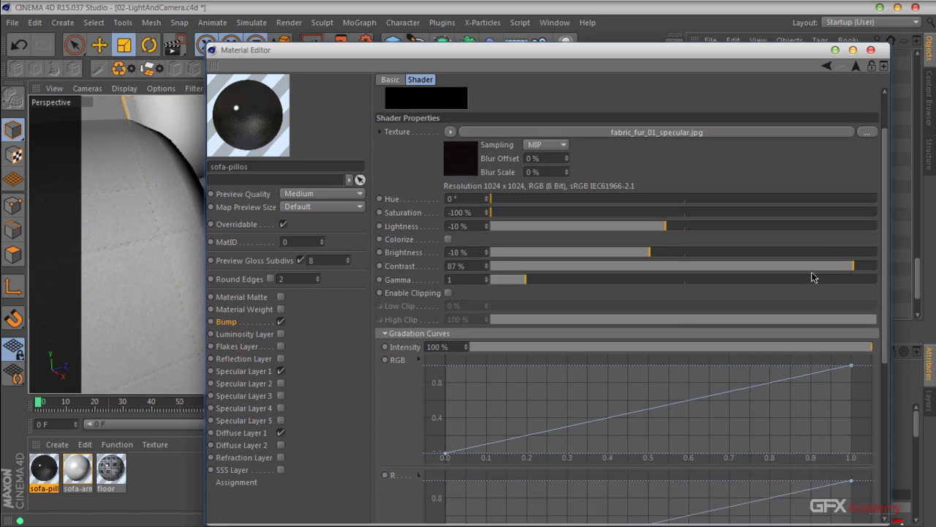
drag(853, 270, 701, 266)
drag(650, 253, 686, 232)
scroll(693, 196, up, 3)
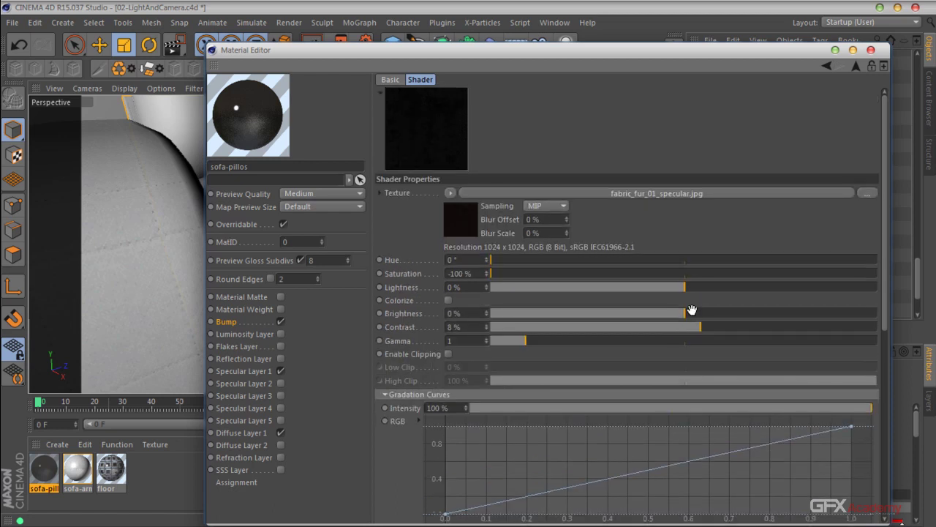
drag(700, 333, 692, 333)
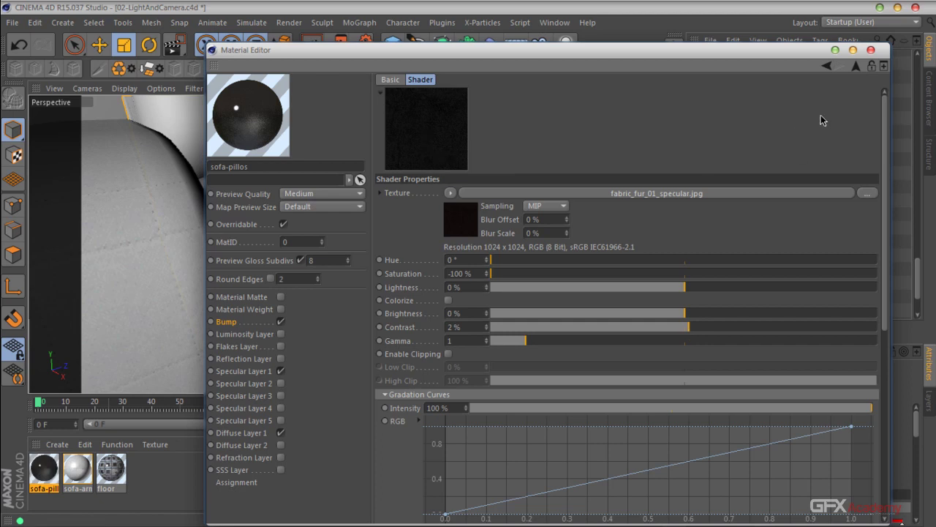
click(855, 66)
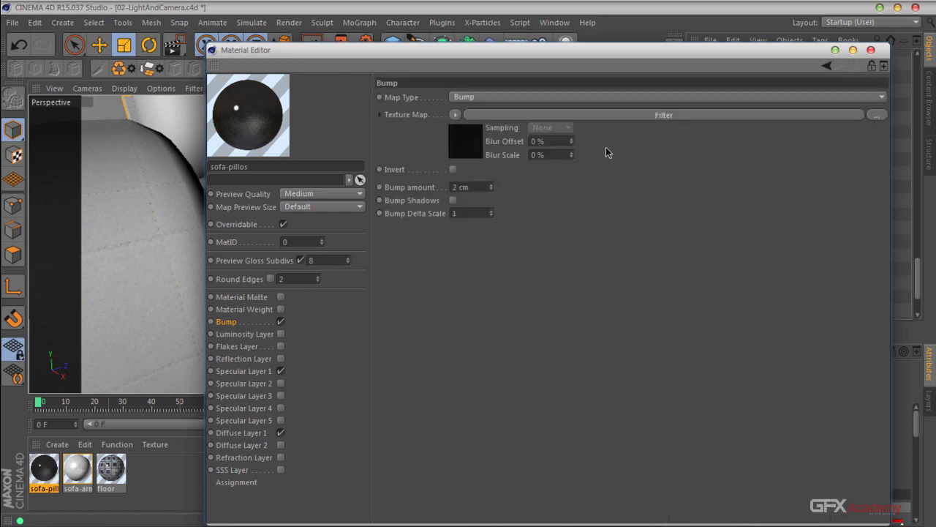
click(611, 118)
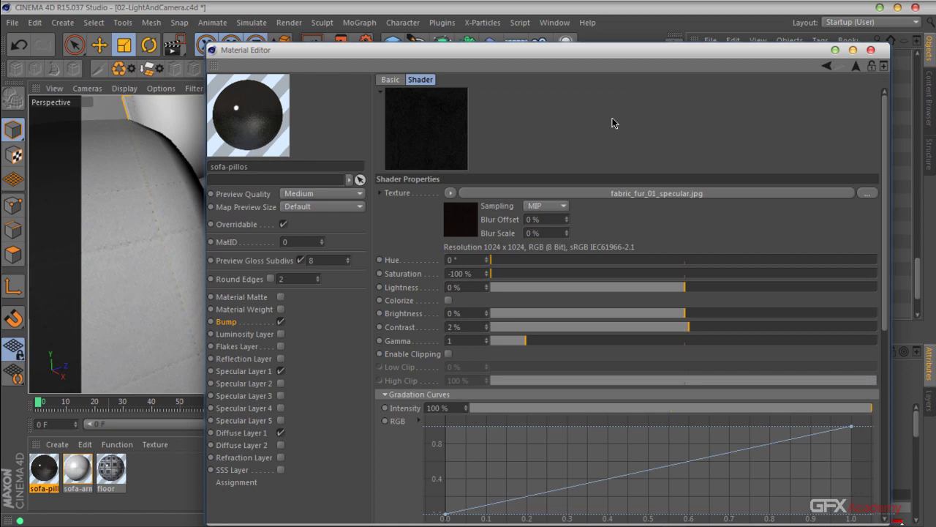
click(855, 68)
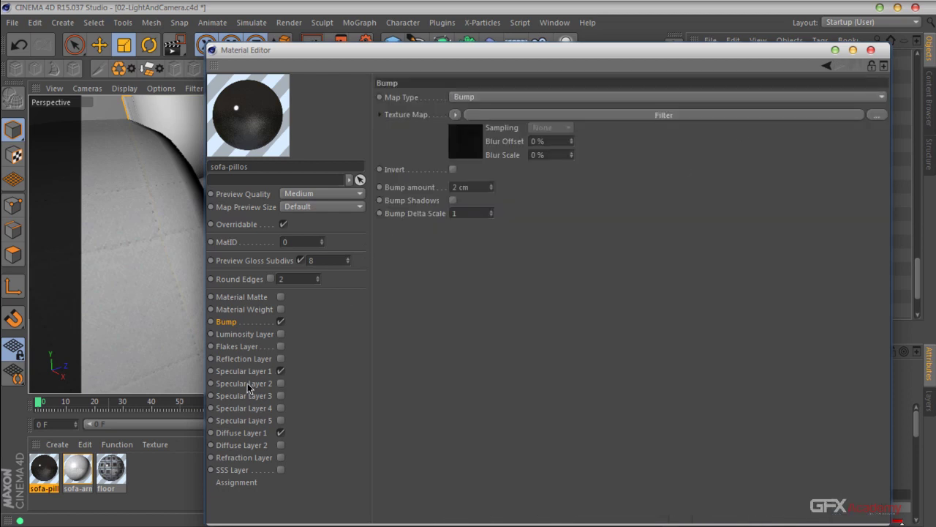
Set Specular Layer 1's Specular Color Brightness to 100% and its Specular Layer Transparency Amount to 97%.
click(247, 371)
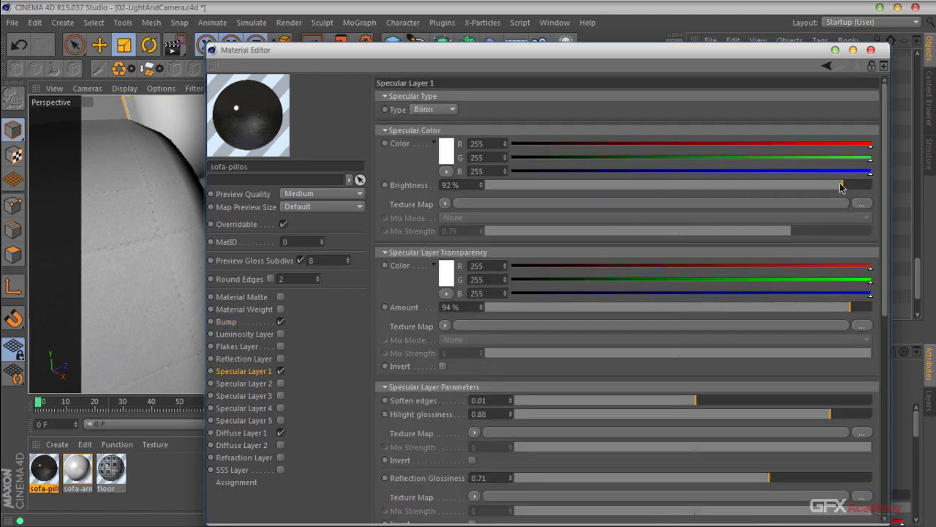
drag(842, 186, 876, 186)
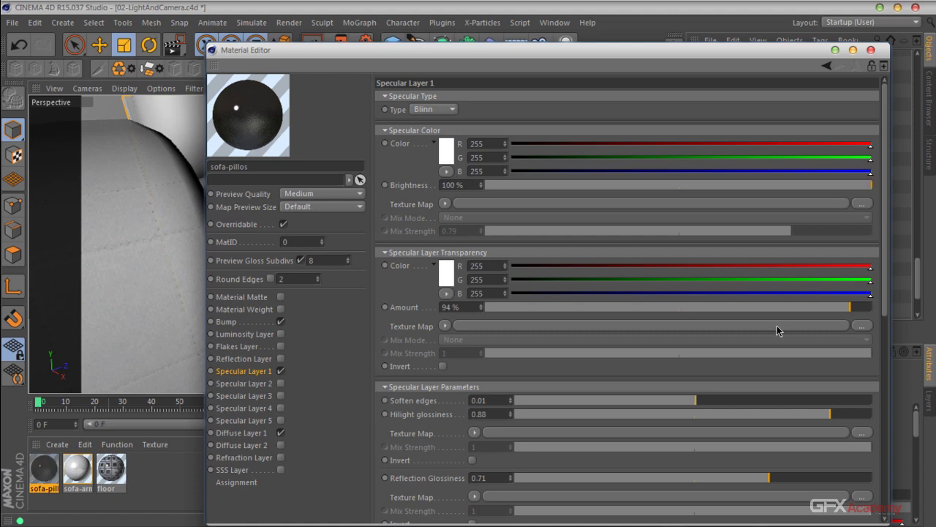
scroll(764, 299, down, 3)
drag(848, 248, 863, 251)
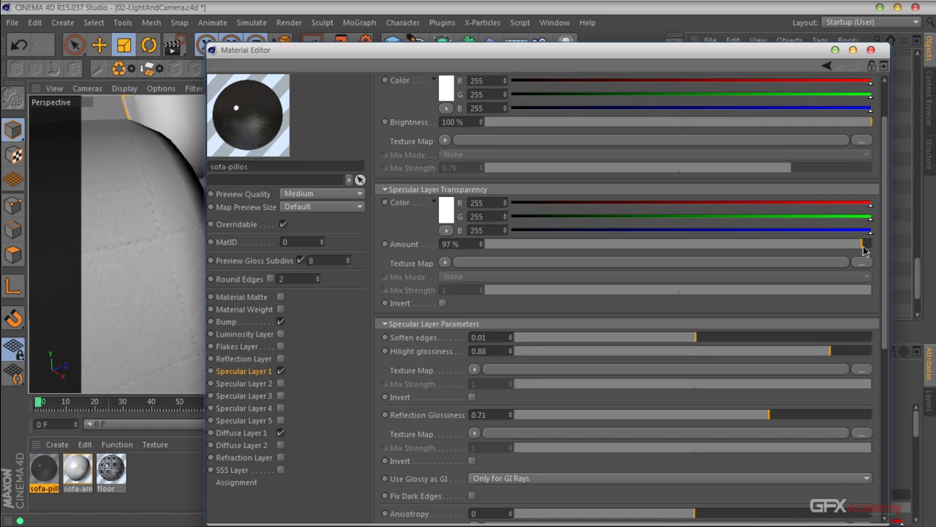
Set Specular Layer 1's Hilight glossiness to 0.67 and Reflection Glossiness to 0.68.
scroll(800, 198, down, 5)
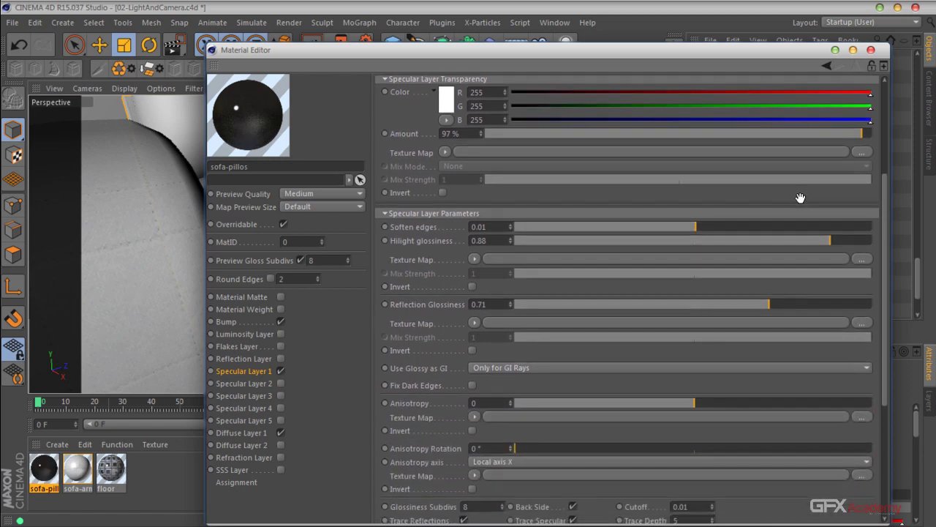
drag(831, 241, 756, 240)
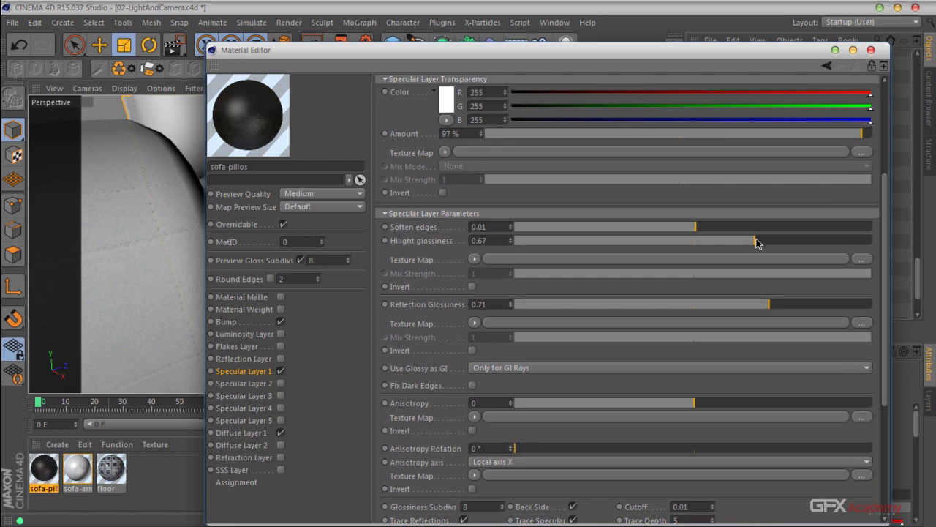
middle_drag(673, 383, 667, 318)
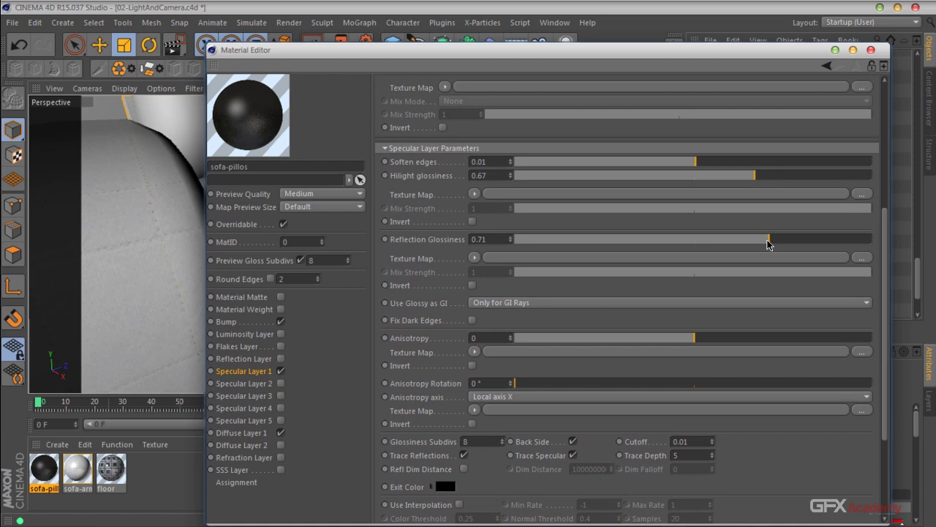
drag(768, 245, 759, 242)
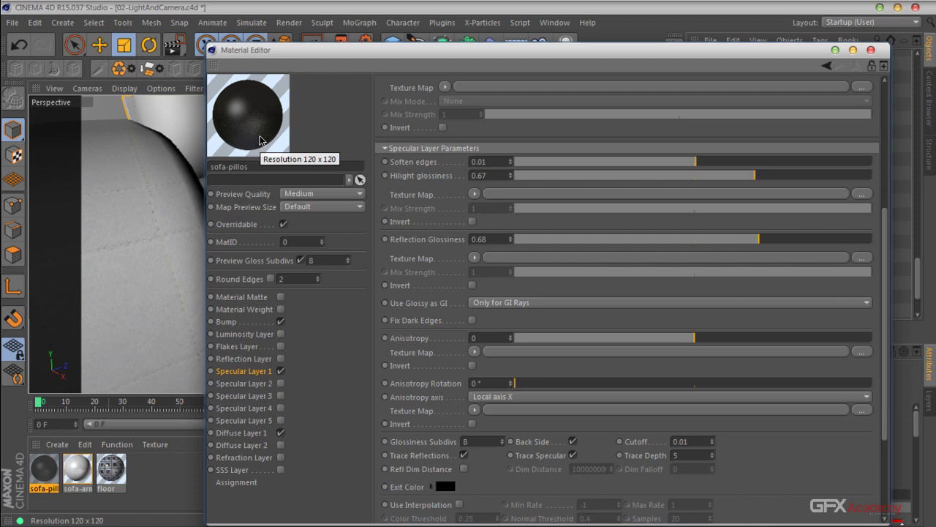
Try a Gradient shader as the texture map of the Specular Layer Transparency, then clear it.
scroll(649, 361, up, 5)
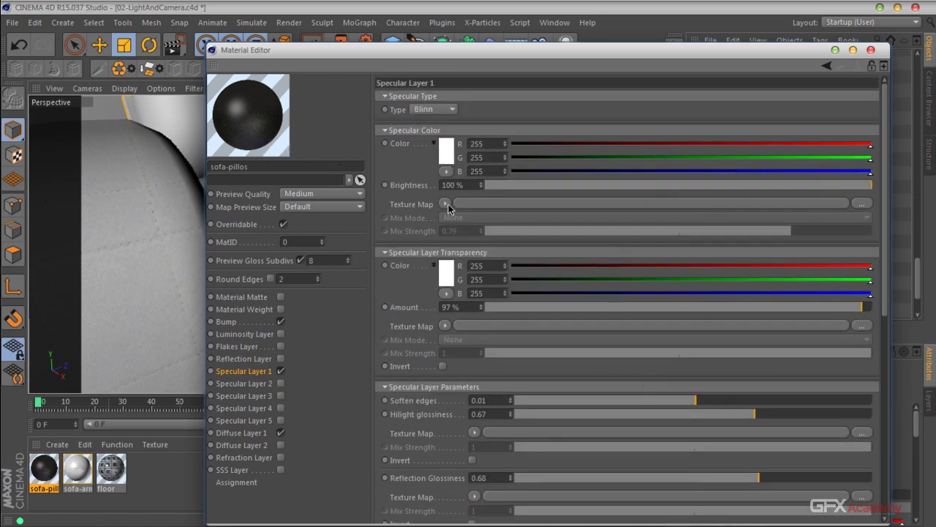
middle_drag(418, 290, 416, 180)
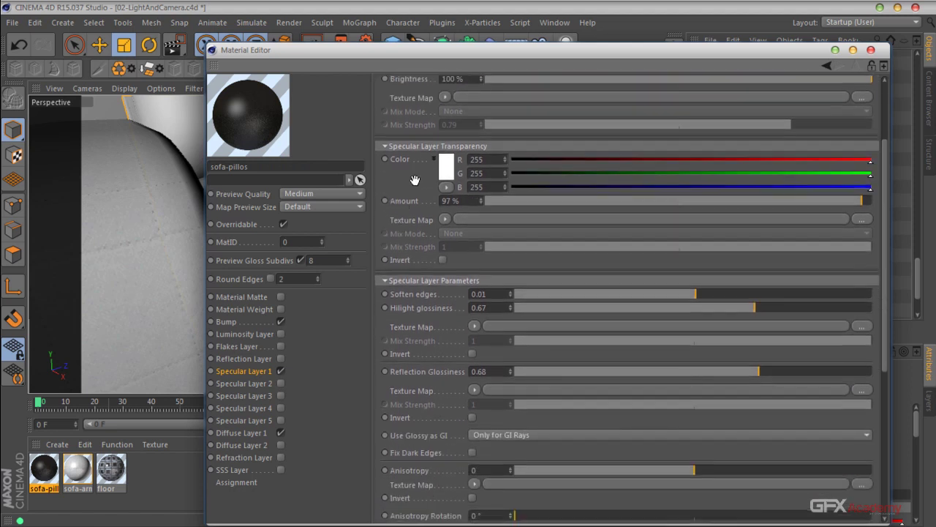
click(445, 220)
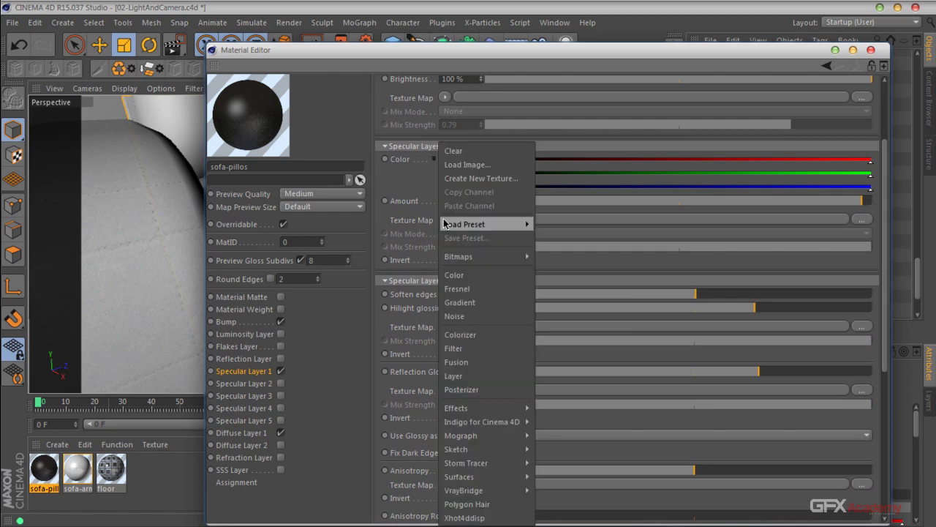
click(469, 303)
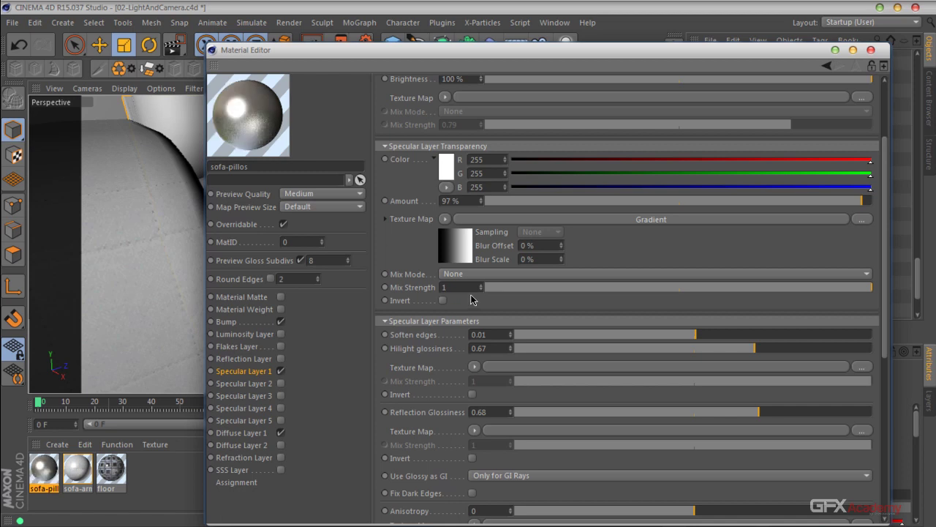
click(445, 220)
click(454, 126)
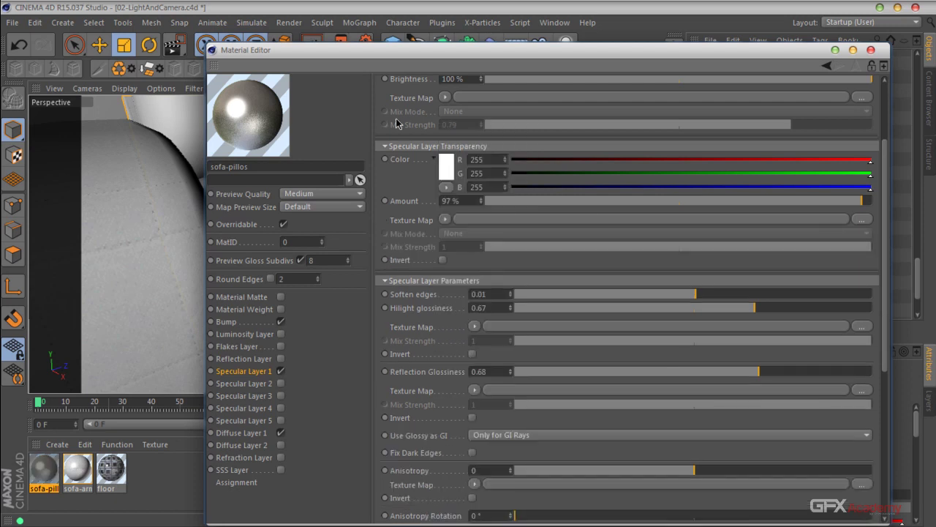
Close the Material Editor of the sofa-pillos material.
click(872, 50)
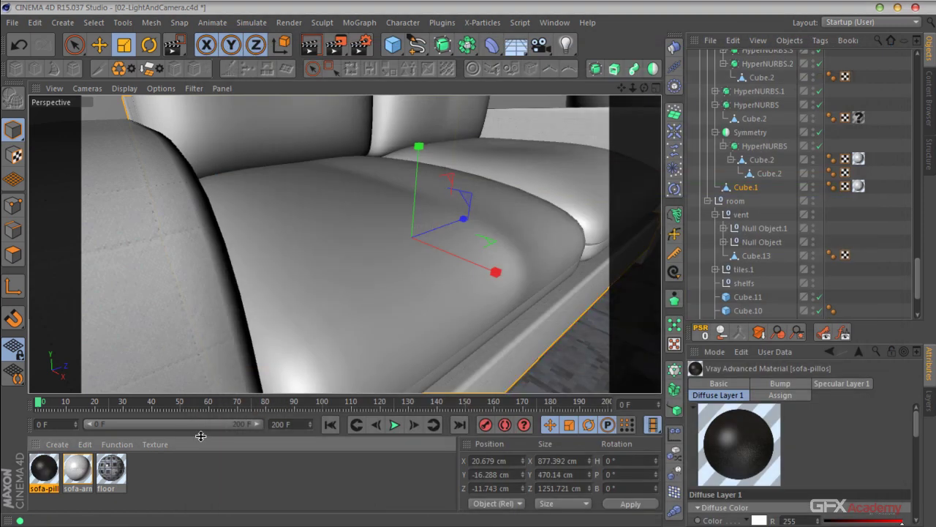
Apply the sofa-pillos material to the Cube.2 seat cushion nearest the camera and open its texture tag settings.
click(415, 306)
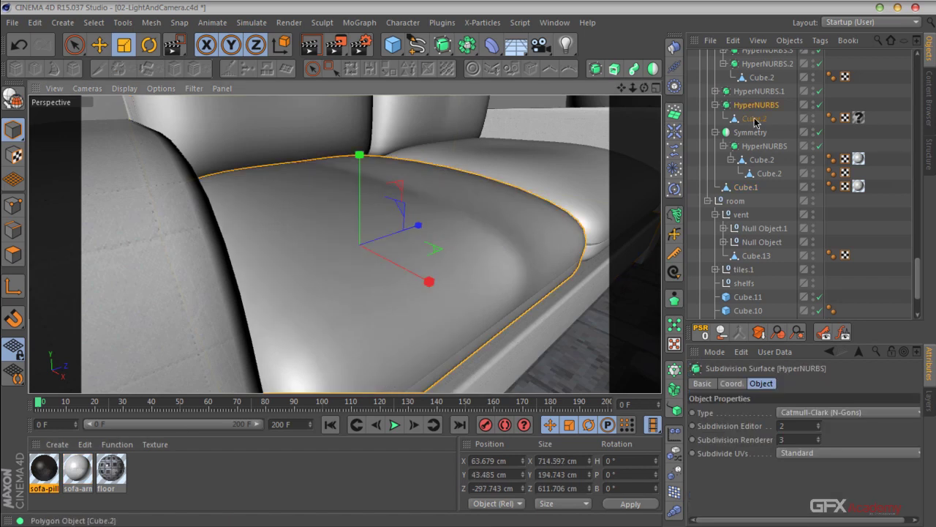
drag(46, 476, 862, 125)
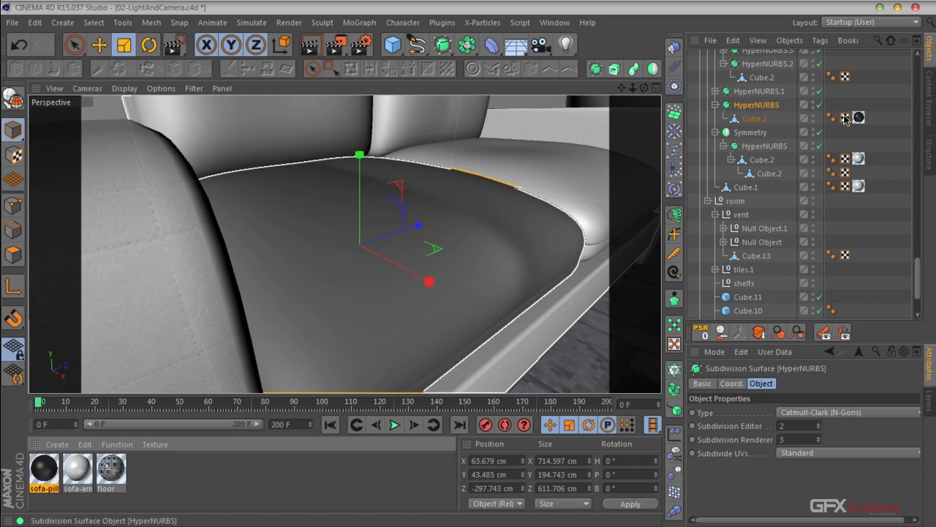
click(859, 118)
click(882, 278)
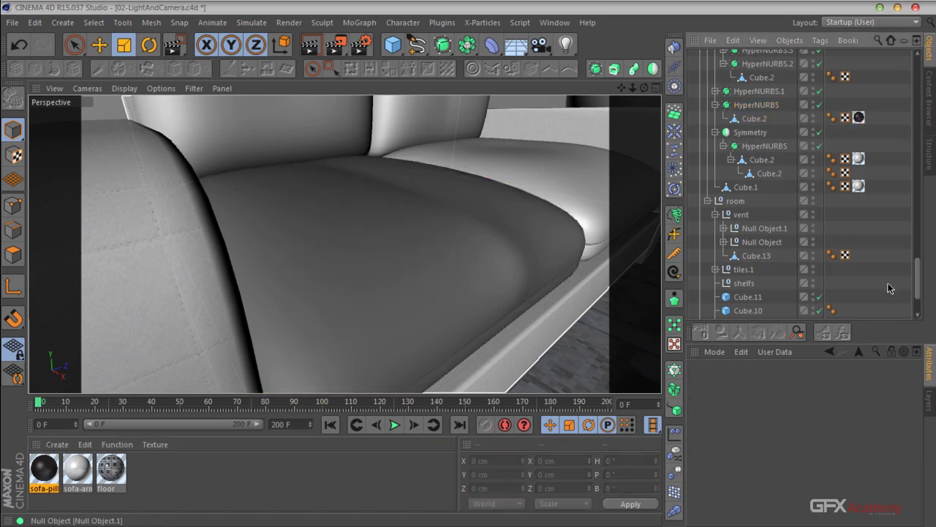
click(861, 119)
scroll(819, 439, down, 2)
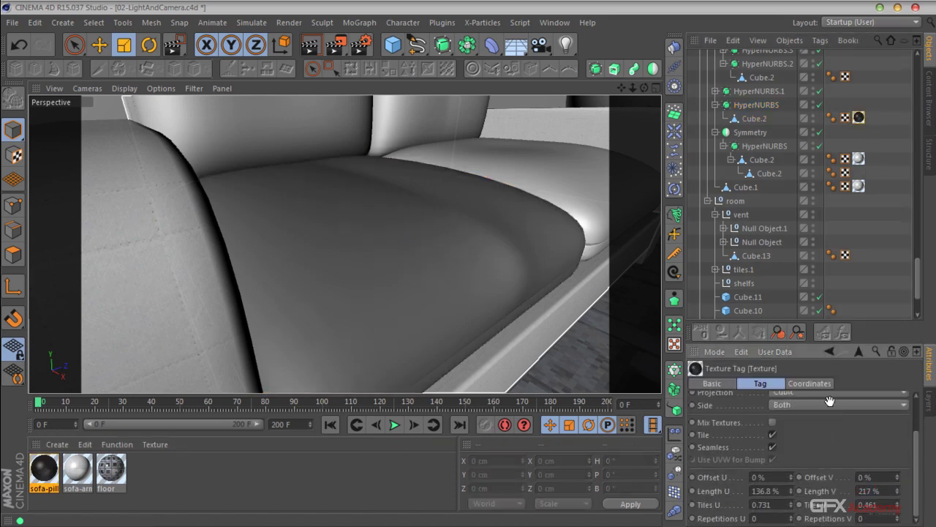
scroll(840, 375, up, 2)
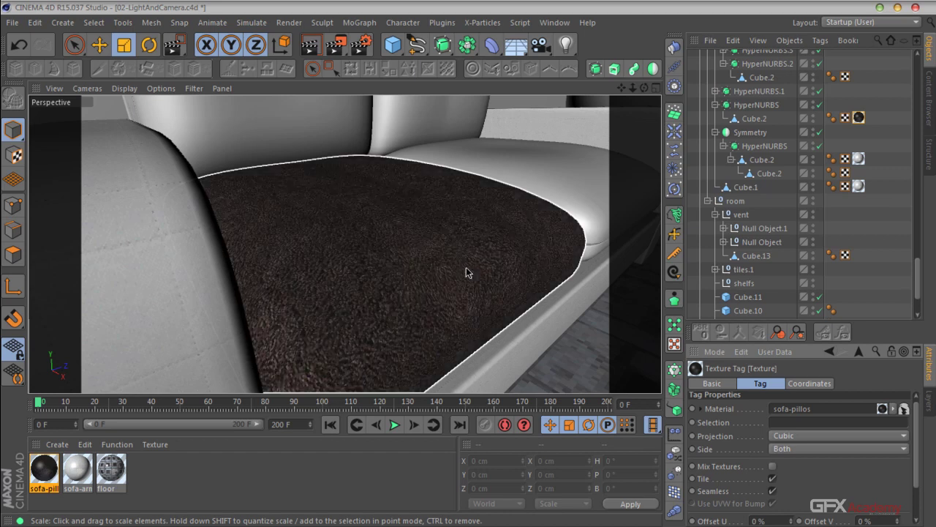
Render a test region of the viewport covering the front edge of the near seat cushion.
drag(643, 88, 512, 183)
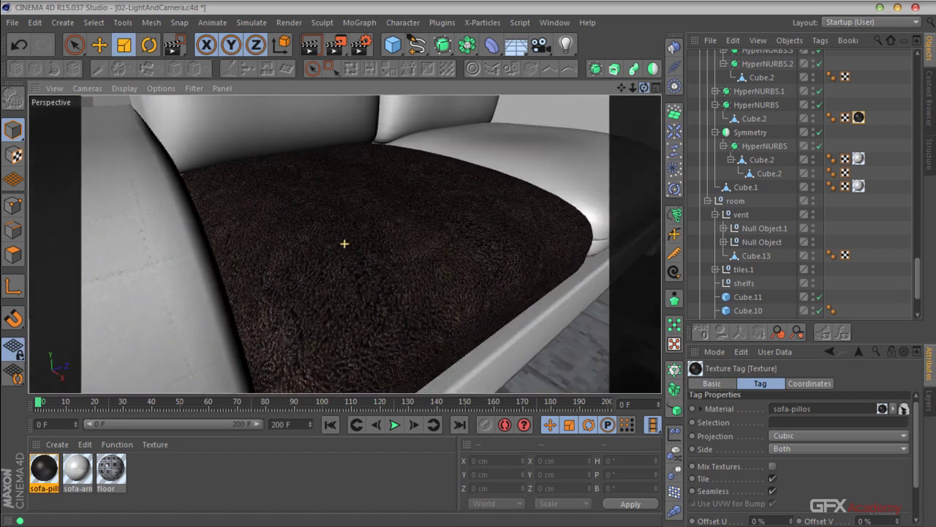
drag(633, 88, 594, 108)
drag(336, 46, 371, 64)
drag(550, 180, 339, 354)
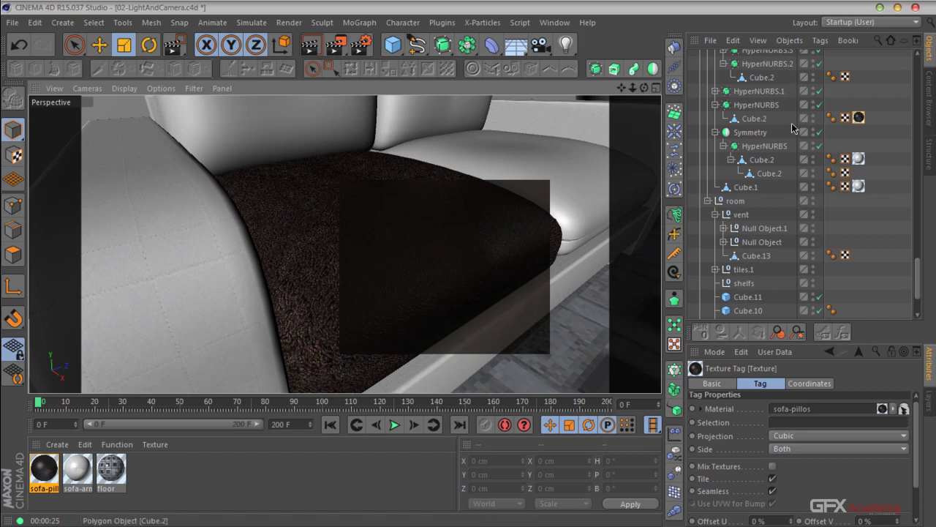
Apply the sofa-pillos material to the second seat cushion, Cube.2 under HyperNURBS.1, and set its texture projection to Cubic.
click(715, 91)
click(760, 106)
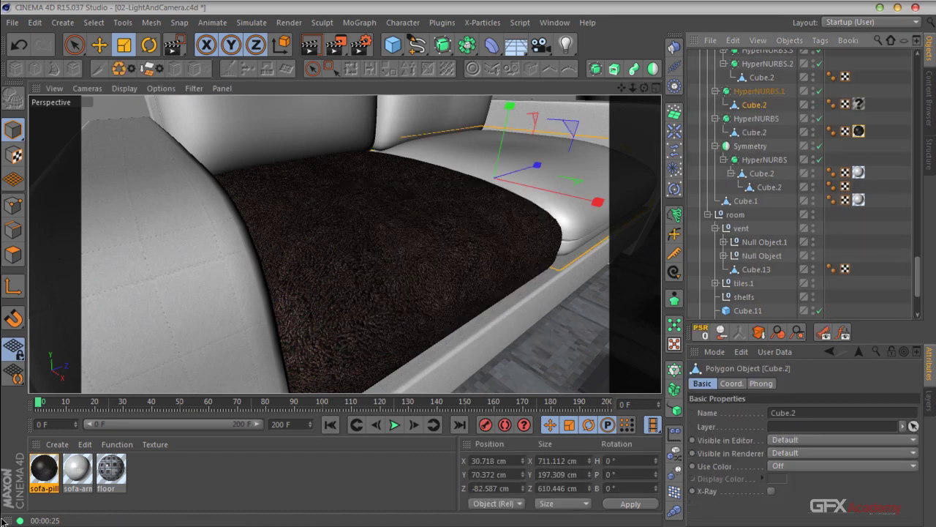
drag(31, 479, 860, 106)
click(859, 104)
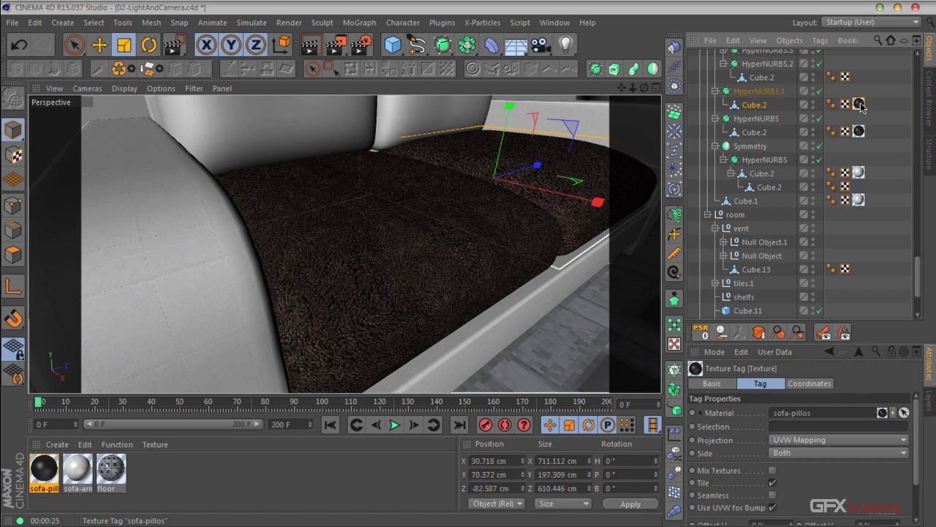
click(799, 440)
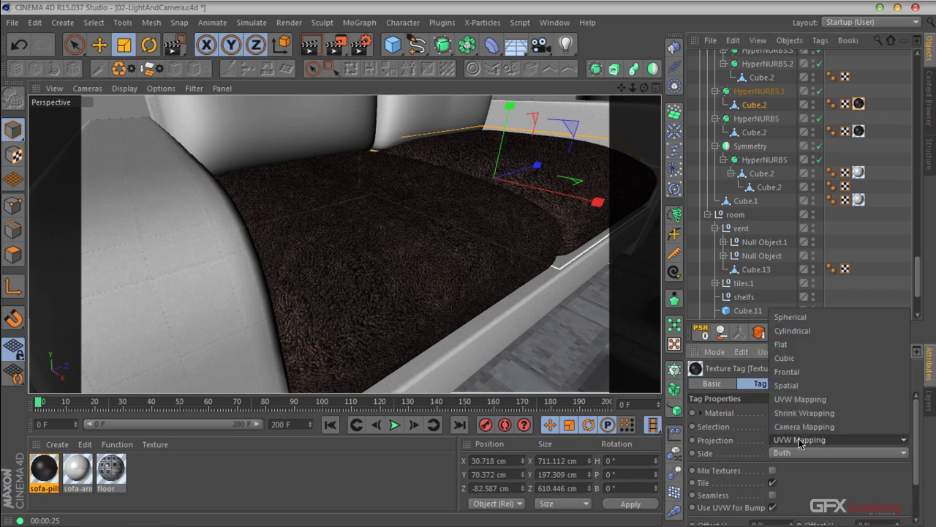
click(795, 359)
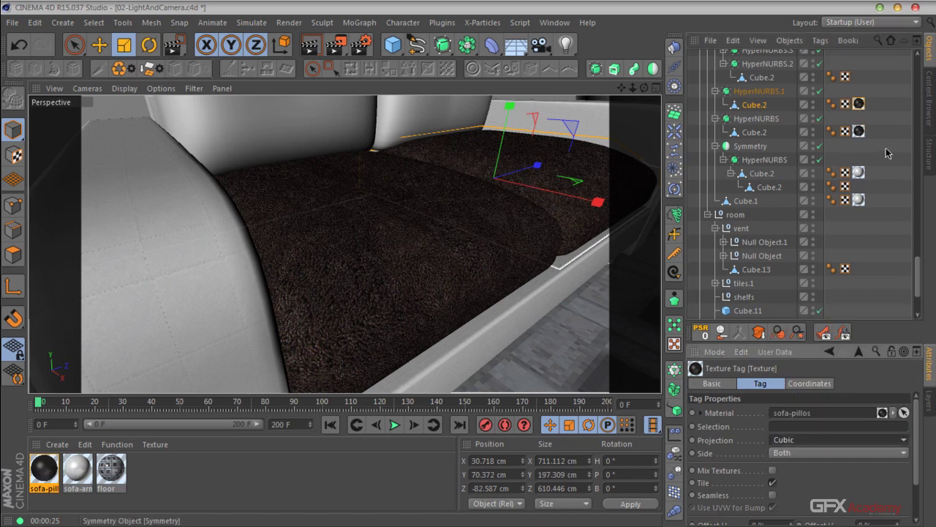
Copy the seat cushion's sofa-pillos texture tag to both backrest cushions under HyperNURBS.2 and HyperNURBS.3.
scroll(763, 228, up, 5)
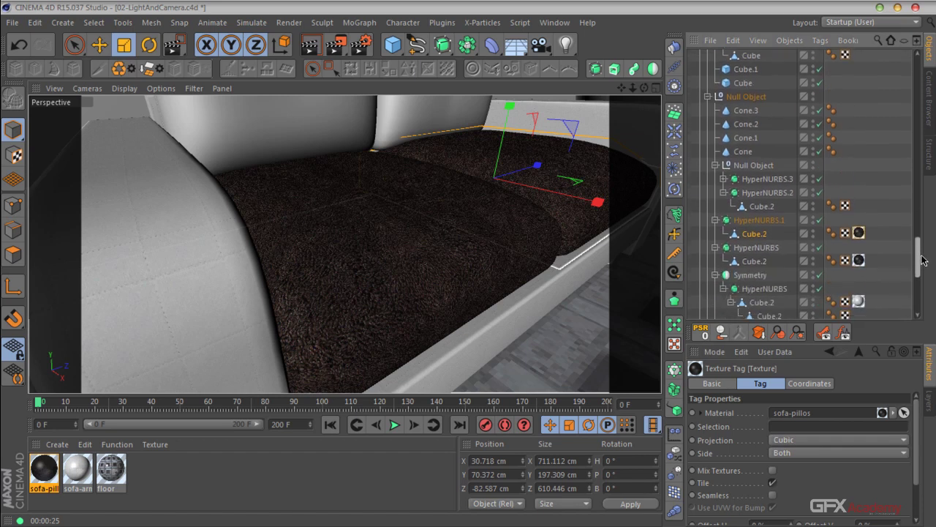
ctrl+drag(861, 238, 870, 191)
click(724, 179)
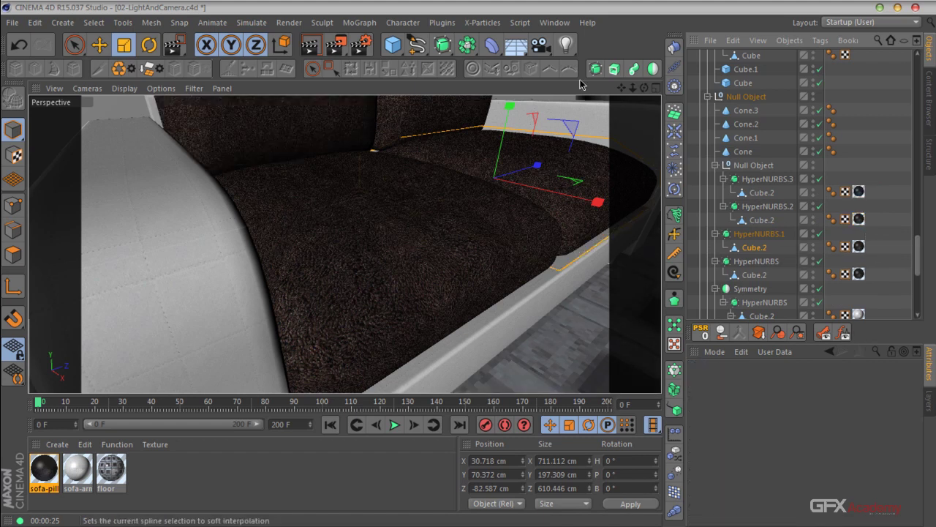
Select the near front leg cone beneath the sofa's armrest.
drag(634, 88, 567, 91)
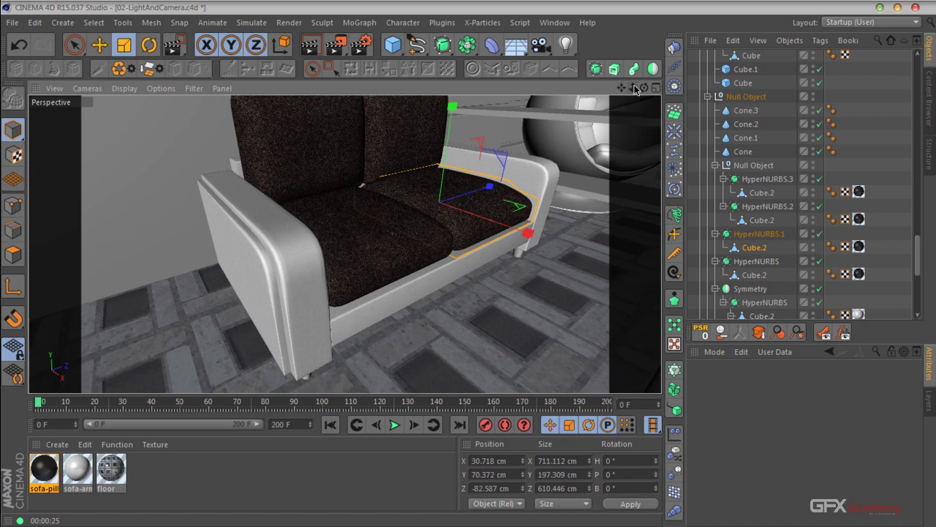
drag(641, 87, 607, 89)
scroll(271, 309, up, 5)
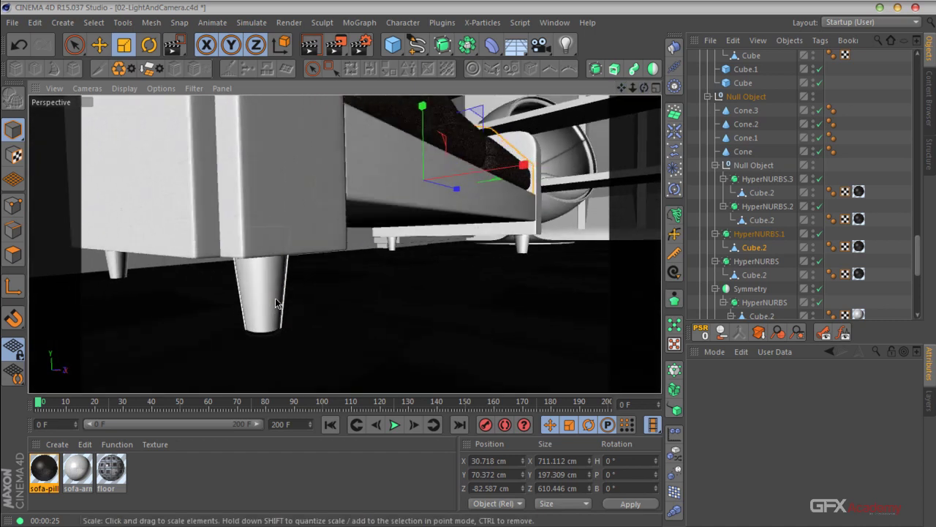
click(275, 320)
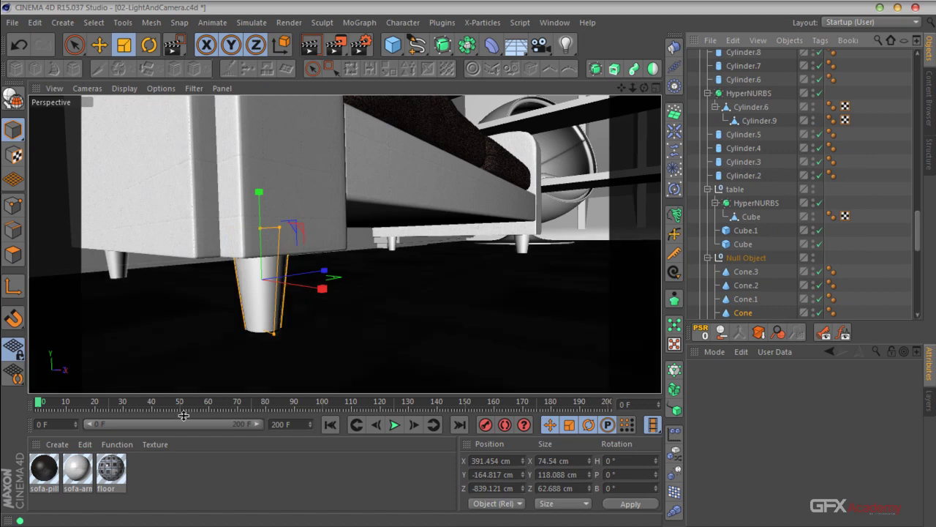
Create a VRayAdvancedMaterial and name it chrom.
click(57, 444)
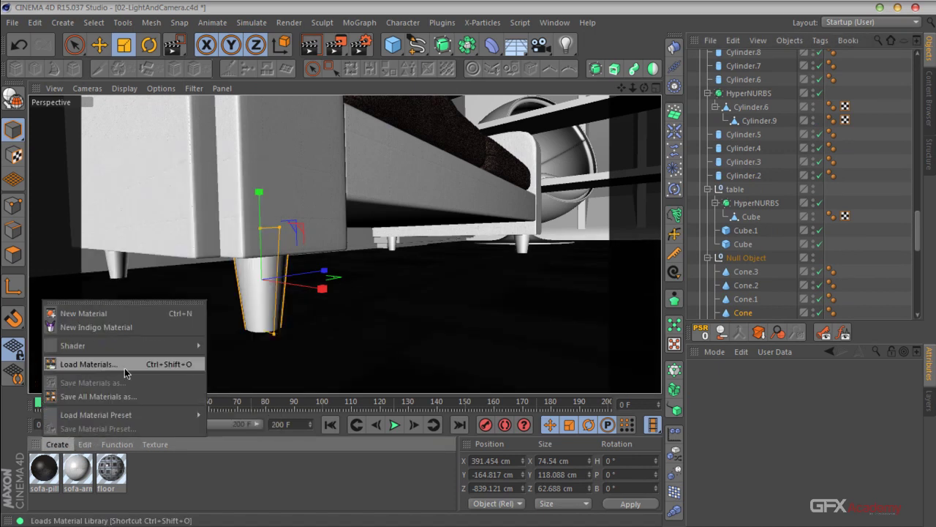
mouse_move(146, 346)
mouse_move(256, 312)
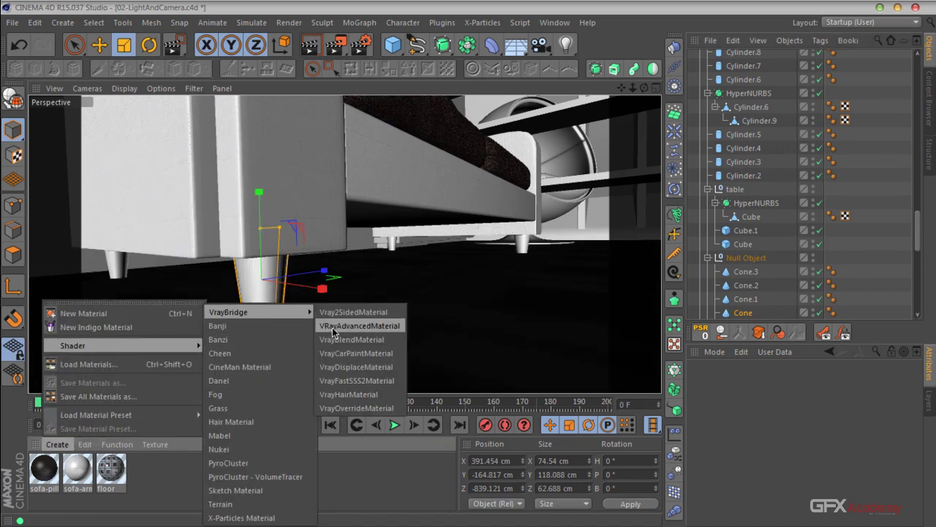
click(321, 326)
double_click(42, 488)
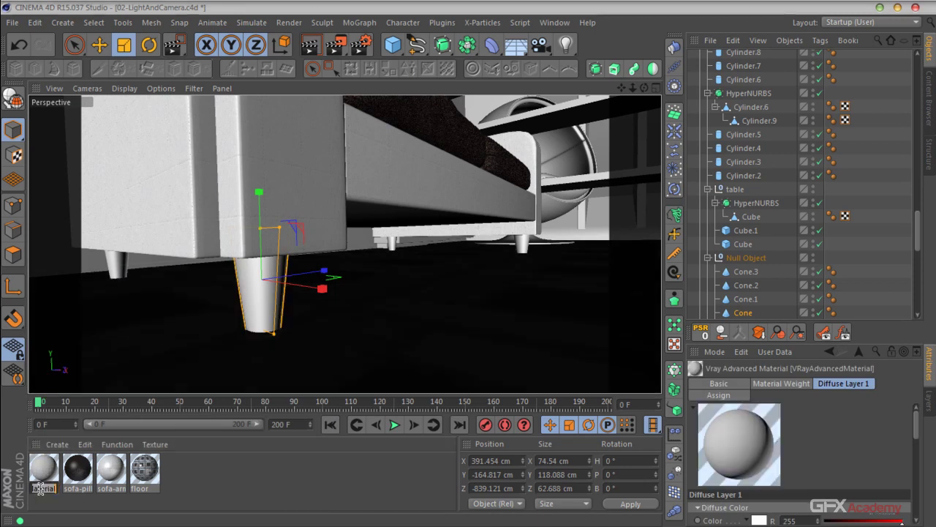
text(chrom)
key(Return)
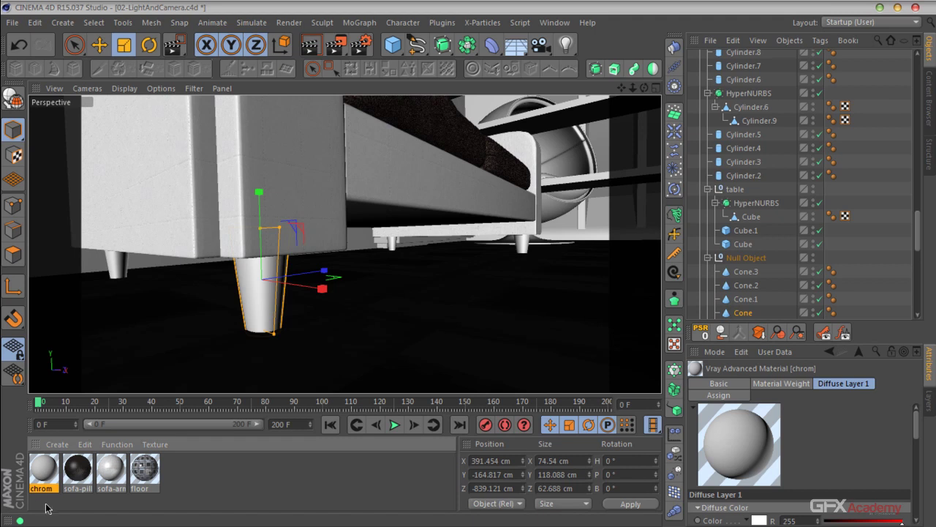
Open the chrom material for editing and disable its Material Weight channel.
double_click(48, 479)
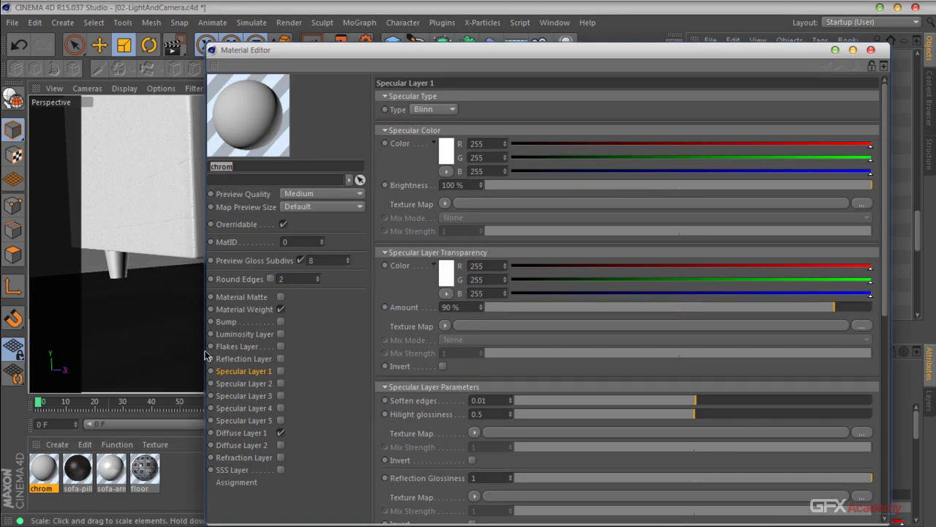
click(256, 310)
click(280, 310)
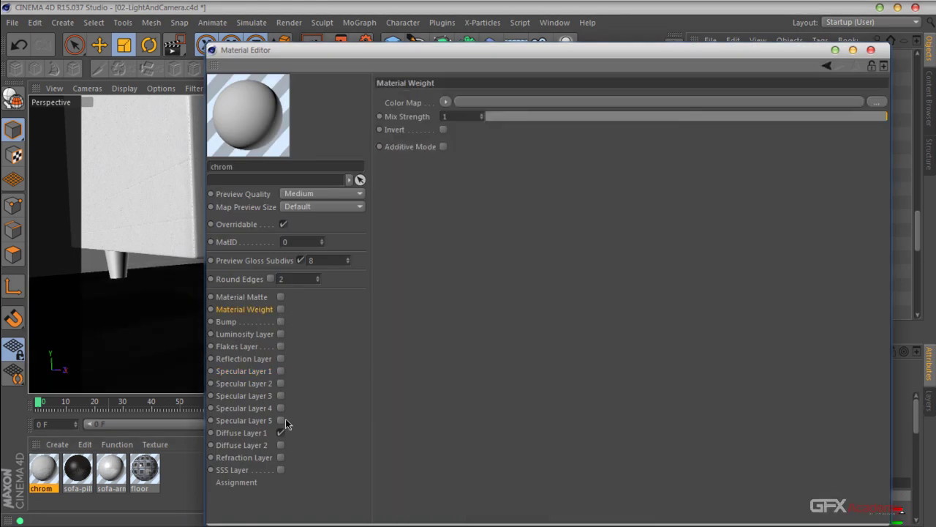
Start loading an image into the Diffuse Layer 1 color texture map and open the Metal_maps folder under Pro_Shaders_maps.
click(245, 432)
drag(472, 50, 379, 37)
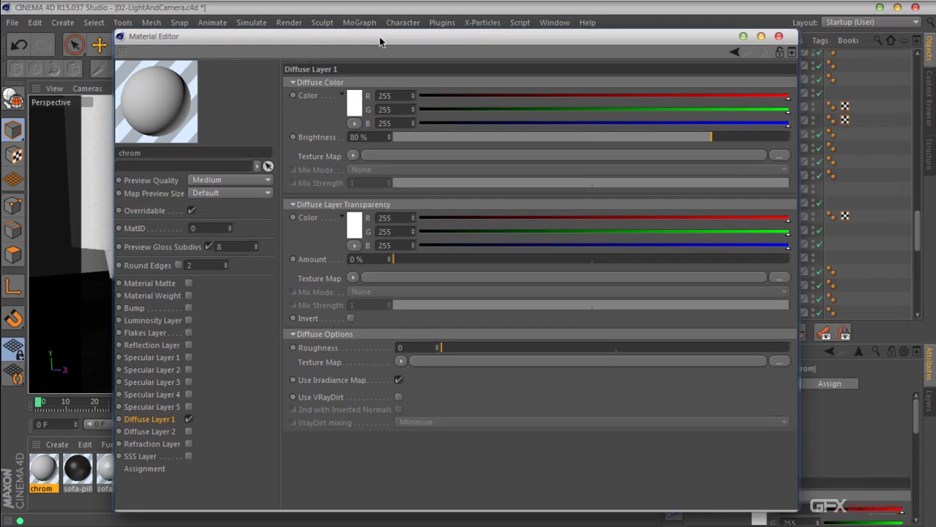
click(353, 156)
click(397, 163)
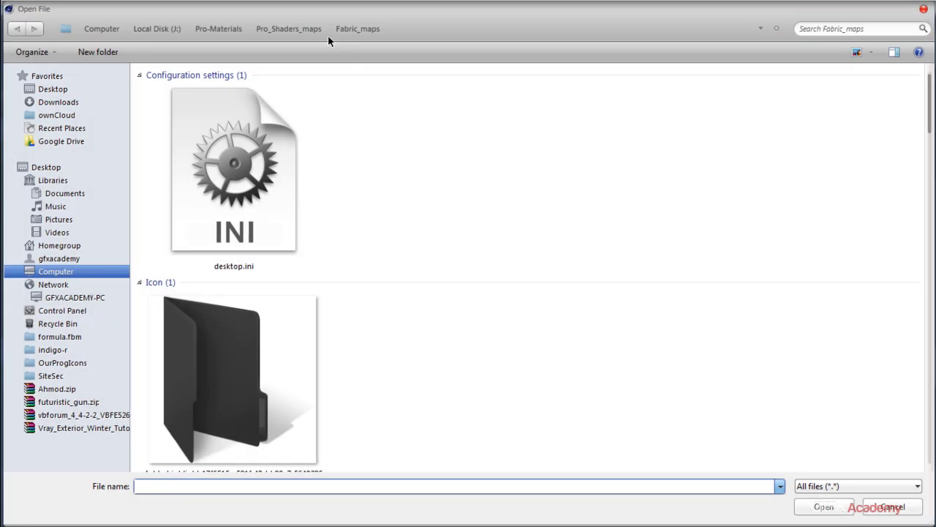
click(308, 30)
double_click(414, 120)
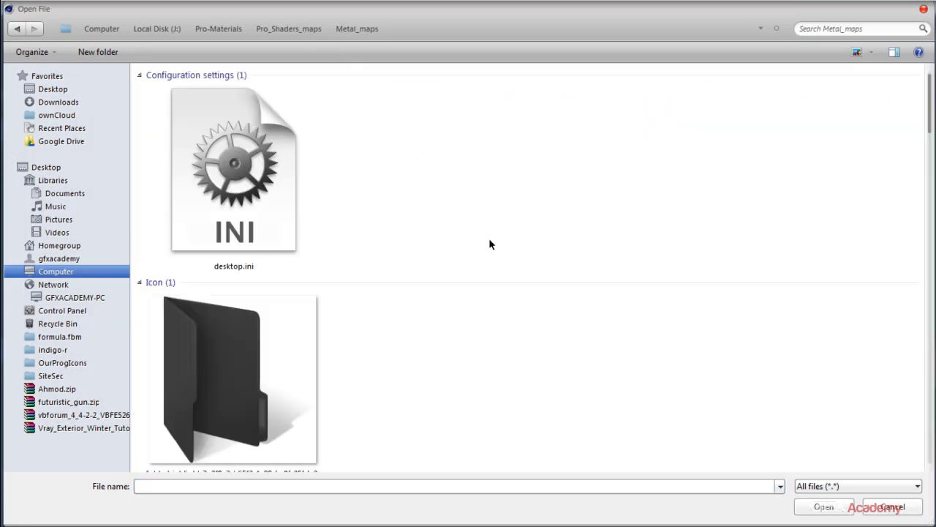
Load brushed_metal_specular.jpg as the diffuse color texture map, creating a copy at the project location.
scroll(577, 264, down, 5)
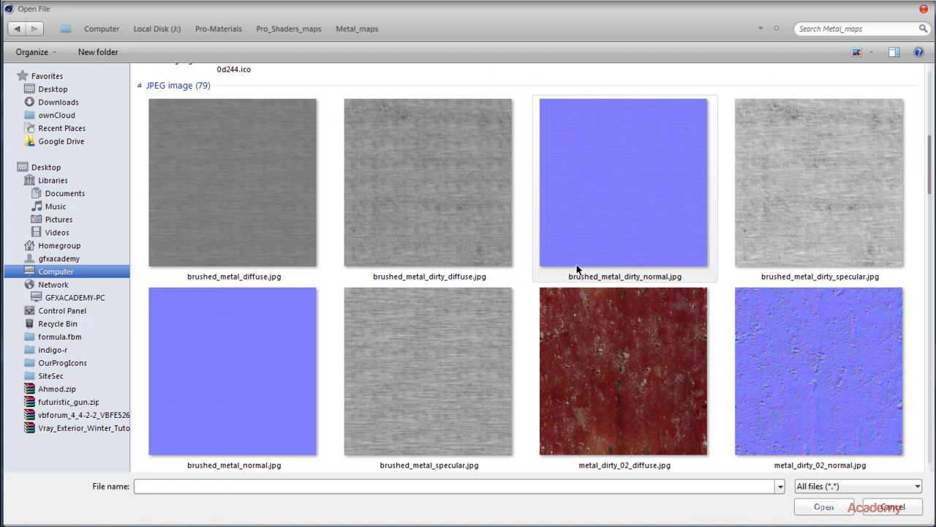
scroll(576, 264, down, 5)
scroll(576, 264, down, 10)
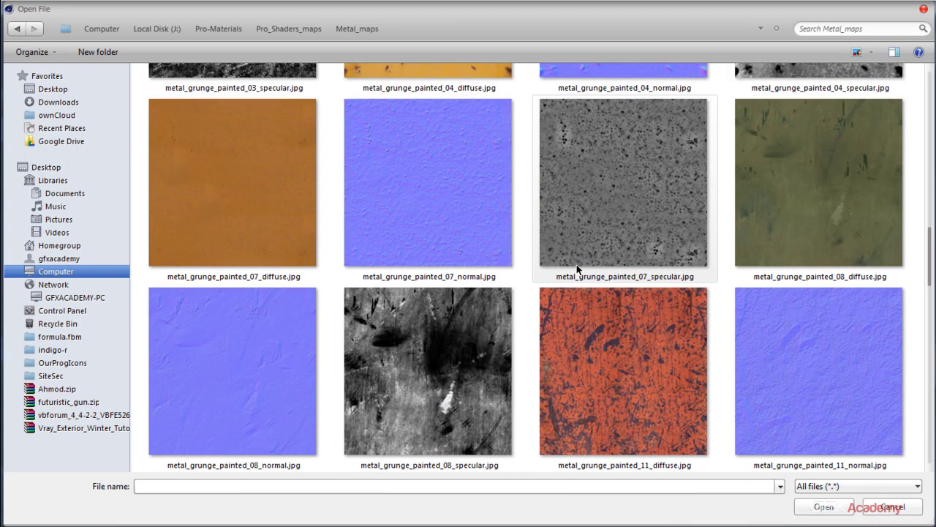
scroll(577, 264, down, 5)
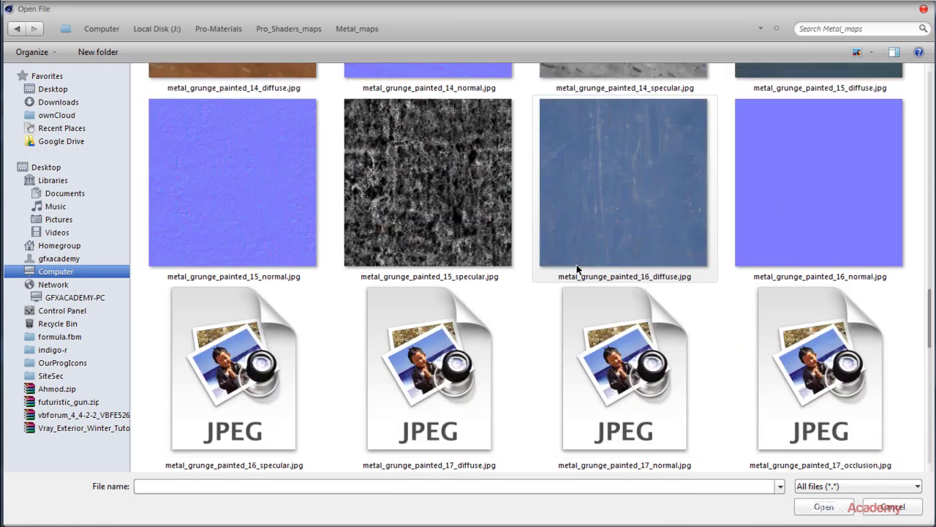
scroll(576, 264, down, 10)
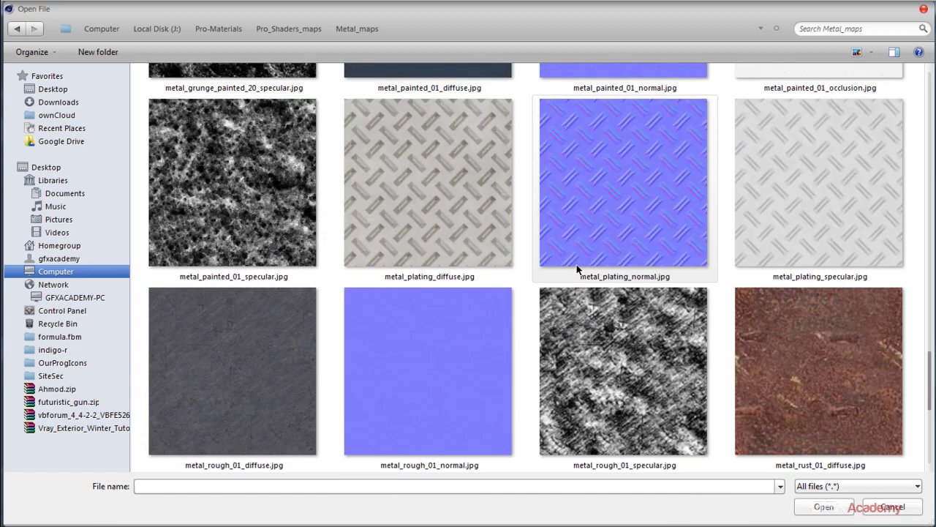
scroll(577, 270, down, 8)
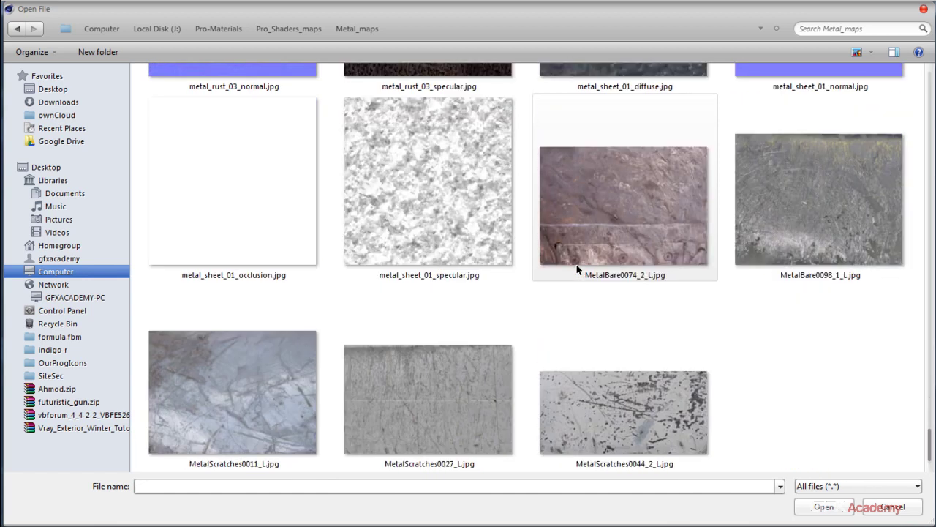
scroll(577, 267, up, 20)
scroll(578, 268, down, 4)
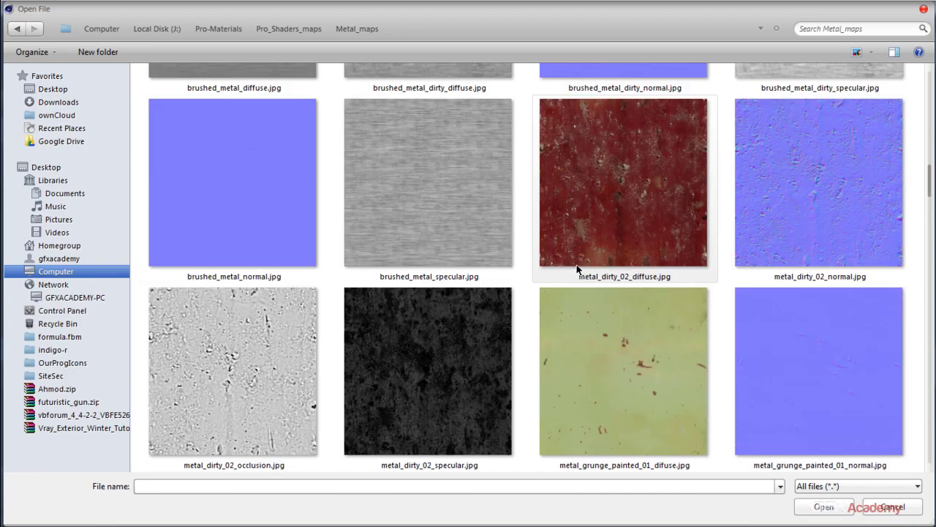
scroll(577, 268, up, 2)
double_click(398, 333)
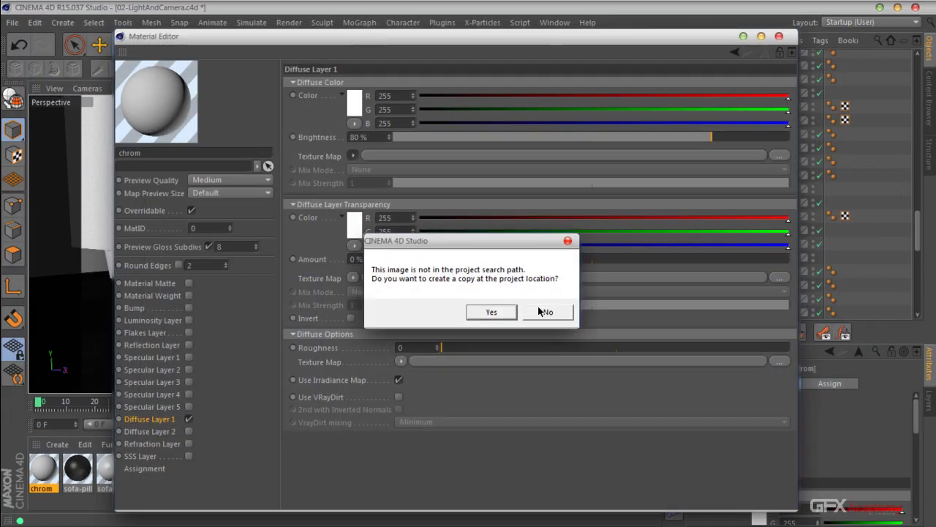
click(490, 311)
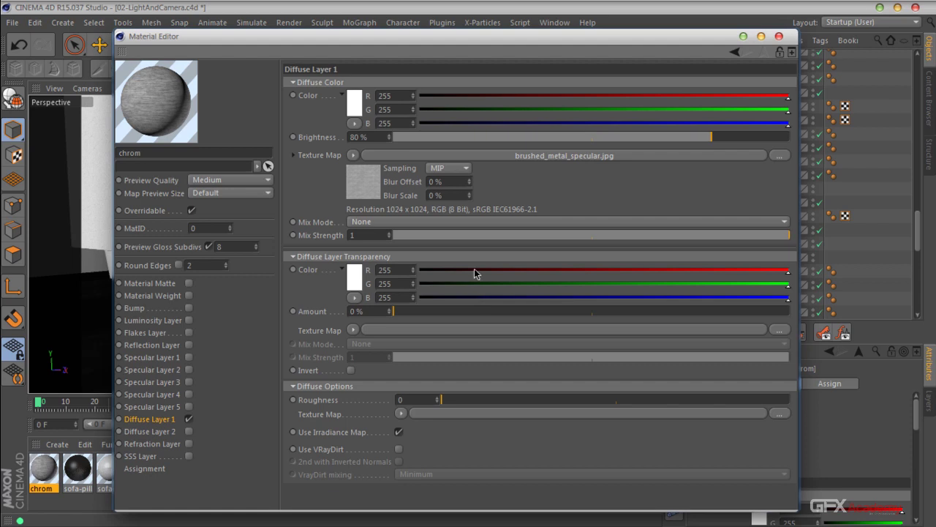
Place the brushed metal bitmap inside a Layer shader and open the shader's layer settings.
click(353, 155)
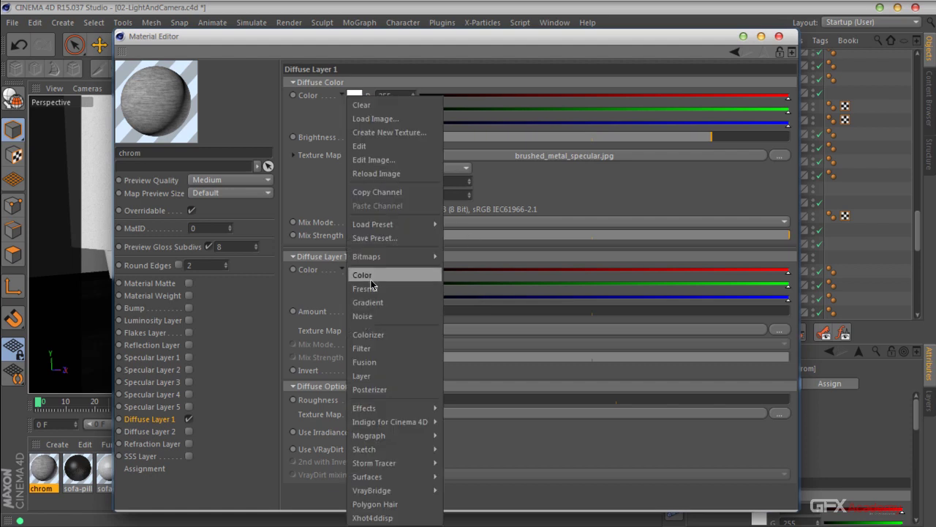
click(379, 375)
click(421, 158)
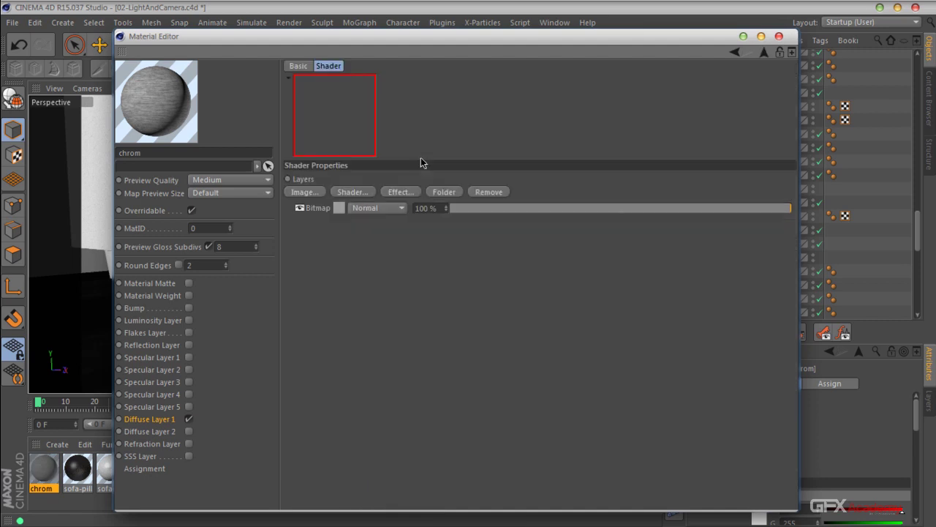
Add a Noise shader above the brushed metal bitmap layer and set its noise type to Poxo.
click(360, 194)
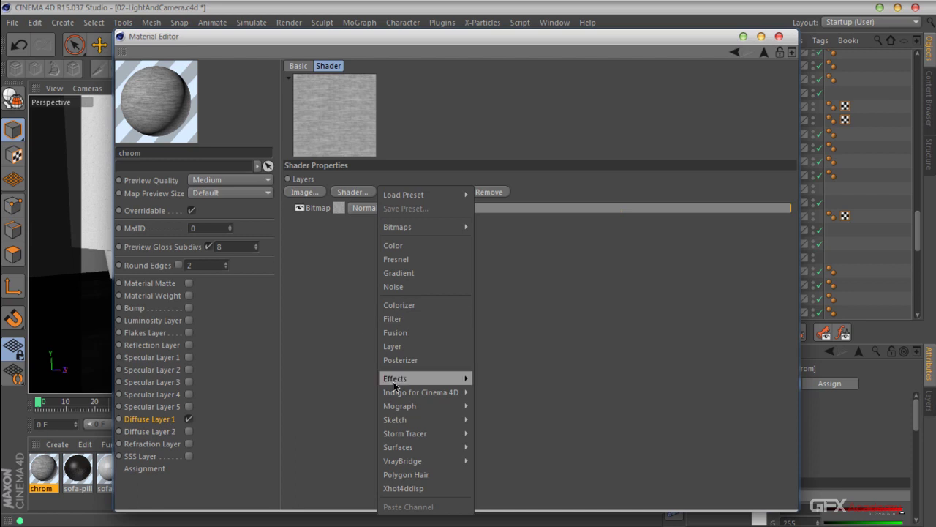
click(401, 287)
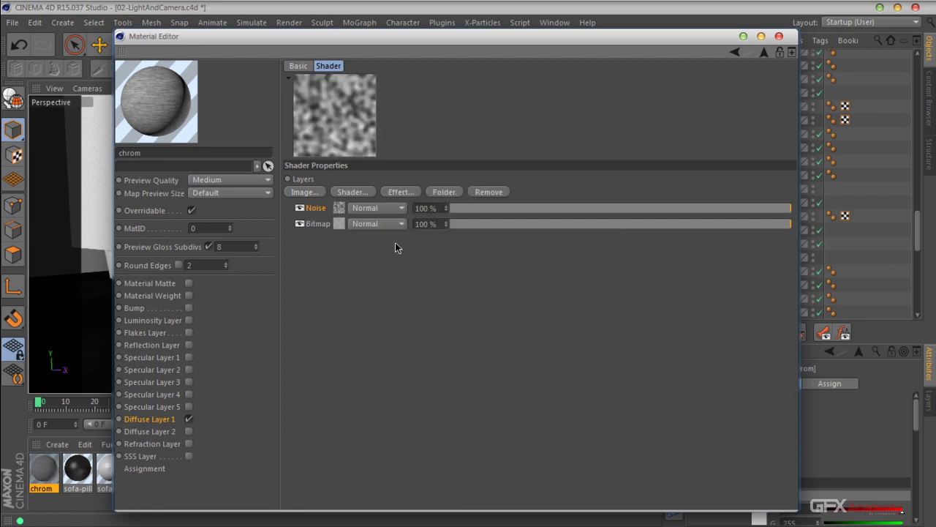
click(338, 205)
click(442, 217)
click(446, 348)
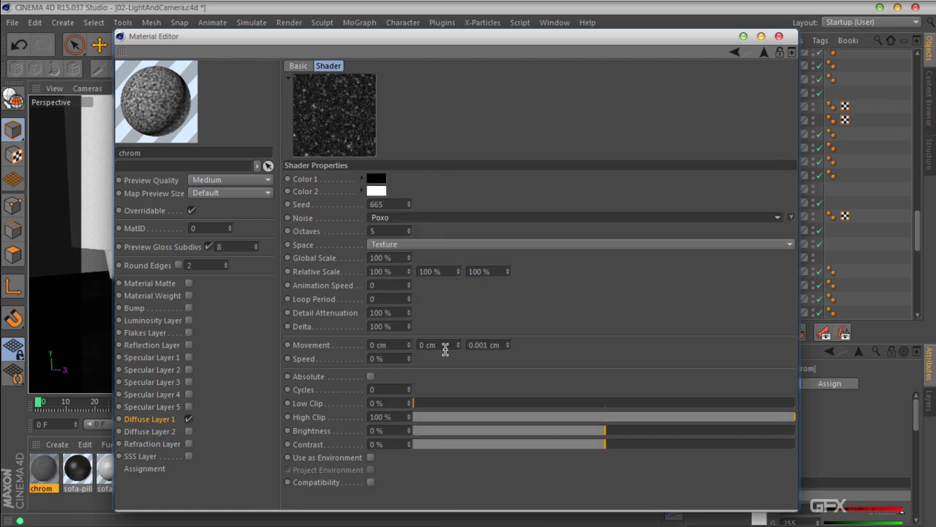
Set the Poxo noise's Global Scale to 450% and its Low Clip to 22%.
double_click(386, 258)
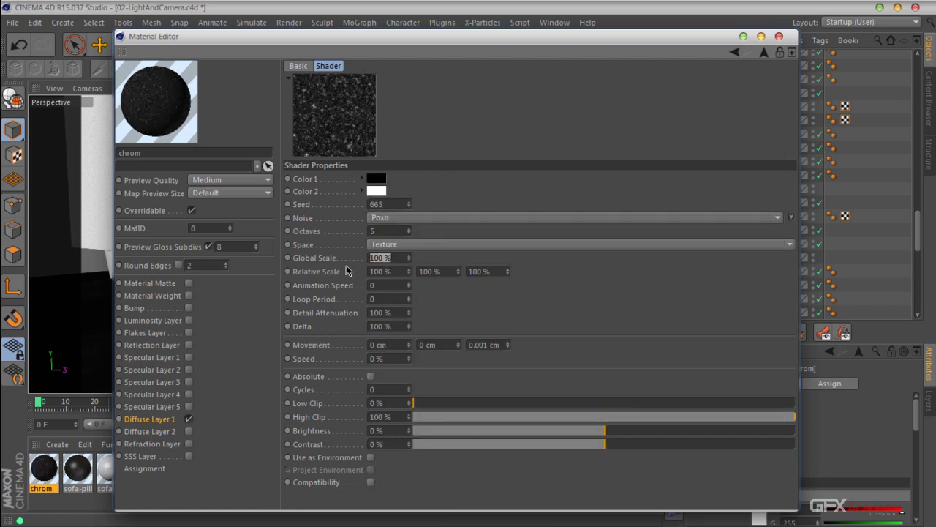
text(450)
key(Return)
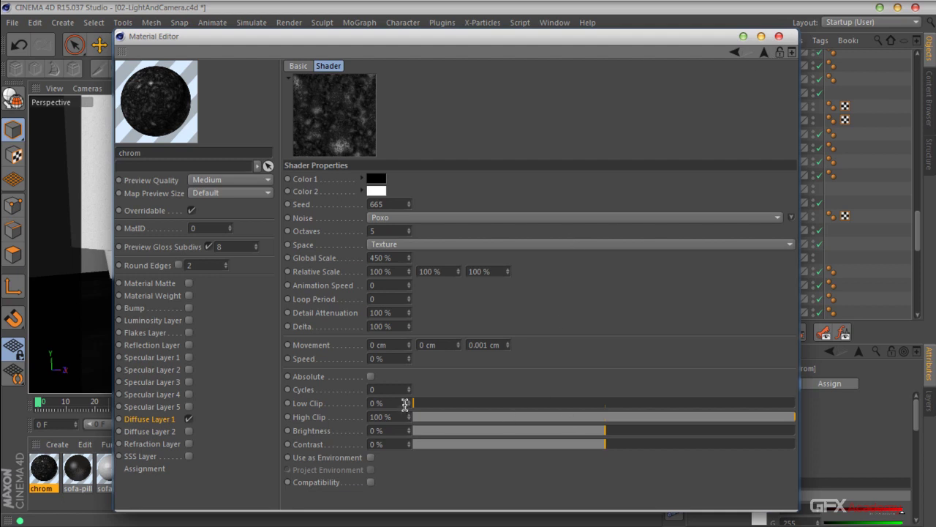
drag(451, 404, 495, 403)
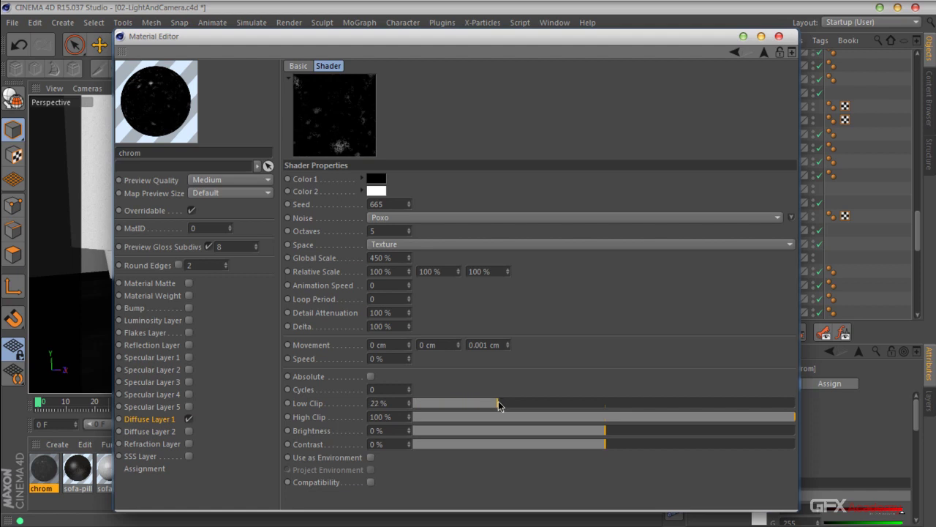
Return to the layer list and try several blend modes on the Noise layer, ending with Dodge.
click(763, 52)
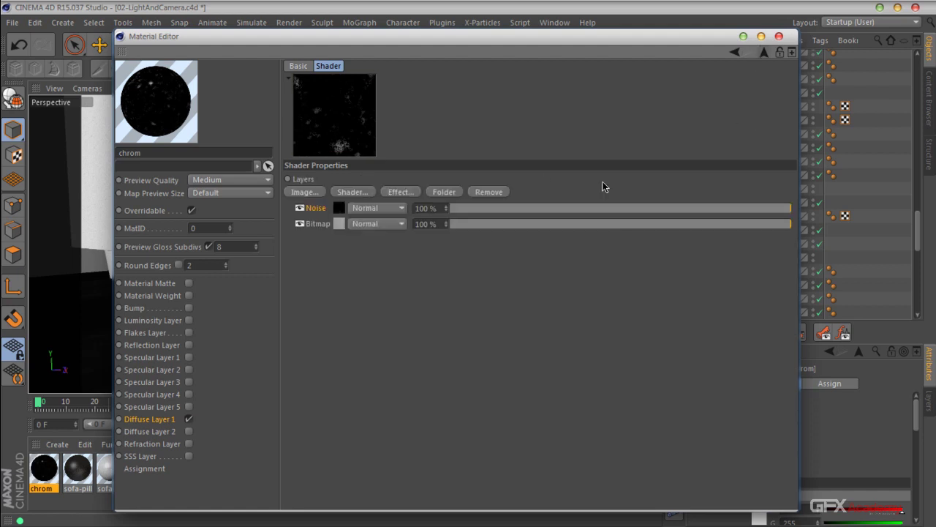
click(376, 211)
click(379, 241)
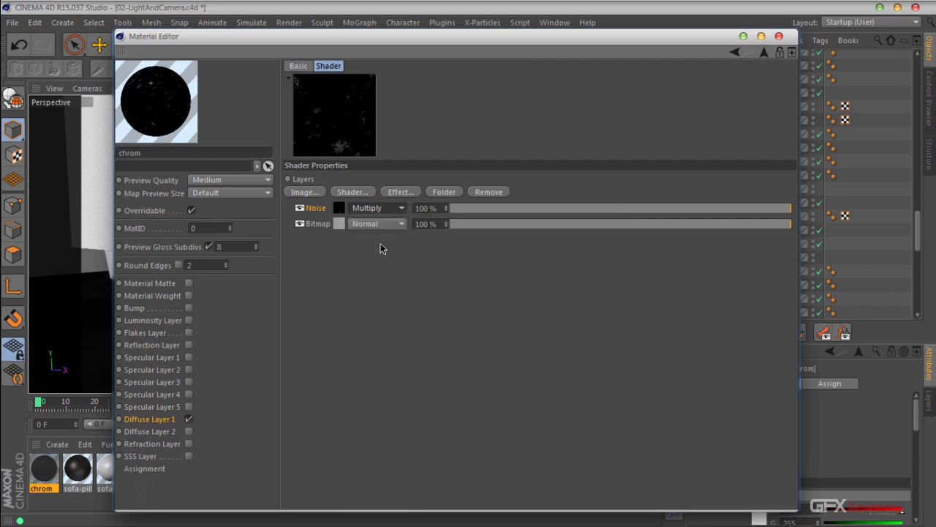
click(371, 211)
click(376, 224)
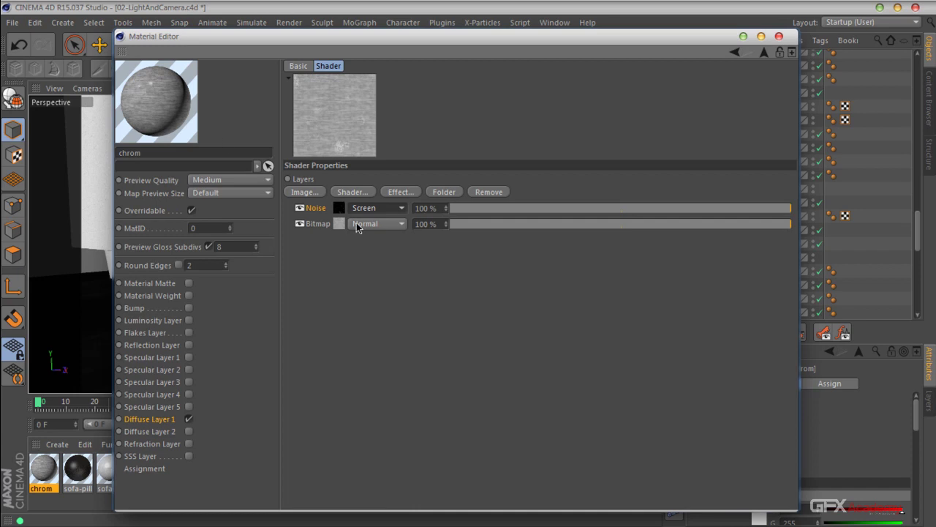
click(375, 210)
click(377, 222)
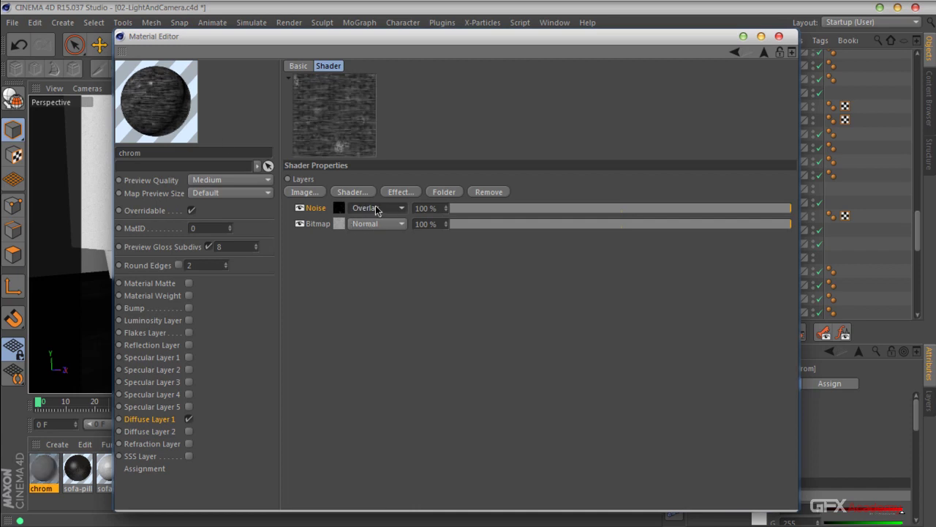
scroll(376, 210, down, 2)
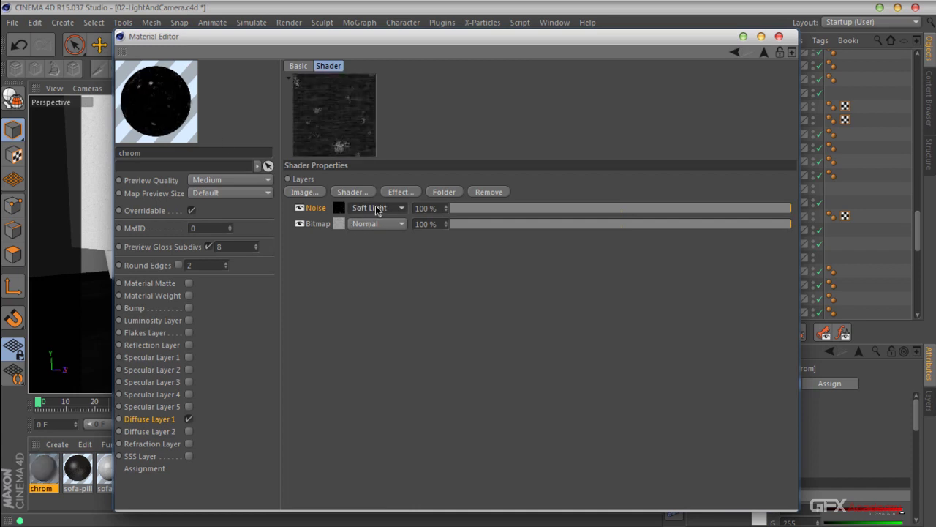
scroll(376, 210, down, 1)
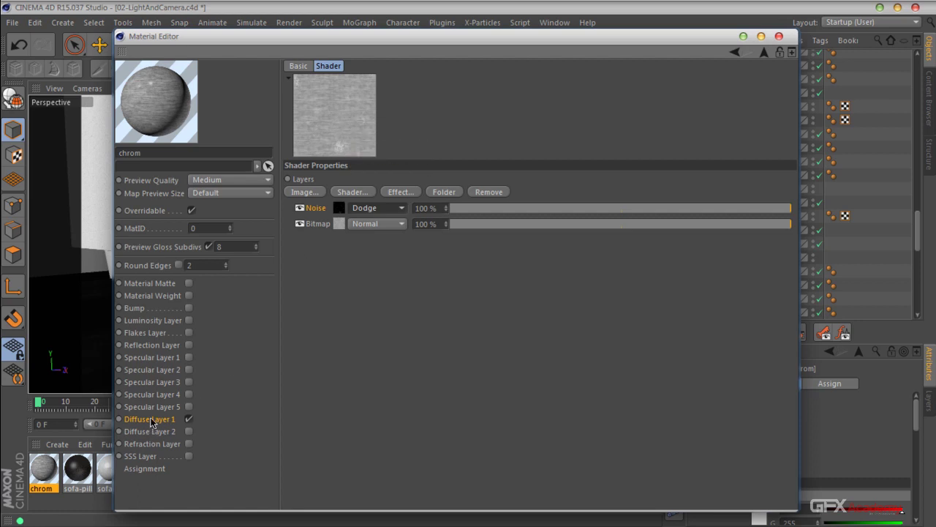
Enable Specular Layer 1 on the chrom material and set its Anisotropy to -0.25.
click(174, 358)
click(189, 357)
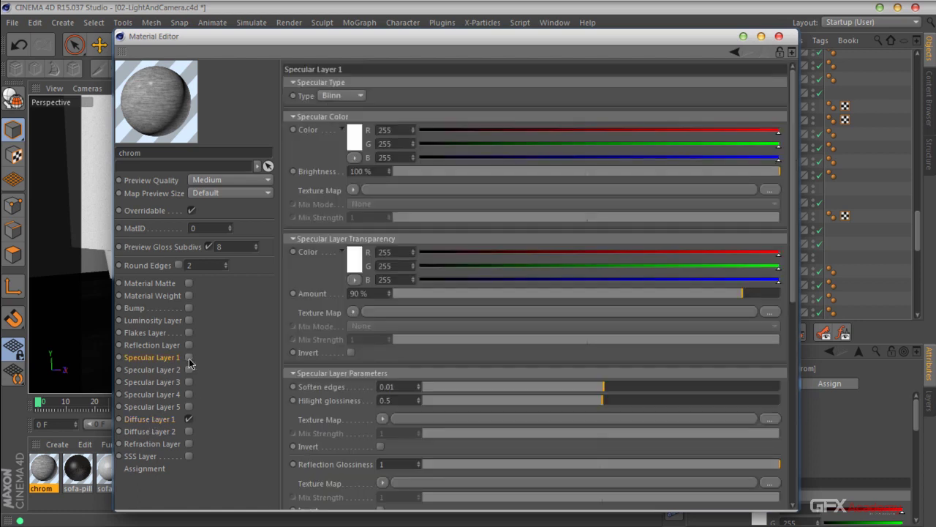
scroll(402, 359, down, 1)
drag(402, 345, 408, 87)
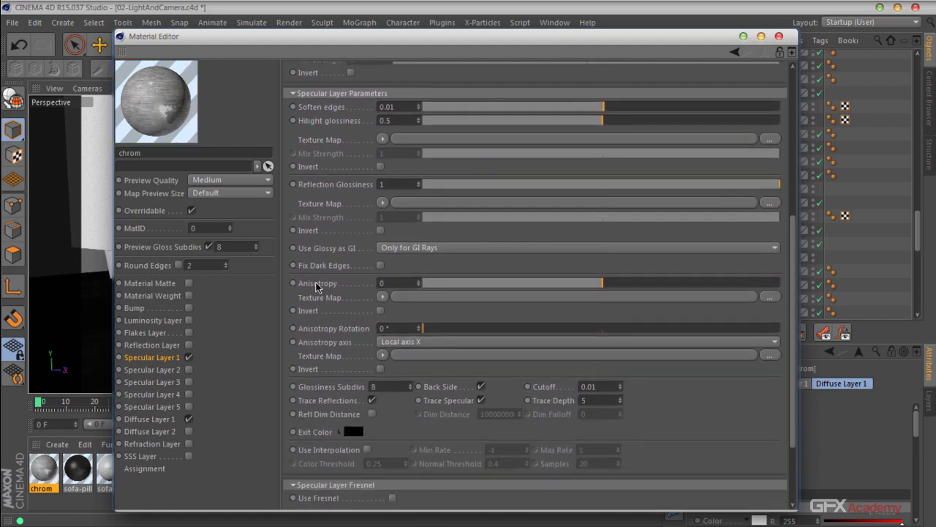
drag(605, 287, 521, 276)
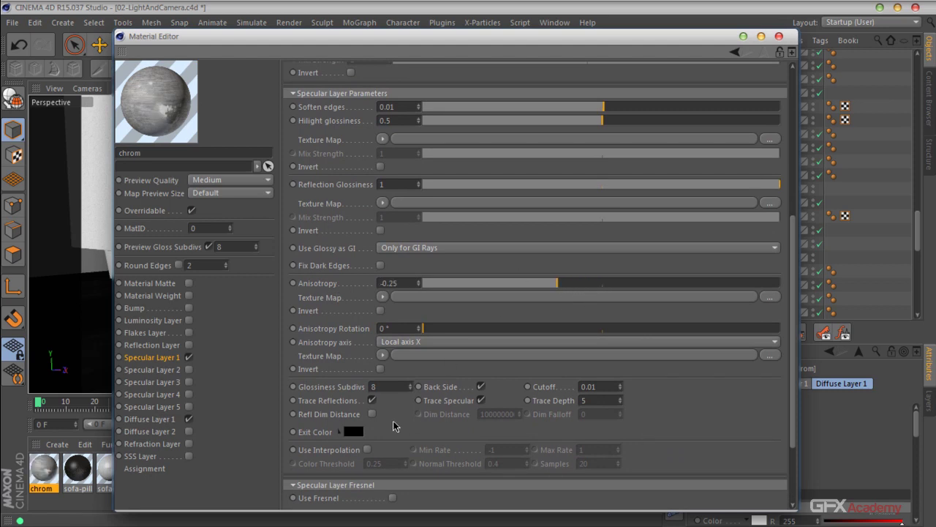
Set the highlight glossiness of Specular Layer 1 to 0.77.
middle_drag(552, 270, 530, 381)
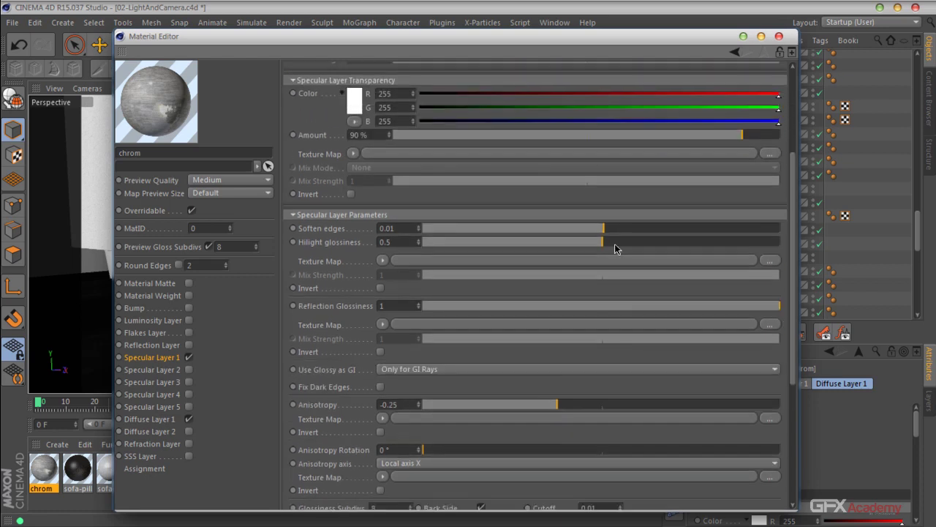
drag(607, 247, 670, 250)
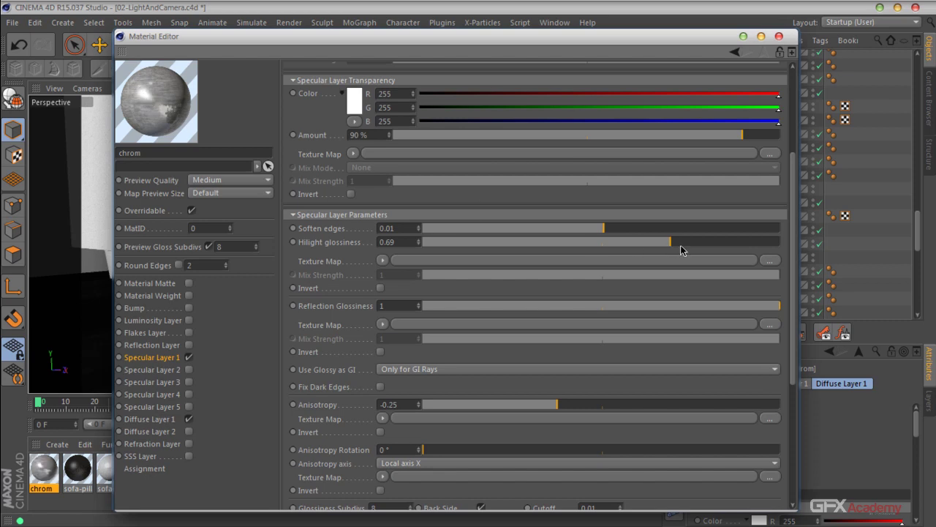
drag(668, 242, 710, 242)
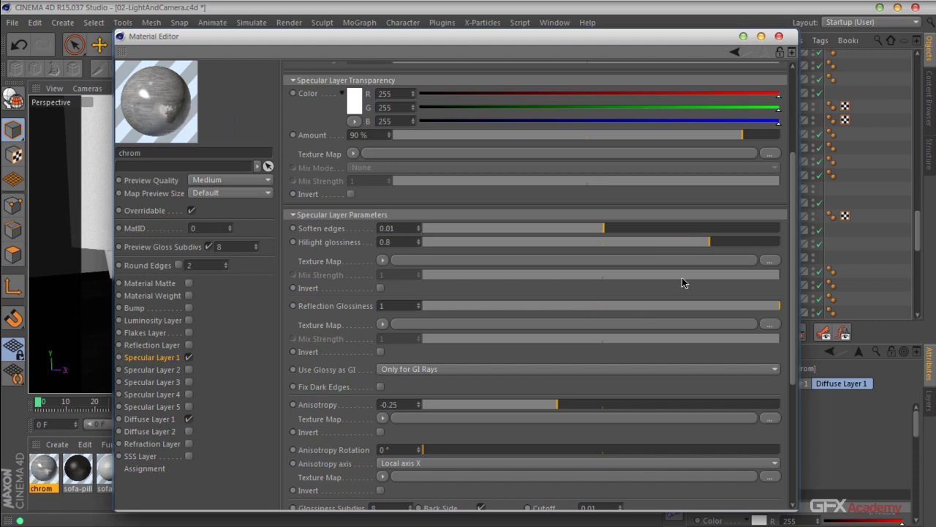
drag(707, 241, 700, 242)
scroll(627, 327, down, 1)
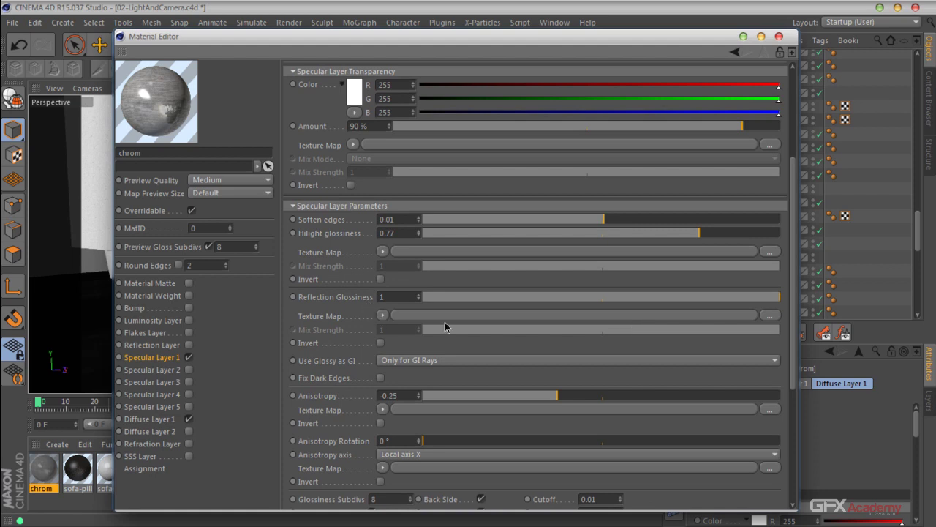
Set Specular Layer 1's Reflection Glossiness to 0.91 and its transparency amount to 69%.
drag(774, 303, 749, 302)
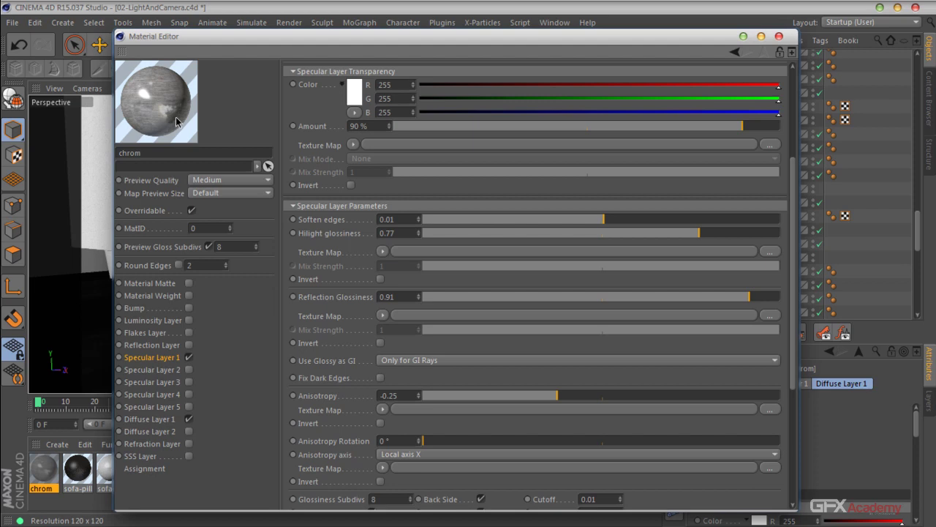
middle_drag(558, 351, 533, 389)
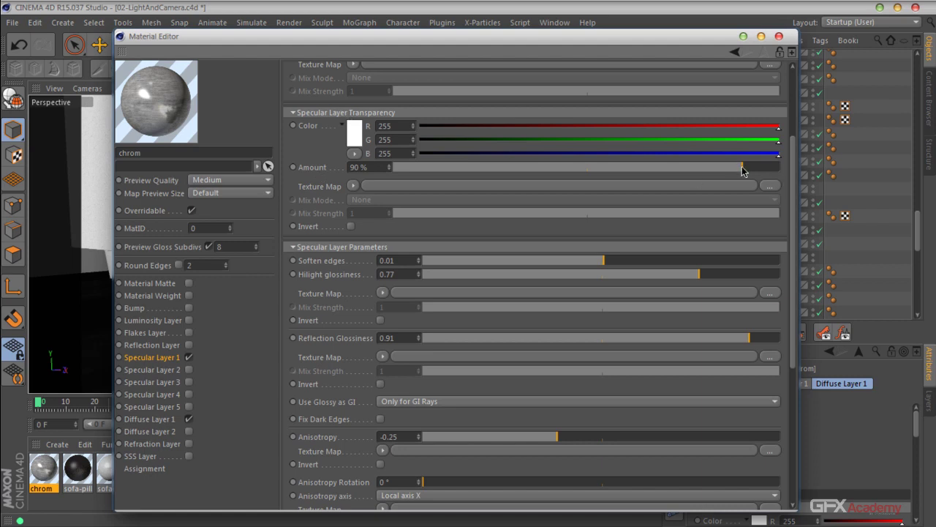
drag(742, 170, 662, 172)
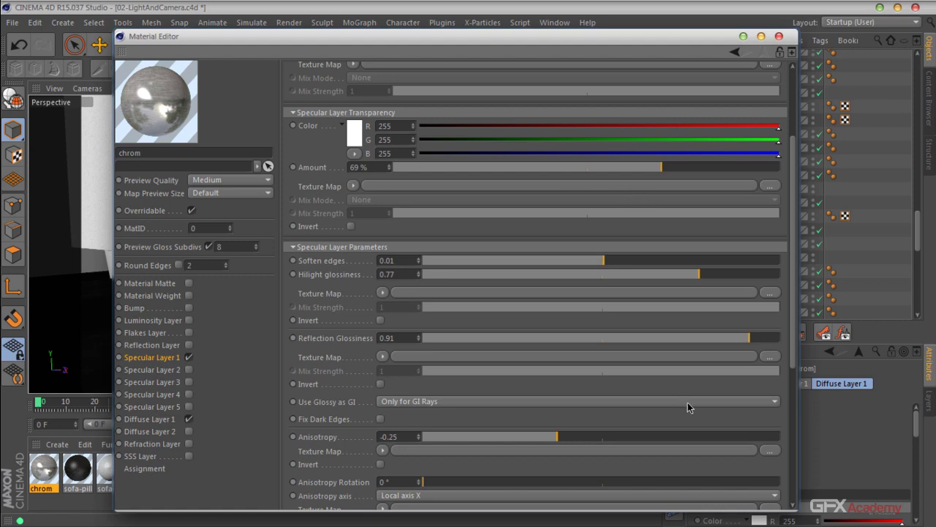
Set Specular Layer 1's Anisotropy to -0.5 and its Reflection Glossiness to 0.81.
scroll(668, 390, down, 3)
drag(565, 350, 540, 350)
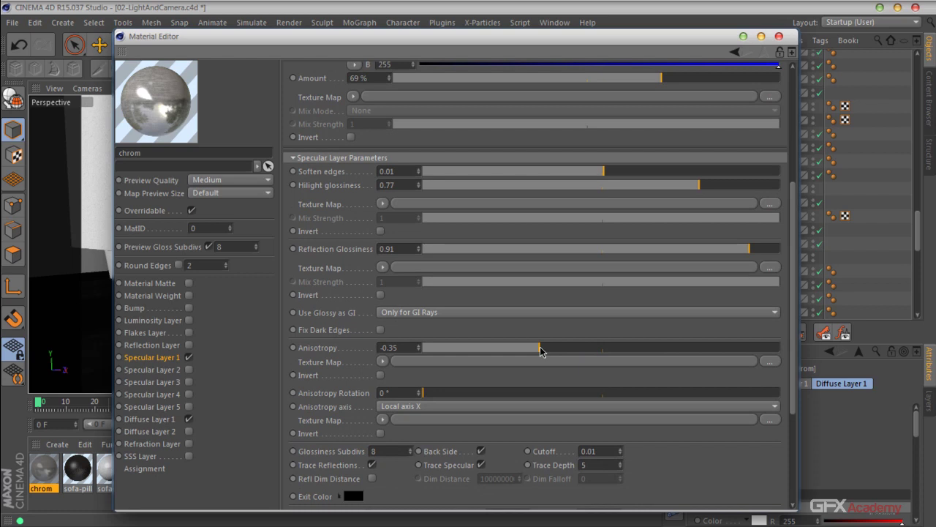
drag(541, 351, 512, 352)
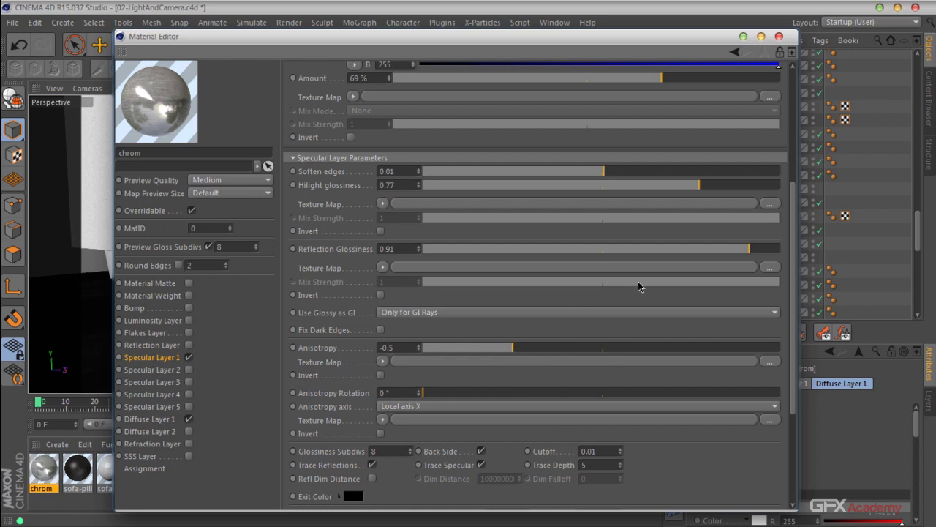
drag(740, 254, 714, 252)
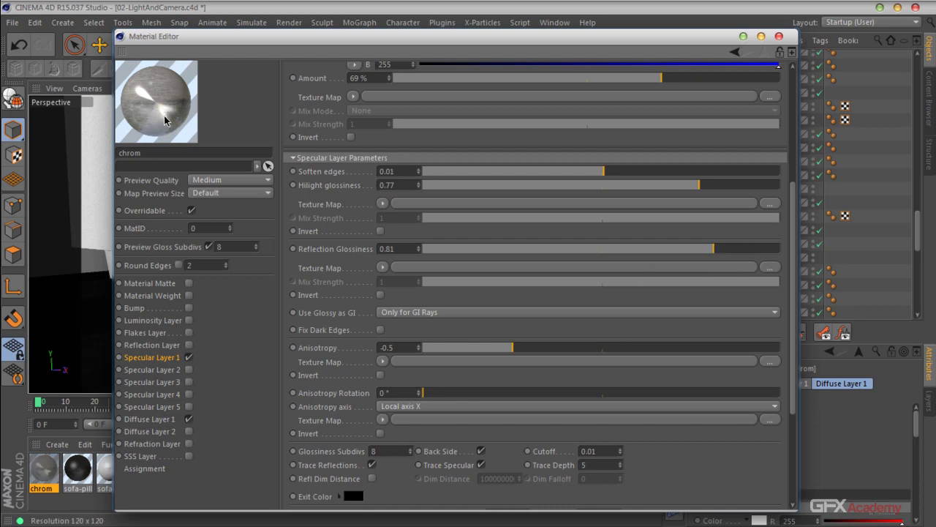
drag(402, 141, 404, 369)
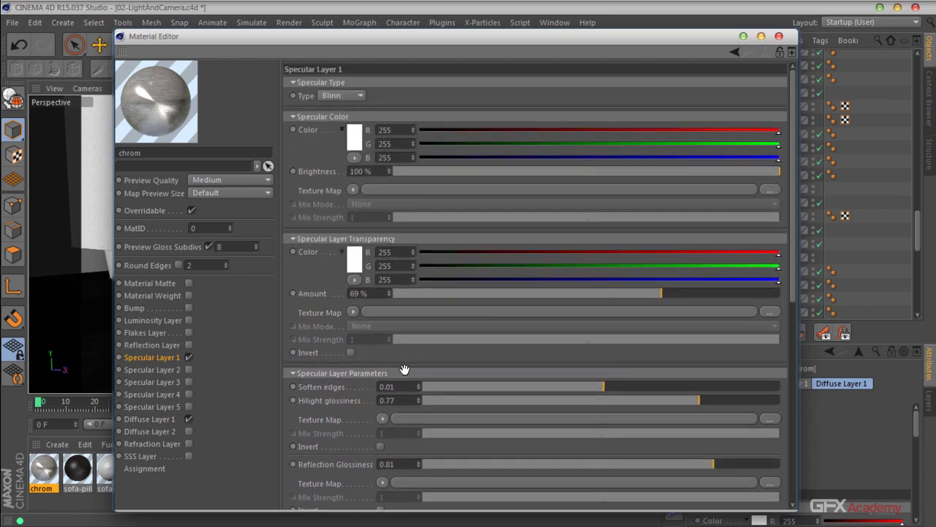
Enable Specular Layer 2 on the chrom material and set its highlight glossiness to 0.46.
click(173, 421)
click(151, 370)
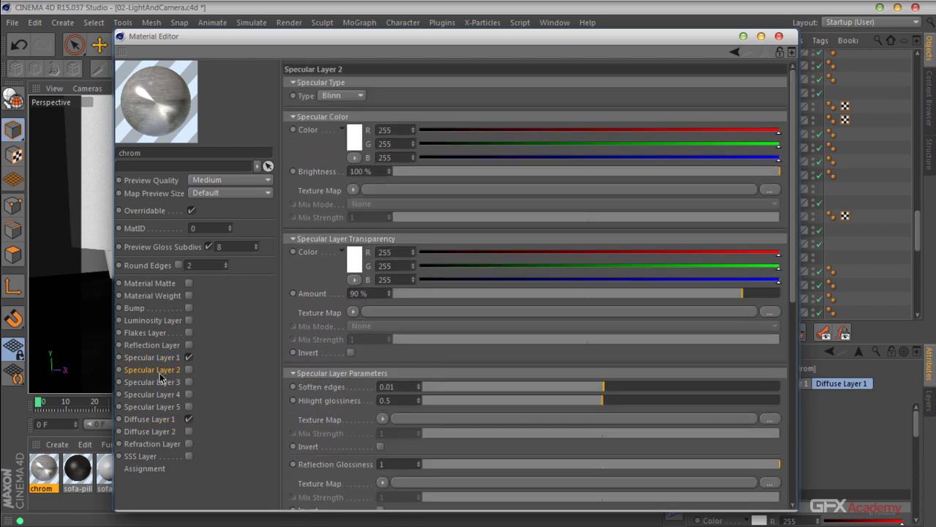
click(188, 370)
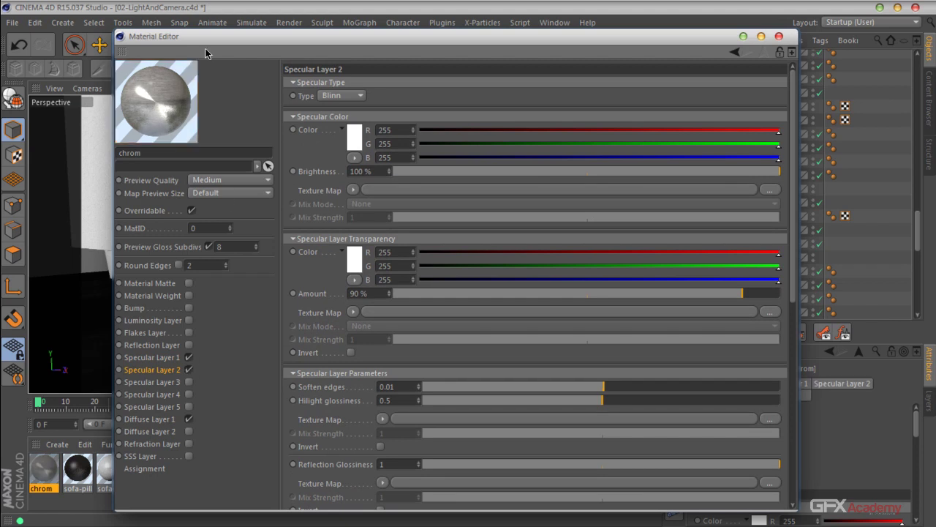
scroll(453, 356, down, 3)
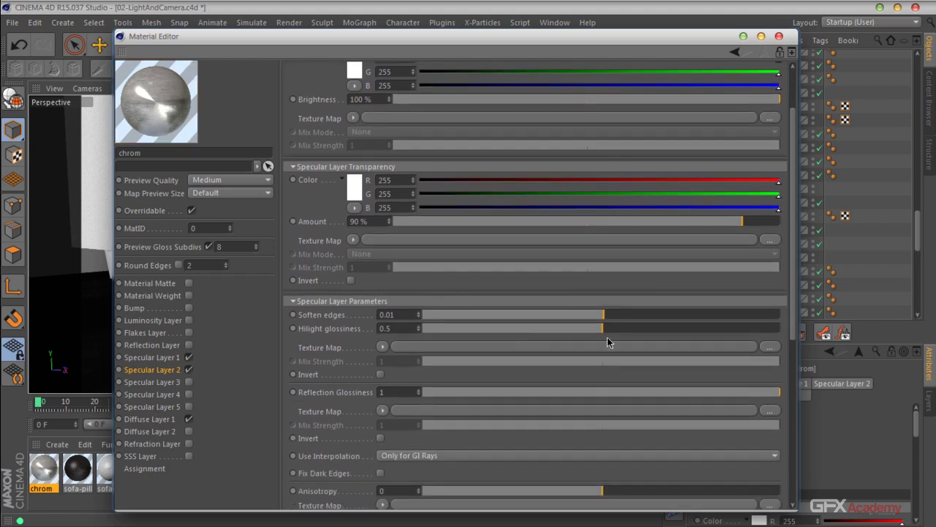
drag(604, 328, 588, 330)
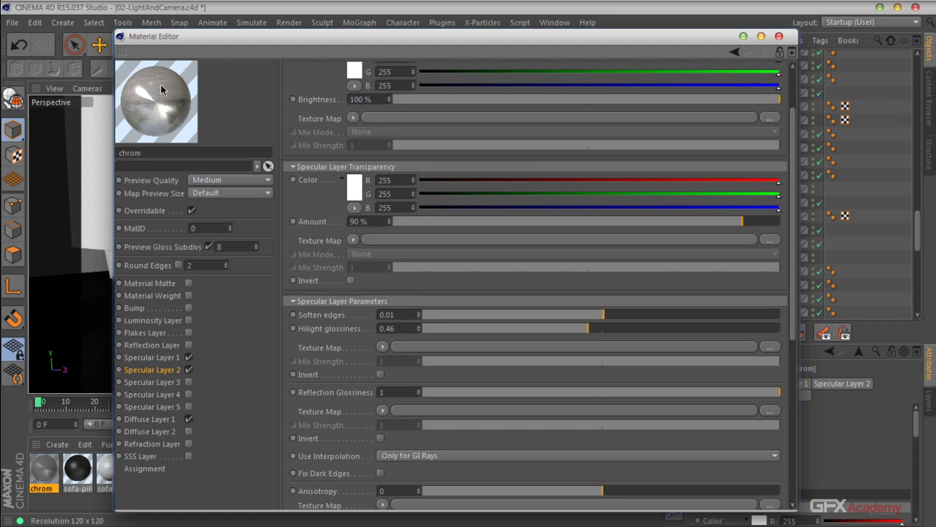
Set Specular Layer 2's Reflection Glossiness to 0.86 and its transparency amount to 79%.
middle_drag(593, 376, 584, 246)
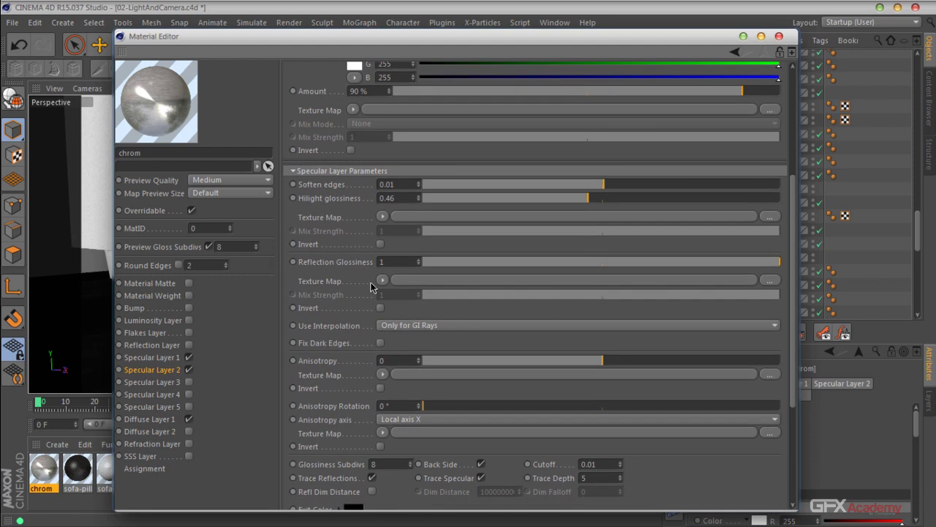
drag(772, 265, 731, 262)
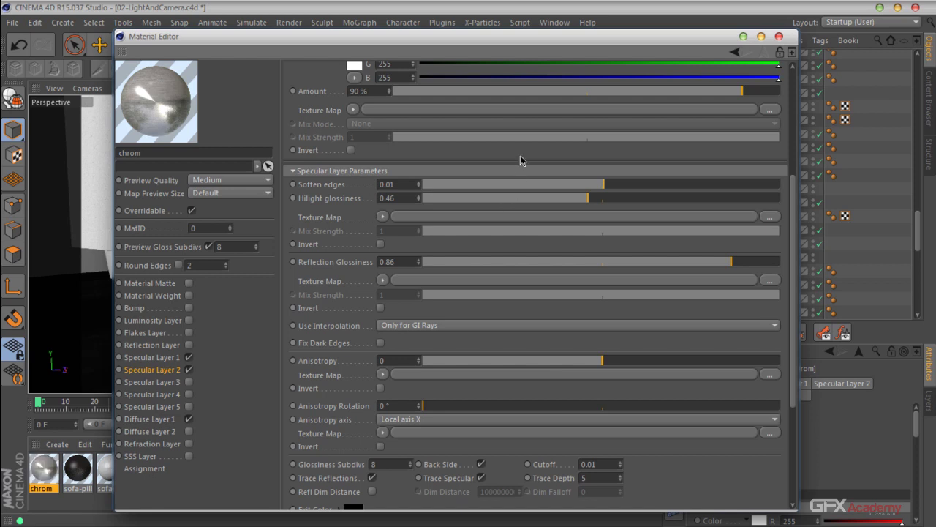
scroll(520, 160, up, 5)
drag(743, 231, 729, 232)
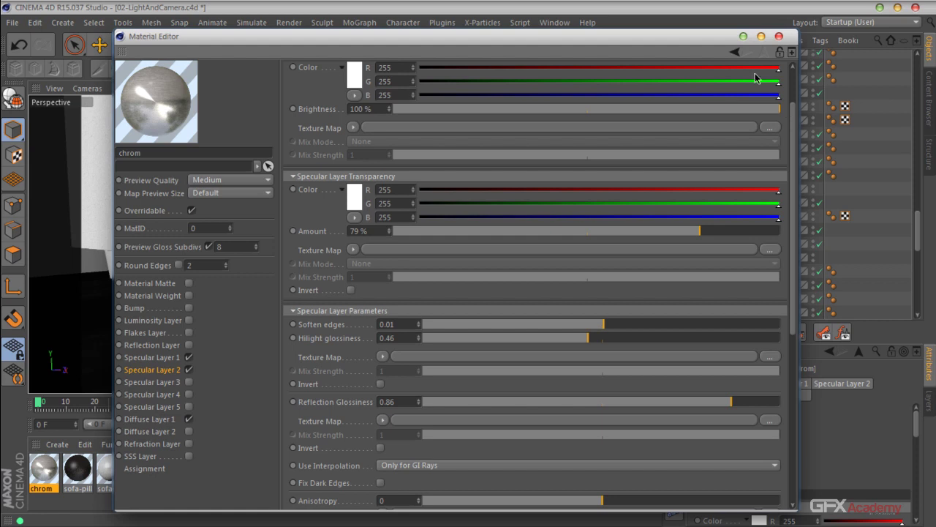
Close the material's settings and apply the chrom material to the selected front sofa leg, the Cone object.
click(778, 37)
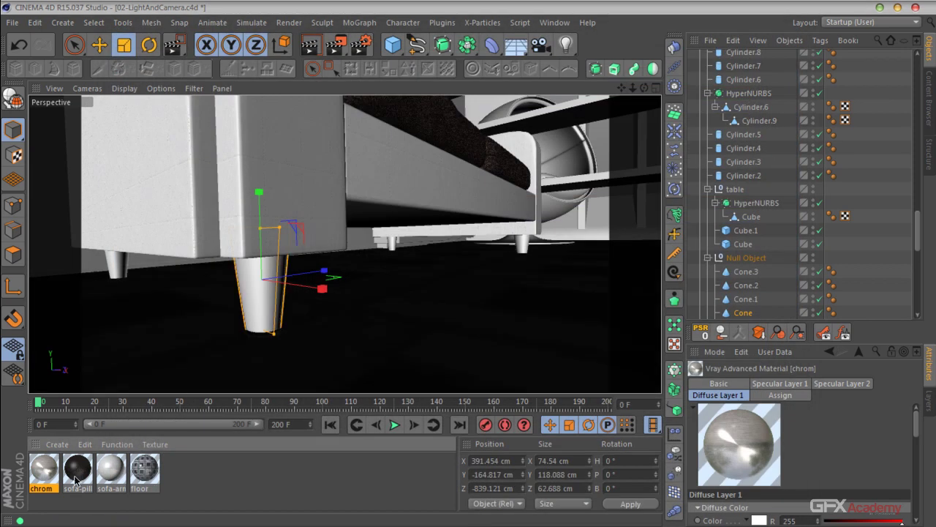
drag(44, 476, 271, 294)
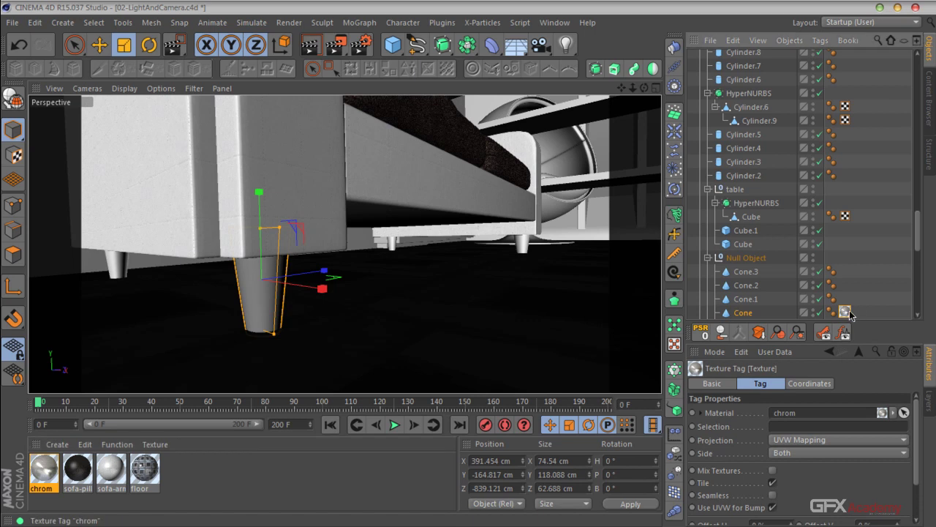
Set the projection of the chrom texture on the front sofa leg to Cubic.
click(835, 438)
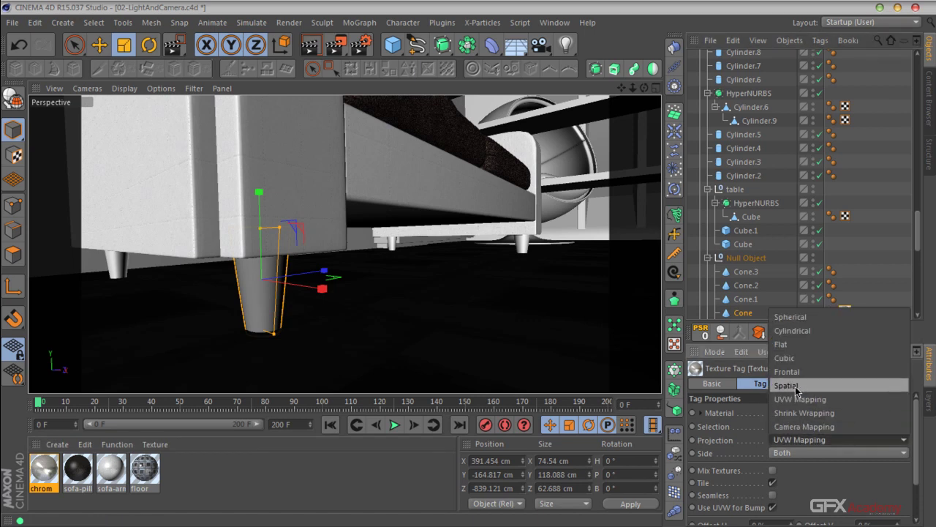
click(794, 358)
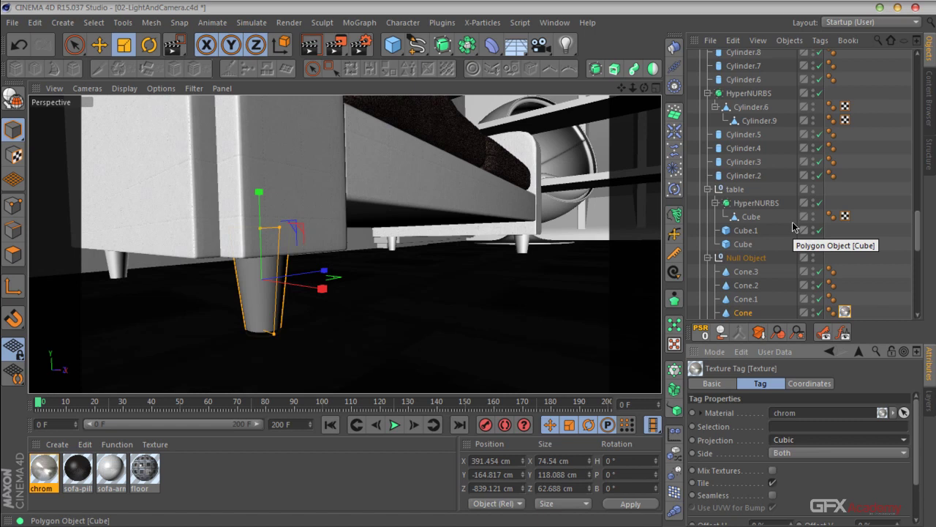
scroll(285, 307, up, 1)
scroll(273, 316, up, 5)
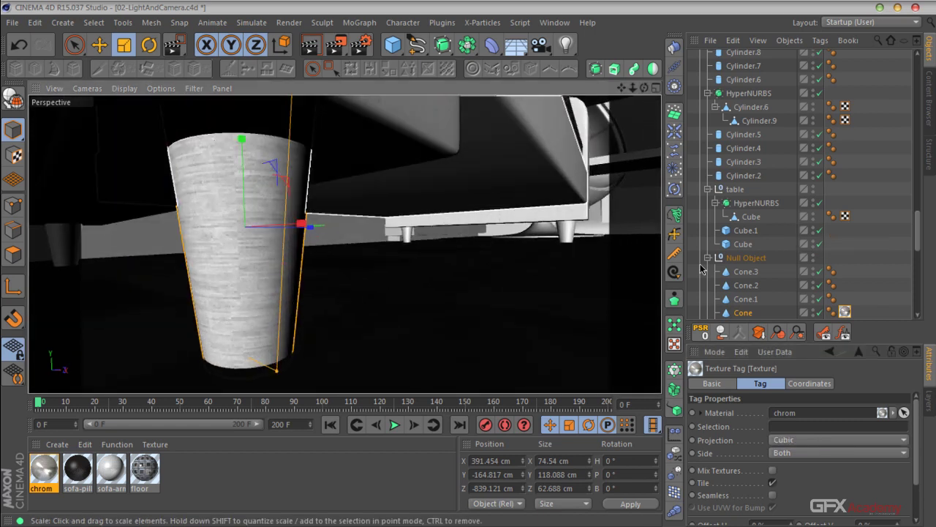
Switch to texture editing and move the leg's chrom projection to an offset of 10.8% in X and -12% in Y.
click(12, 154)
key(e)
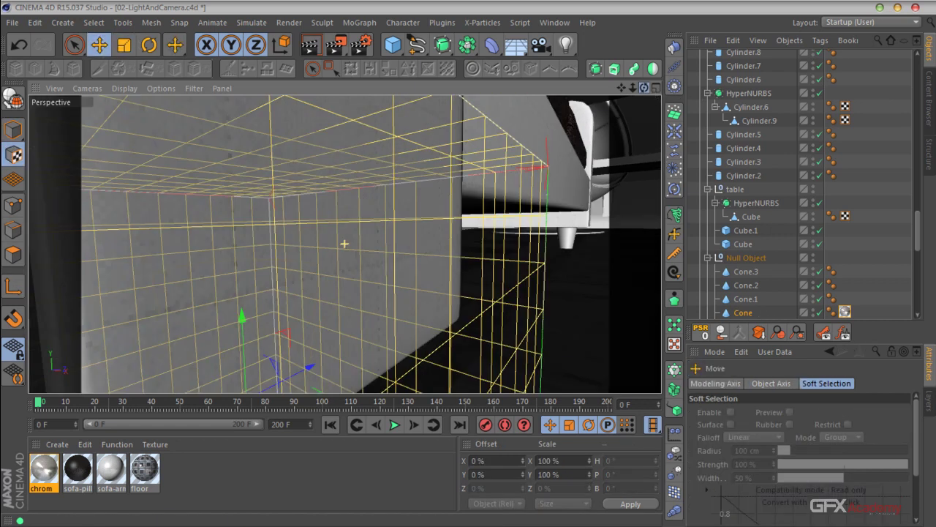
mouse_move(643, 87)
mouse_down()
mouse_move(636, 93)
mouse_move(644, 87)
mouse_move(646, 99)
mouse_up()
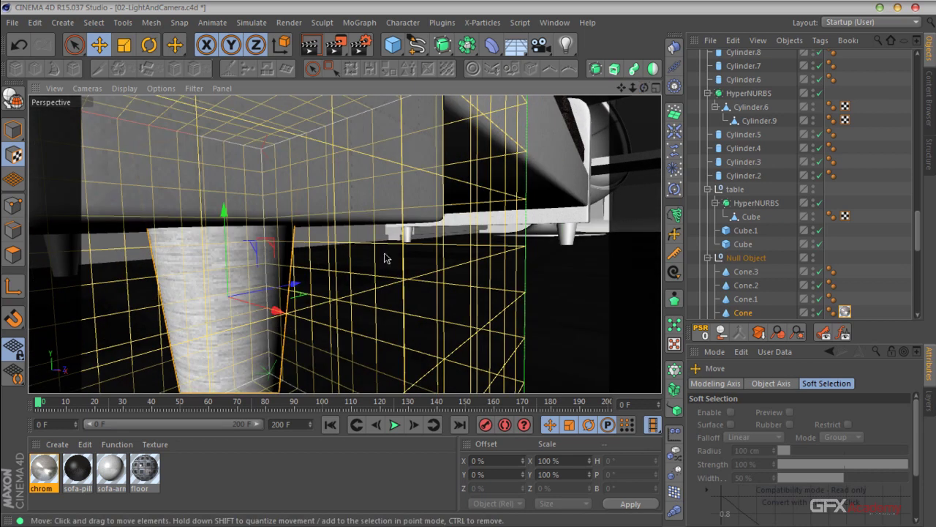
mouse_move(223, 211)
mouse_down()
mouse_move(224, 246)
mouse_move(219, 204)
mouse_move(221, 213)
mouse_up()
drag(275, 310, 313, 313)
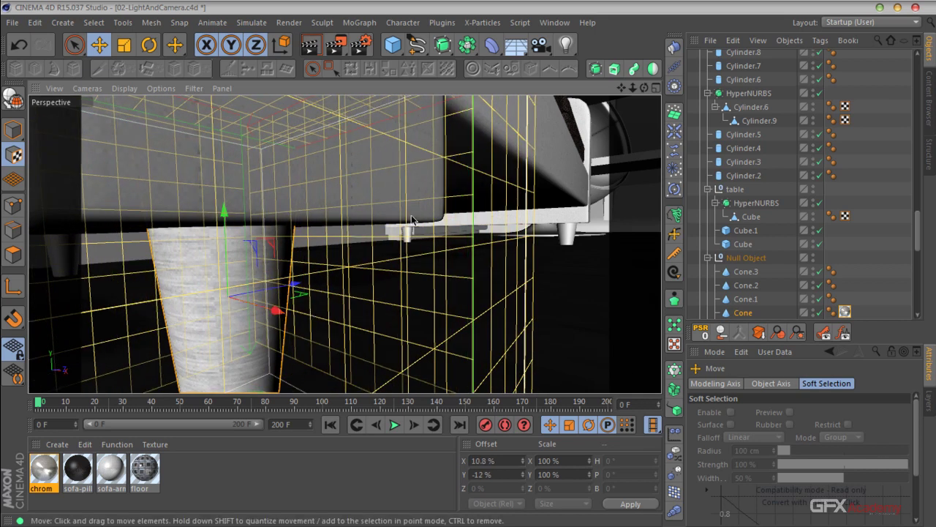
Scale the chrom texture projection on the front sofa leg to 19.8% in X and 184.4% in Y.
click(124, 45)
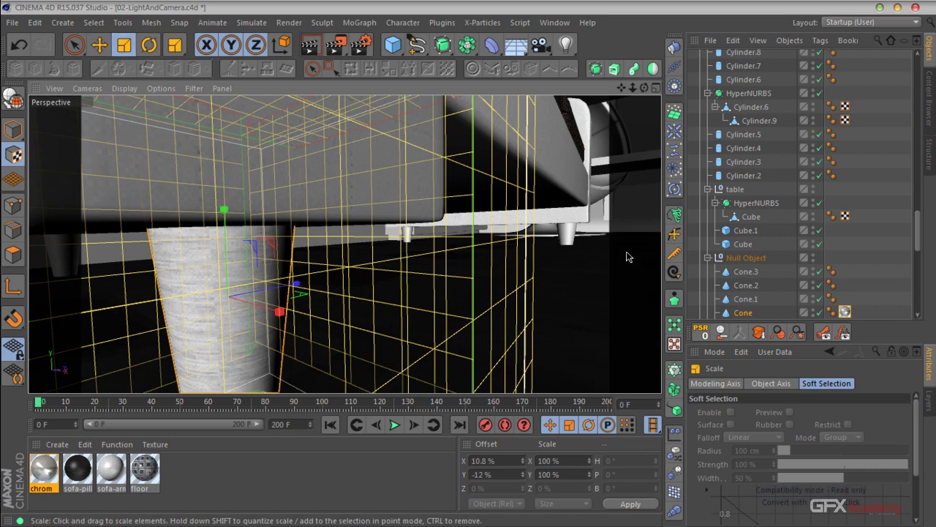
drag(279, 311, 573, 286)
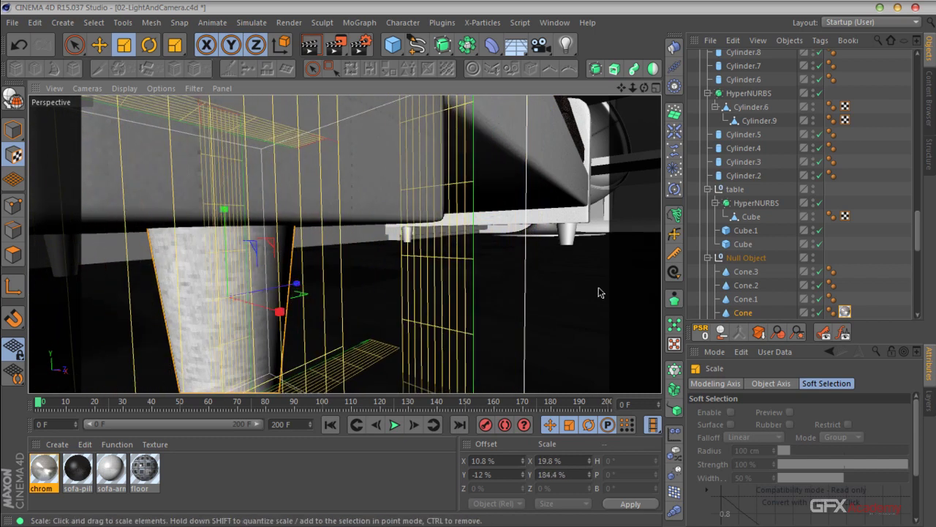
click(871, 308)
Render a region of the viewport around the front sofa leg to preview the chrom material.
alt+drag(252, 260, 321, 201)
drag(335, 45, 366, 69)
drag(311, 205, 97, 426)
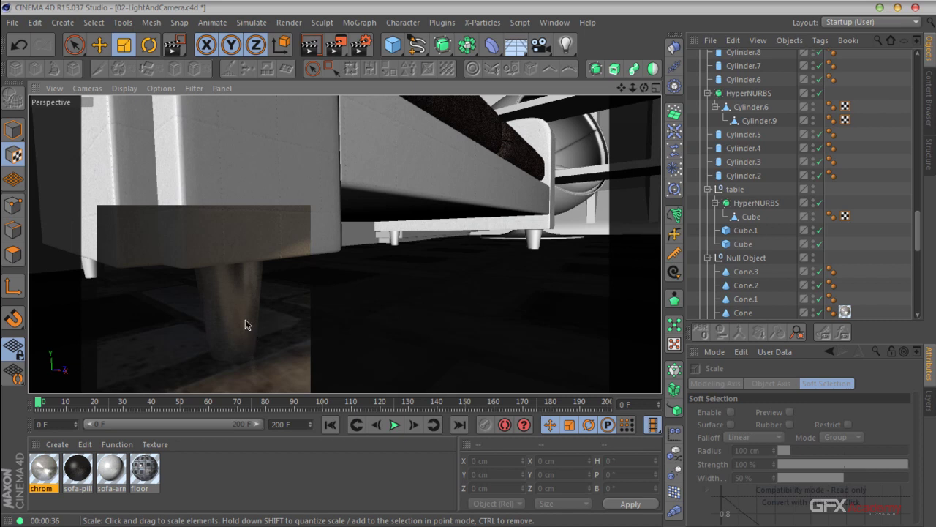
Raise the Reflection Glossiness of the chrom material's Specular Layer 1 to 0.92 and close its settings.
double_click(44, 468)
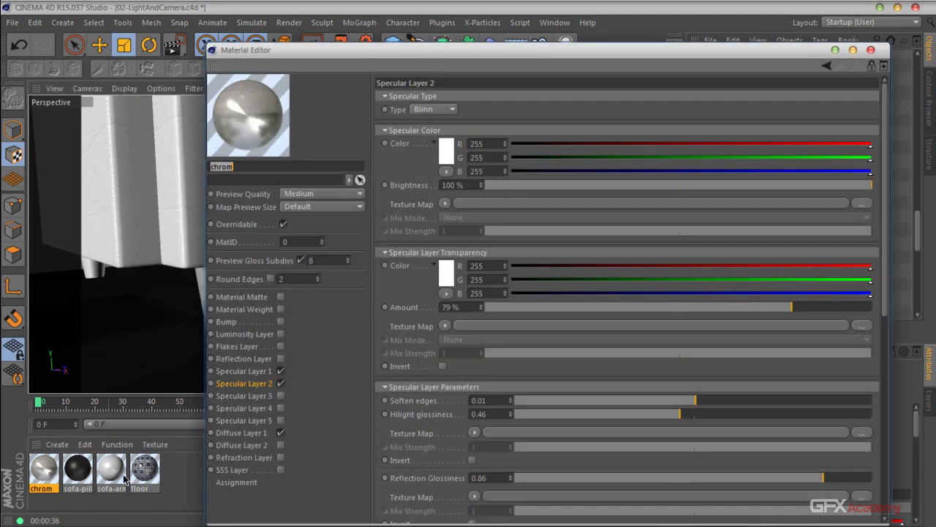
click(245, 371)
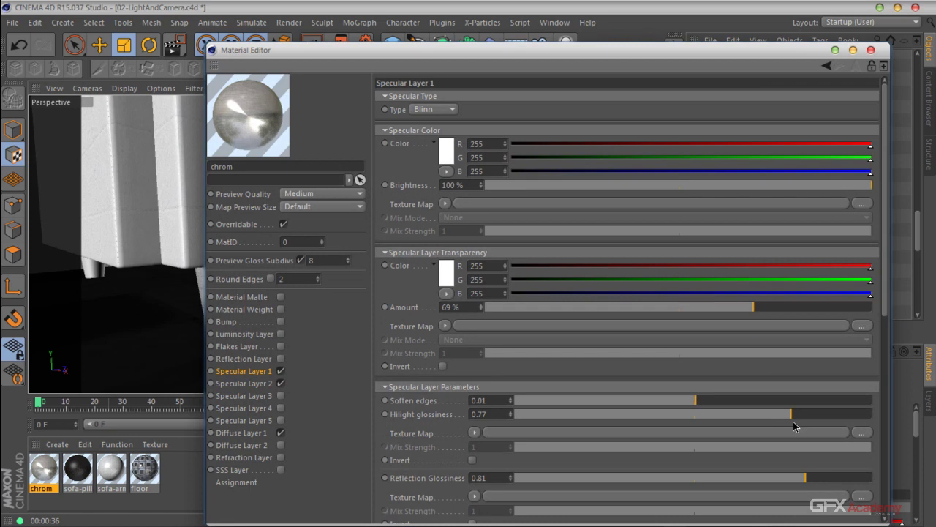
middle_drag(796, 461, 774, 357)
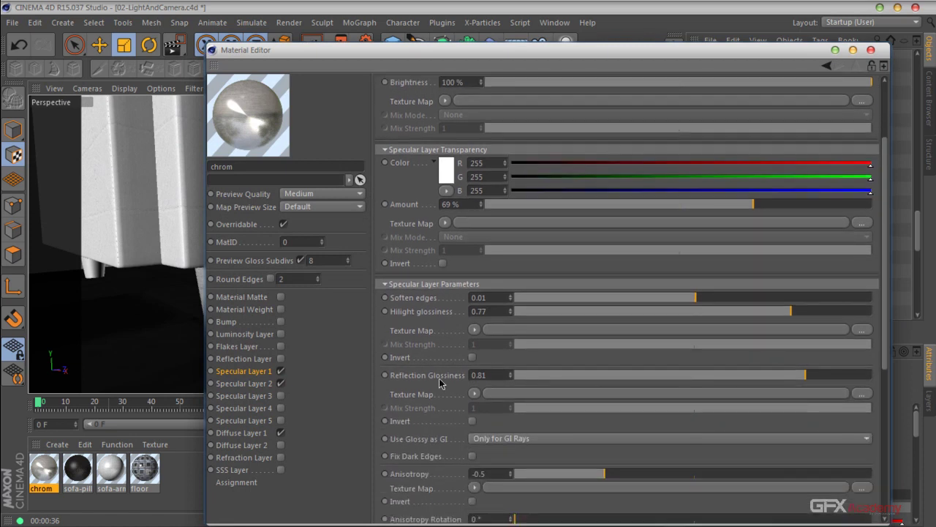
drag(809, 377, 844, 377)
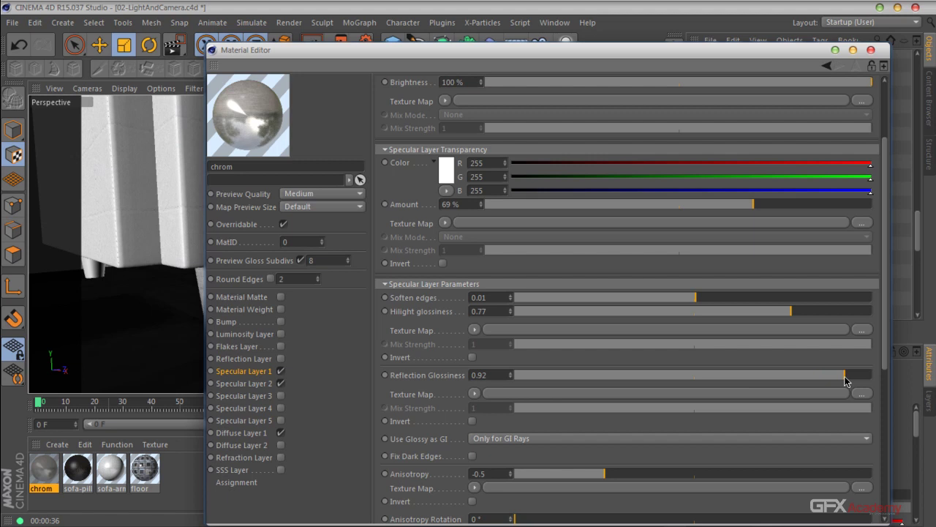
click(871, 49)
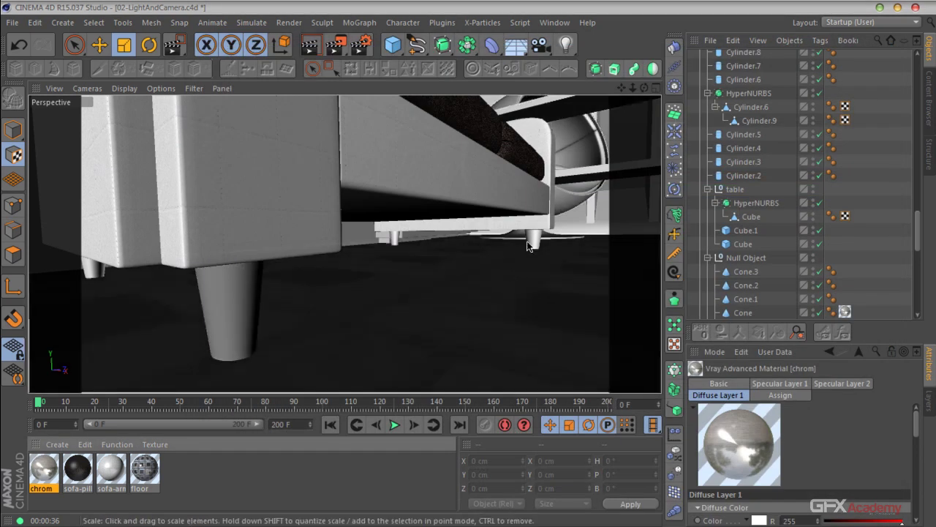
Copy the adjusted chrom texture tag from Cone to the other sofa legs, Cone.1, Cone.2 and Cone.3.
mouse_move(917, 242)
mouse_down()
mouse_move(915, 269)
mouse_move(914, 256)
mouse_up()
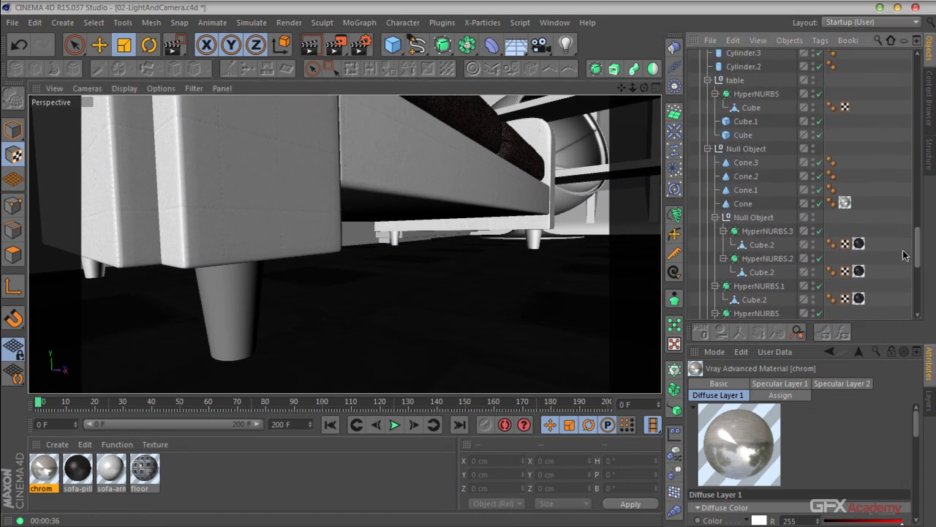
click(845, 204)
drag(847, 208, 846, 163)
Copy the chrom texture tag from a sofa leg to the Cube object that forms the coffee table frame.
drag(621, 88, 350, 247)
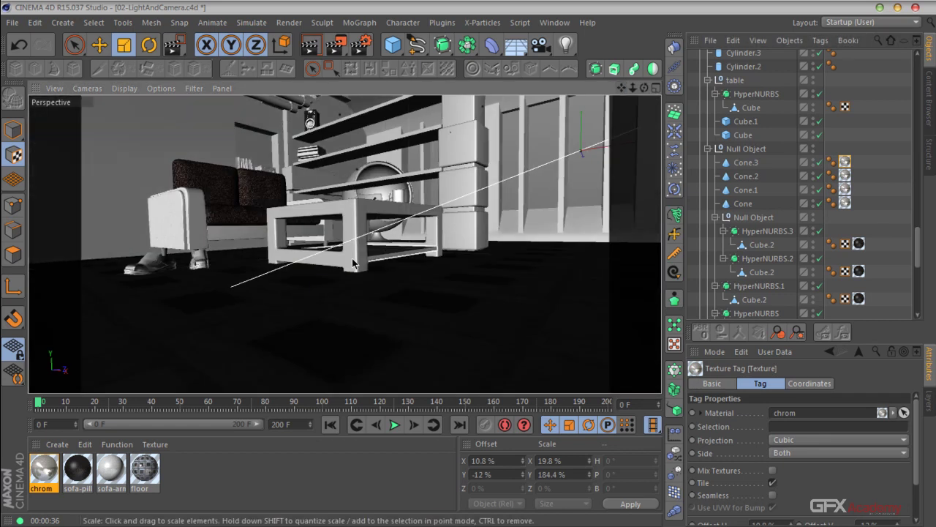
click(358, 254)
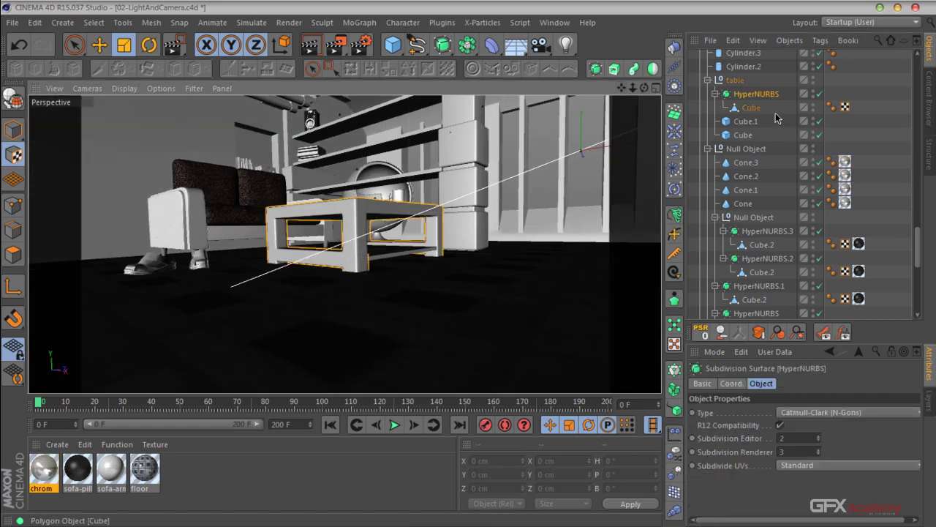
click(751, 108)
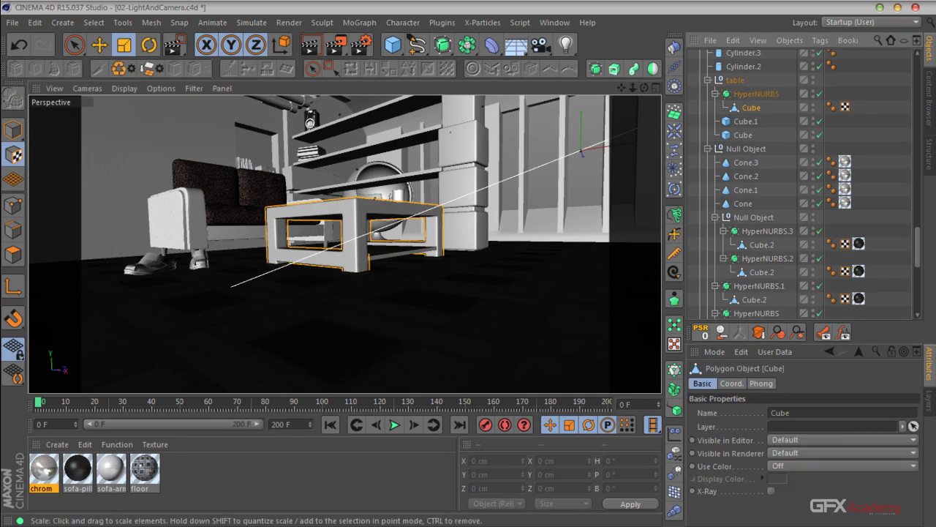
click(845, 162)
ctrl+drag(845, 162, 859, 106)
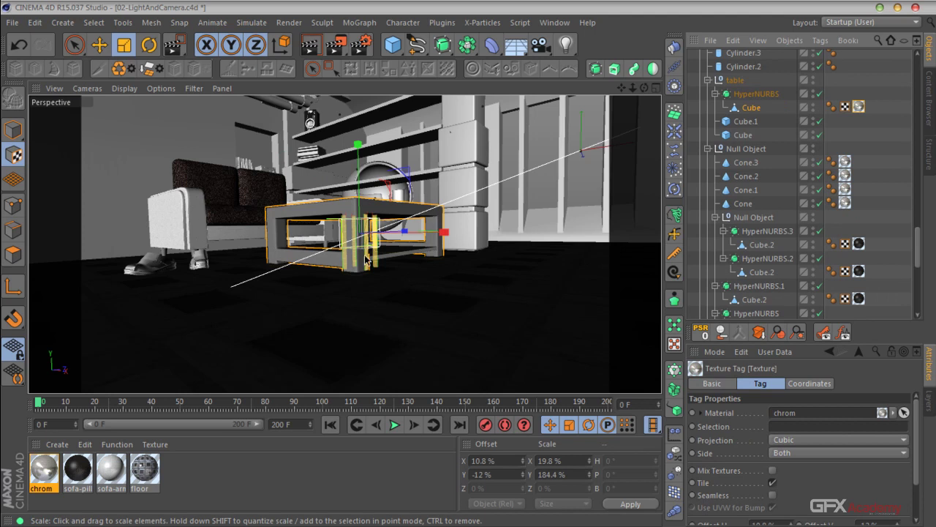
scroll(349, 233, up, 8)
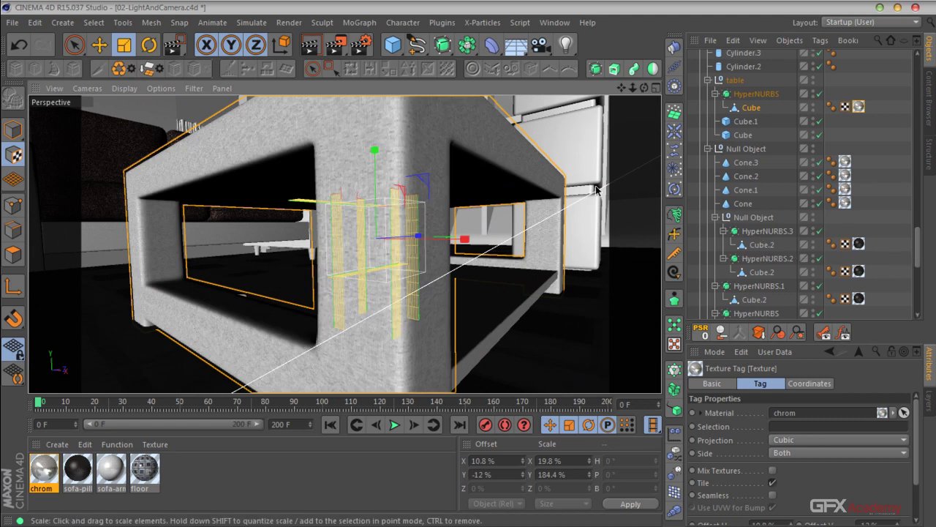
Return to model editing, select the ball chair's Lathe base and replace its missing material with chrom.
scroll(517, 241, down, 5)
alt+drag(543, 215, 237, 281)
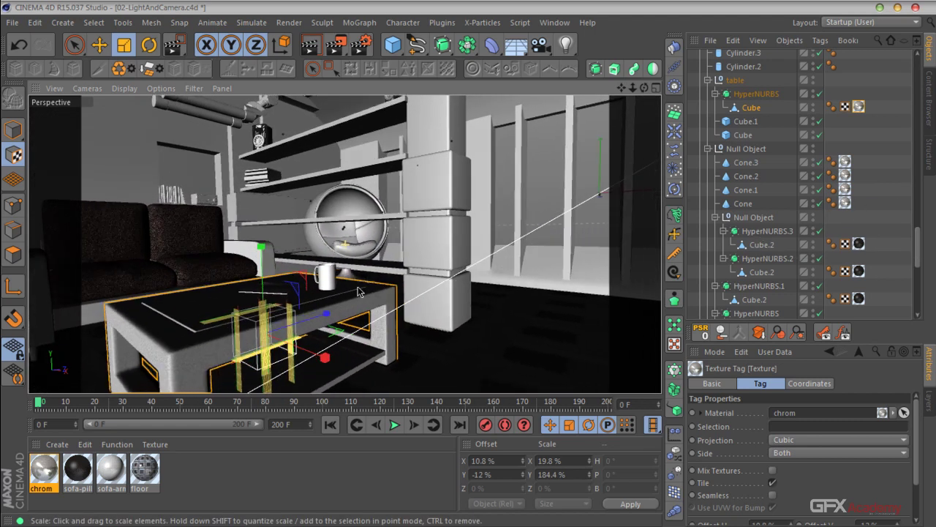
alt+drag(472, 287, 326, 261)
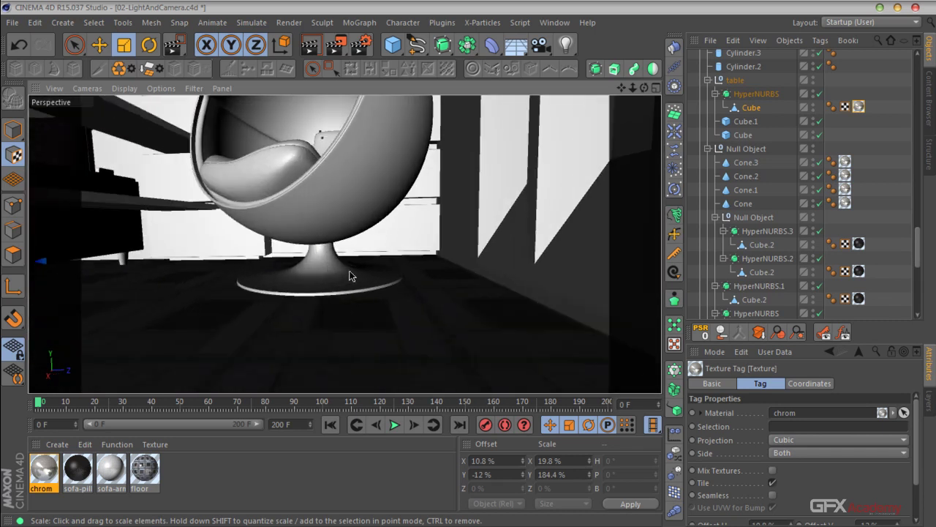
click(13, 130)
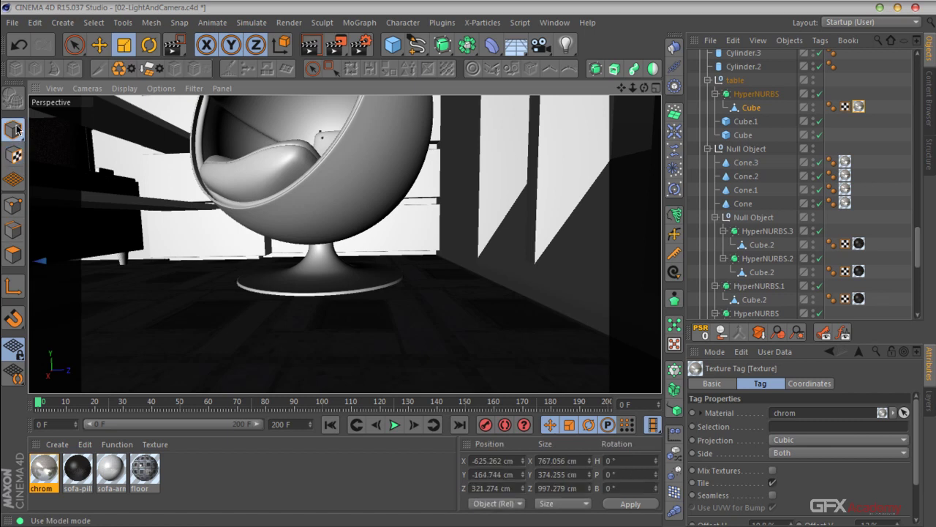
click(315, 266)
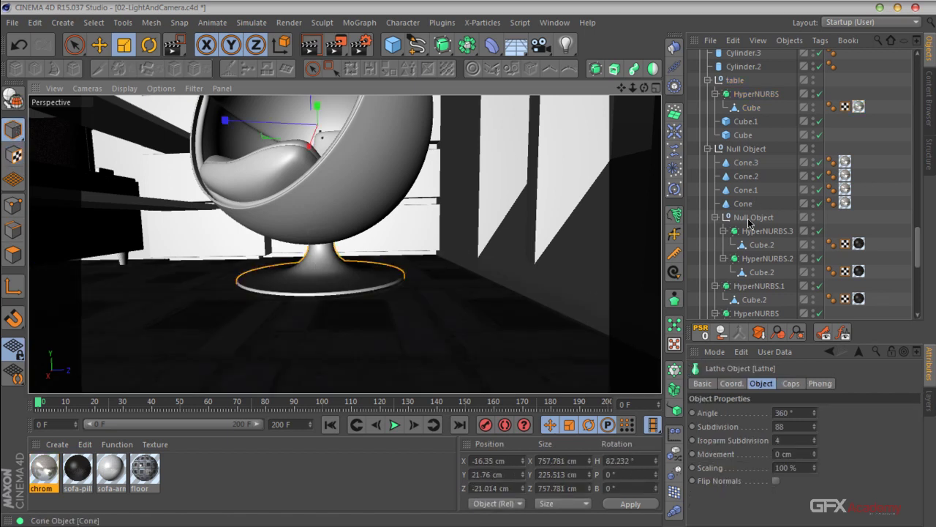
click(780, 332)
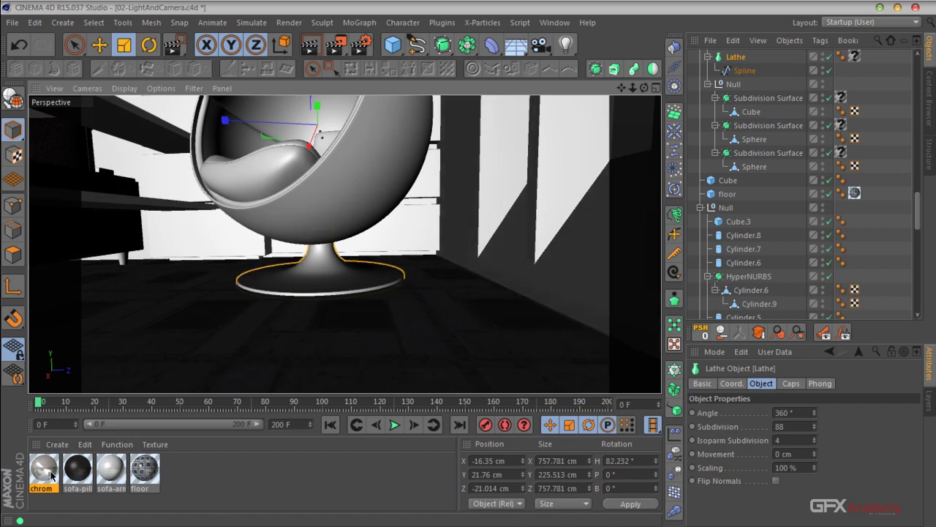
drag(44, 472, 875, 79)
scroll(858, 53, up, 2)
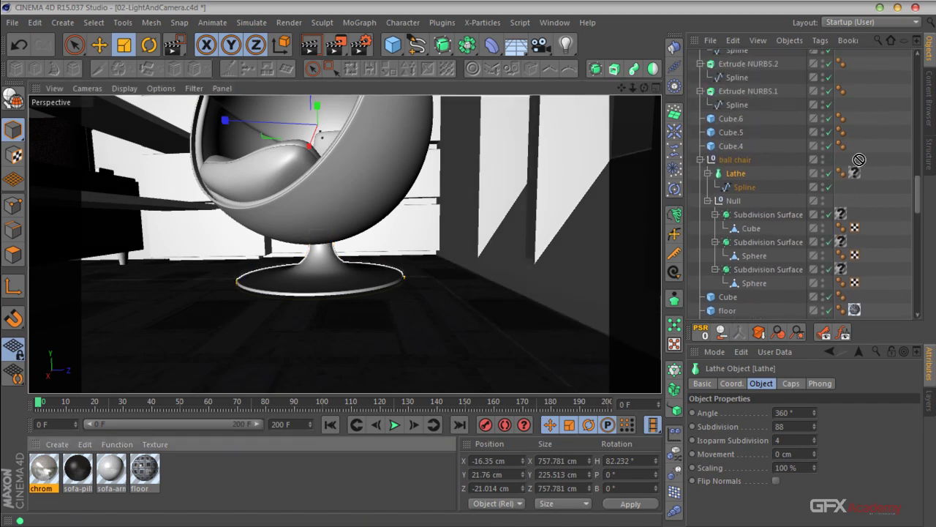
drag(858, 179, 859, 179)
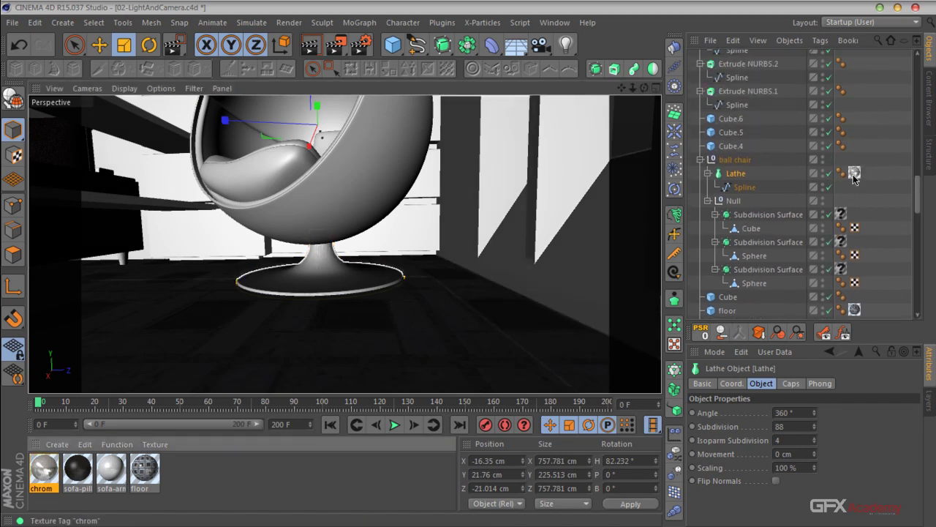
Set the projection of the chrom texture on the ball chair's base to Cubic.
click(855, 175)
click(819, 440)
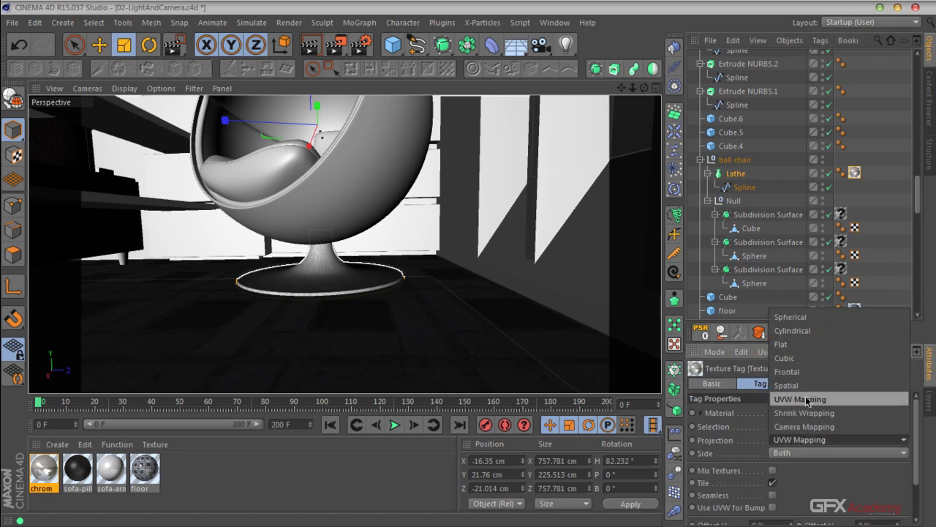
click(799, 359)
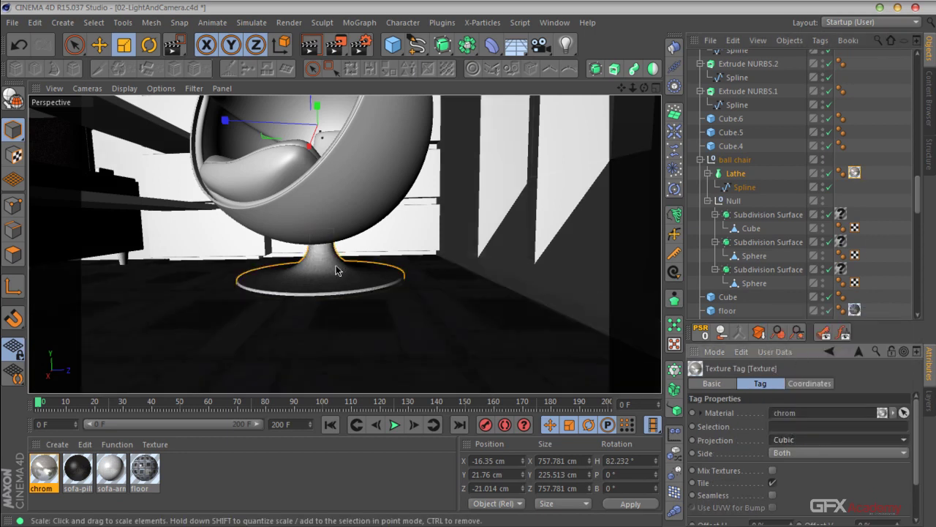
In texture editing, scale the chrom projection on the chair base to 863.2% in X and 569% in Y, and clear the selection.
scroll(336, 265, up, 5)
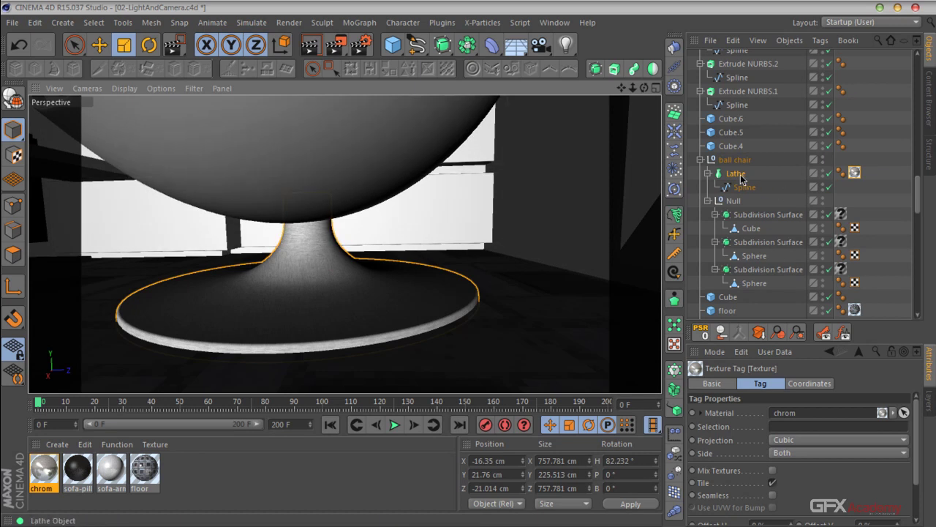
click(13, 155)
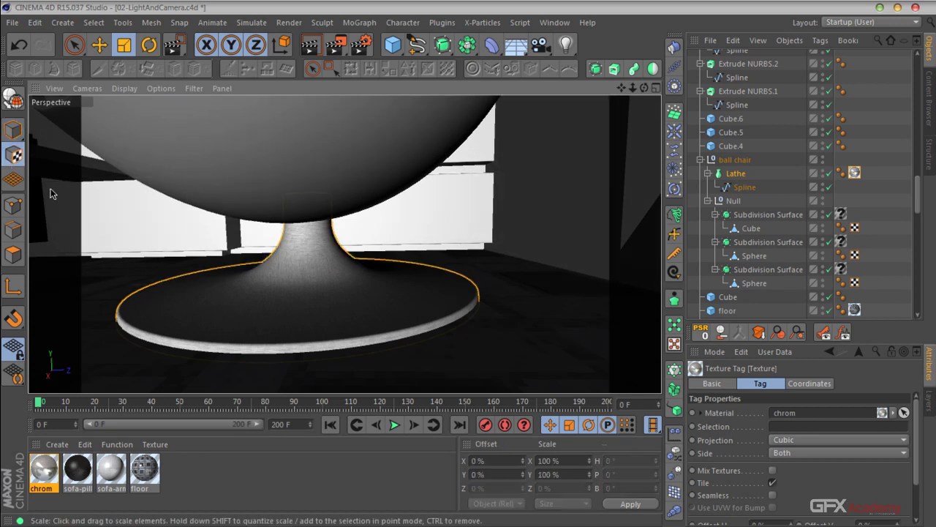
click(736, 173)
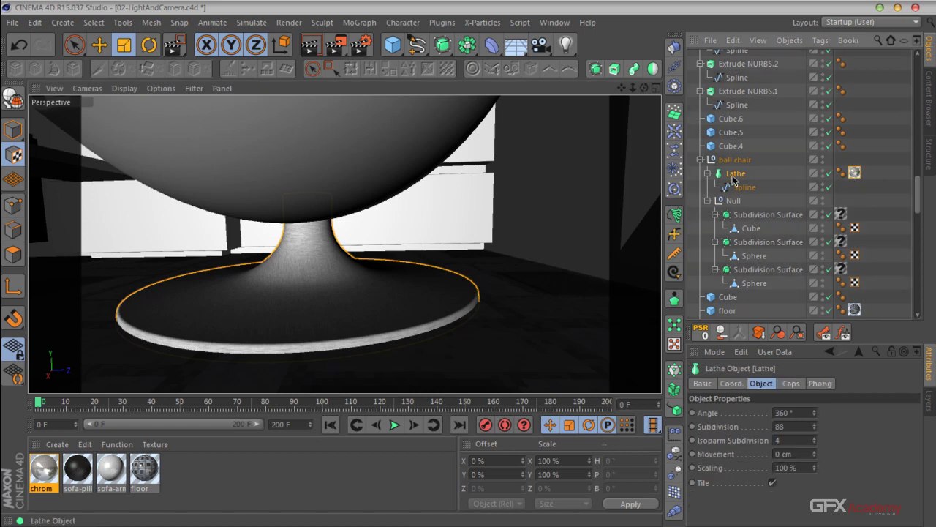
drag(251, 271, 651, 146)
drag(289, 107, 380, 322)
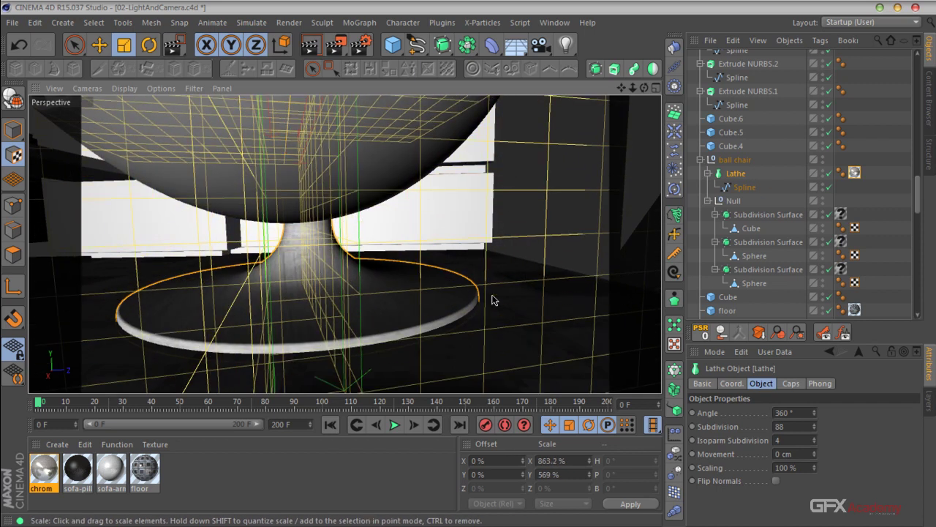
click(418, 265)
Examine the jointed fixture with long cylindrical arms above the shelves.
scroll(418, 262, down, 6)
alt+drag(418, 264, 473, 253)
scroll(472, 254, down, 5)
scroll(422, 267, up, 8)
alt+drag(422, 272, 393, 207)
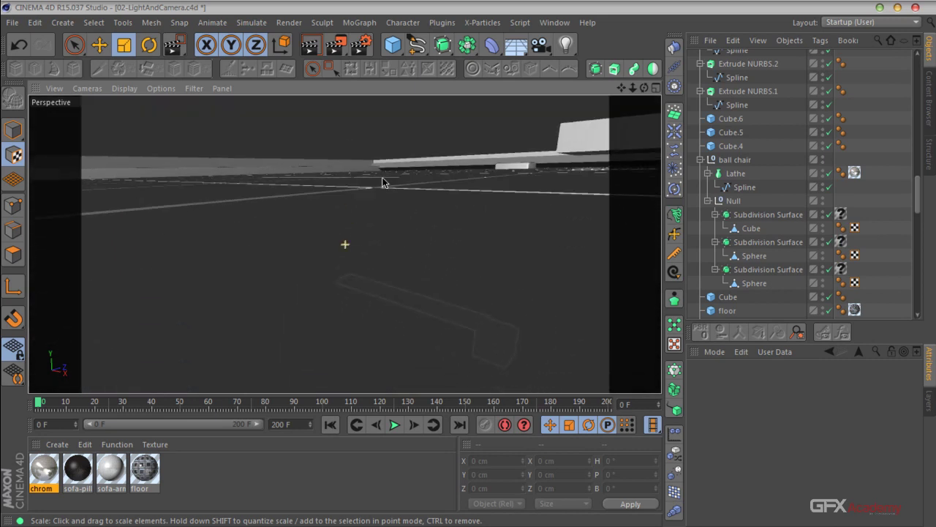
scroll(393, 207, down, 5)
scroll(323, 190, up, 6)
alt+drag(323, 188, 343, 304)
scroll(344, 304, up, 5)
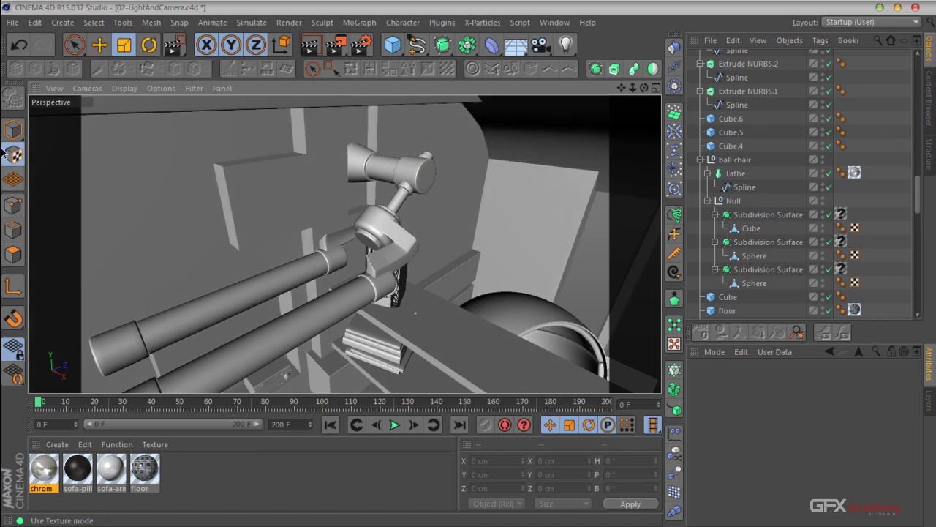
Apply the chrom material to the fixture's slim connecting rod, Cylinder.6, and set its texture projection to Cubic.
click(393, 197)
alt+drag(395, 220, 424, 256)
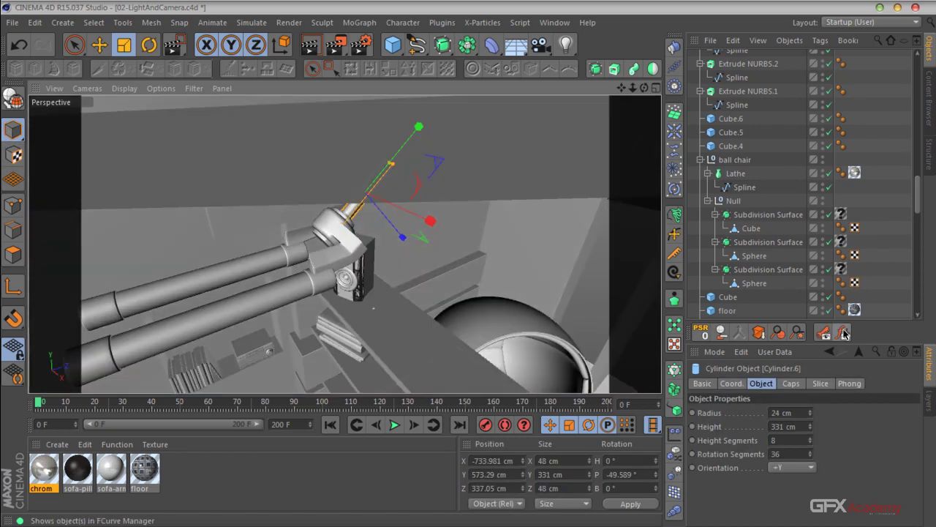
click(777, 332)
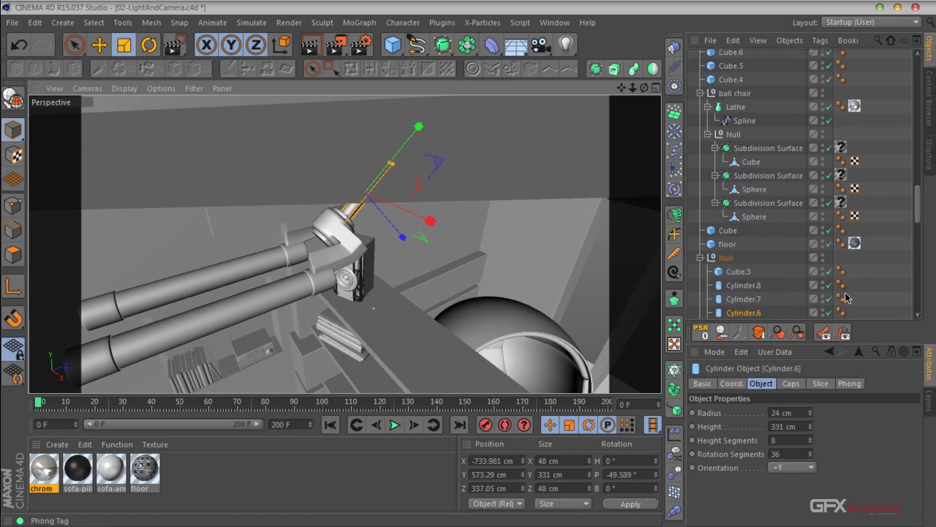
scroll(805, 278, down, 2)
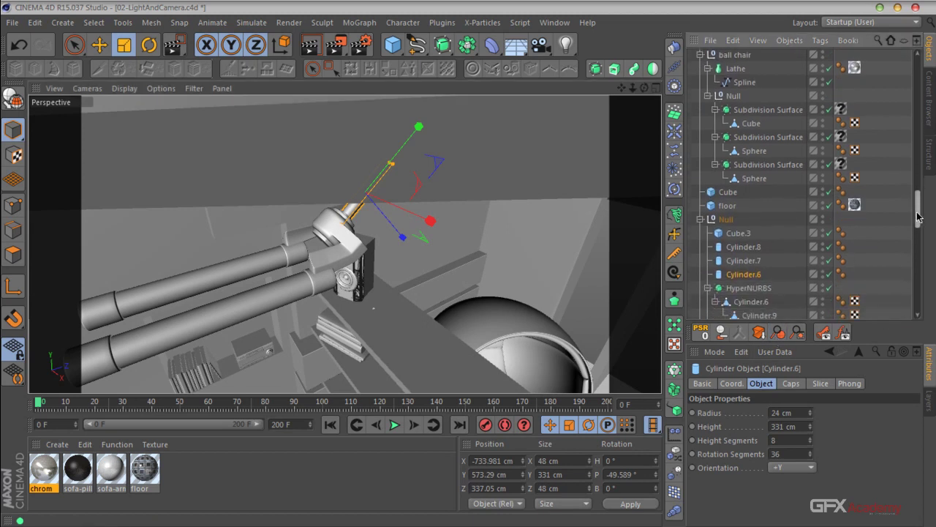
alt+drag(343, 271, 363, 189)
scroll(364, 188, up, 2)
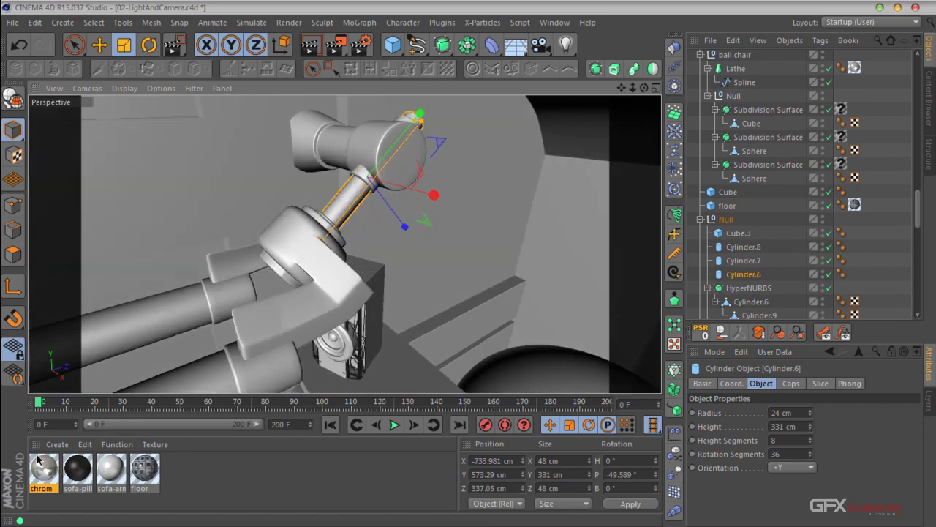
drag(43, 472, 749, 279)
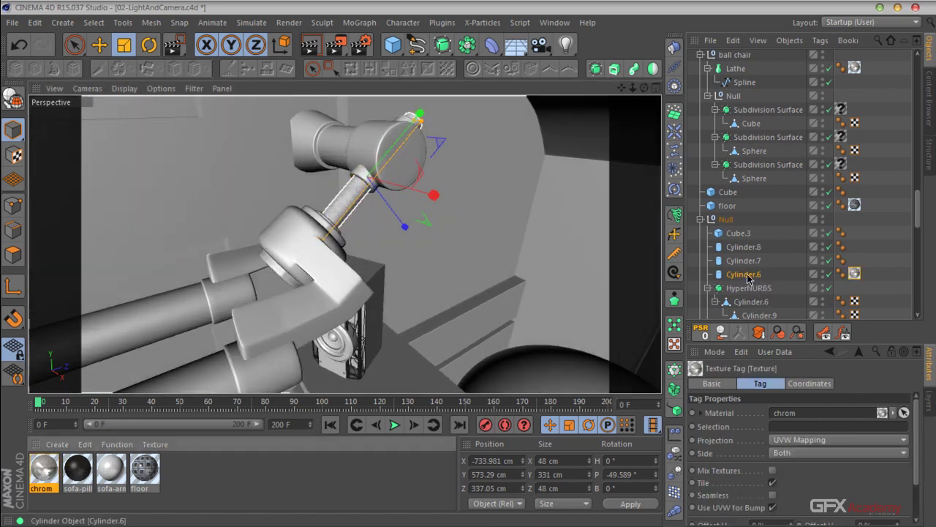
click(804, 440)
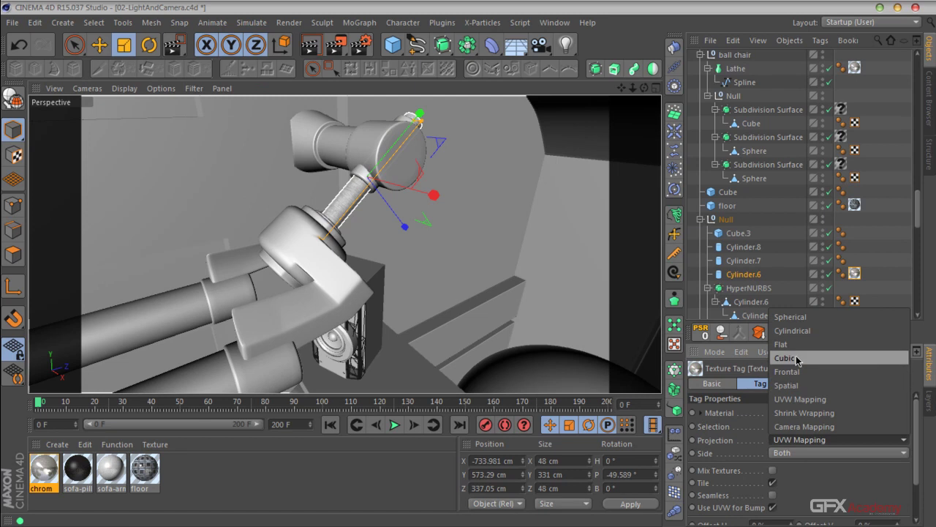
click(798, 359)
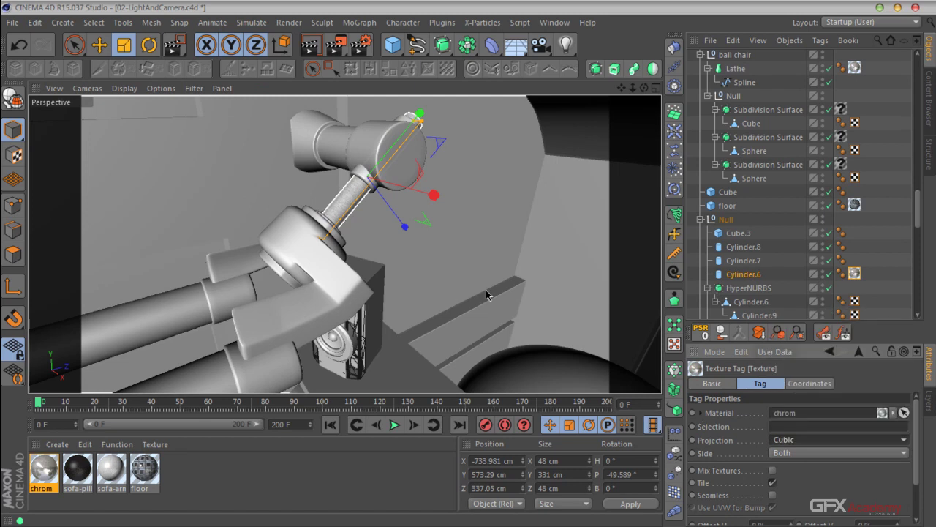
Copy the cubic chrom texture tag from the connecting rod to Cylinder.5, Cylinder.4, Cylinder.3 and Cylinder.2 of the fixture, and clear the selection.
click(345, 149)
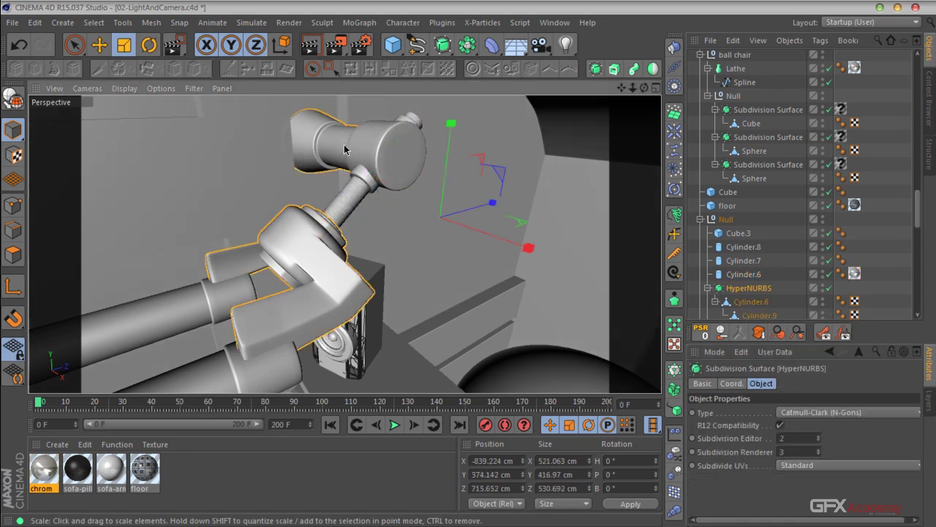
click(764, 306)
scroll(765, 308, down, 2)
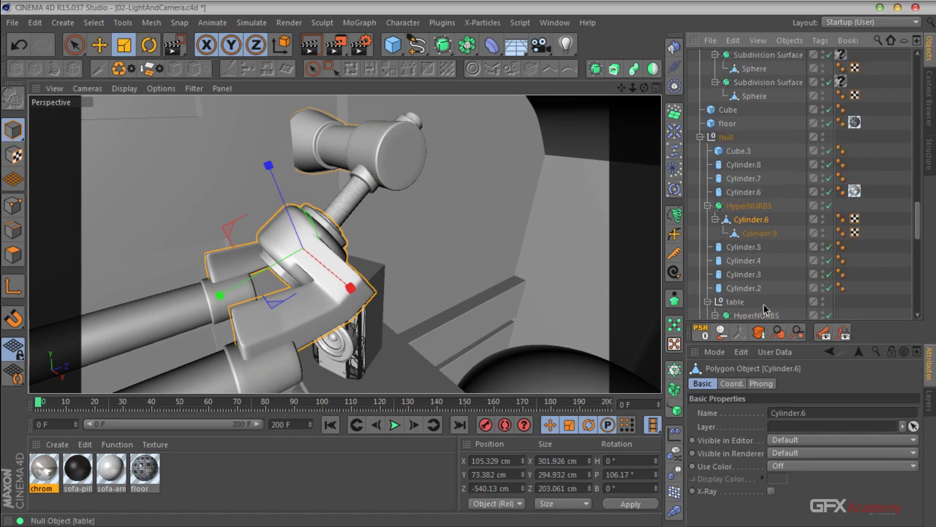
click(761, 234)
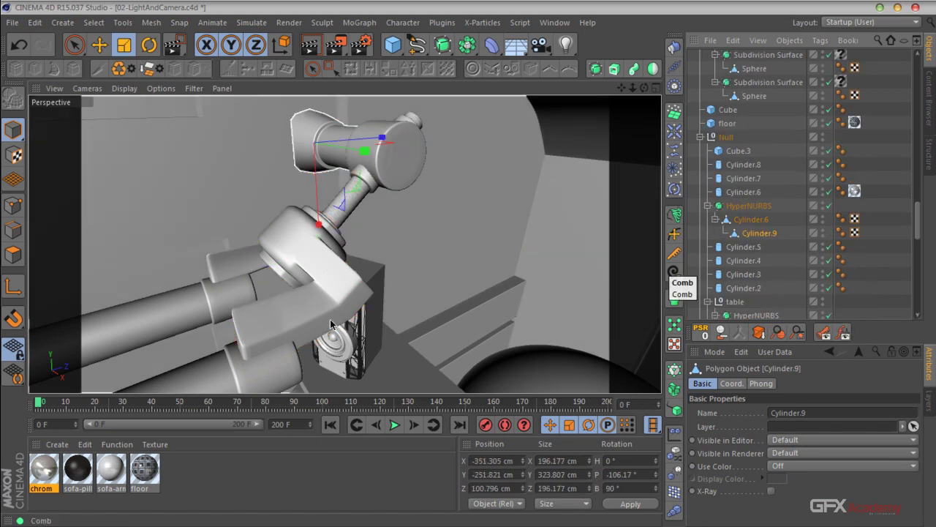
click(744, 260)
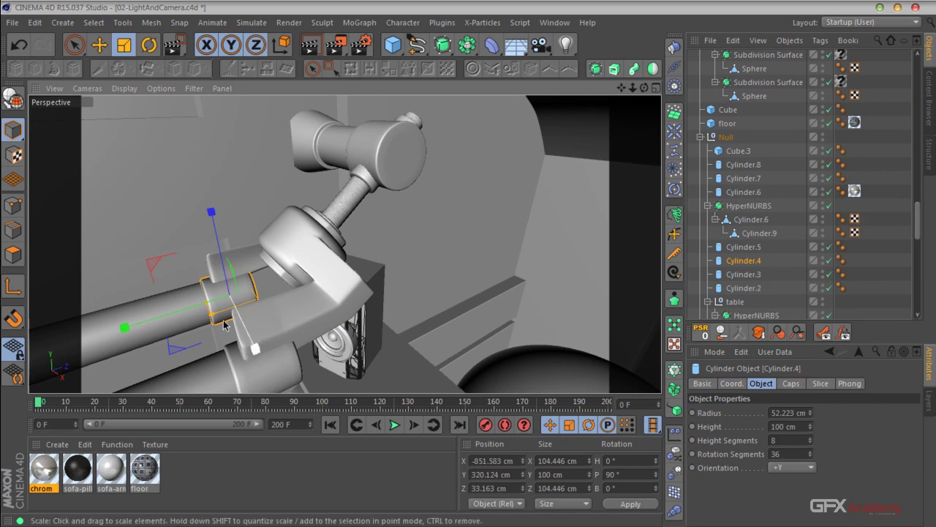
scroll(234, 299, down, 5)
scroll(234, 298, up, 5)
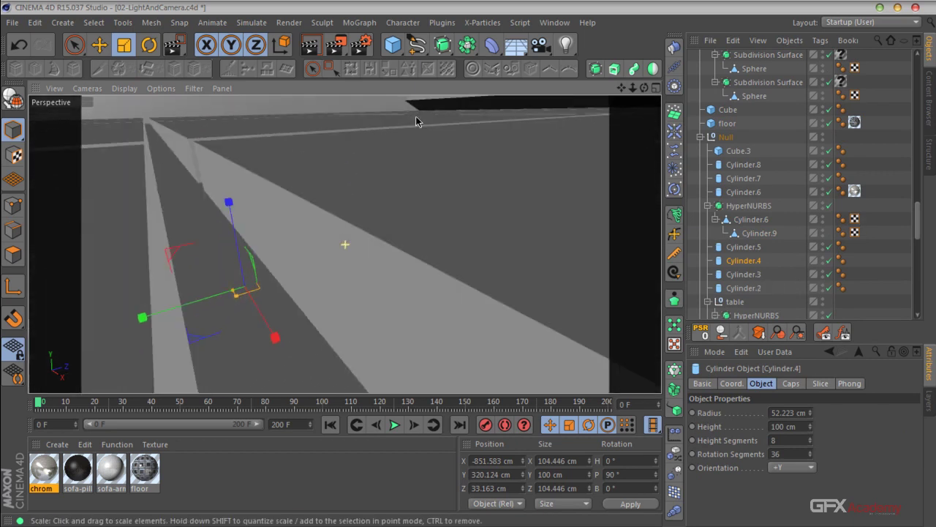
alt+drag(205, 335, 450, 213)
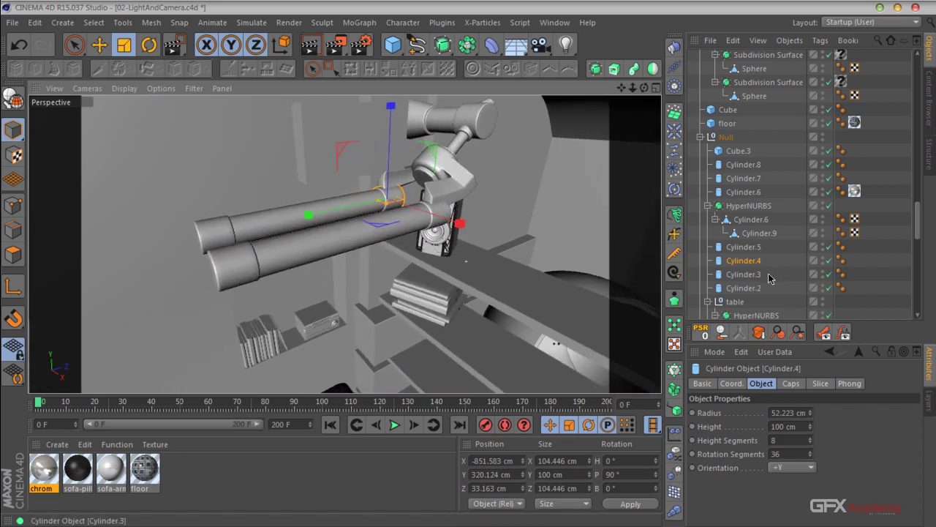
click(746, 276)
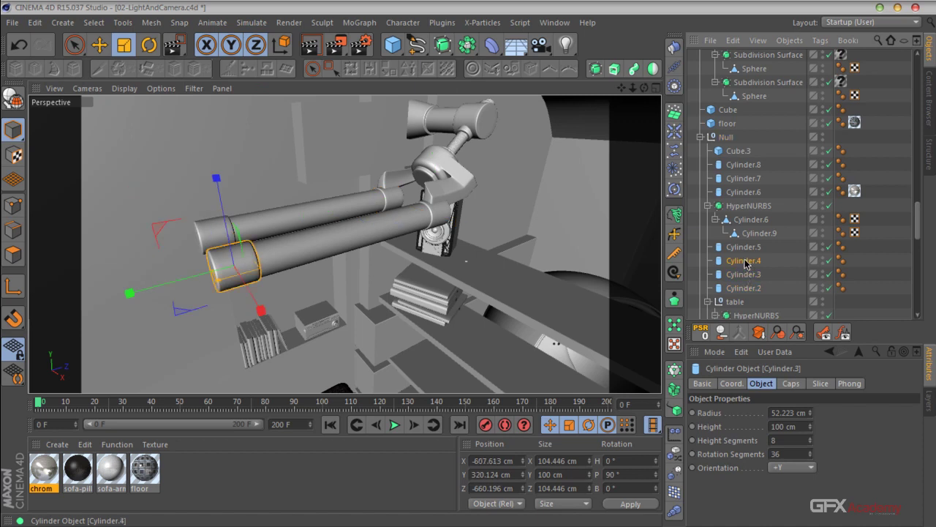
click(744, 247)
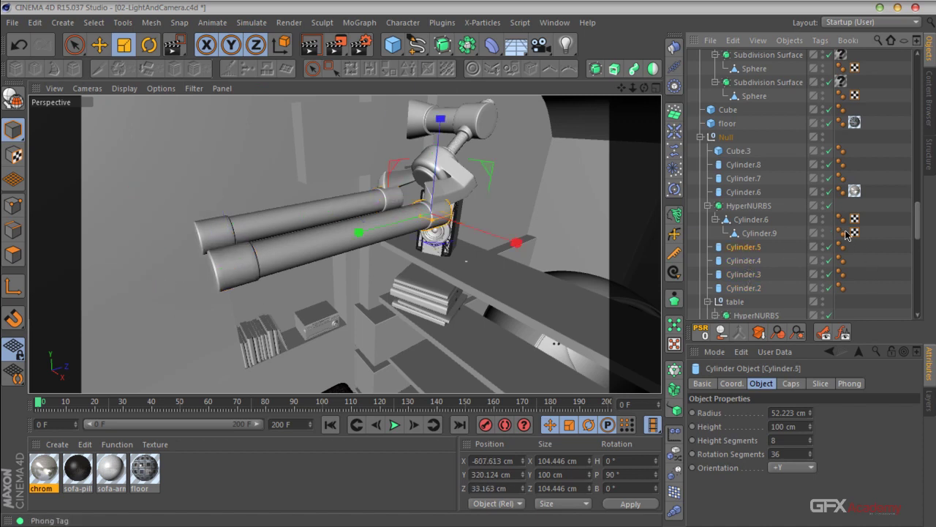
click(854, 192)
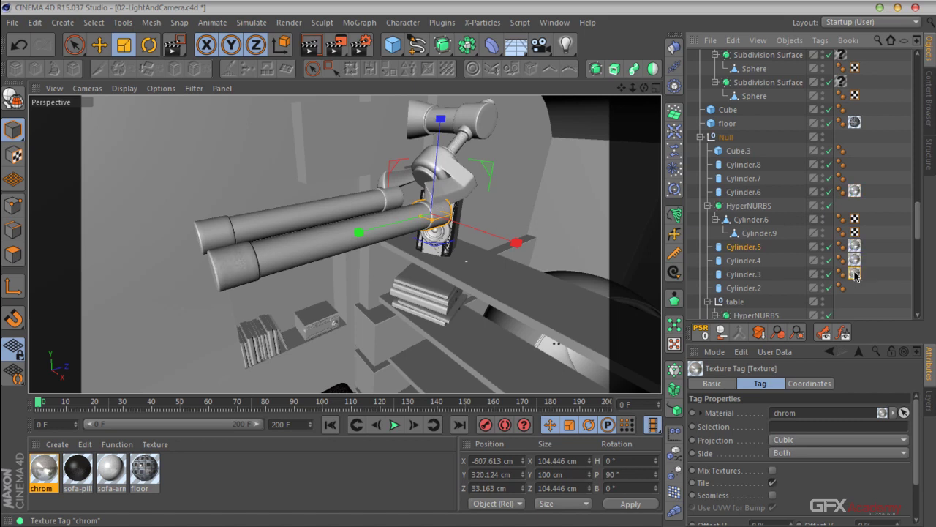
click(868, 285)
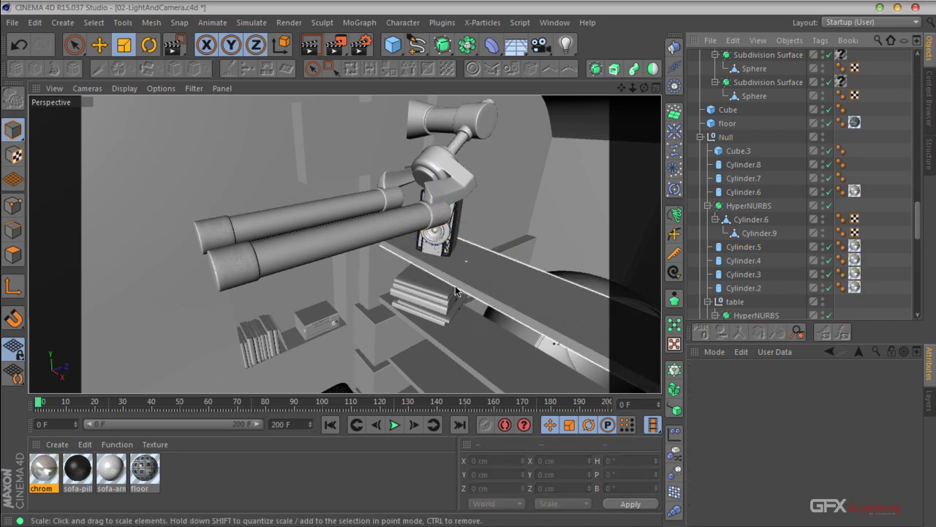
Apply chrom to the fixture's forked bracket, the Cylinder.6 mesh under HyperNURBS, and set its texture projection to Cubic.
alt+drag(599, 308, 421, 267)
scroll(395, 220, up, 5)
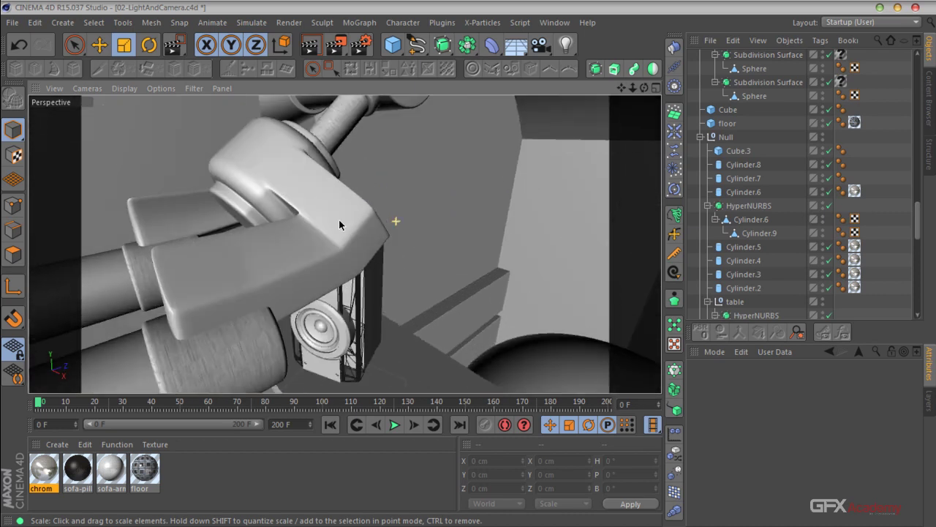
click(336, 223)
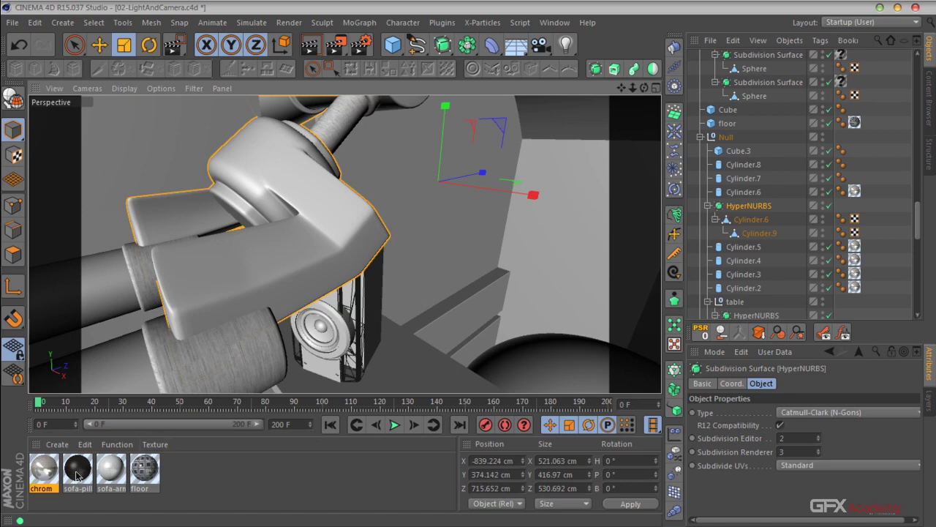
drag(363, 230, 363, 230)
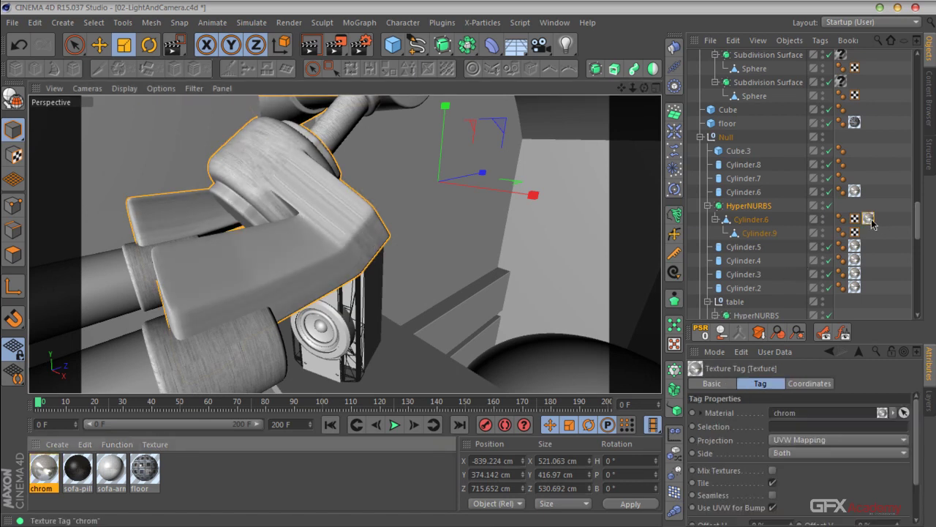
click(829, 440)
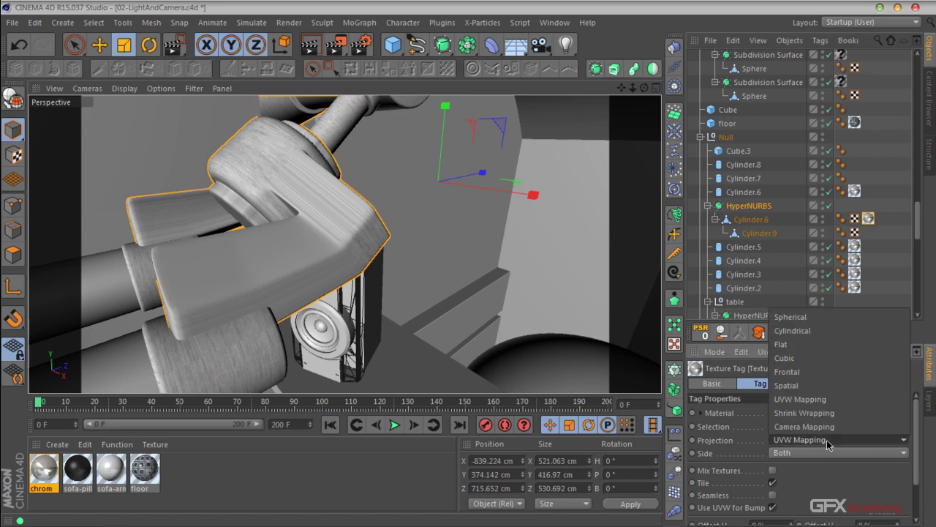
click(794, 360)
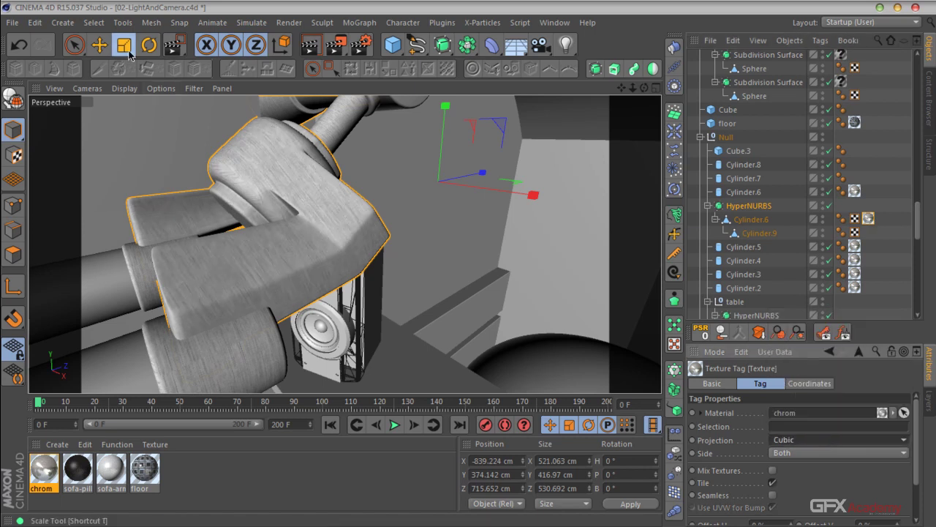
In texture editing, scale the chrom projection on the forked bracket and clear the selection.
click(753, 219)
click(13, 155)
drag(482, 261, 236, 291)
key(ctrl+shift+a)
Frame the room with the sofa, coffee table and shelves, render it in the Picture Viewer and inspect the image.
mouse_move(355, 241)
alt+mouse_down()
mouse_move(349, 260)
mouse_move(387, 310)
mouse_move(359, 147)
mouse_move(366, 207)
mouse_move(334, 130)
mouse_move(379, 117)
mouse_move(343, 452)
mouse_move(360, 205)
alt+mouse_up()
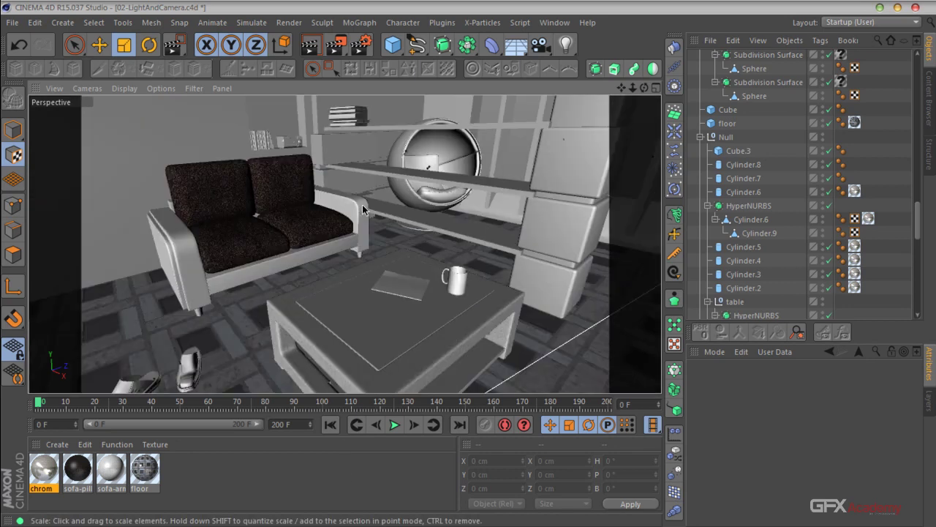
mouse_move(355, 296)
alt+mouse_down()
mouse_move(321, 308)
mouse_move(554, 220)
mouse_move(583, 214)
mouse_move(583, 230)
mouse_move(389, 208)
mouse_move(394, 197)
alt+mouse_up()
scroll(386, 292, up, 3)
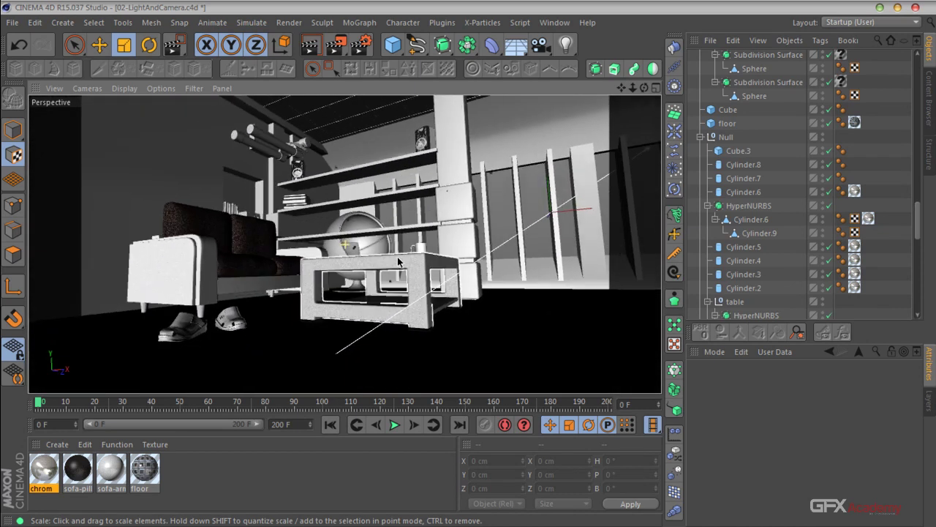
mouse_move(397, 284)
alt+mouse_down()
mouse_move(397, 257)
mouse_move(392, 307)
mouse_move(389, 296)
mouse_move(418, 327)
mouse_move(392, 306)
alt+mouse_up()
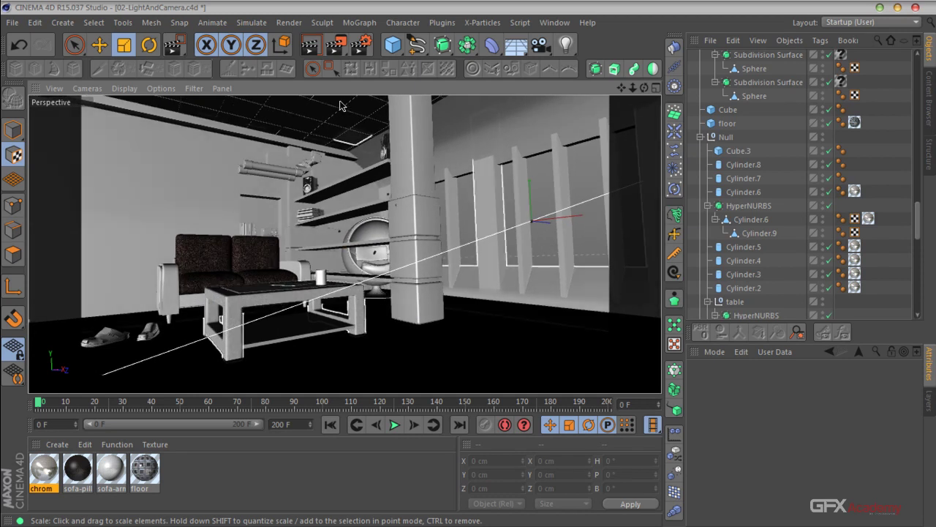
click(336, 45)
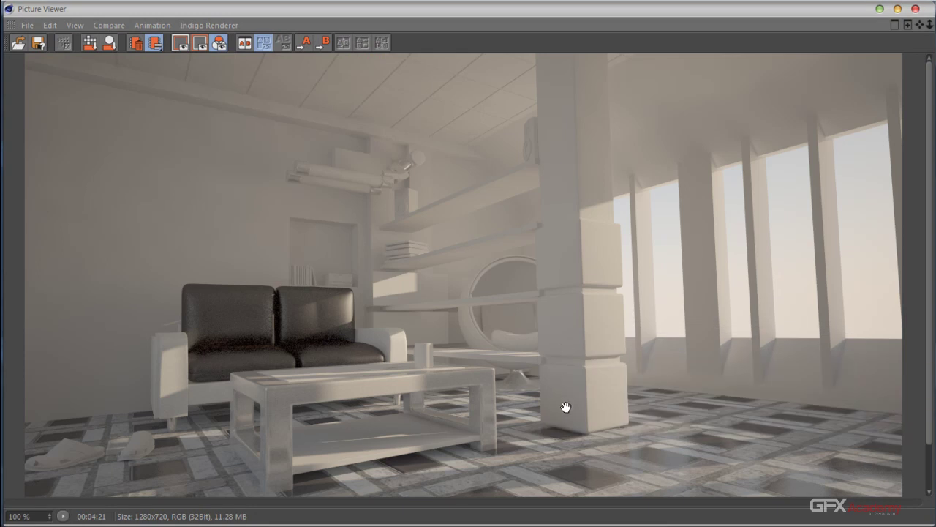
drag(566, 407, 572, 259)
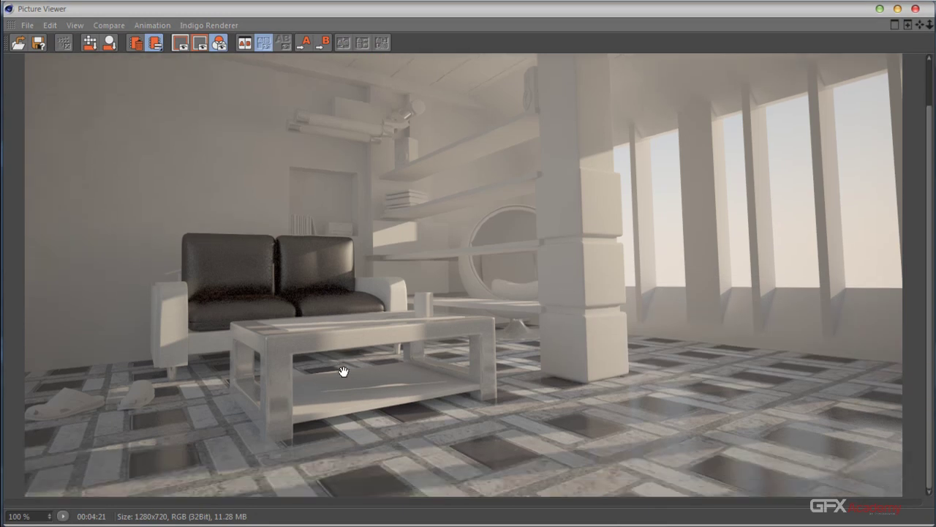
drag(343, 366, 307, 324)
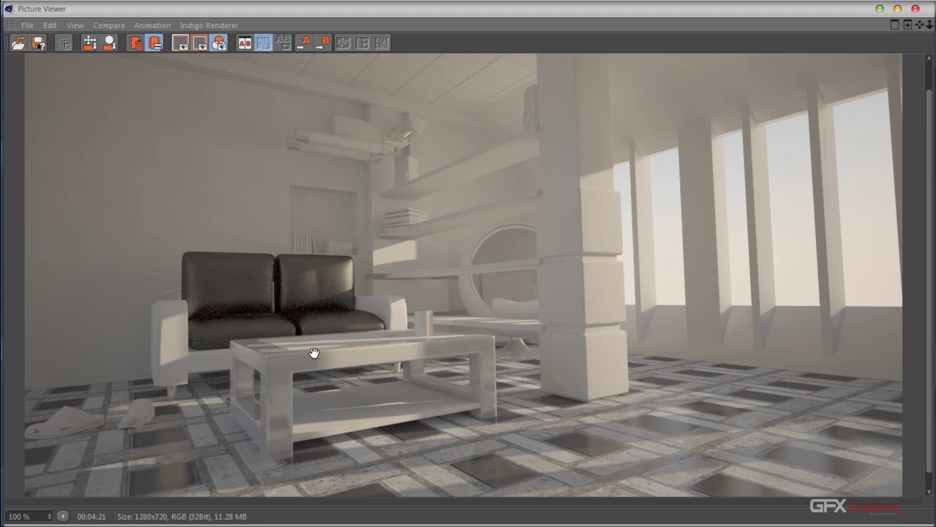
drag(427, 149, 445, 169)
Enable the color filter on the rendered image and inspect the filtered result at full width.
click(893, 25)
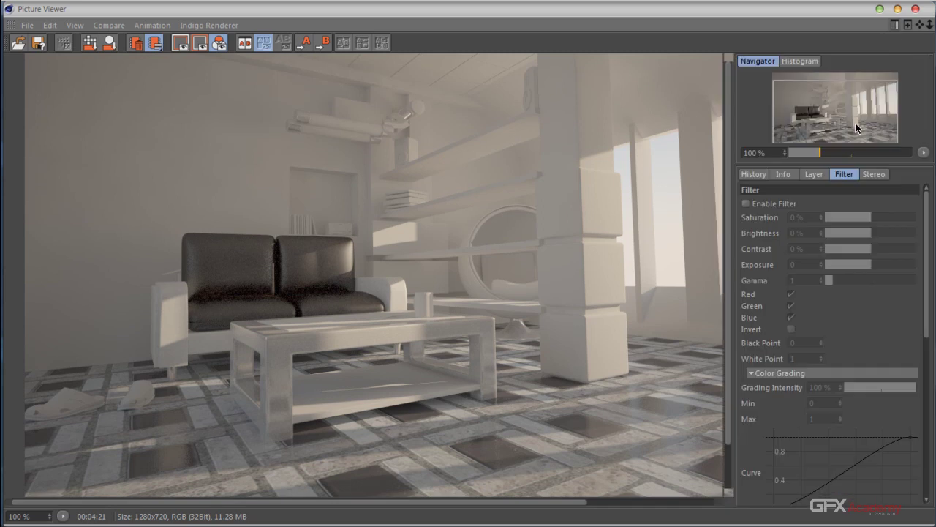
click(747, 204)
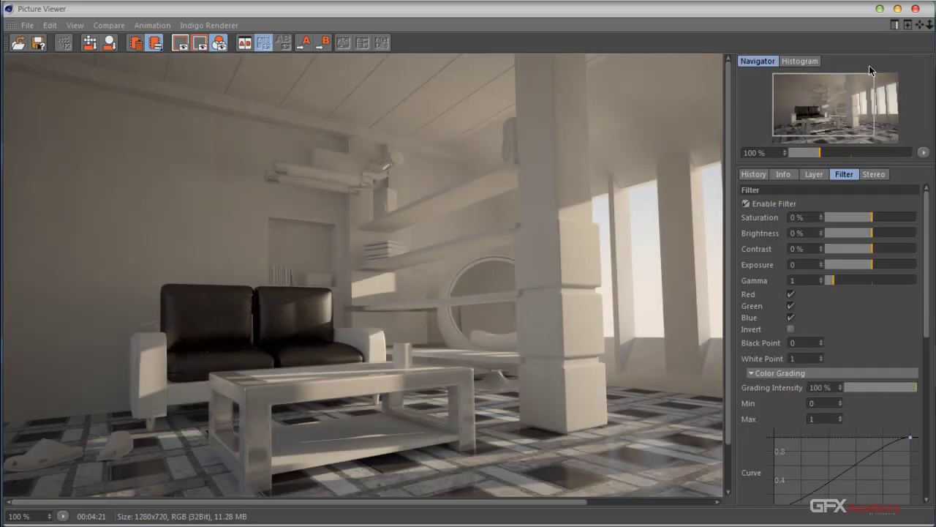
click(893, 24)
drag(658, 251, 666, 210)
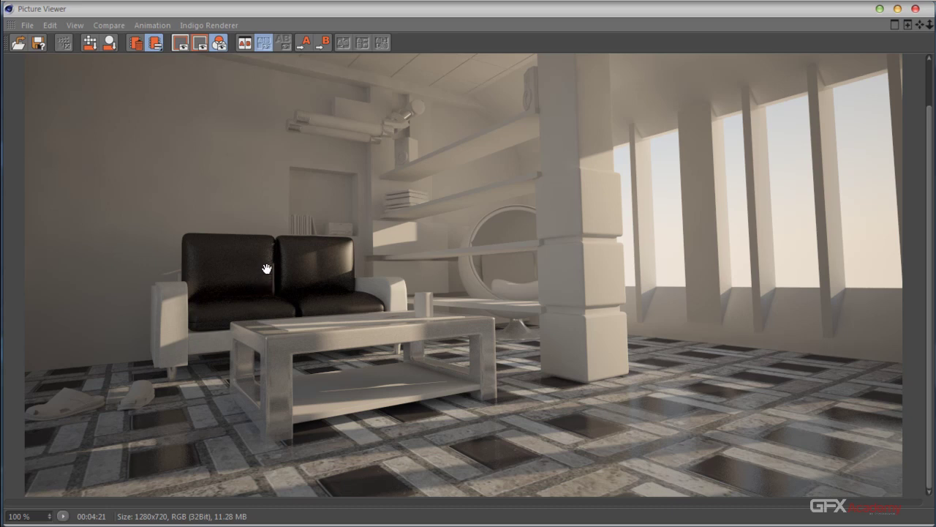
drag(316, 276, 324, 322)
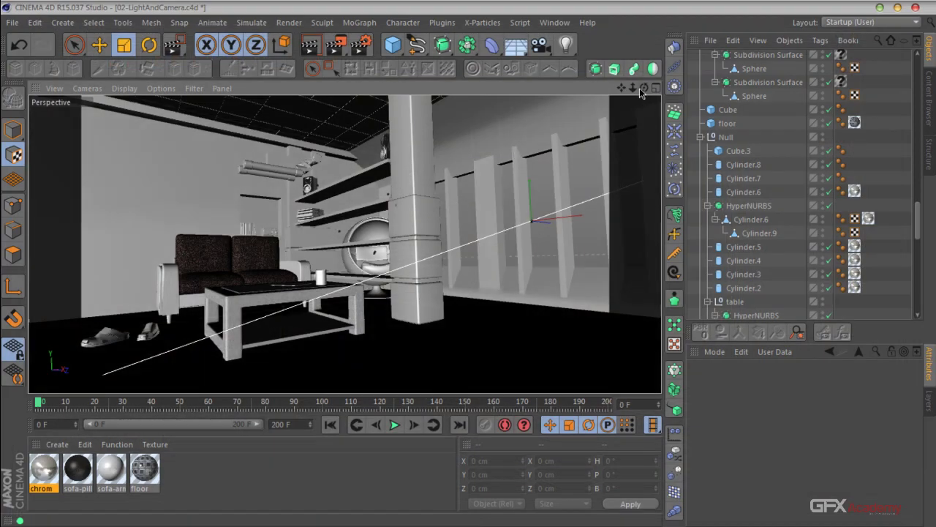
Select the sun Light and move it in model mode to about X 4786, Y 5231, Z 25574 cm.
drag(641, 87, 641, 87)
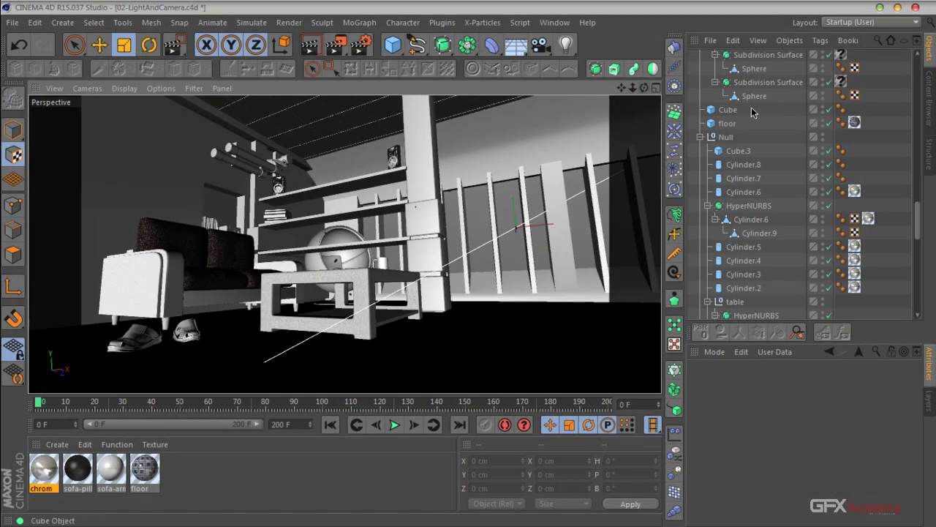
scroll(746, 138, up, 10)
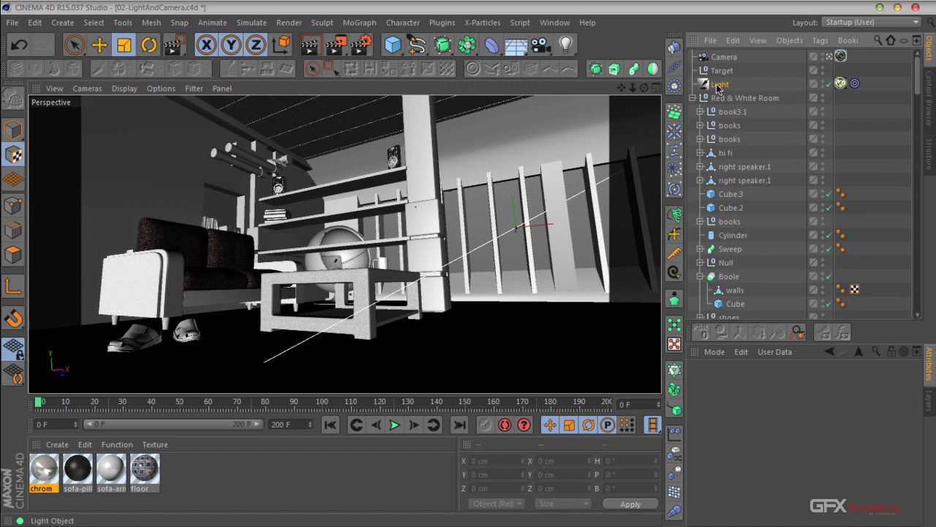
click(717, 85)
key(e)
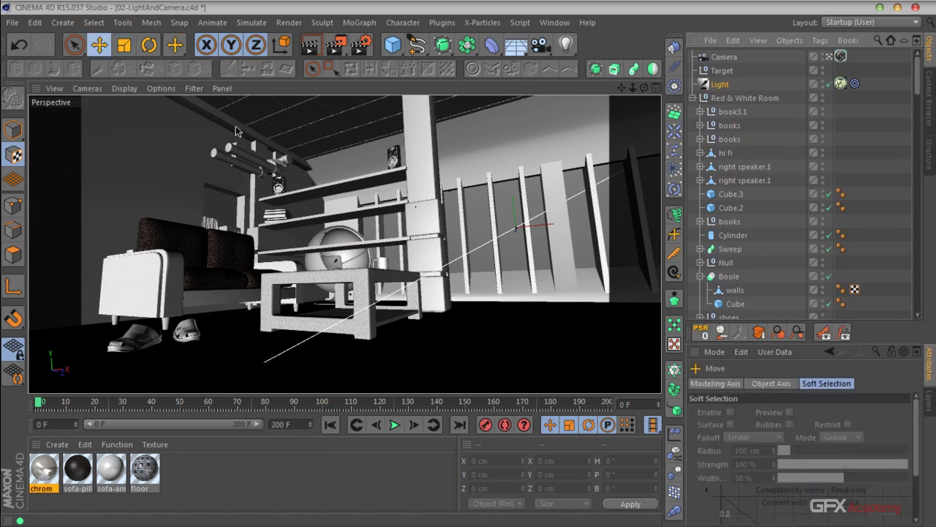
click(672, 113)
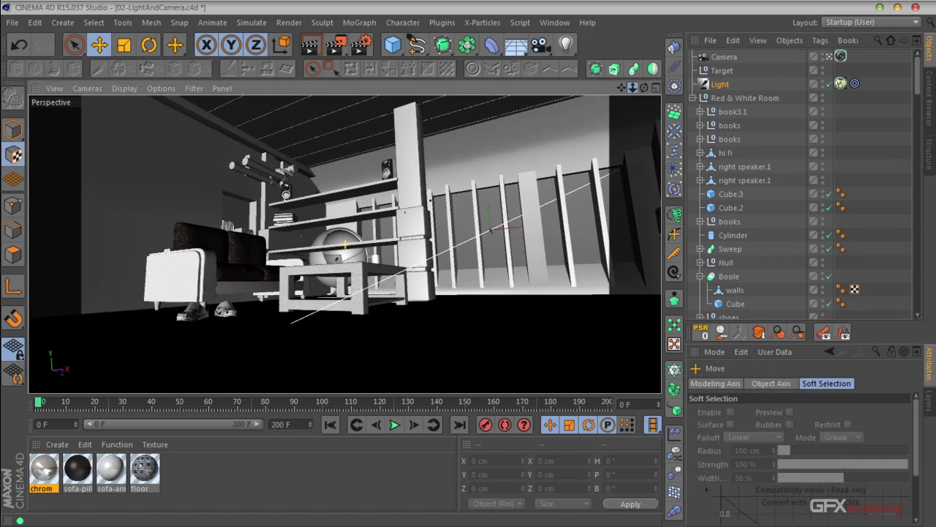
click(13, 132)
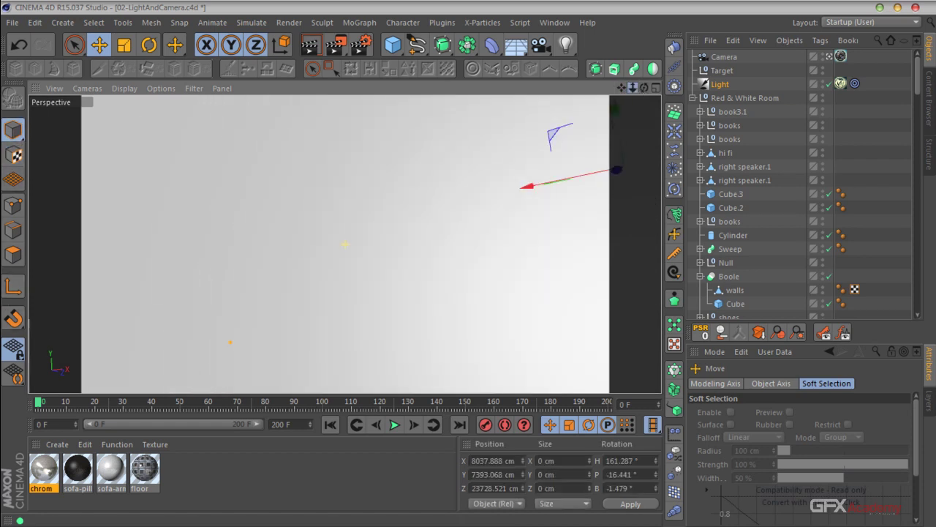
drag(577, 184, 503, 192)
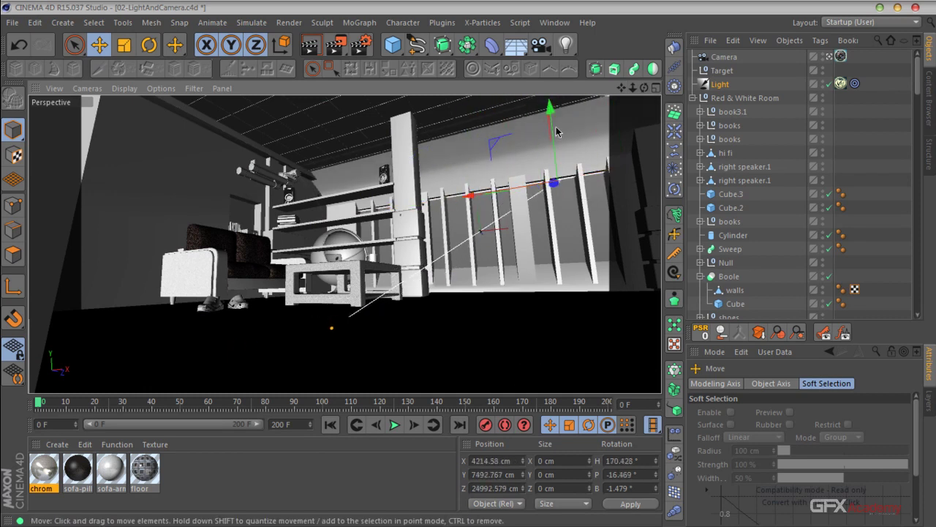
drag(550, 122, 557, 151)
mouse_move(472, 219)
mouse_down()
mouse_move(505, 215)
mouse_move(464, 209)
mouse_move(479, 209)
mouse_up()
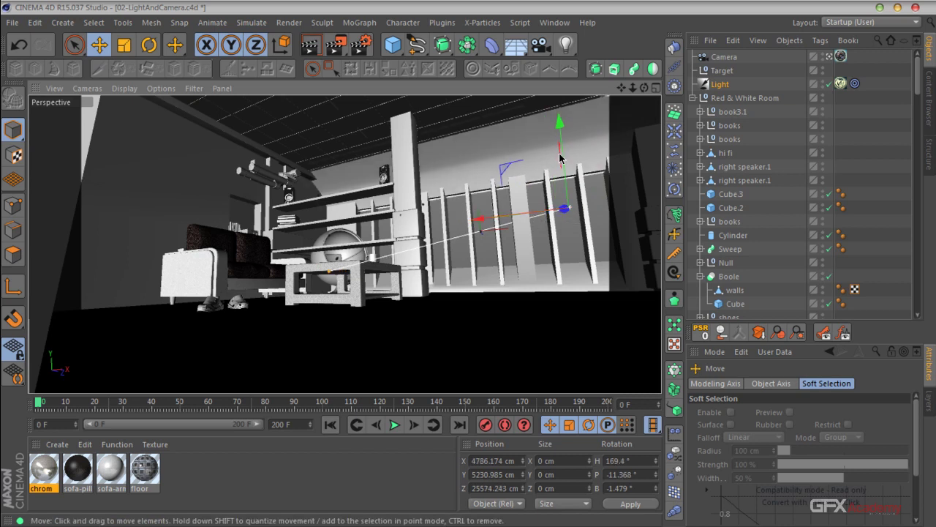
Review the Light's V-Ray tag and the camera's physical lens and exposure settings.
click(819, 84)
click(841, 83)
drag(775, 323, 779, 182)
click(840, 57)
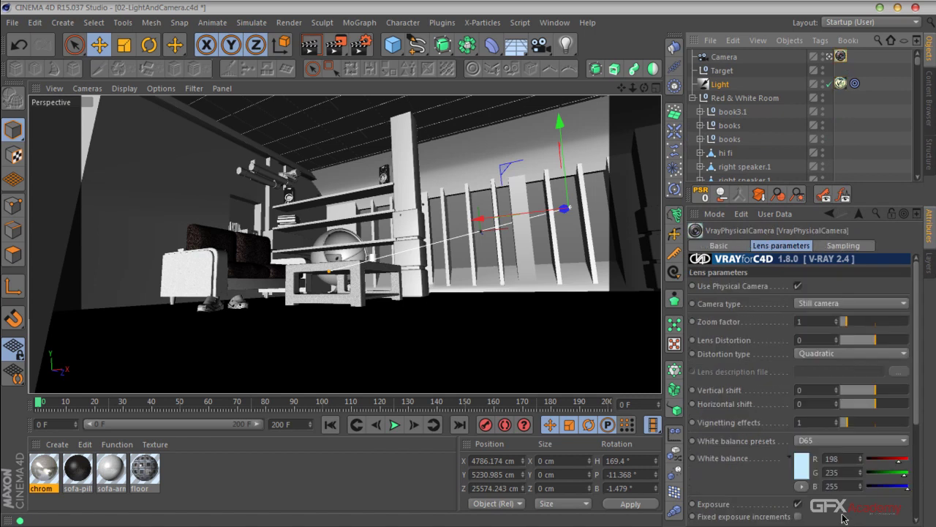
scroll(830, 438, down, 5)
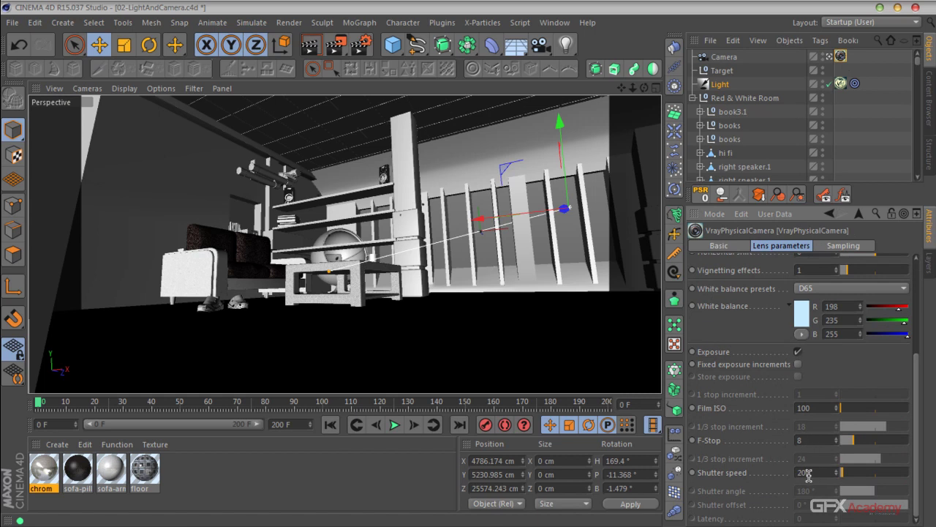
Set the Reinhard color mapping burn value to 0.8 in the V-Ray render settings and close them.
click(360, 46)
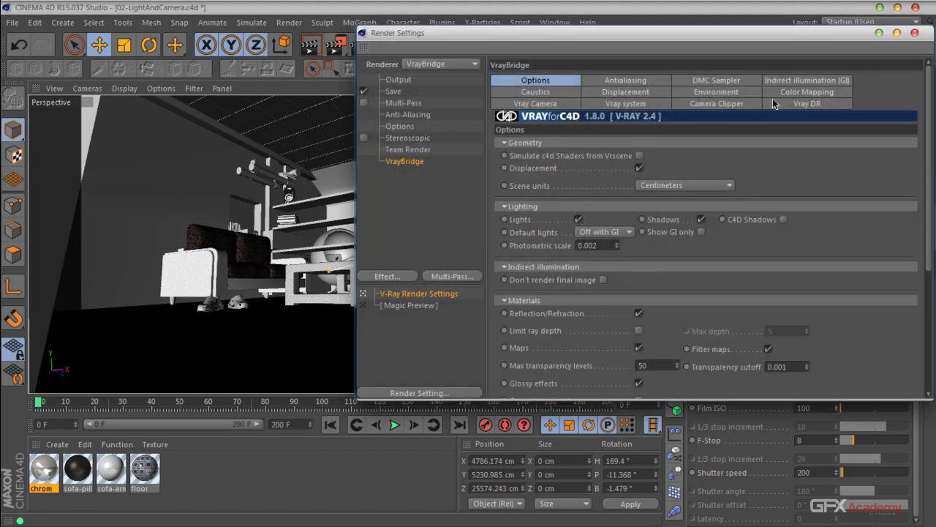
click(797, 93)
click(594, 175)
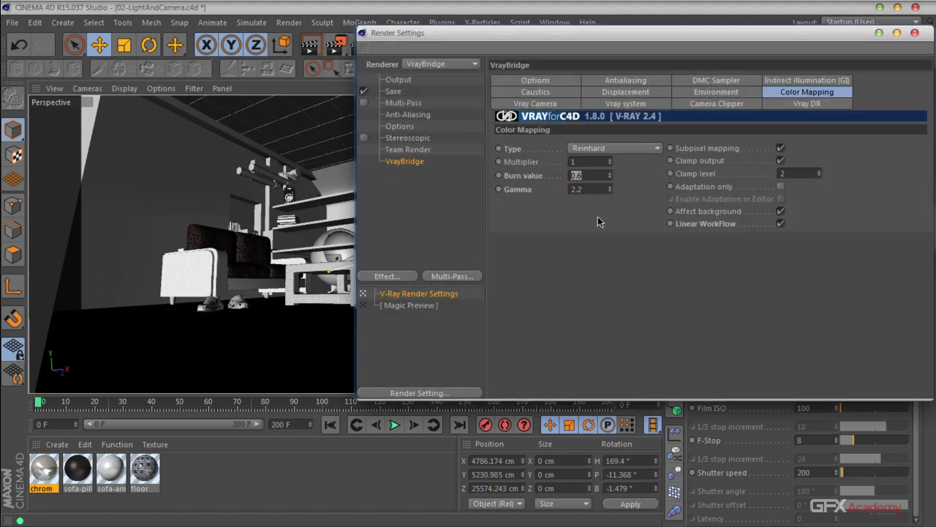
text(0.8)
key(Return)
drag(837, 37, 721, 76)
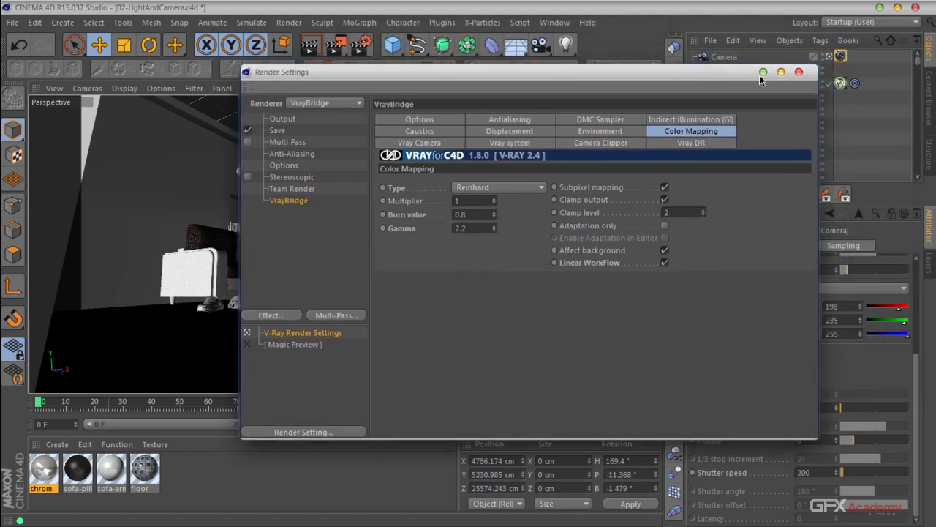
click(799, 73)
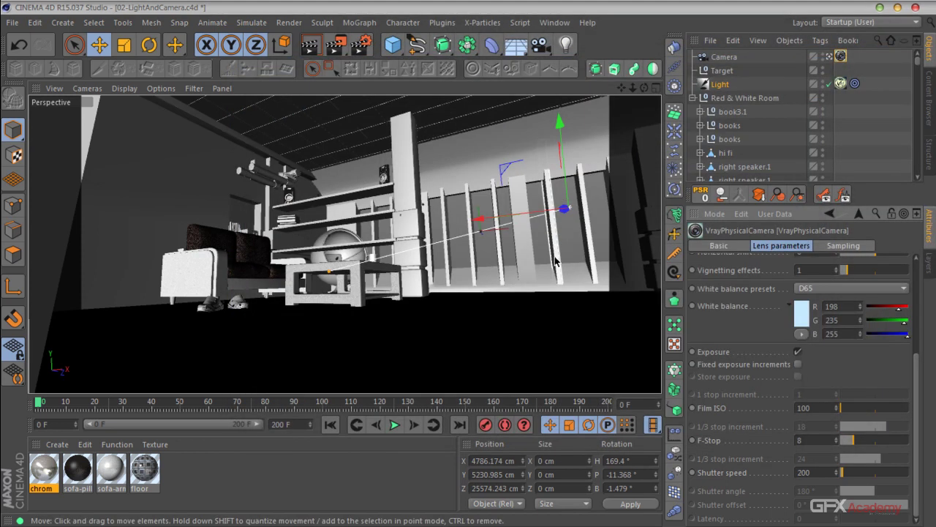
Review the Light's V-Ray common and sun light parameters and test-render the interior in the viewport.
click(841, 82)
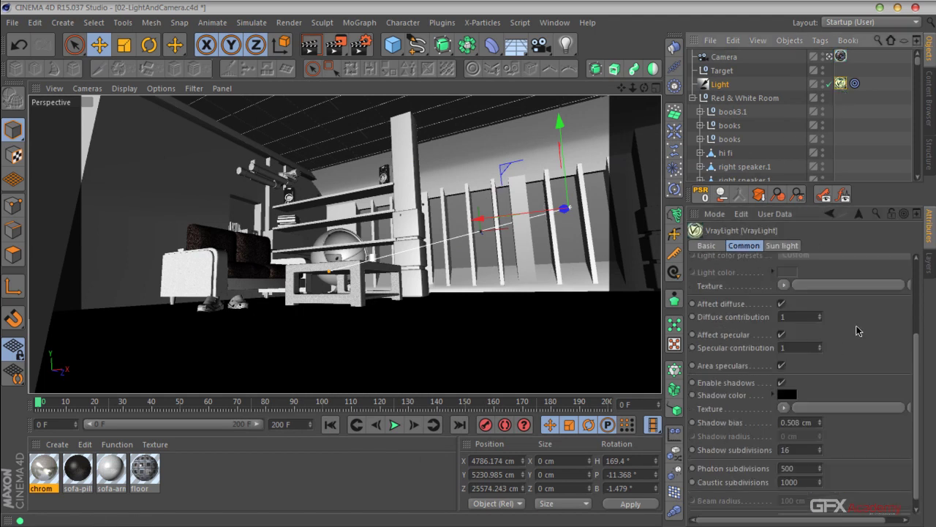
scroll(856, 448, up, 5)
scroll(856, 446, down, 5)
click(782, 245)
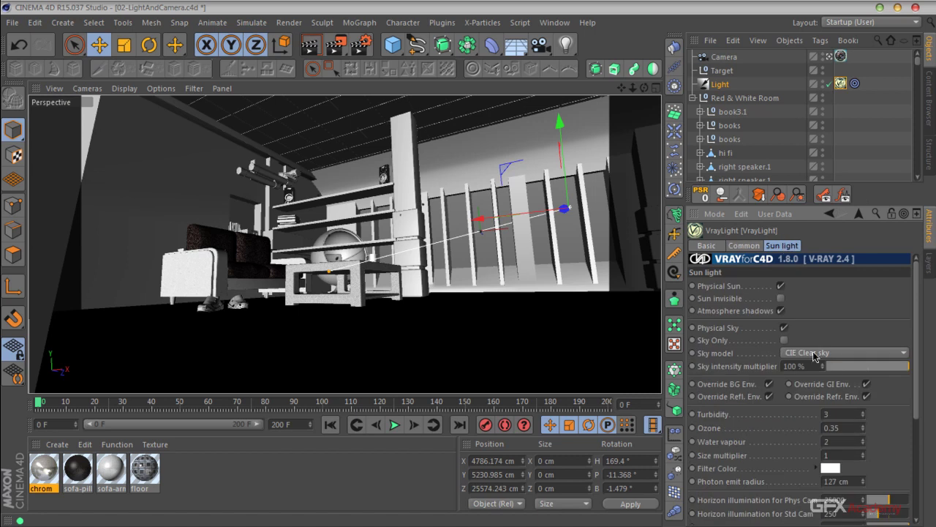
middle_drag(836, 320, 836, 226)
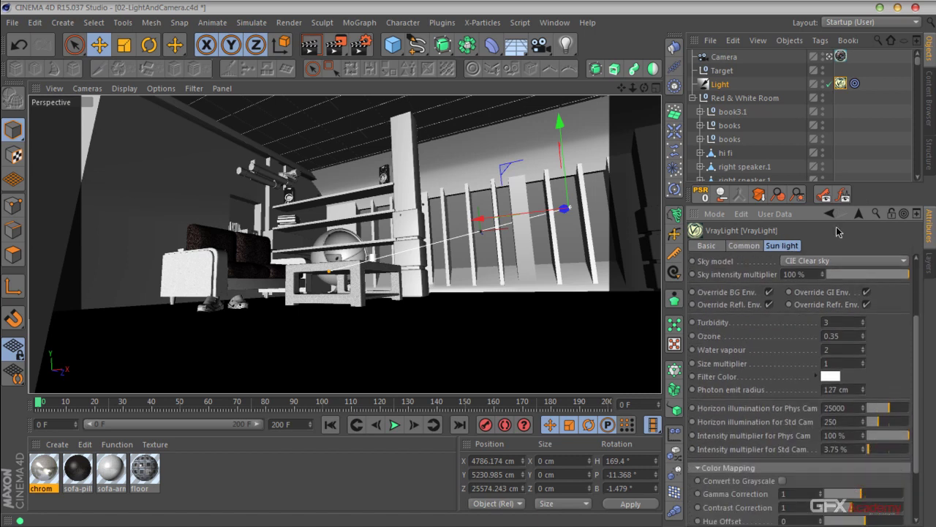
click(314, 46)
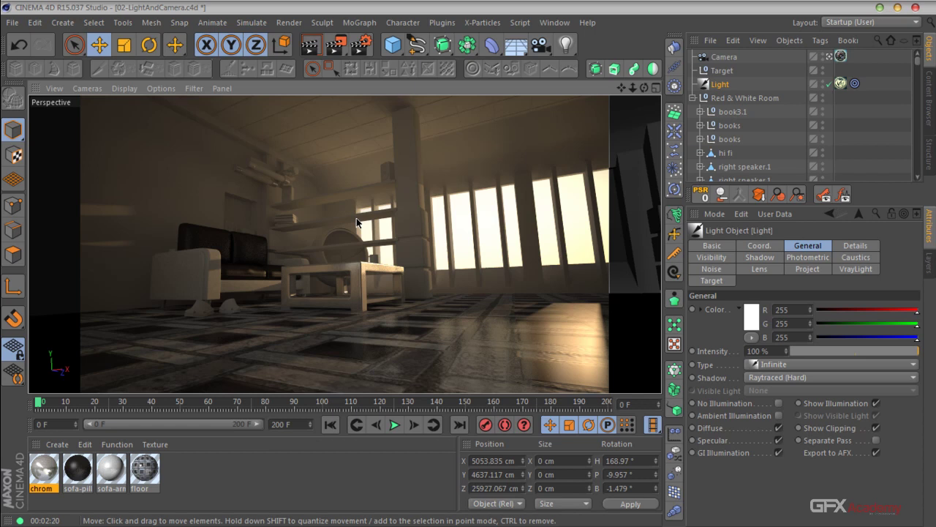
Create a VRayAdvancedMaterial, switch off its Material Weight and enable its Luminosity Layer.
click(57, 444)
mouse_move(124, 344)
mouse_move(256, 311)
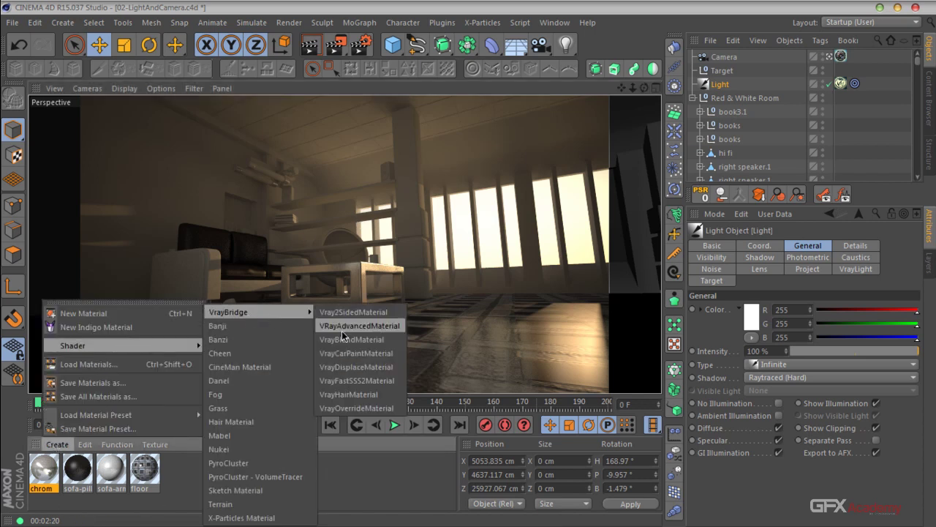
click(344, 331)
double_click(44, 468)
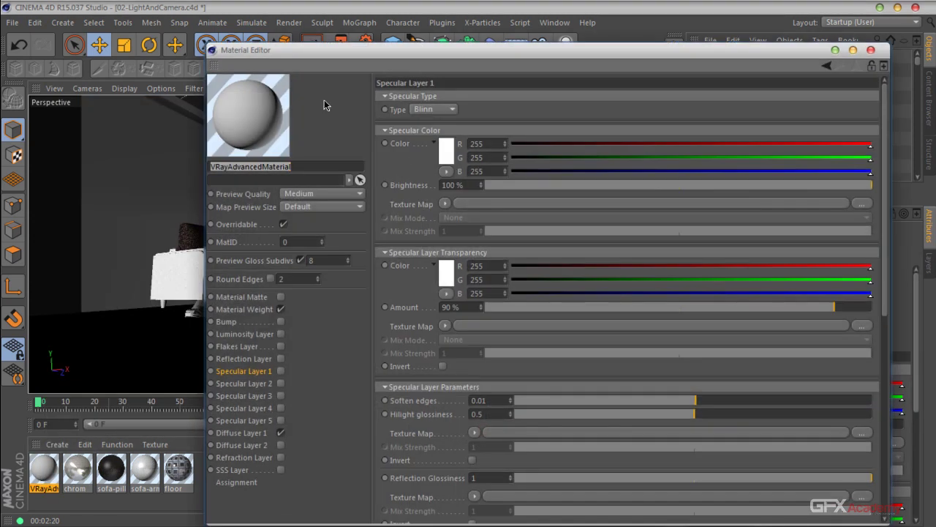
drag(331, 54, 408, 43)
click(357, 298)
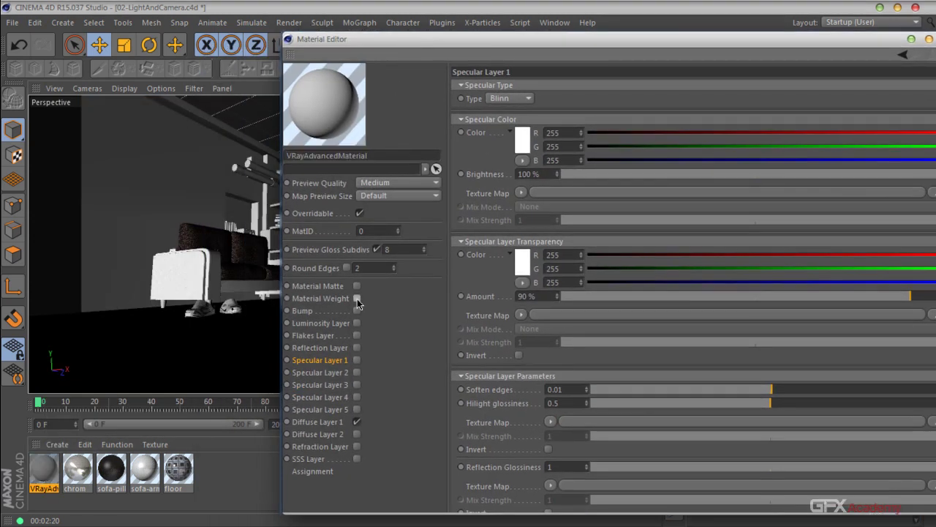
click(320, 322)
click(357, 323)
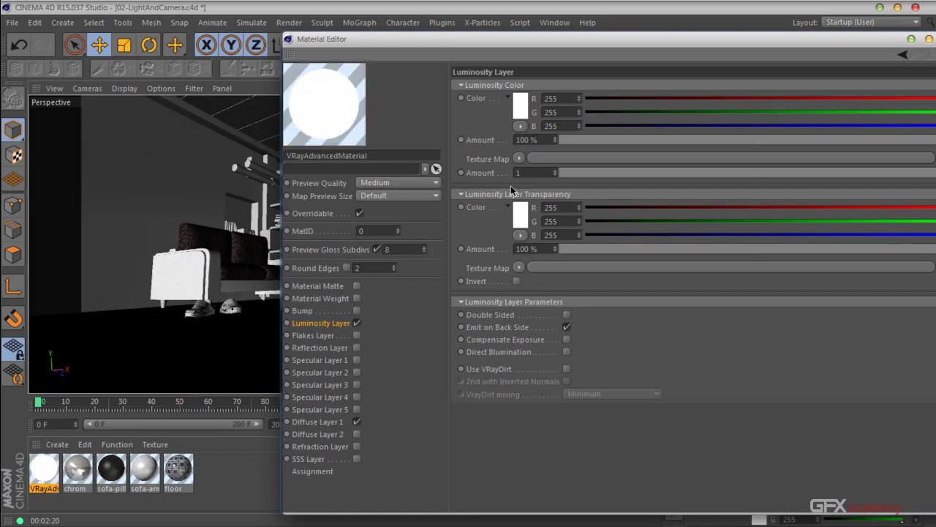
Set the Luminosity Layer transparency color to a warm yellow, RGB 255, 226, 146.
drag(514, 55, 536, 69)
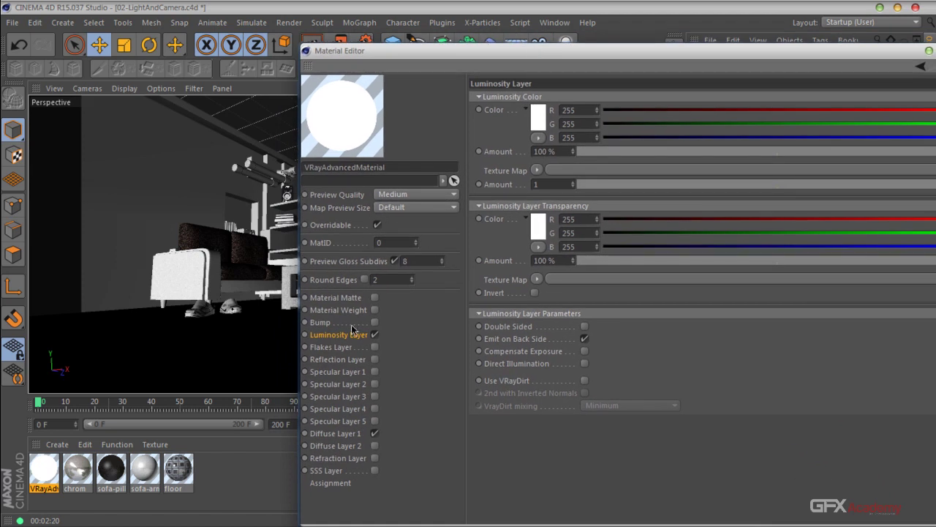
click(541, 229)
mouse_move(513, 181)
mouse_down()
mouse_move(531, 183)
mouse_move(499, 183)
mouse_up()
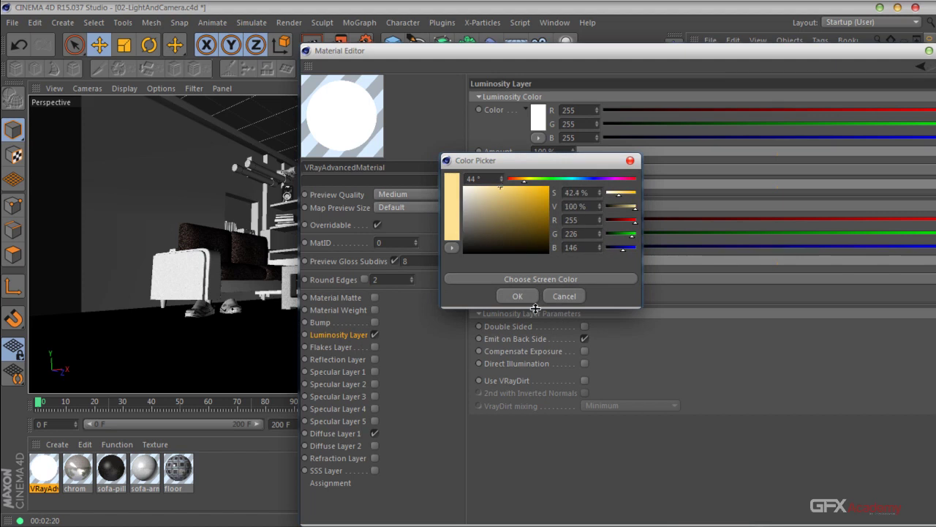
click(518, 296)
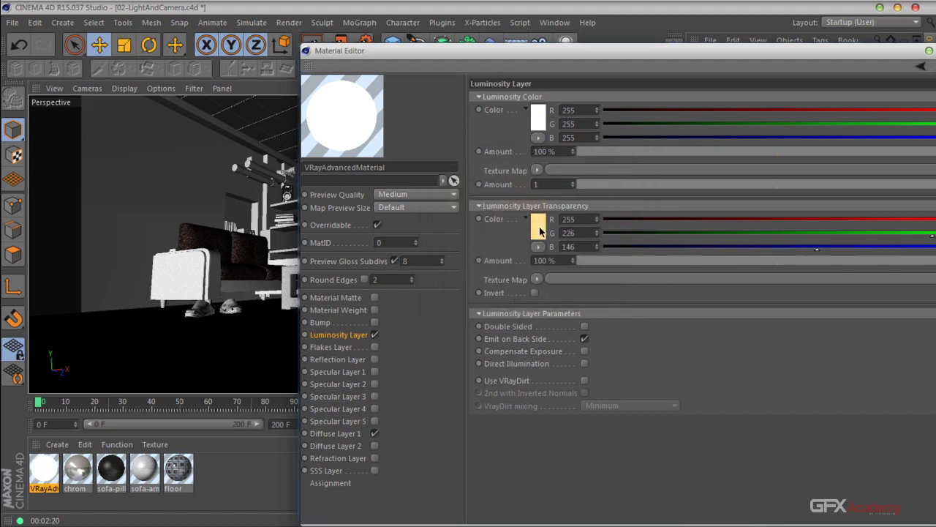
drag(577, 57, 472, 30)
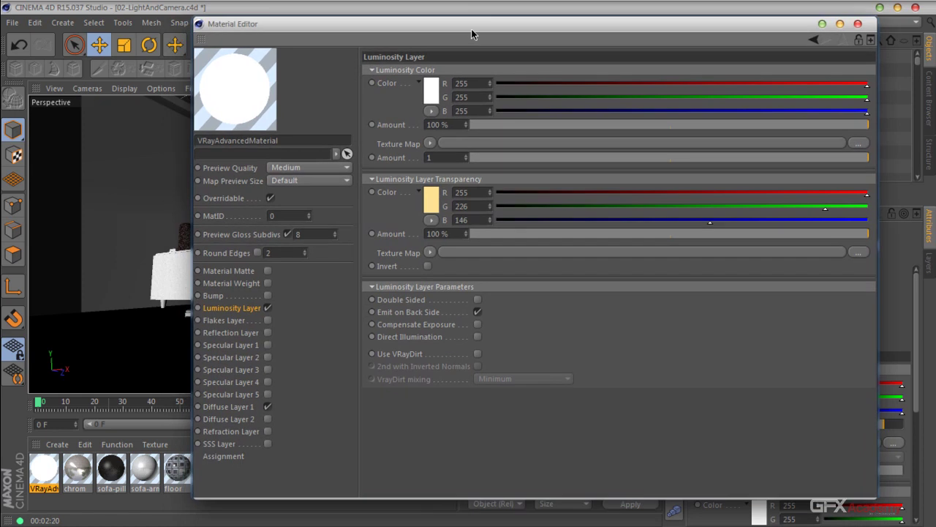
Make the luminosity Double Sided with Emit on Back Side enabled, and disable Diffuse Layer 1.
click(404, 300)
click(477, 300)
click(477, 311)
click(245, 409)
click(268, 407)
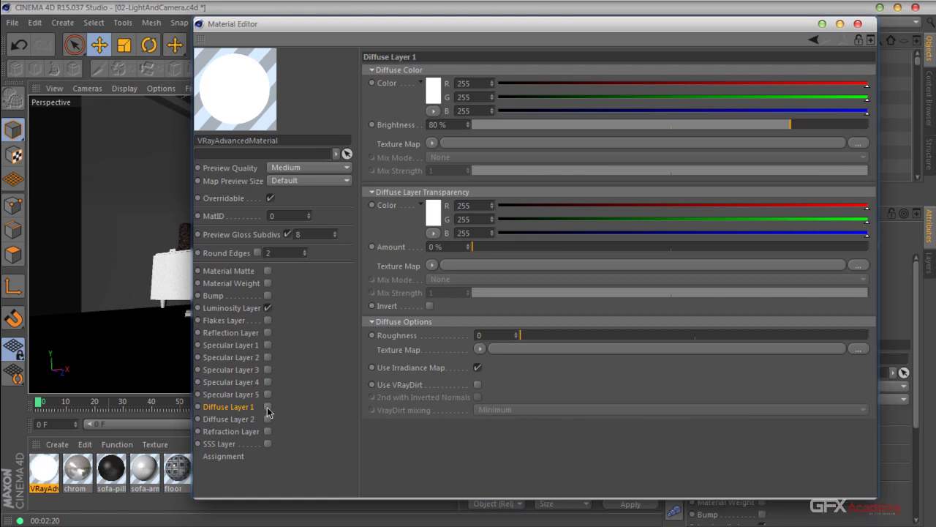
drag(440, 27, 486, 37)
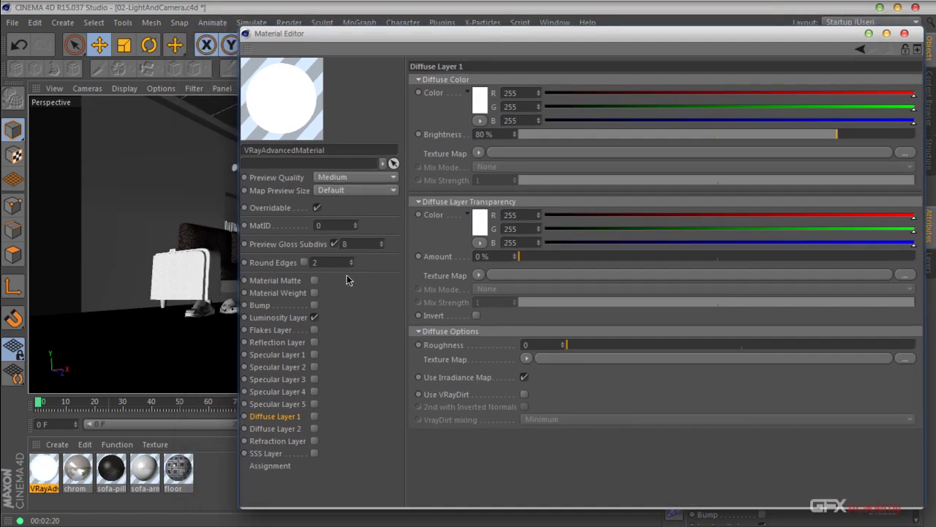
Reduce the Luminosity Color amount to 35% and close the material.
click(290, 319)
drag(832, 134, 656, 136)
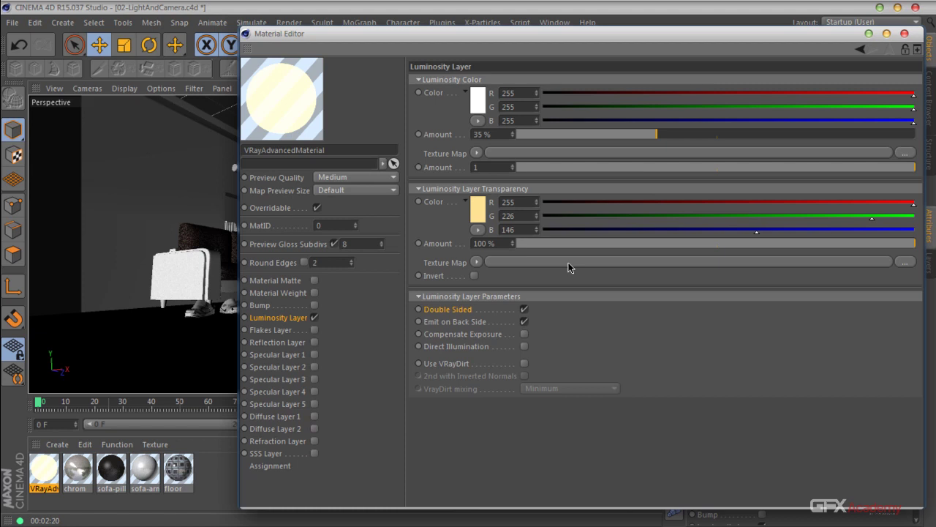
click(905, 35)
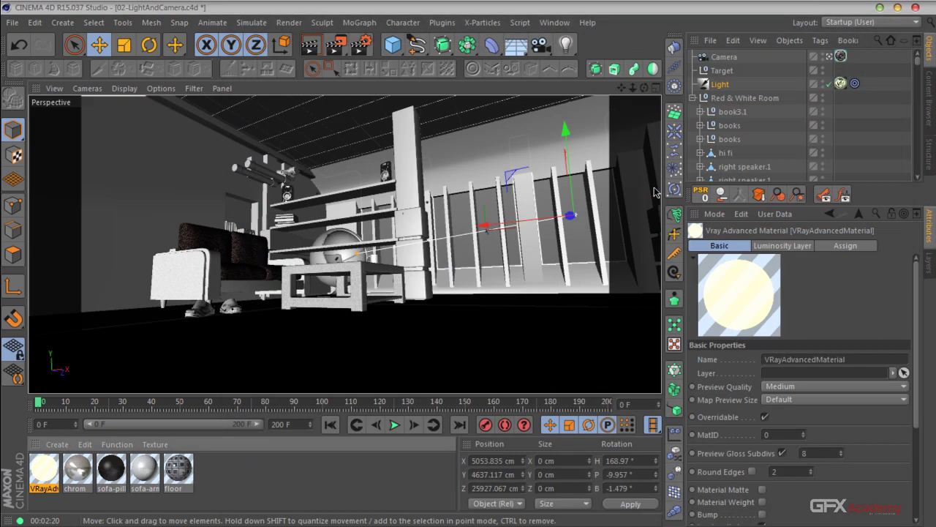
Apply the luminous material to both wall fixture tubes, Cylinder.1 and Cylinder, and clear the selection.
click(268, 177)
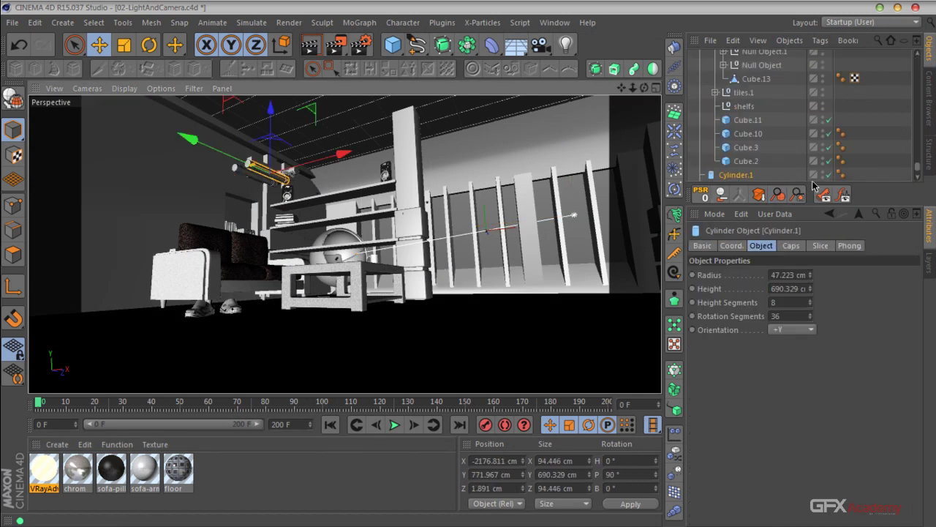
drag(814, 186, 812, 243)
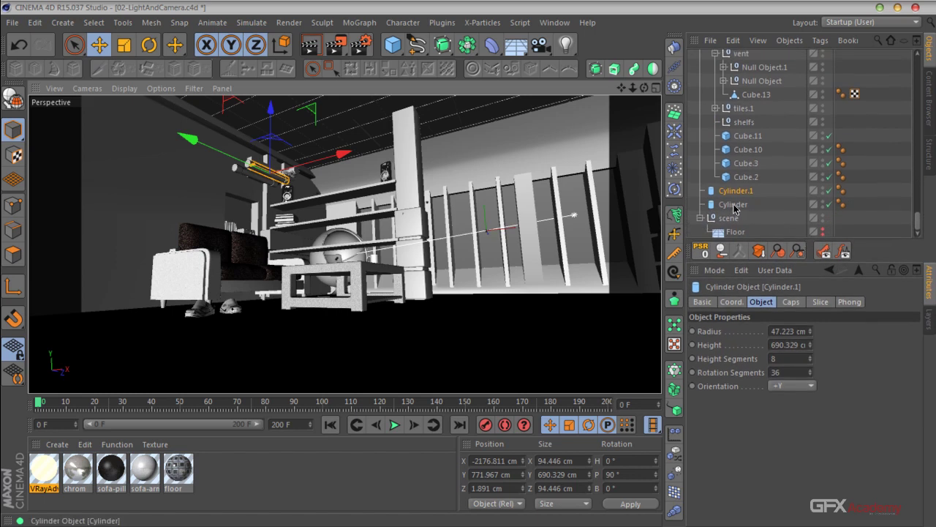
drag(44, 474, 735, 192)
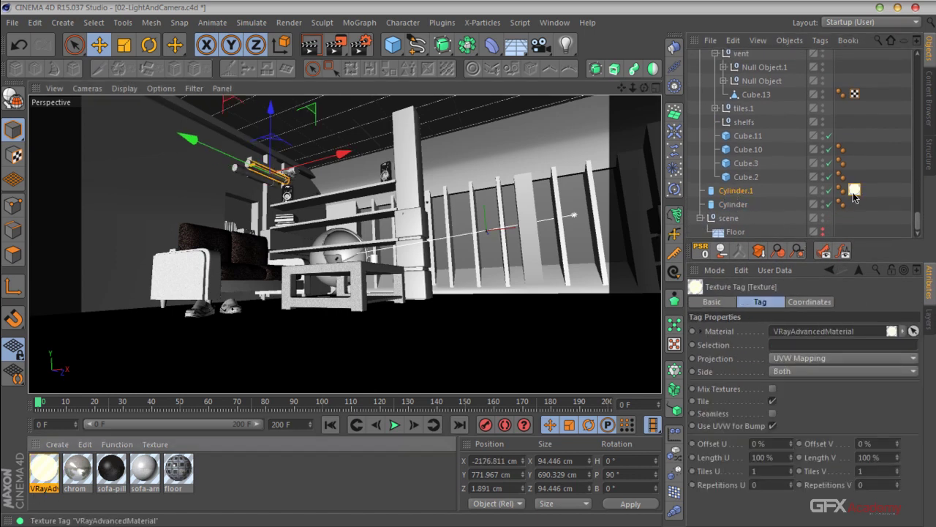
drag(51, 475, 741, 208)
click(863, 223)
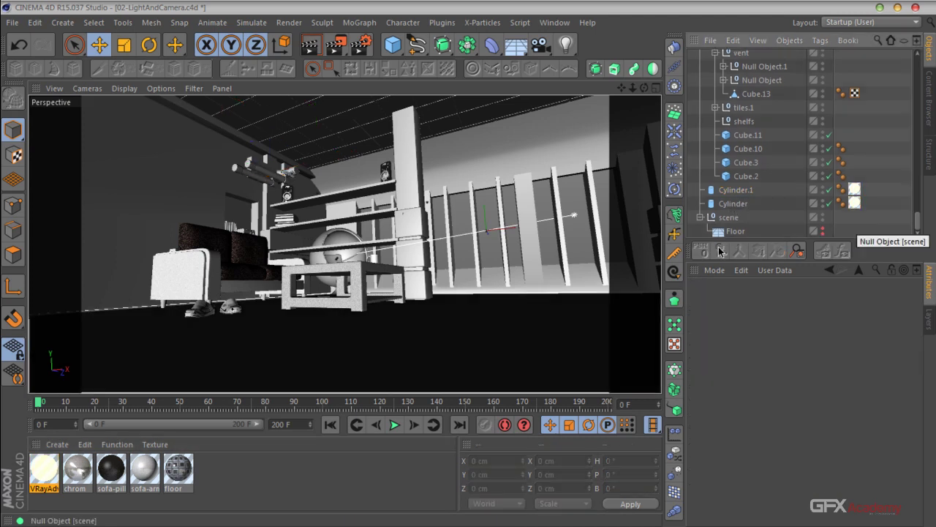
Test-render only the region around the wall fixture in the perspective view.
drag(336, 45, 399, 69)
drag(324, 145, 180, 240)
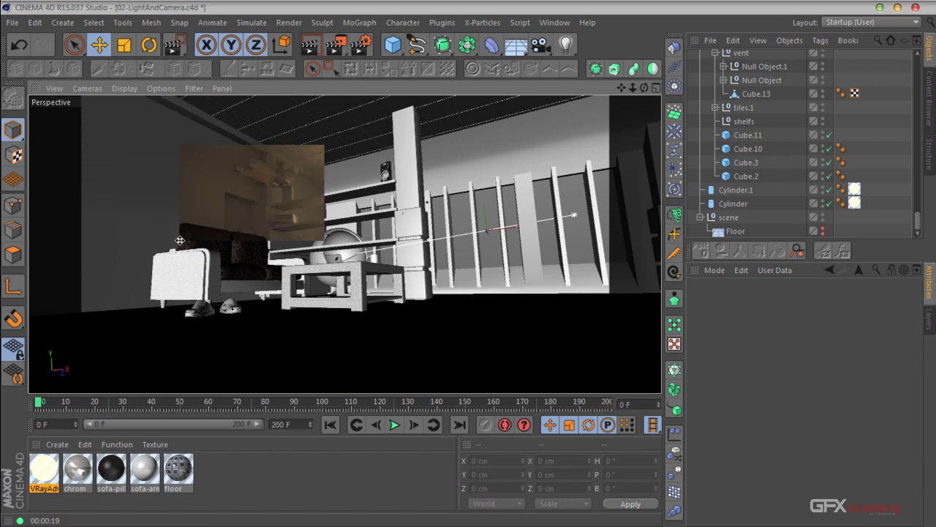
Set the luminous material's Luminosity Color to a warm yellow, RGB 255, 218, 118, with its amount at 100%.
double_click(44, 470)
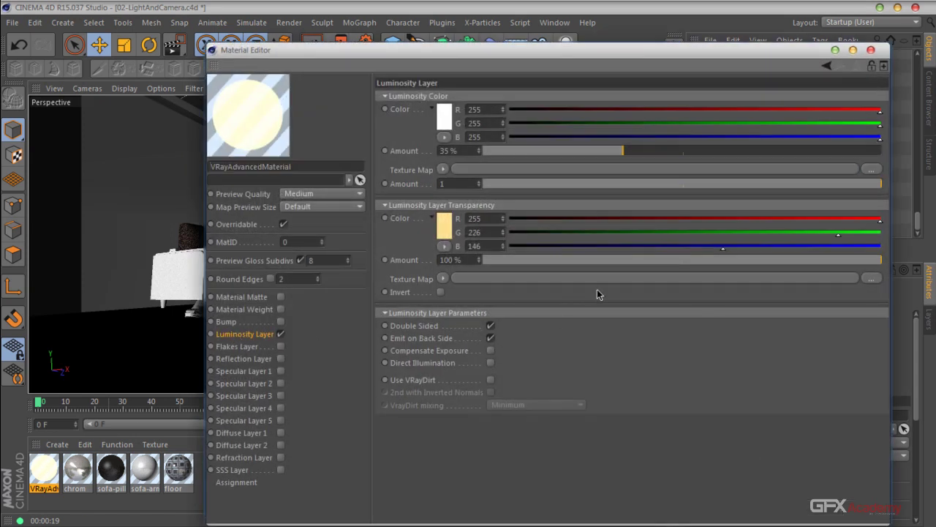
drag(858, 262, 786, 260)
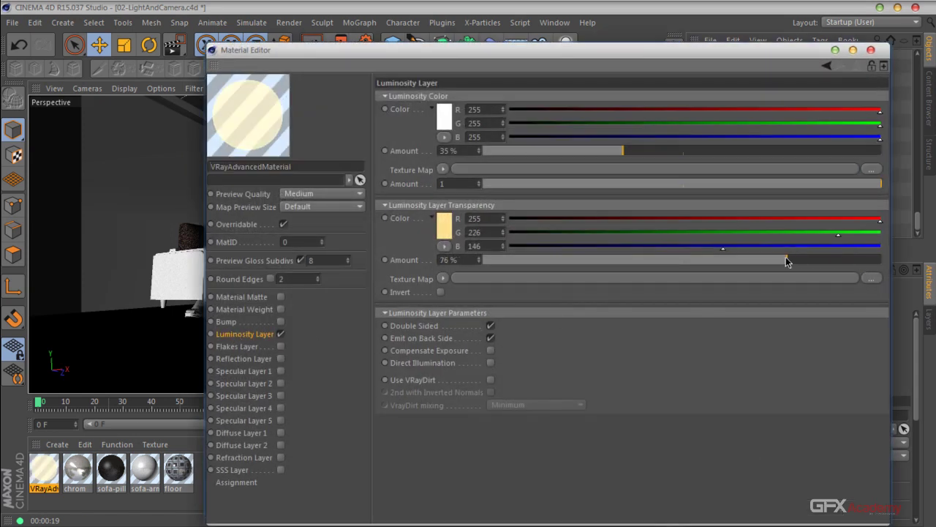
drag(786, 262, 888, 263)
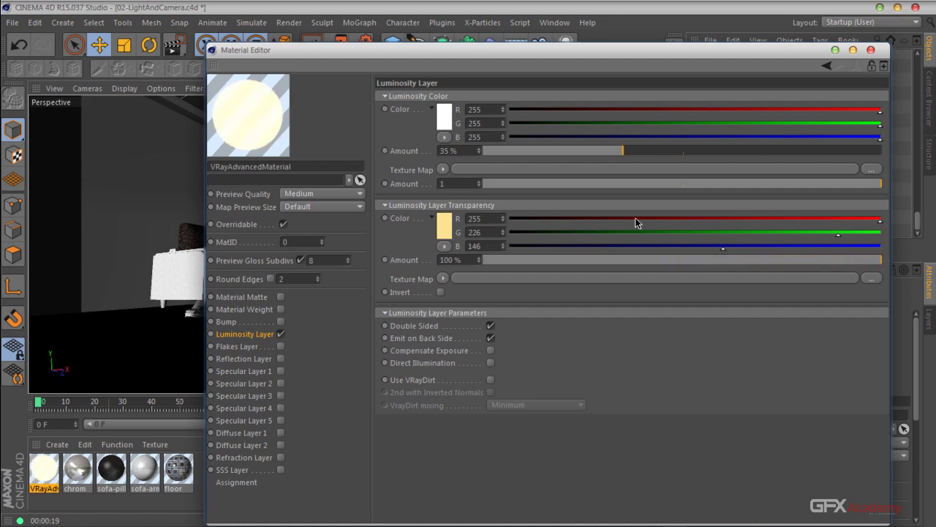
drag(624, 152, 900, 157)
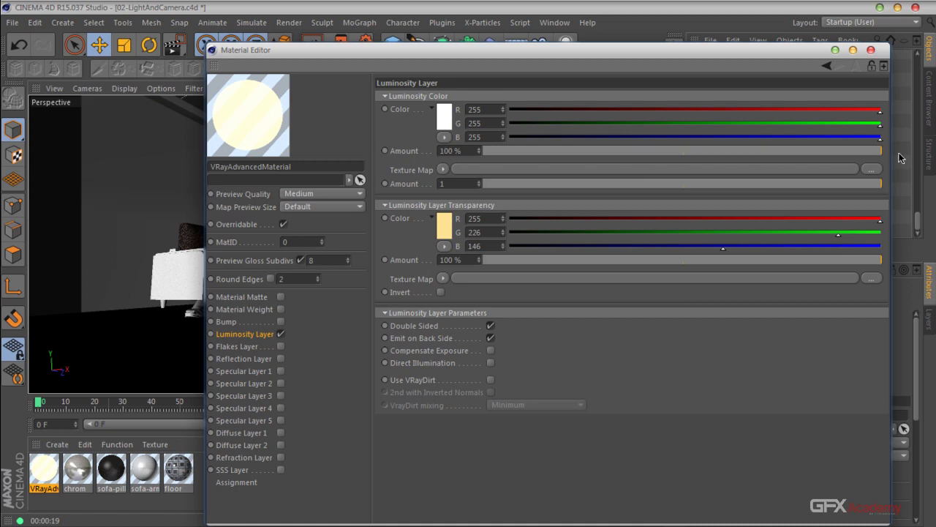
mouse_move(420, 68)
mouse_down()
mouse_move(437, 69)
mouse_move(417, 71)
mouse_up()
click(426, 181)
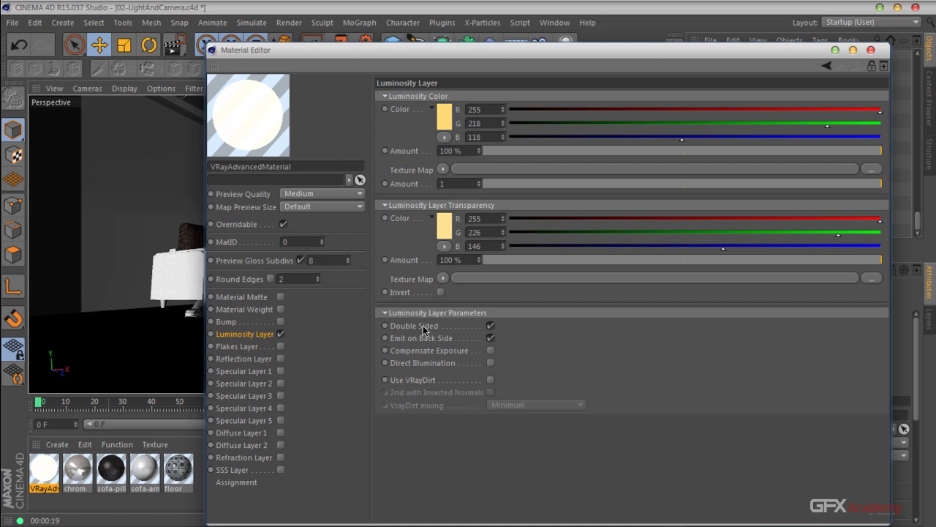
Turn off Double Sided for the luminosity and test-render the region around the wall fixture.
click(491, 327)
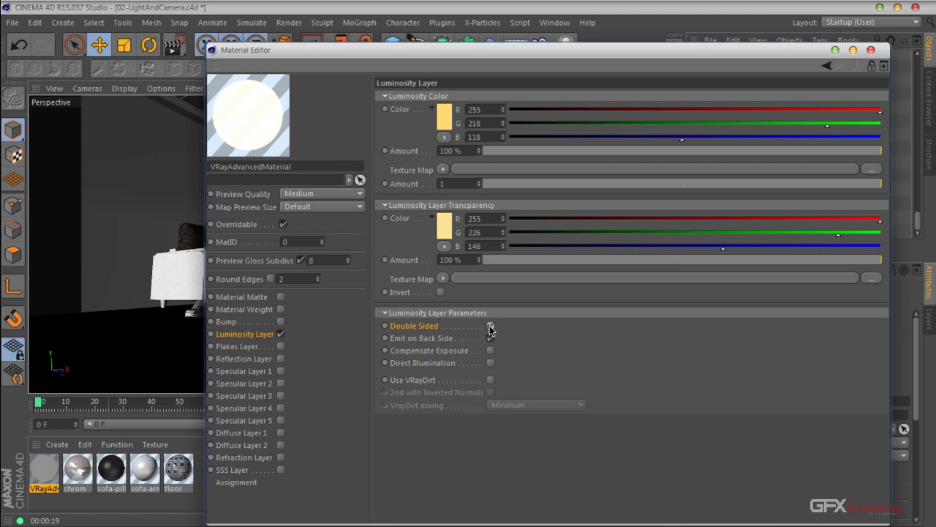
drag(463, 51, 935, 251)
drag(335, 45, 192, 211)
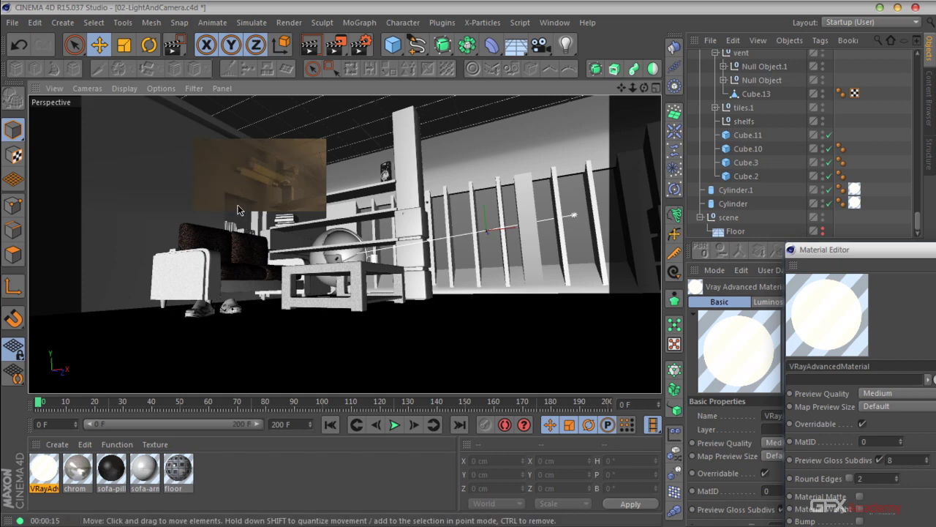
Try Double Sided without Emit on Back Side, restore both options, and test-render the wall fixture region.
drag(863, 249, 465, 33)
click(517, 308)
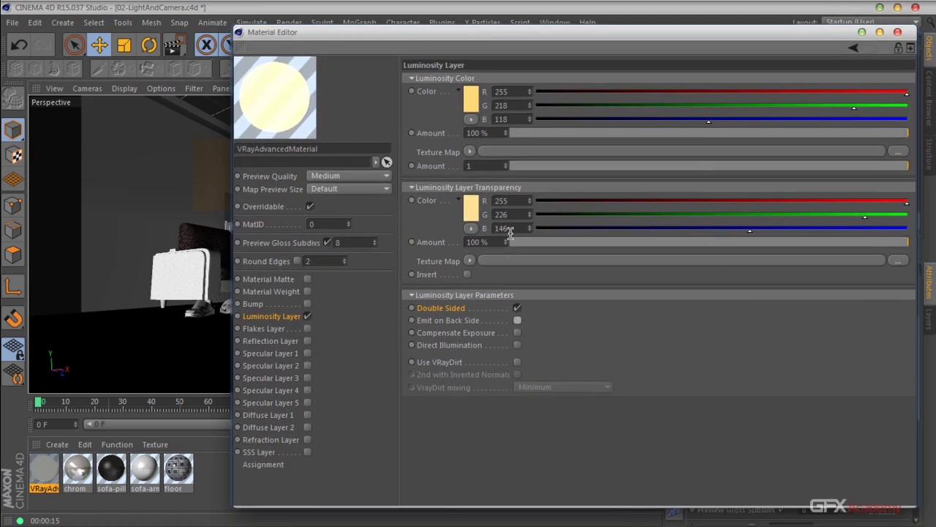
click(517, 320)
click(517, 308)
drag(360, 32, 587, 75)
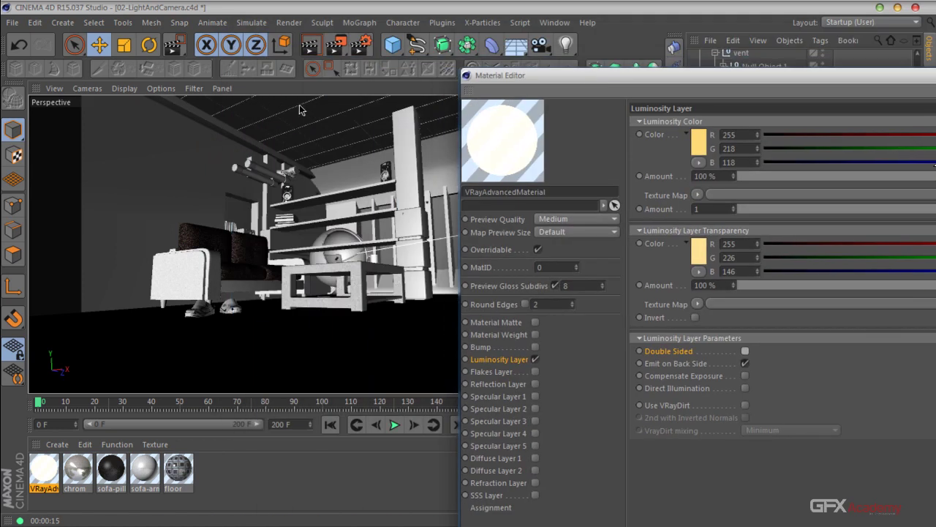
click(311, 45)
click(372, 62)
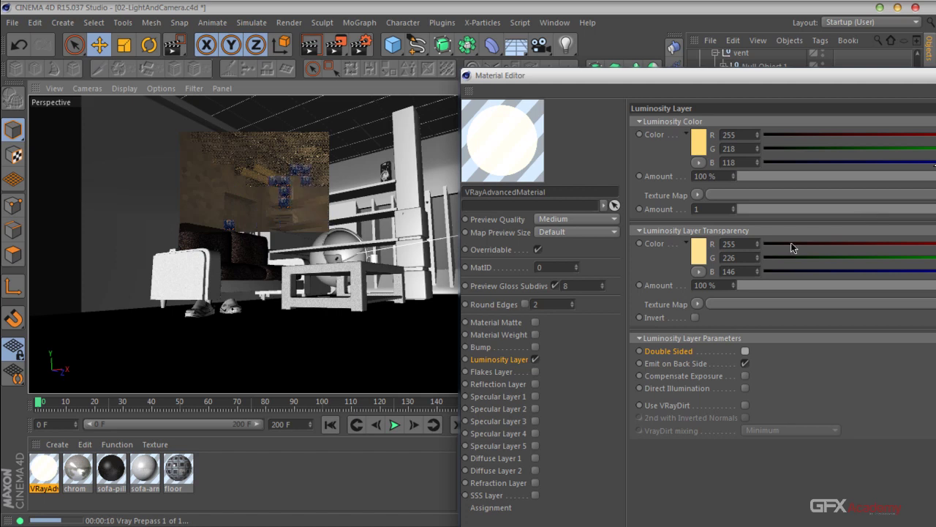
Raise the Luminosity Color amount to 400% and test-render the region around the wall fixture.
double_click(726, 176)
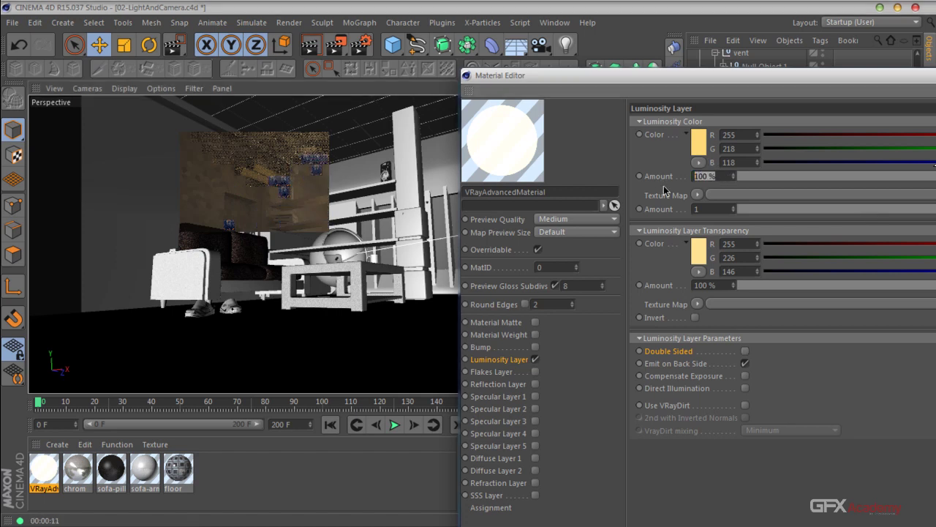
text(400)
key(Return)
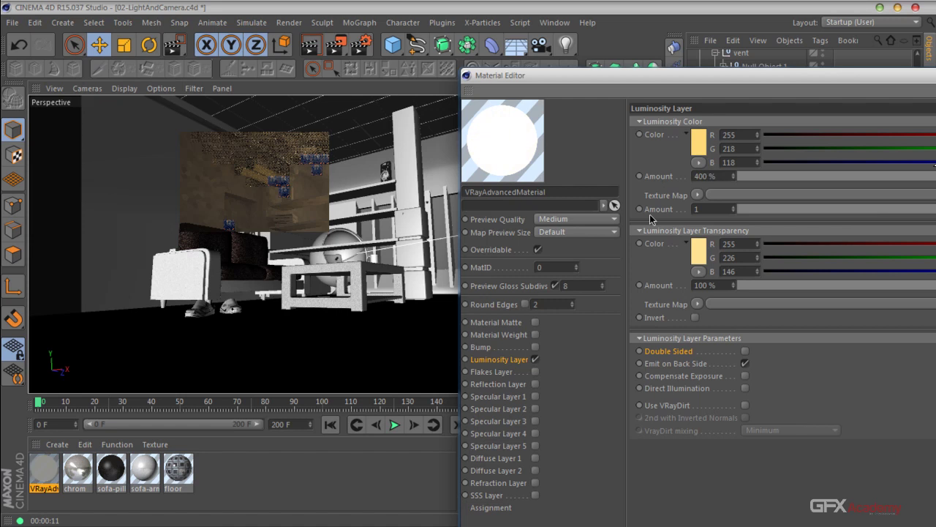
drag(336, 45, 406, 68)
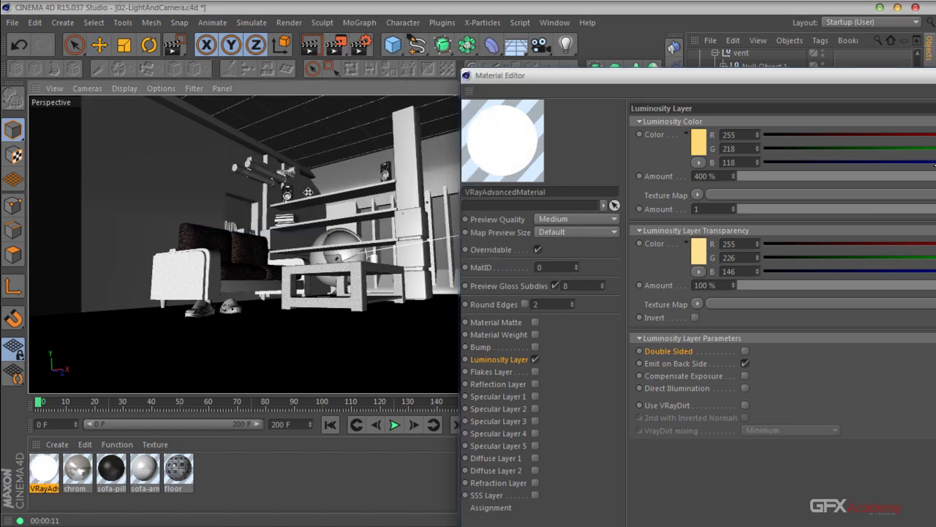
drag(321, 138, 192, 223)
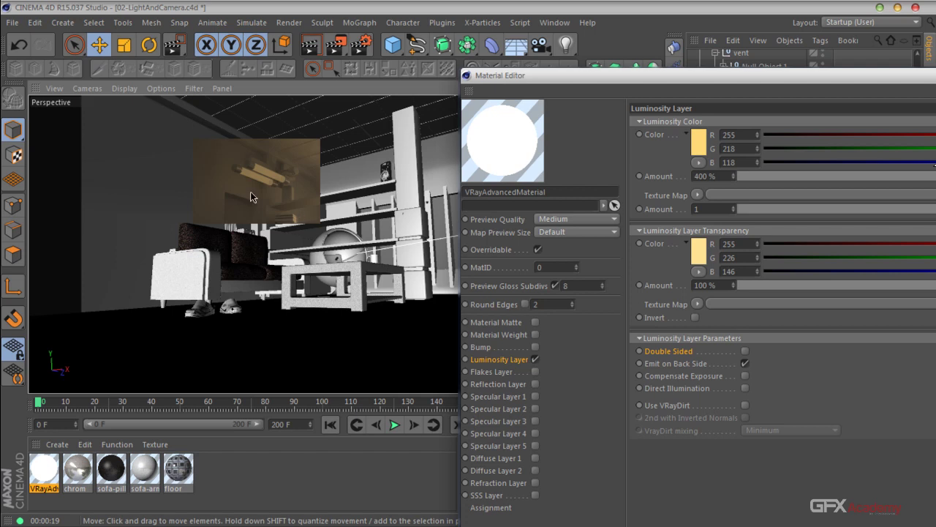
Set the Luminosity Layer transparency amount to 100%.
drag(657, 76, 419, 34)
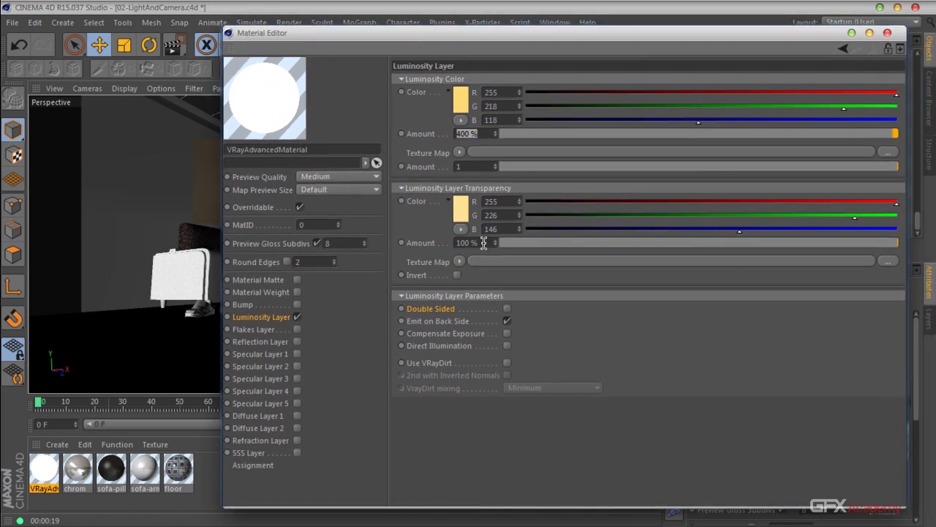
drag(863, 243, 900, 244)
double_click(458, 243)
text(100)
key(Return)
Try Direct Illumination and inspect its intensity unit options, turn it off again, and close the material.
click(507, 346)
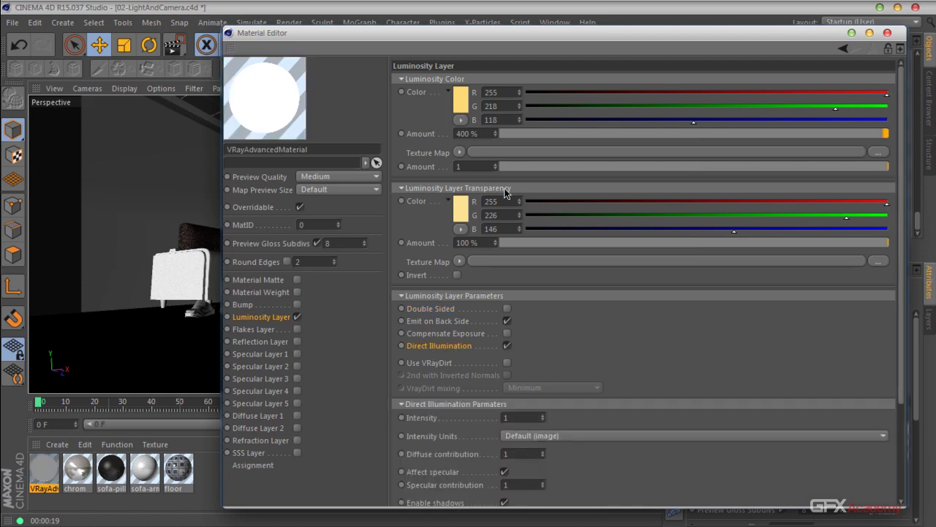
scroll(629, 439, down, 5)
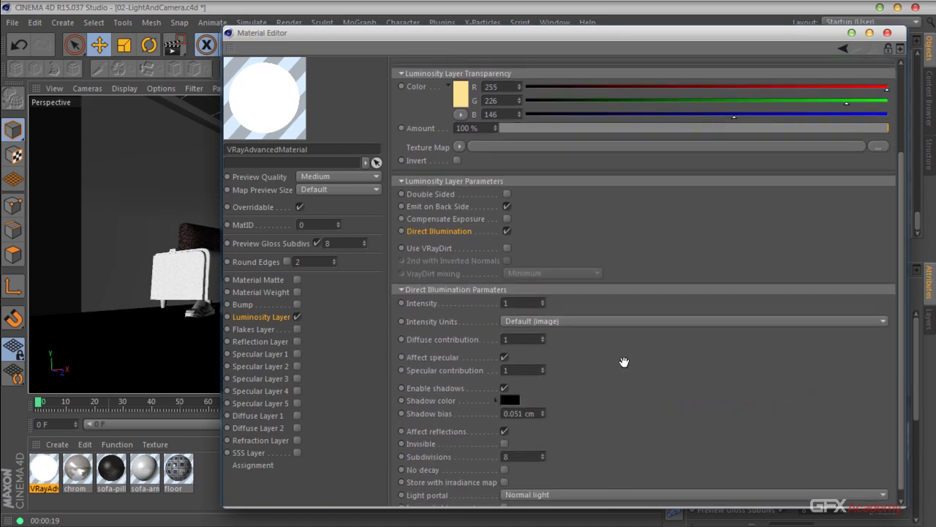
scroll(617, 293, up, 1)
click(558, 329)
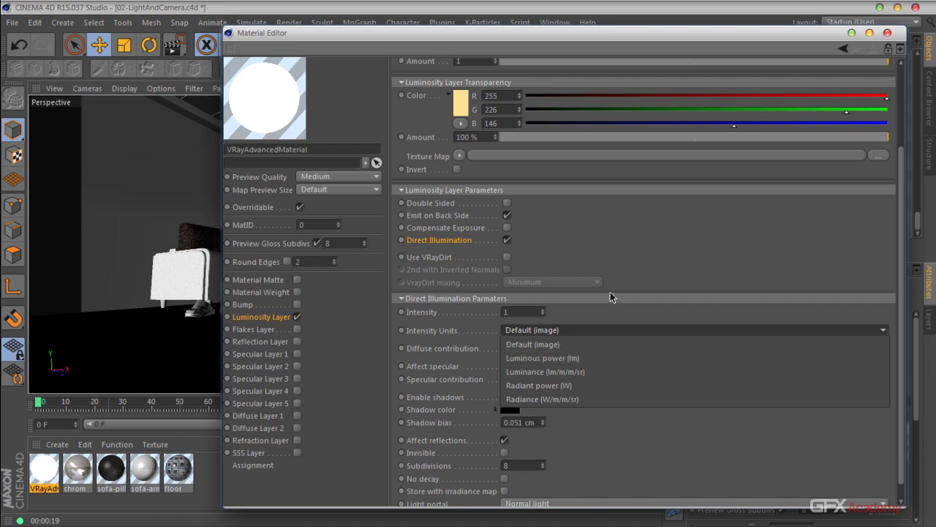
click(630, 243)
click(507, 240)
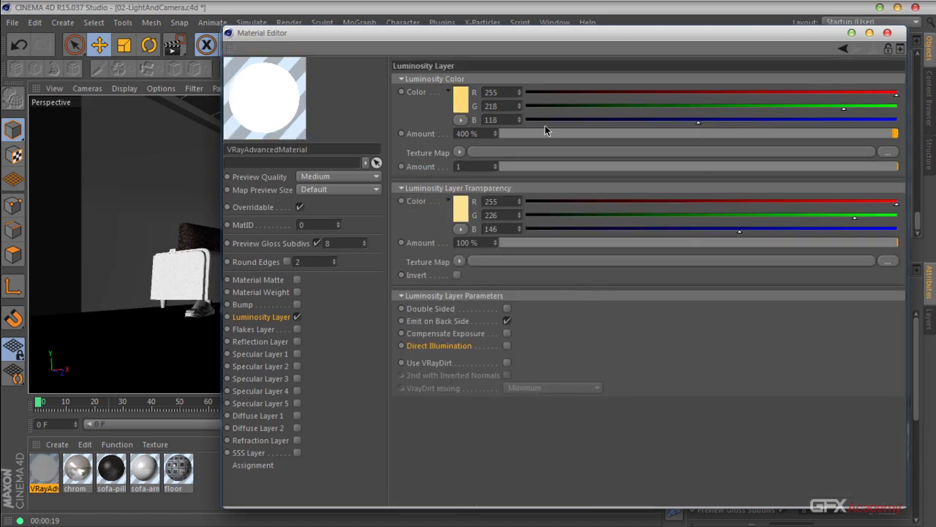
click(888, 32)
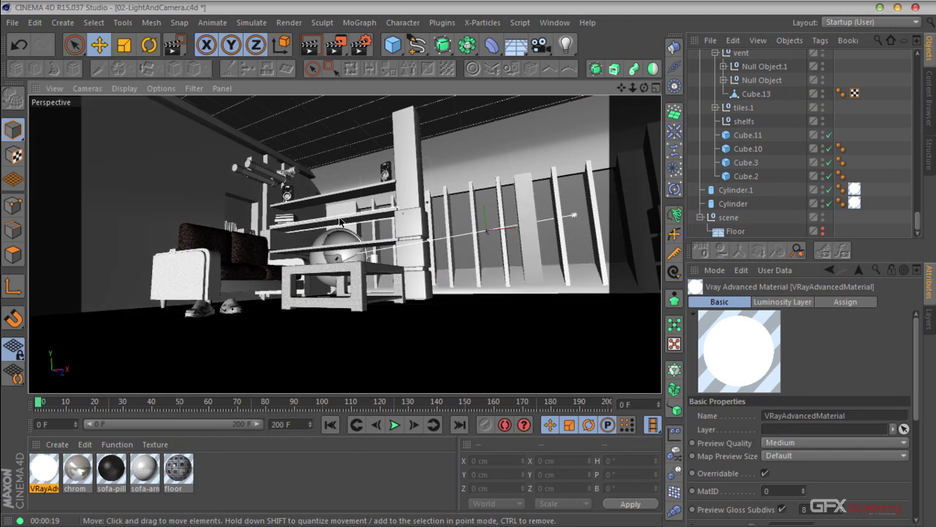
Create a new V-Ray advanced material and disable its Material Weight and Diffuse Layer 1.
click(57, 444)
mouse_move(161, 346)
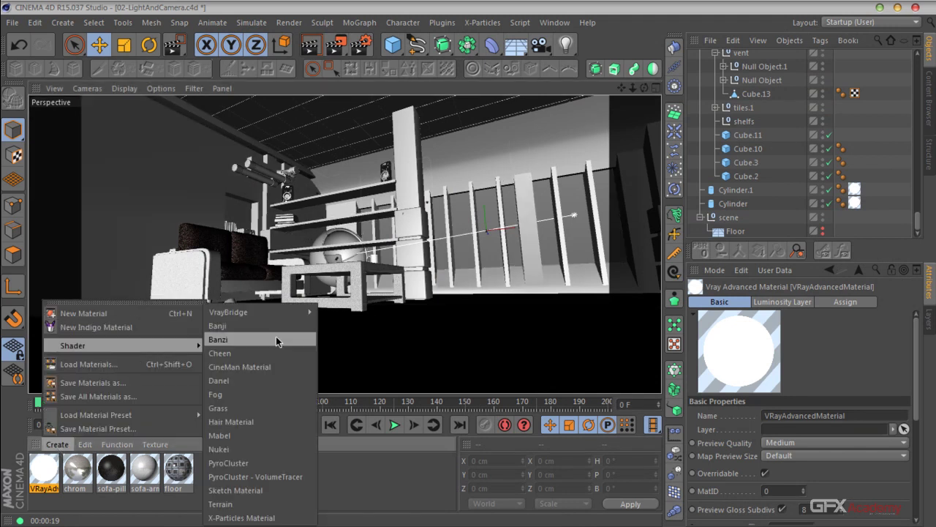
mouse_move(249, 313)
click(351, 325)
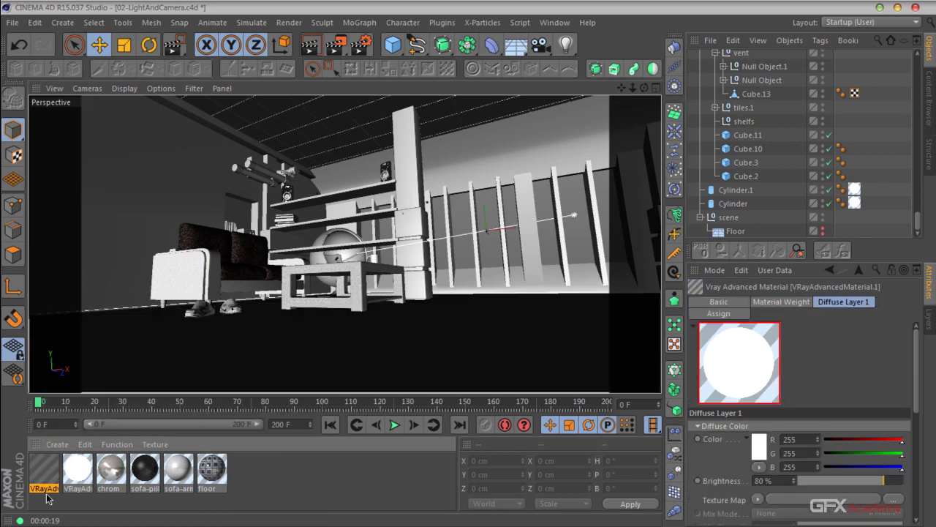
double_click(92, 481)
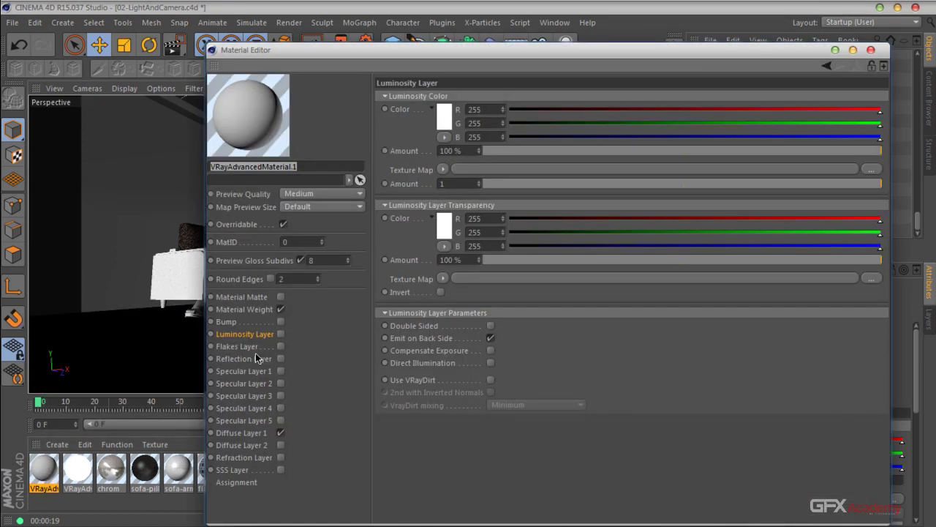
click(280, 310)
click(246, 434)
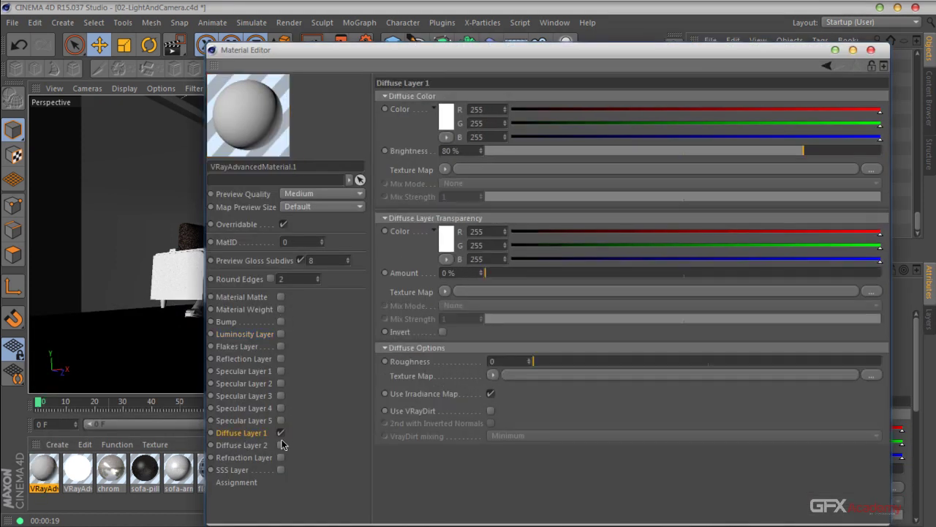
click(280, 432)
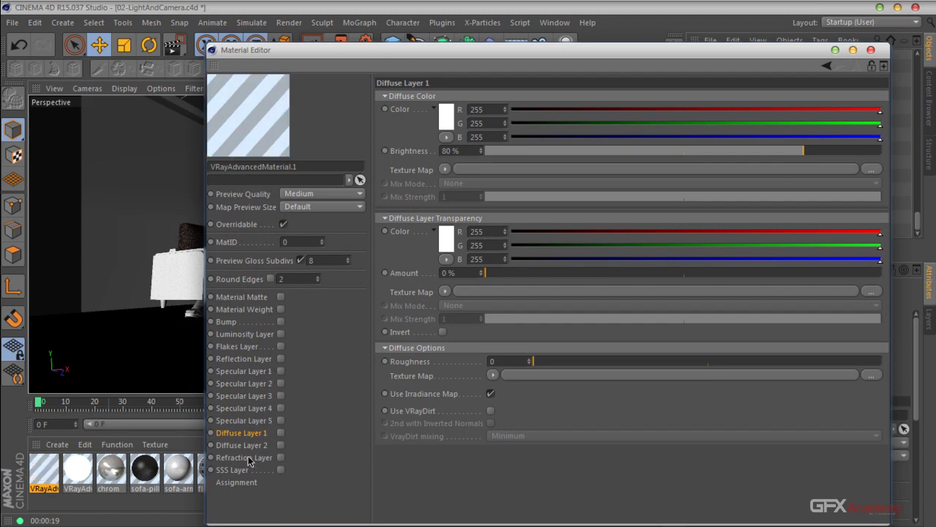
Enable the Refraction Layer and Reflection Layer on the new material and check the refraction IOR setting.
click(270, 458)
click(280, 457)
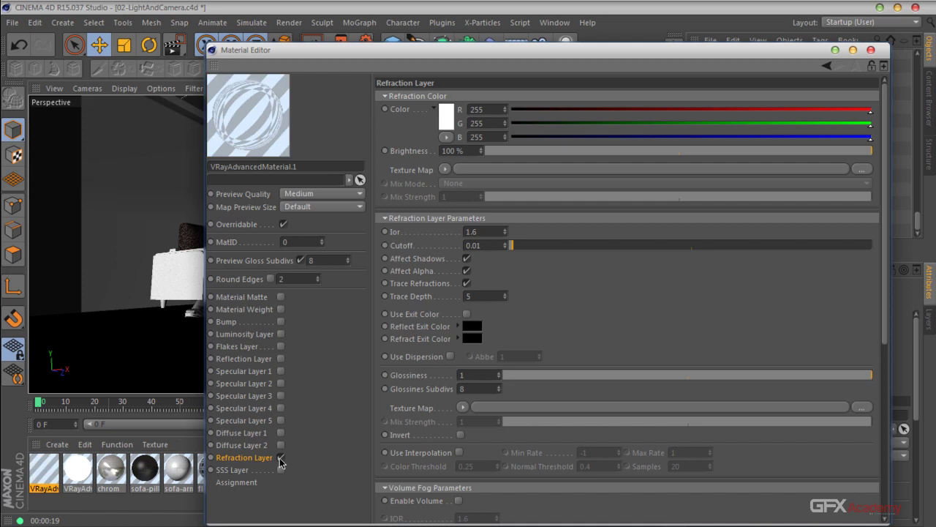
click(281, 358)
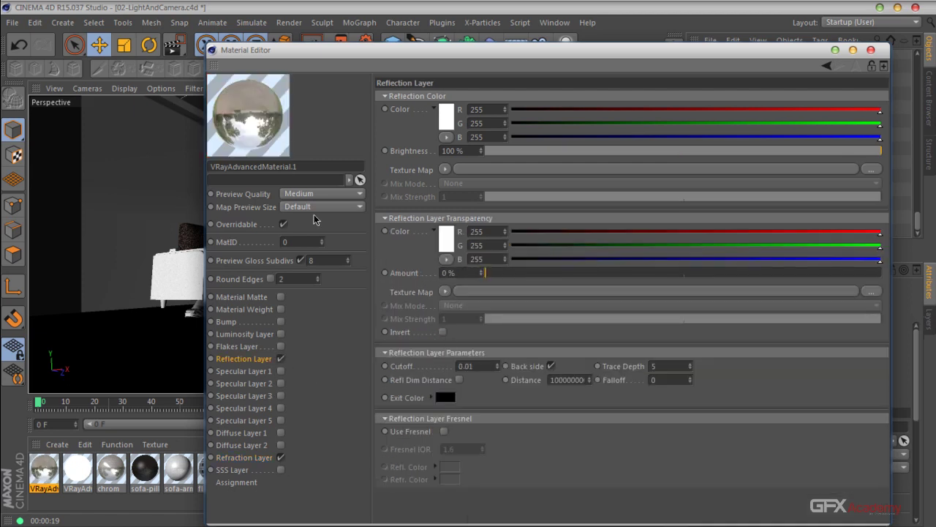
click(249, 457)
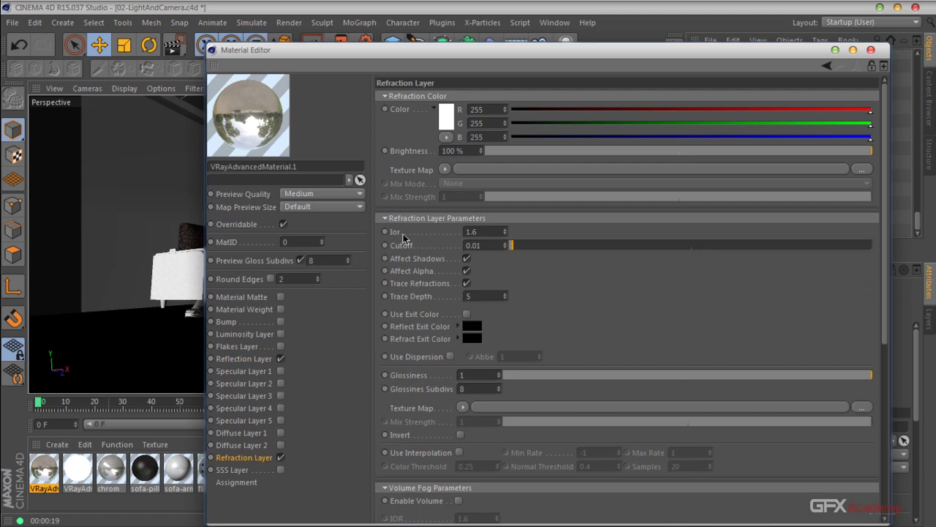
double_click(472, 231)
middle_drag(569, 309, 558, 259)
Set the Reflection Layer transparency amount to 57% for a glass look.
click(250, 359)
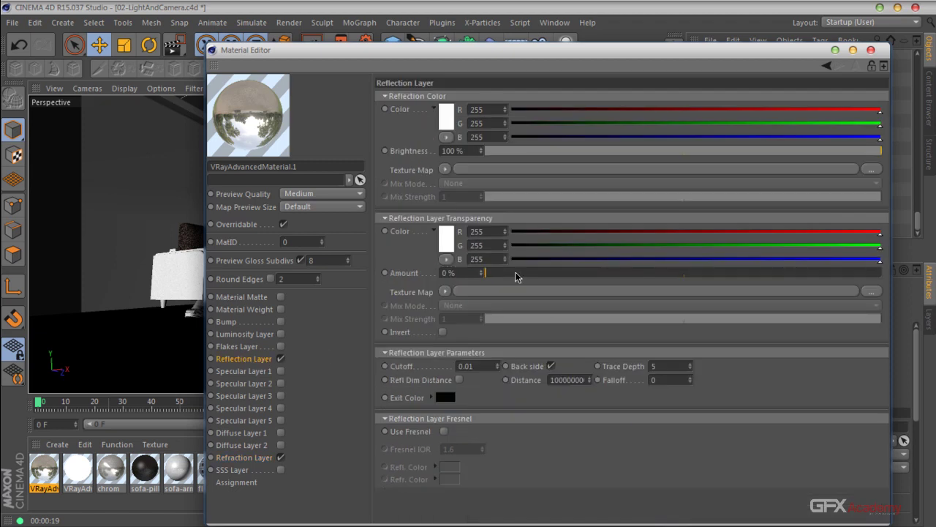
drag(508, 276, 724, 275)
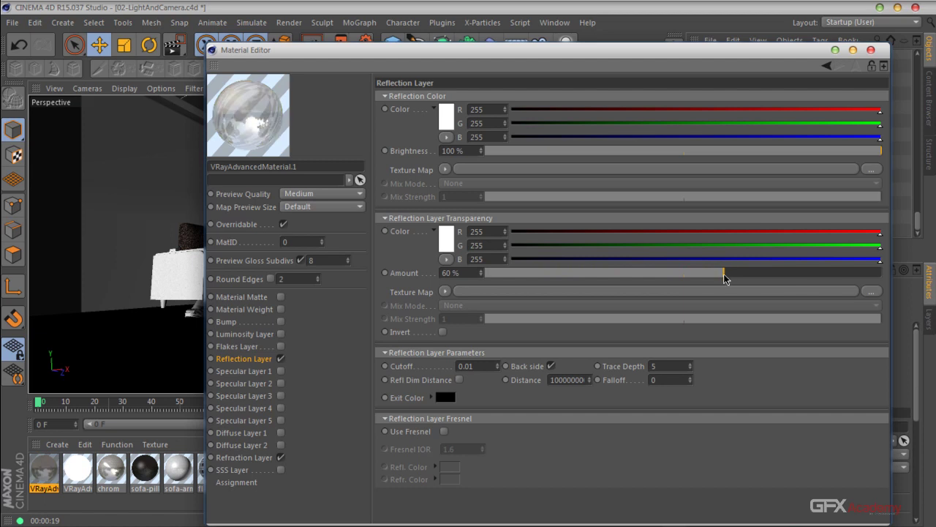
drag(720, 276, 712, 275)
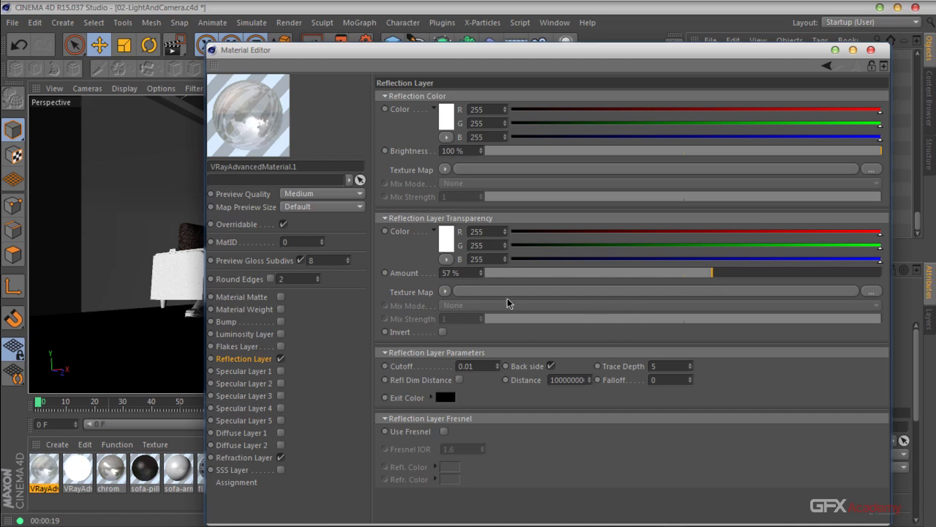
Apply the new glass material to the four shelf boards Cube.12, Cube.9, Cube.8 and Cube.7.
drag(393, 61, 735, 285)
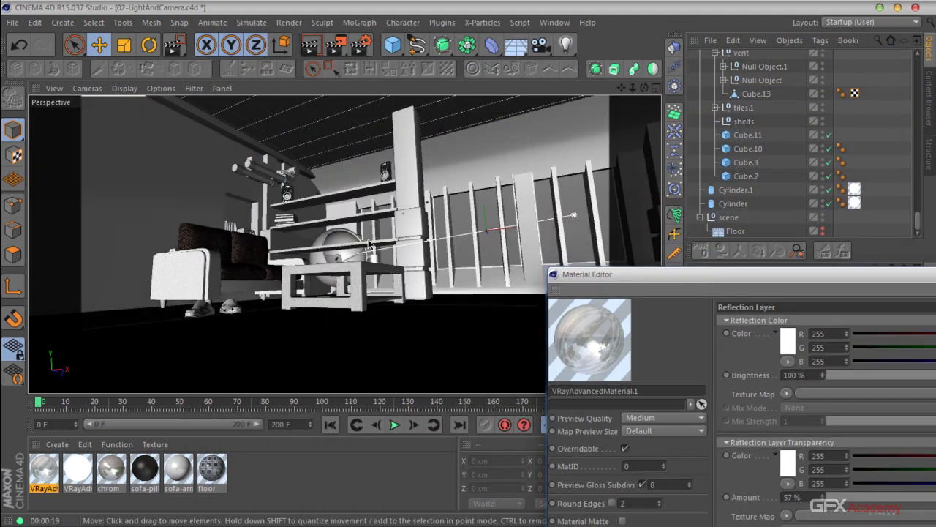
click(366, 243)
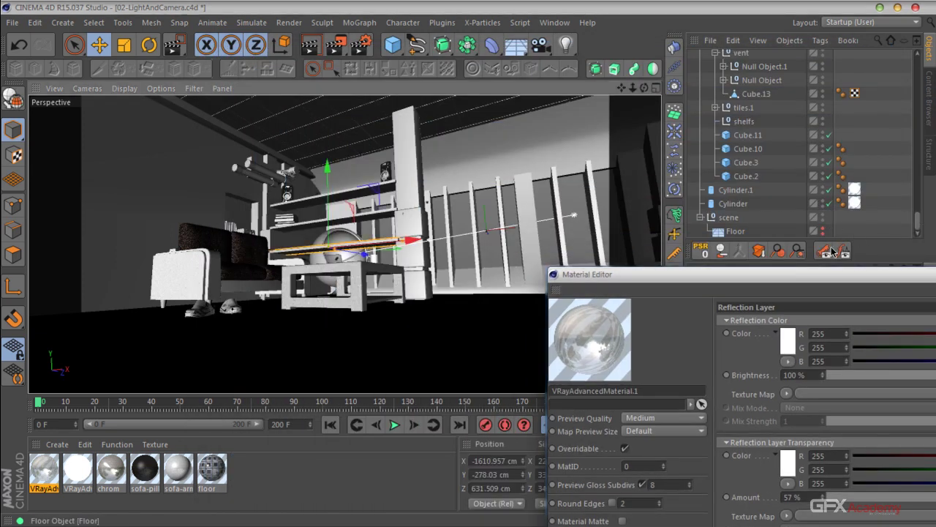
scroll(904, 190, up, 10)
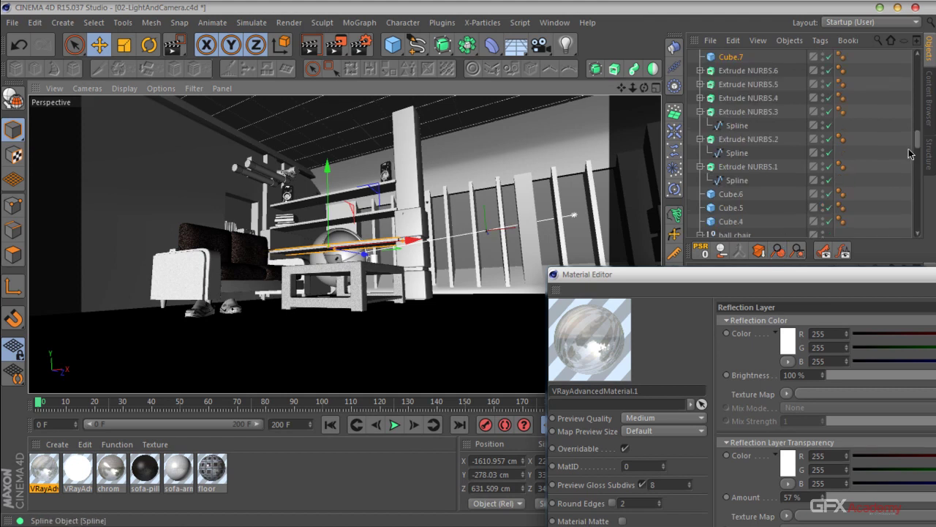
scroll(761, 117, up, 3)
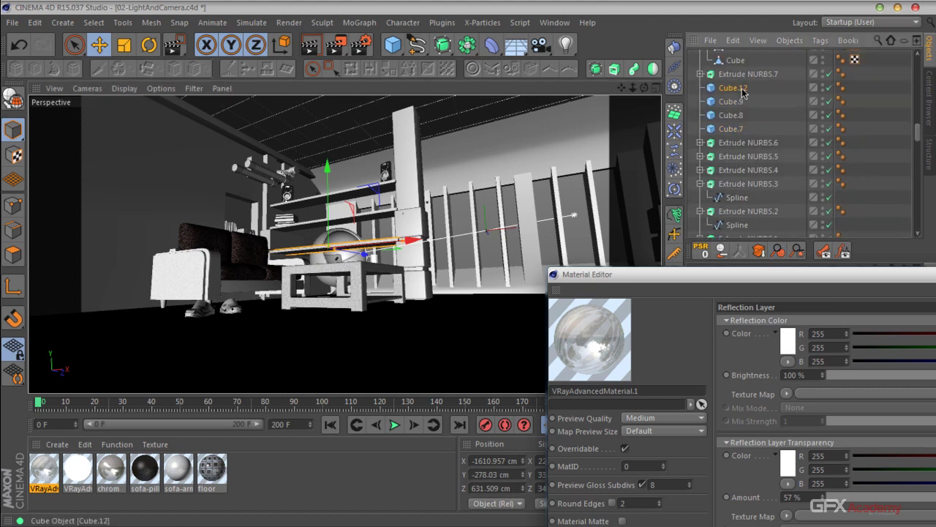
click(735, 104)
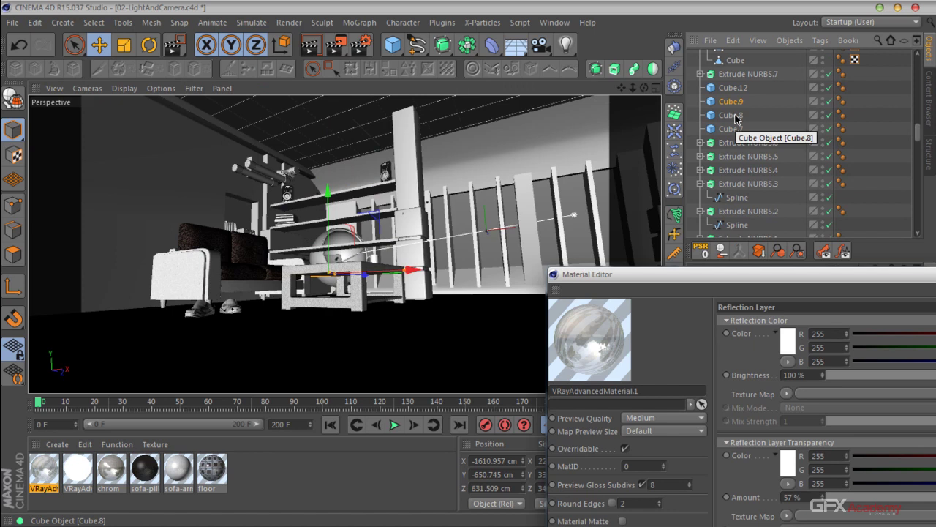
drag(54, 474, 734, 87)
drag(43, 476, 734, 102)
drag(49, 473, 734, 115)
drag(50, 479, 734, 129)
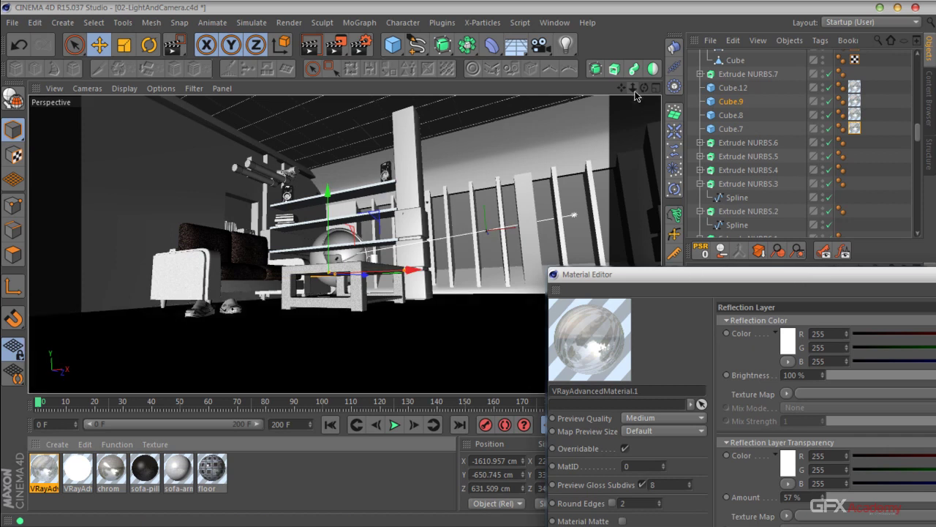
Test-render a region of the view around the shelves to check the glass, and close the material settings.
scroll(650, 135, up, 6)
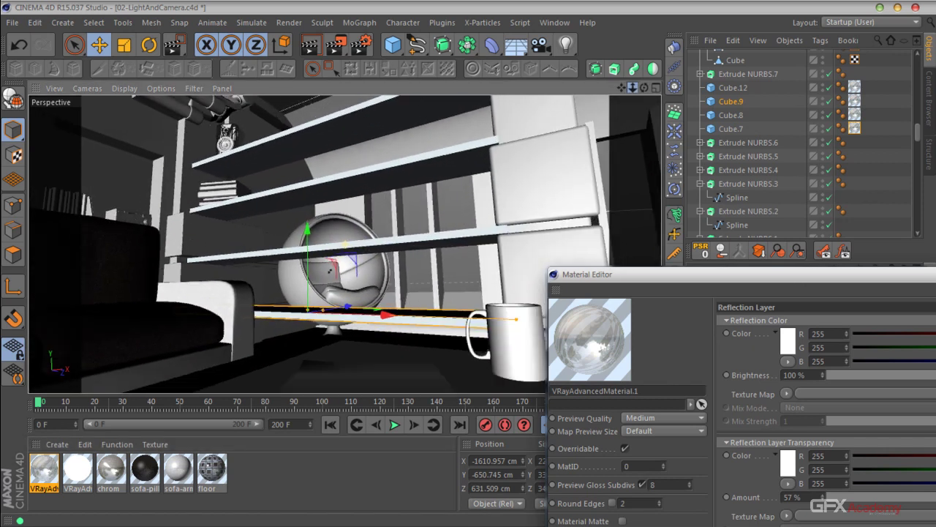
alt+drag(622, 94, 435, 158)
click(435, 158)
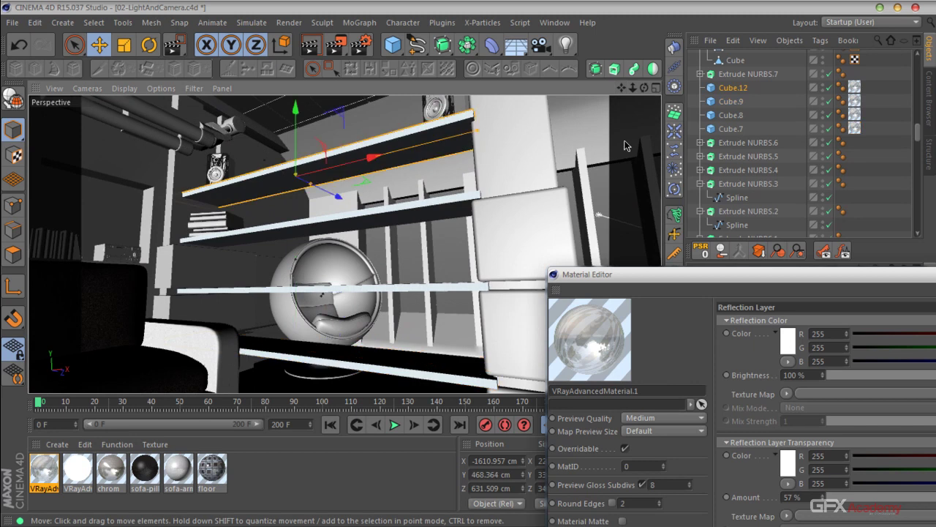
drag(644, 87, 597, 110)
drag(339, 52, 429, 69)
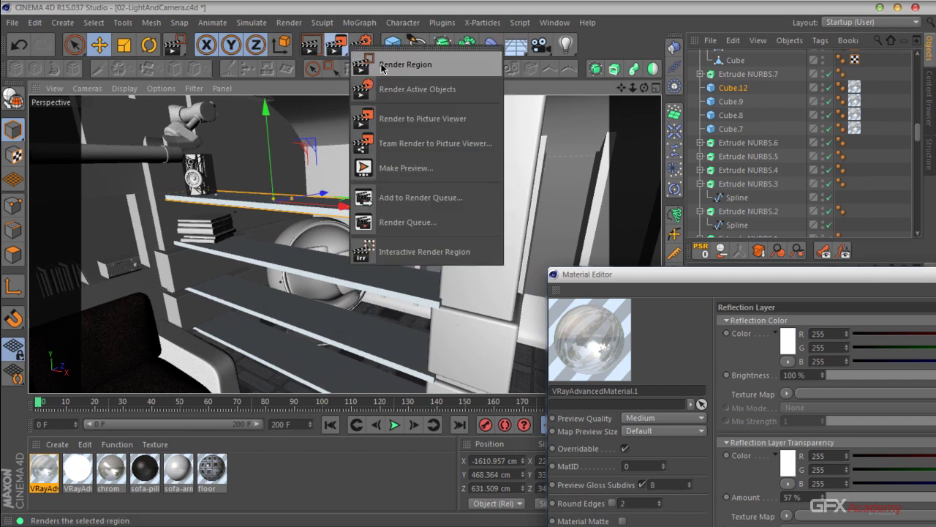
click(428, 69)
drag(504, 138, 169, 357)
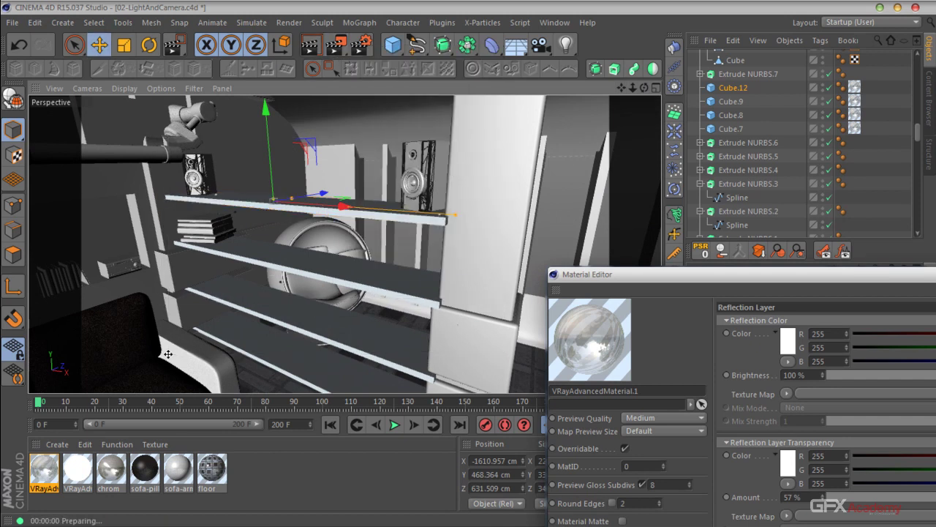
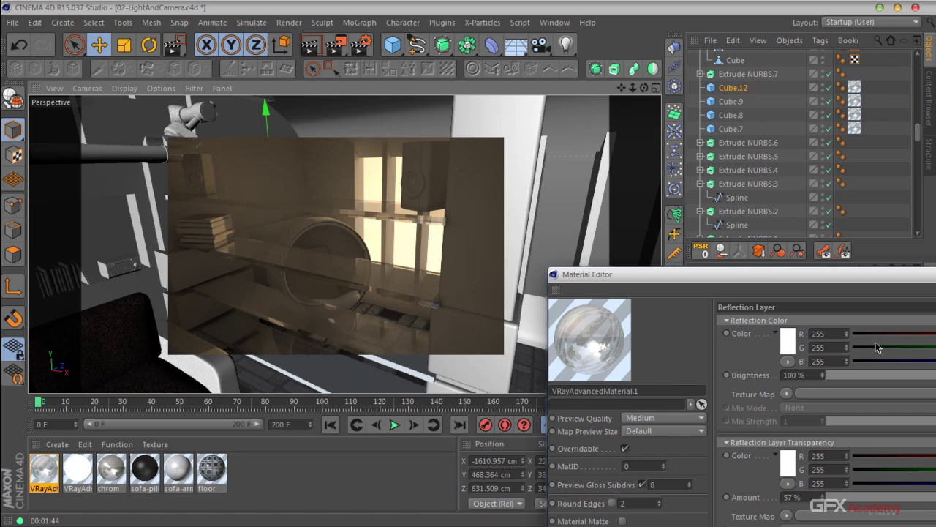
key(alt+F4)
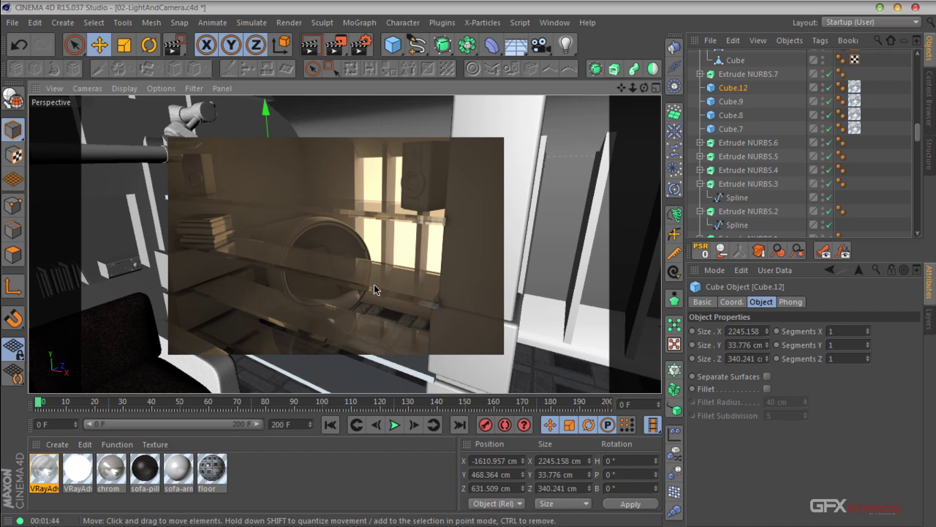
Set the glass material's refraction Glossines Subdivs to 16 and its Glossiness to 0.97.
double_click(44, 468)
click(262, 457)
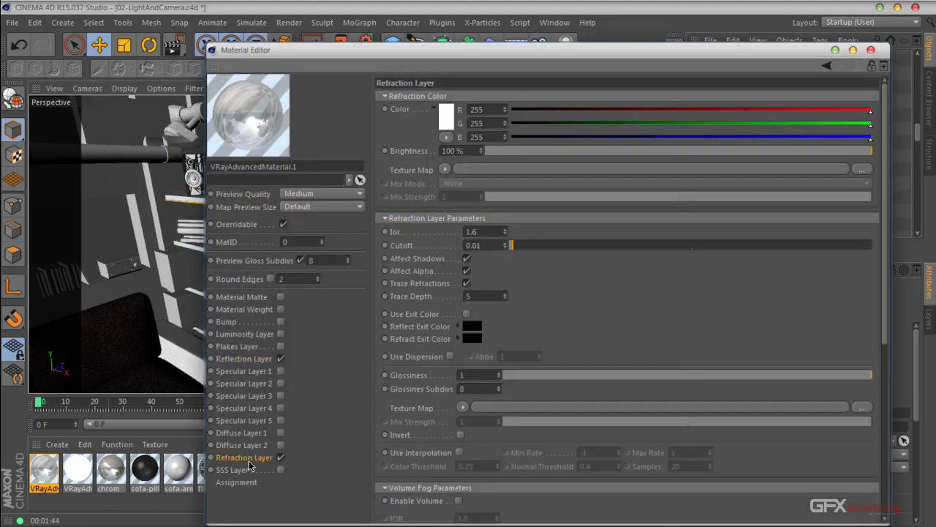
drag(570, 296, 573, 268)
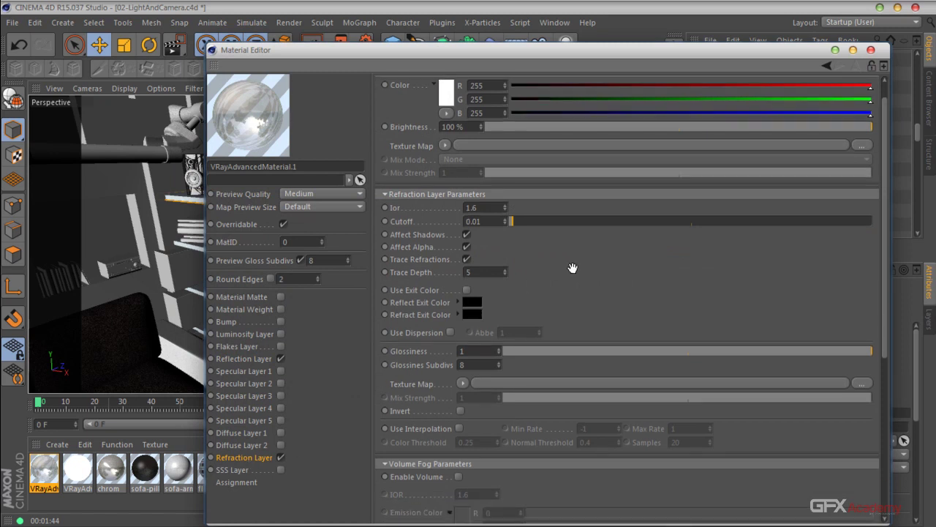
double_click(468, 364)
text(16)
key(Return)
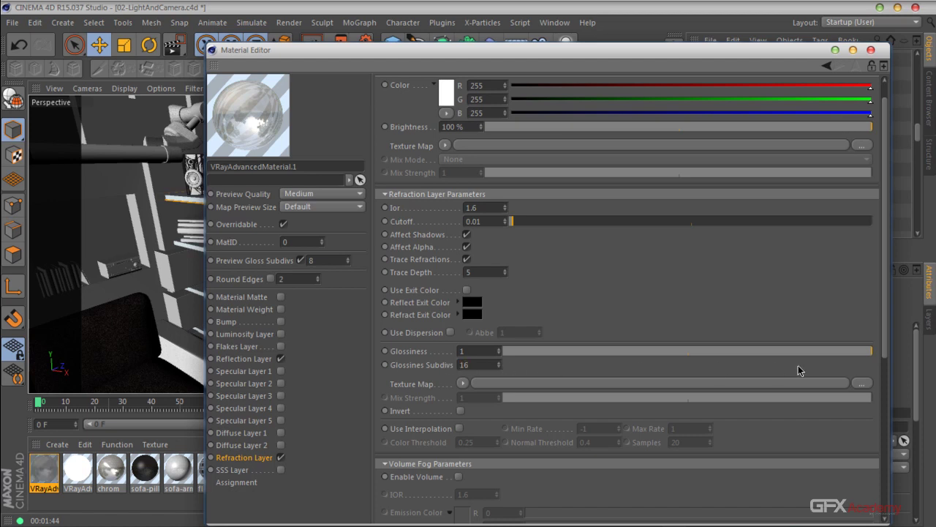
drag(859, 352, 718, 356)
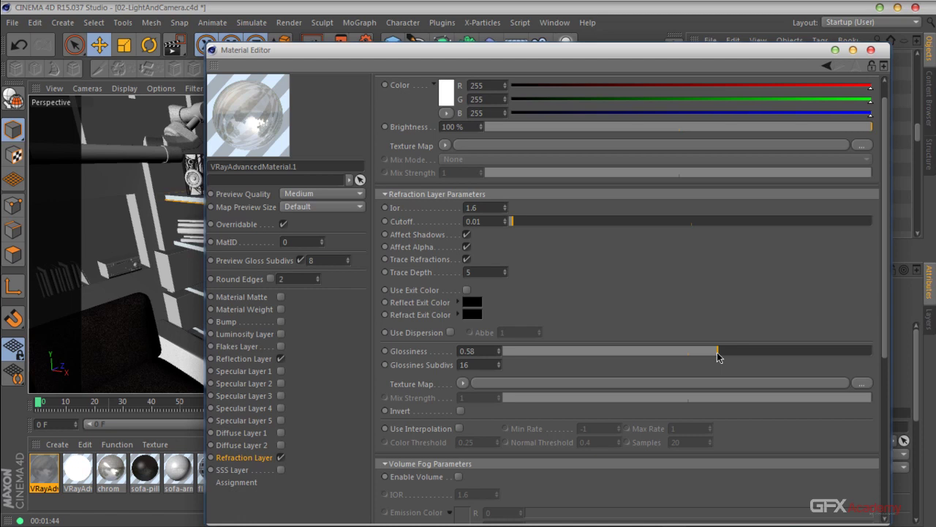
drag(718, 357, 866, 353)
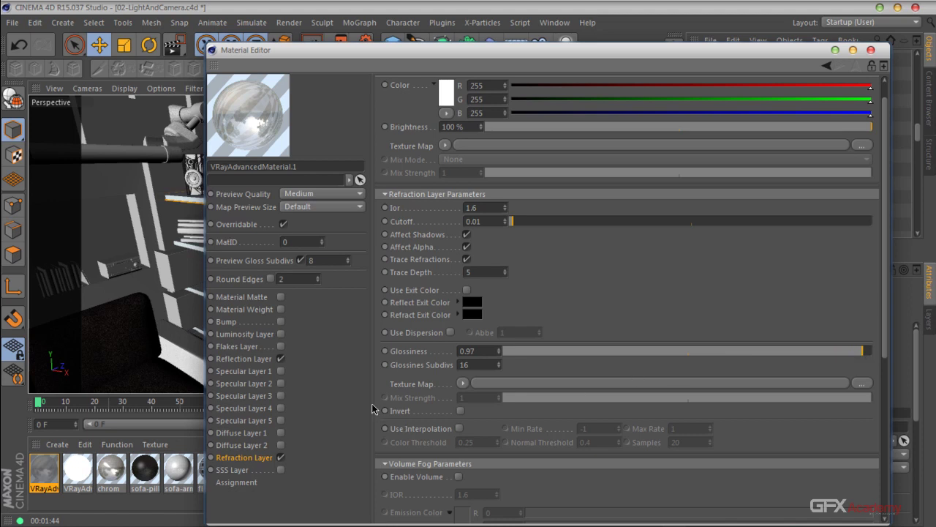
click(871, 50)
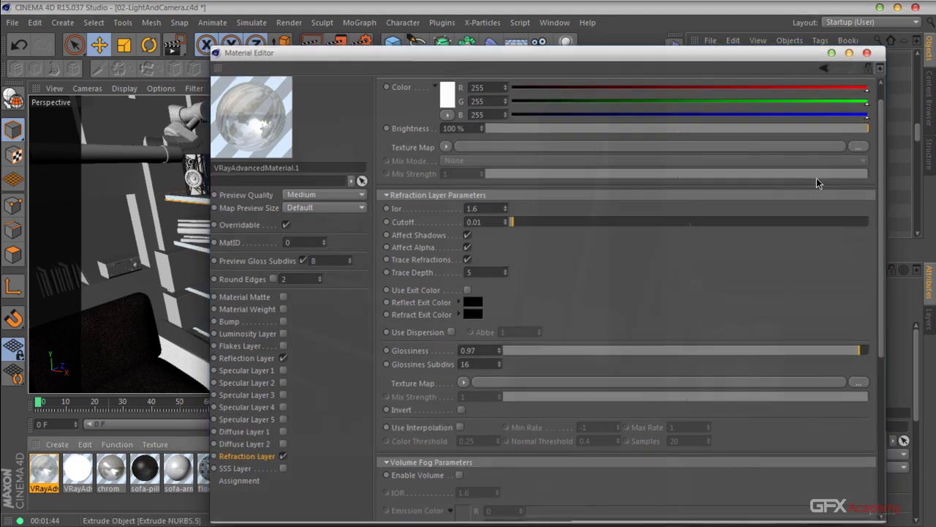
Add a VrayCompositing tag to shelf Cube.12 and turn off its Cast Shadows and Generate GIs options.
click(726, 87)
right_click(734, 88)
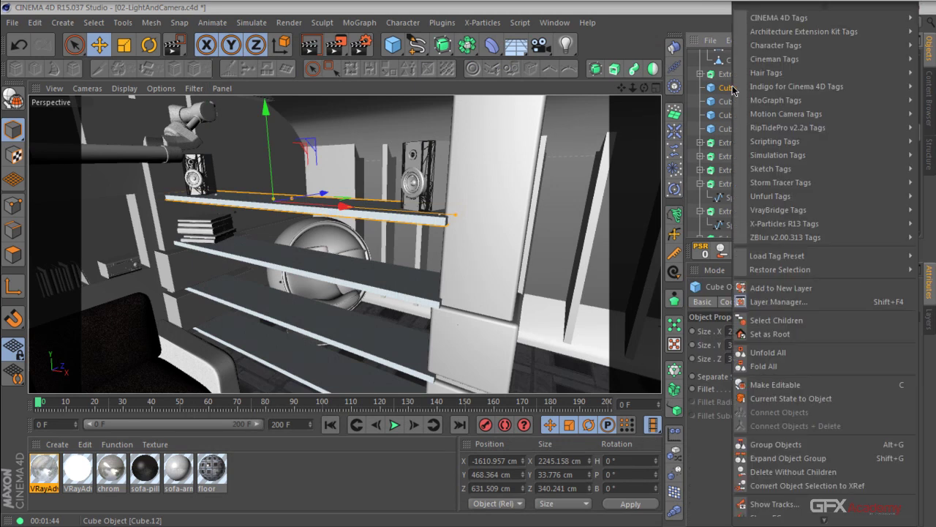
mouse_move(756, 213)
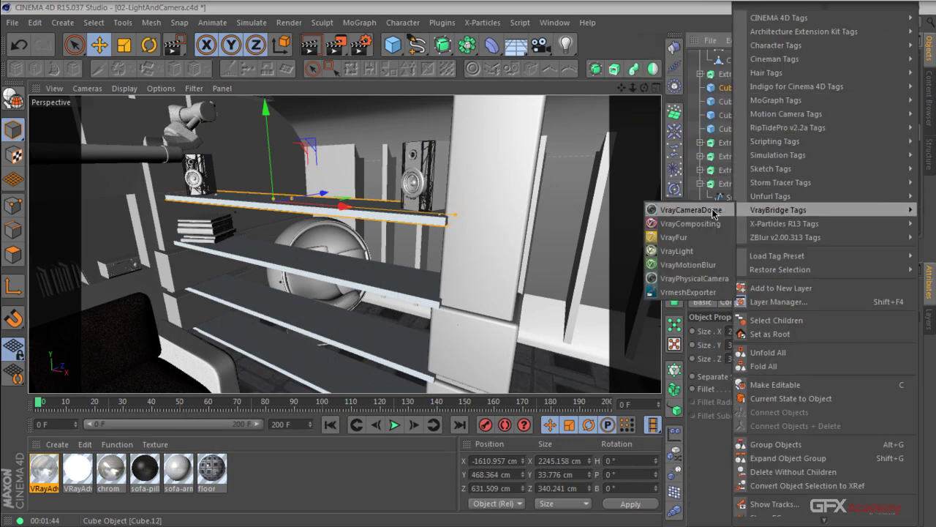
click(689, 223)
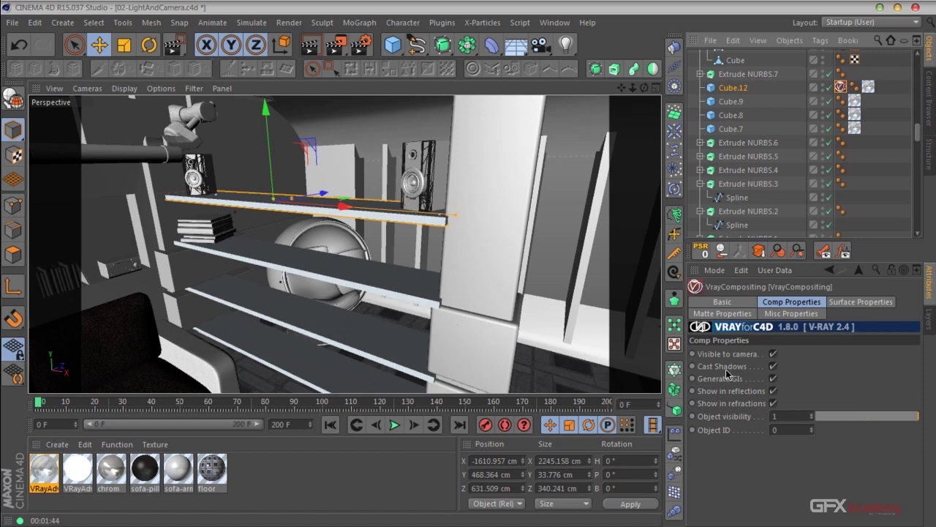
click(774, 367)
click(773, 366)
click(774, 379)
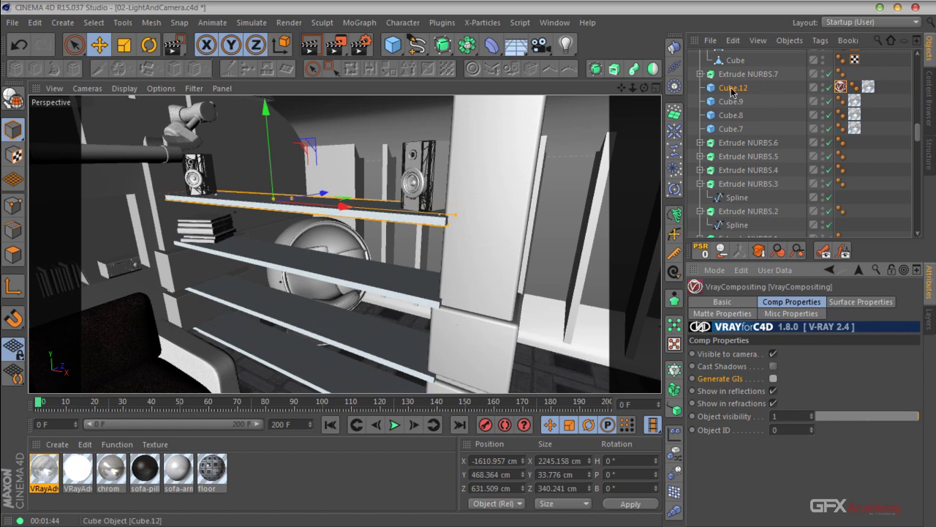
Render the shelf region again and examine the compositing tag's miscellaneous properties.
drag(335, 44, 388, 59)
drag(482, 185, 150, 318)
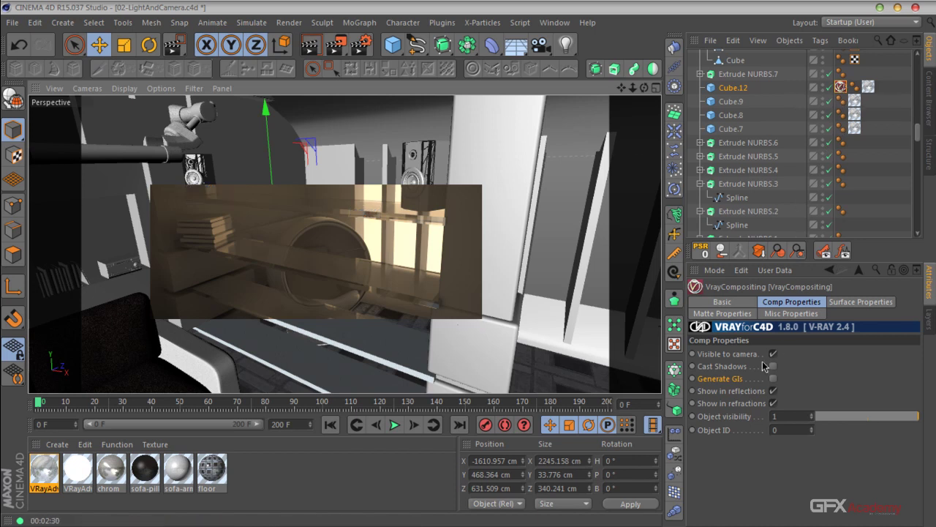
click(793, 313)
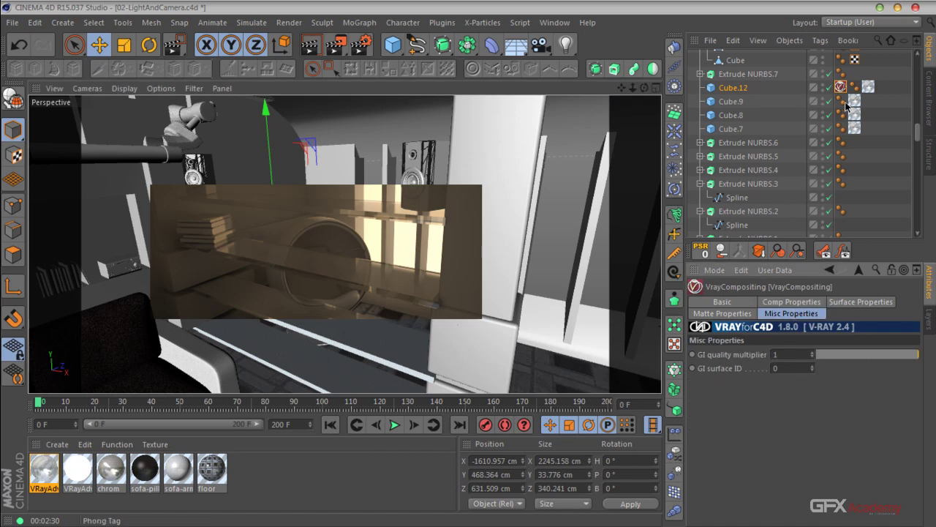
Copy the VrayCompositing tag from Cube.12 to shelves Cube.9, Cube.8 and Cube.7.
ctrl+drag(841, 87, 867, 115)
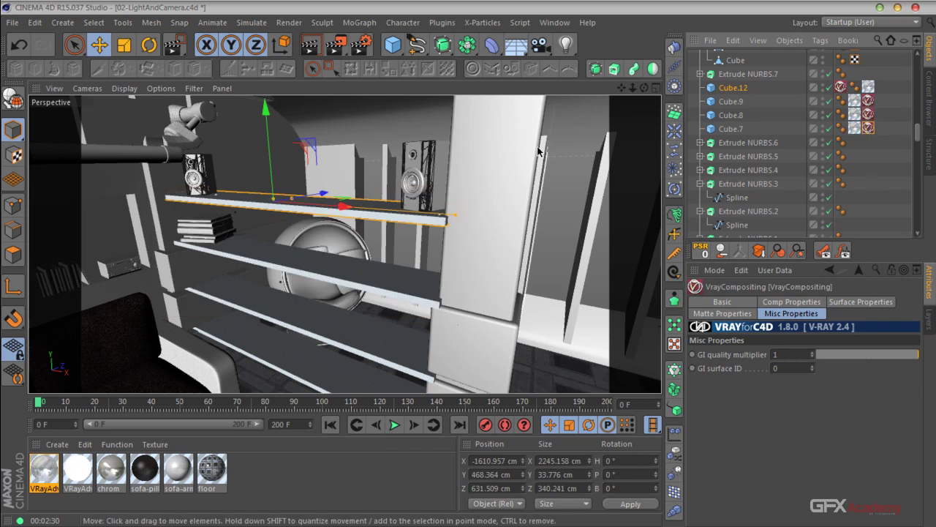
mouse_move(644, 88)
mouse_down()
mouse_move(614, 89)
mouse_move(642, 90)
mouse_up()
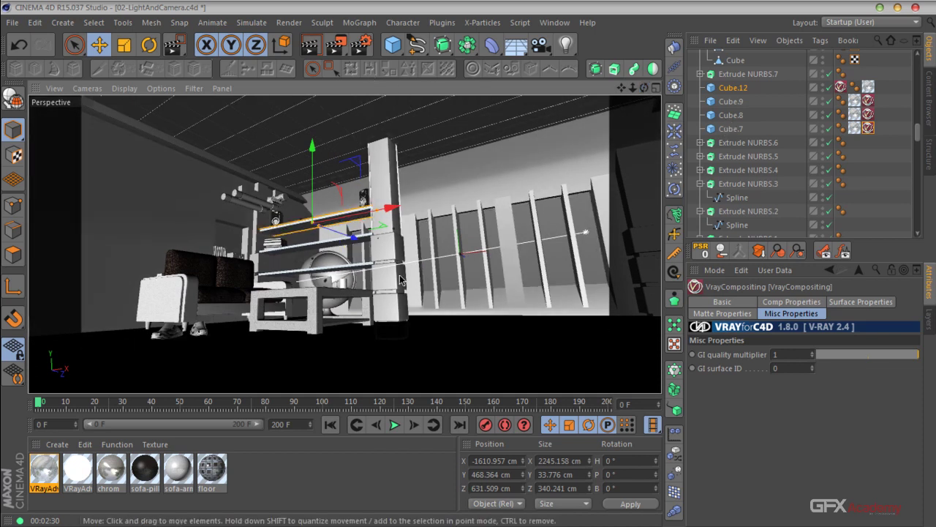
Render the full room to the Picture Viewer, examine the image, and close it.
click(348, 46)
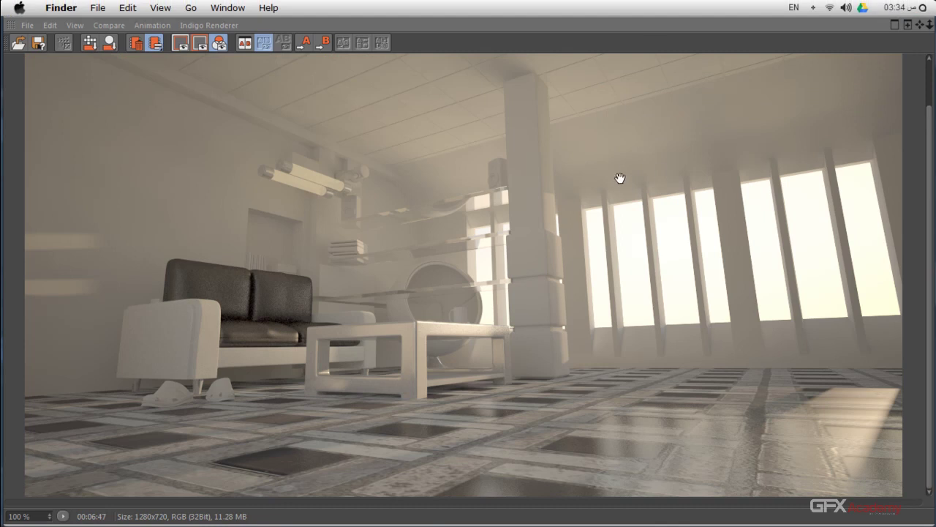
drag(604, 232, 598, 286)
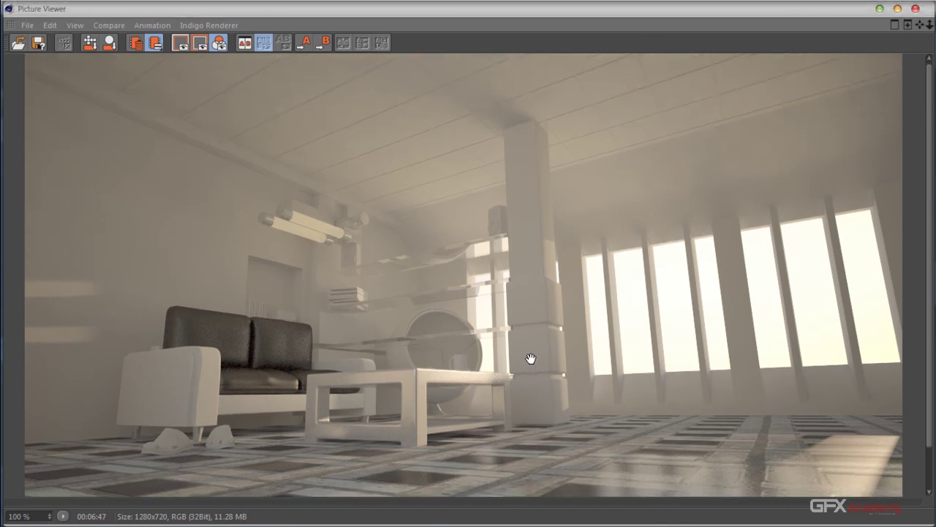
drag(533, 359, 532, 286)
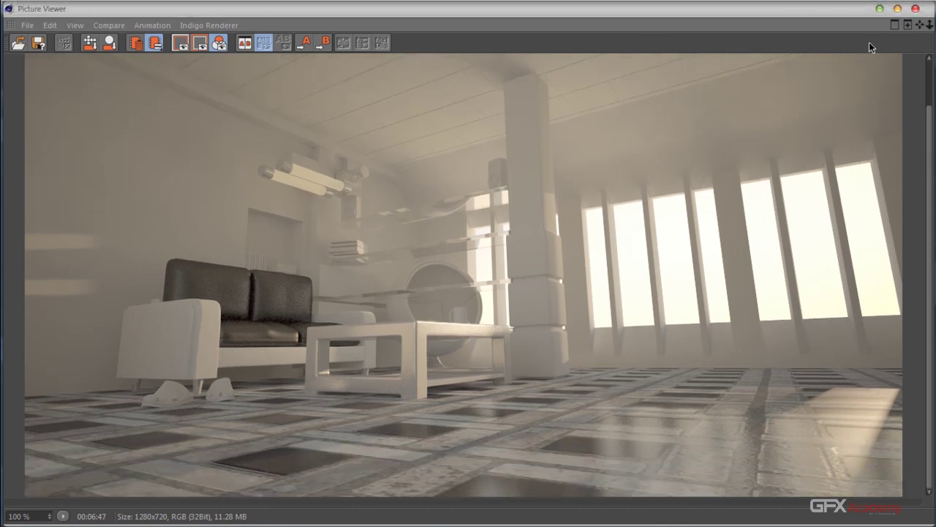
click(915, 9)
Collapse the Red & White Room hierarchy and toggle the scene camera's view.
scroll(778, 113, up, 10)
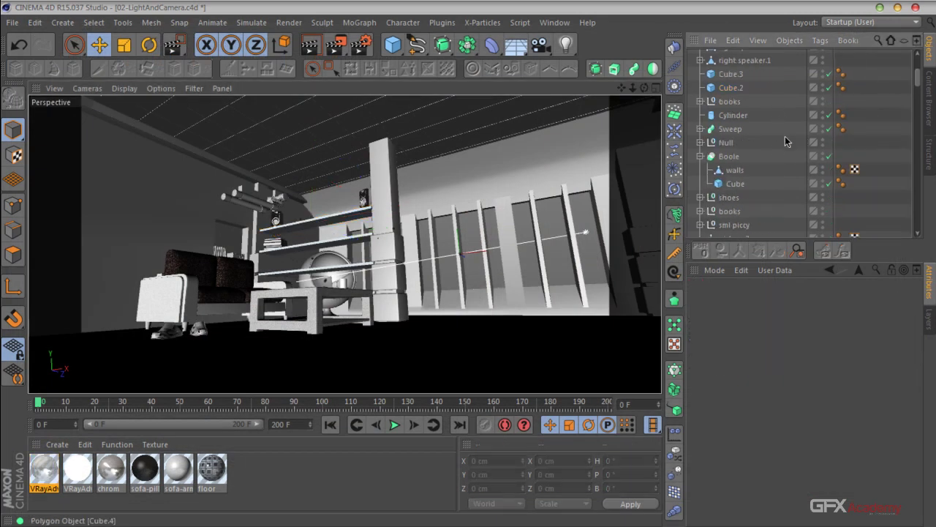
click(693, 98)
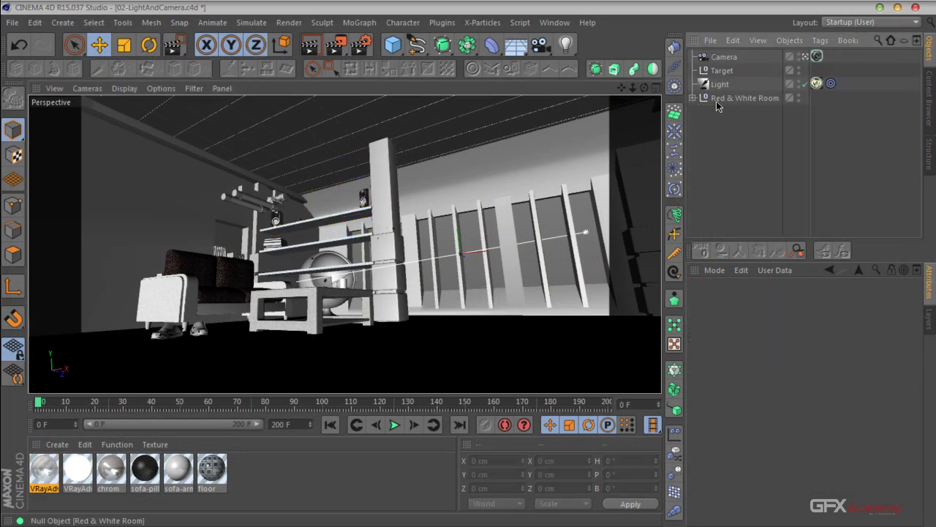
click(806, 57)
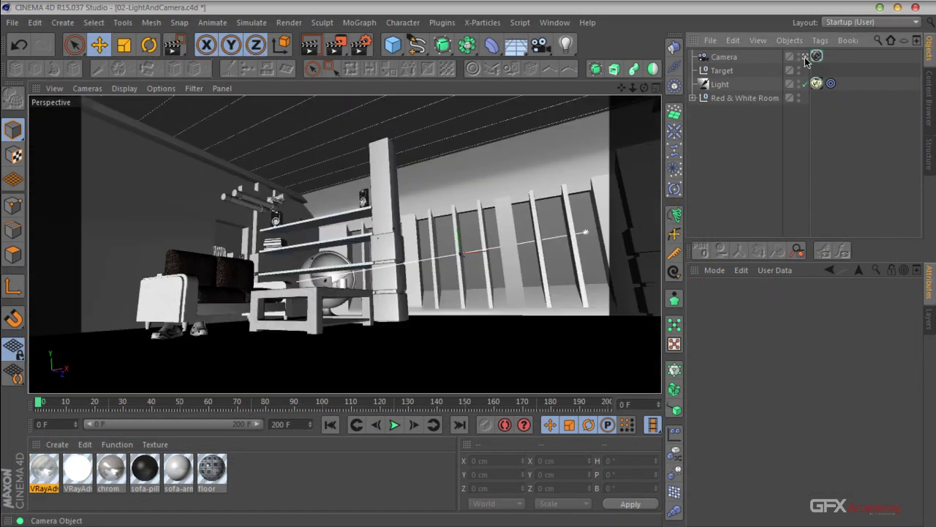
click(335, 45)
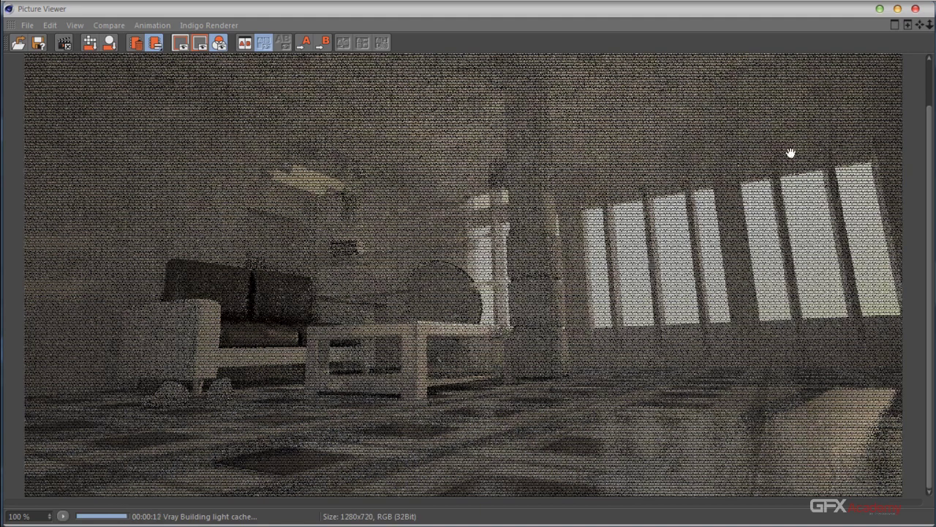
click(915, 9)
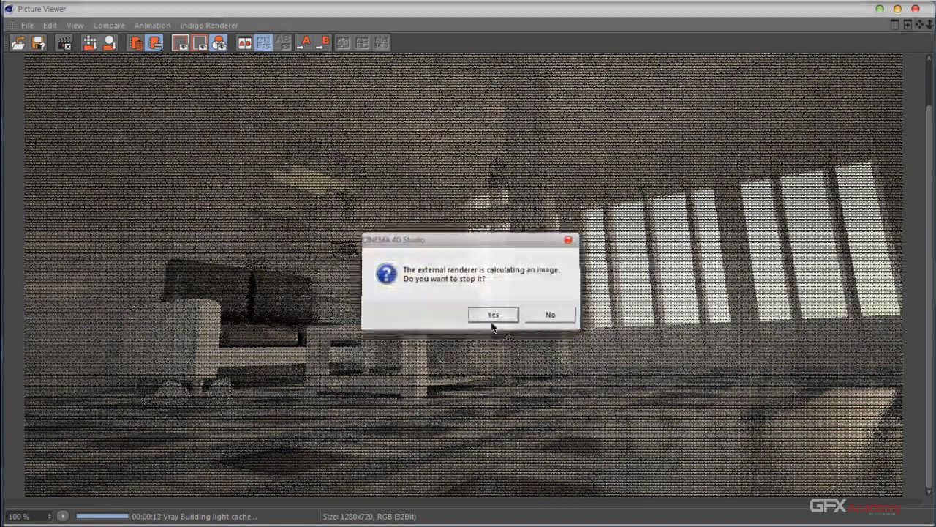
click(493, 316)
Move the scene light to about X -9704 cm, Y 1562 cm, Z 29354 cm, lower and further across the windows.
click(721, 84)
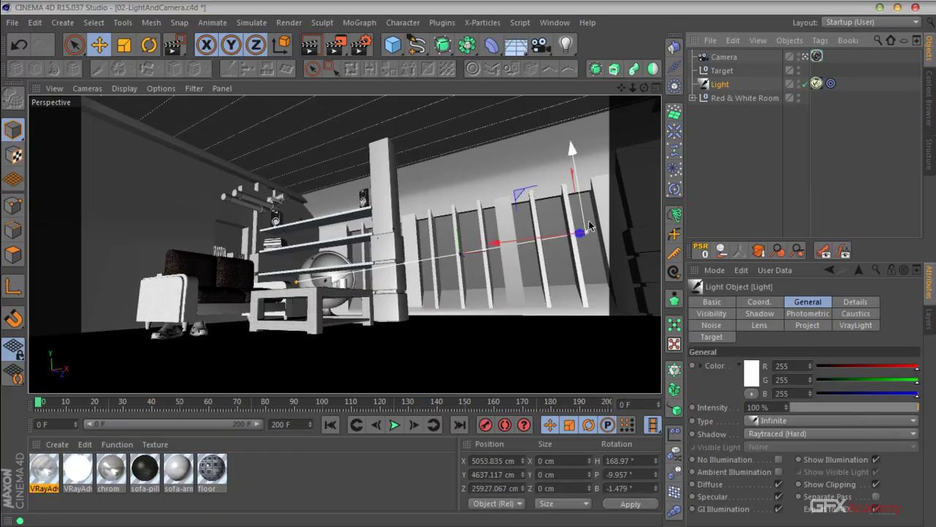
mouse_move(644, 87)
mouse_down()
mouse_move(629, 95)
mouse_move(643, 87)
mouse_up()
drag(585, 128, 589, 181)
drag(505, 253, 358, 251)
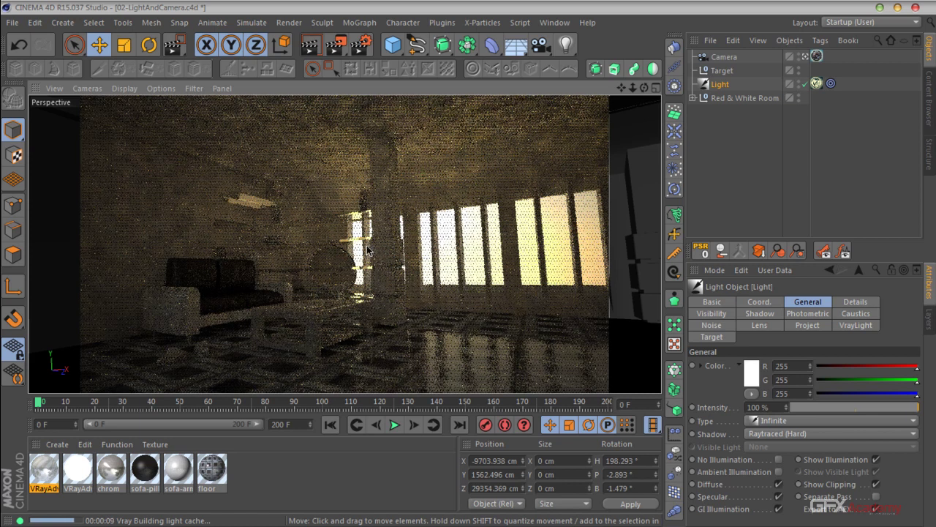
Test-render the room to the Picture Viewer, inspect the emerging lighting, and stop the render.
click(336, 45)
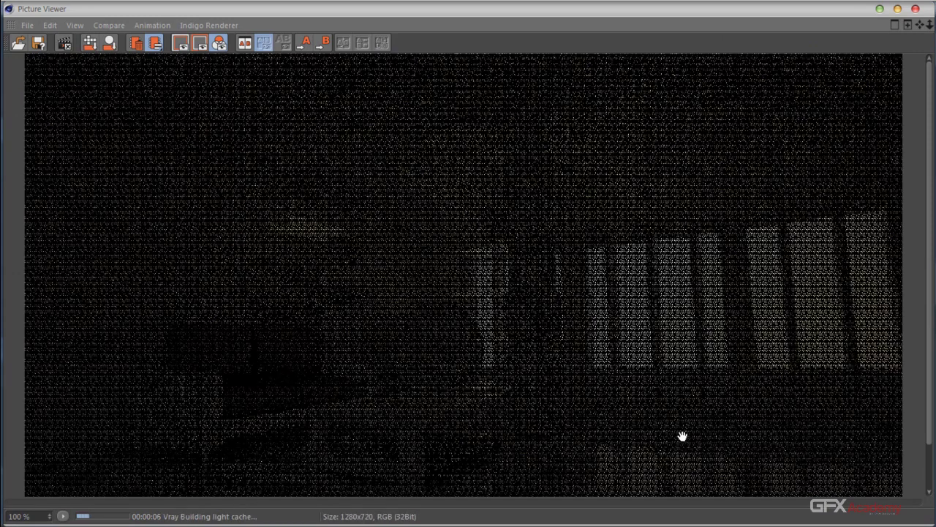
drag(683, 437, 679, 294)
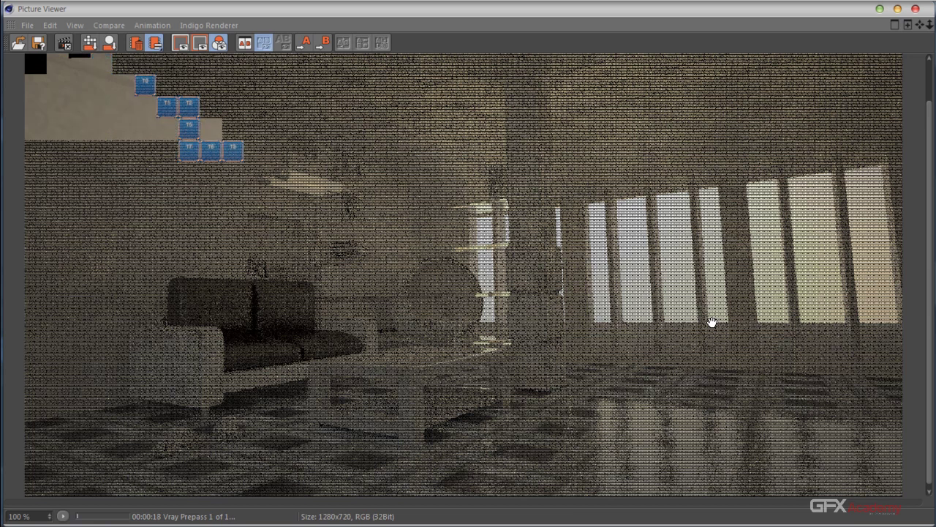
click(920, 26)
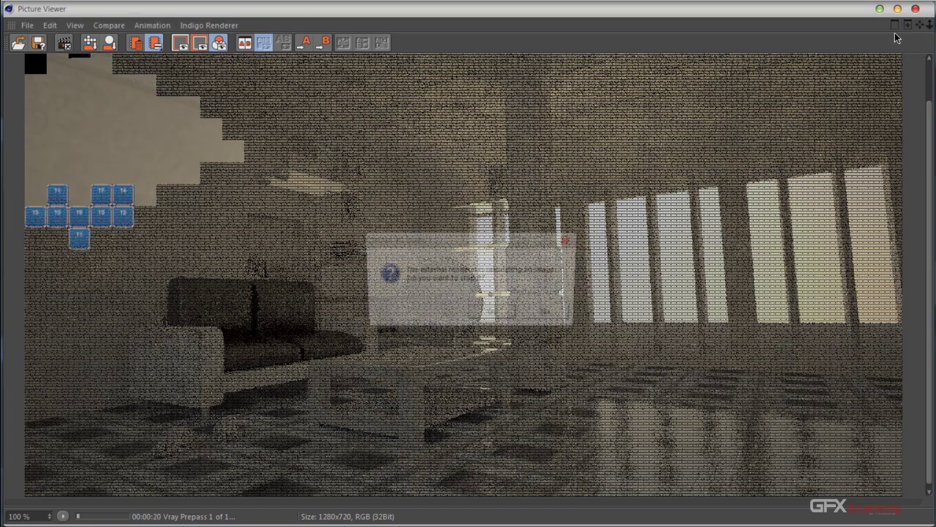
click(485, 312)
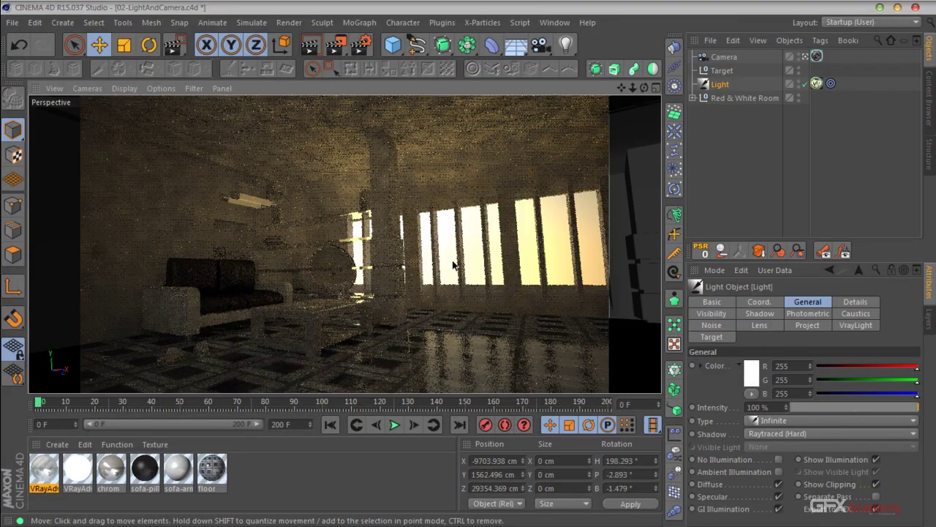
Examine the V-Ray color mapping burn value, the options including low thread priority, and the system bucket settings.
click(747, 167)
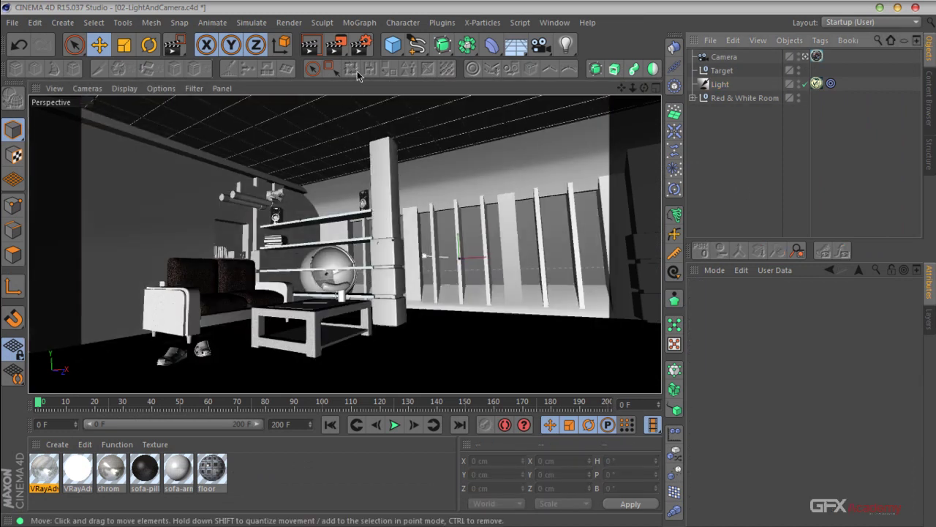
click(361, 45)
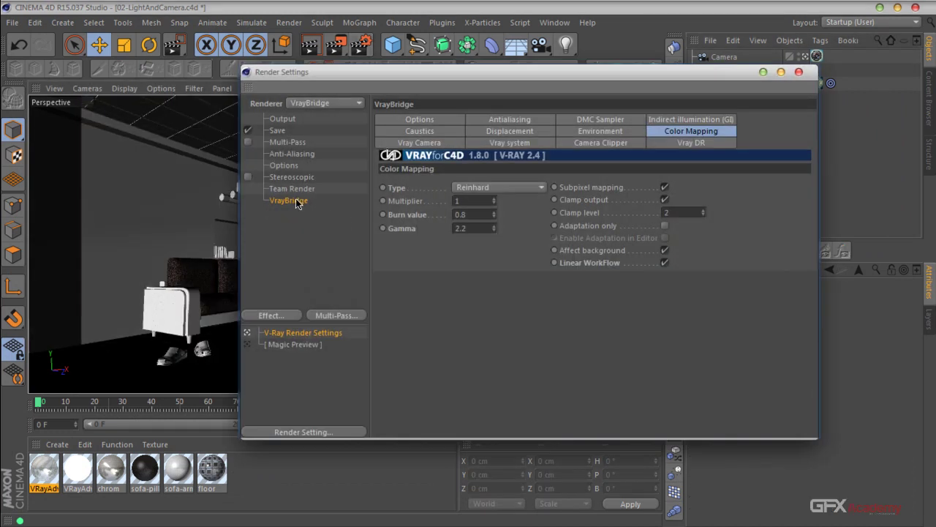
double_click(469, 214)
click(439, 119)
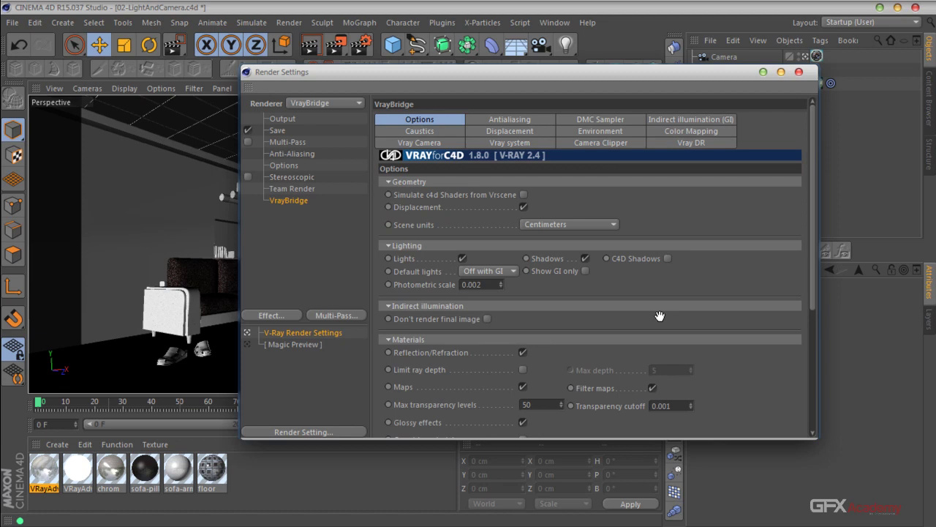
middle_drag(659, 314, 638, 193)
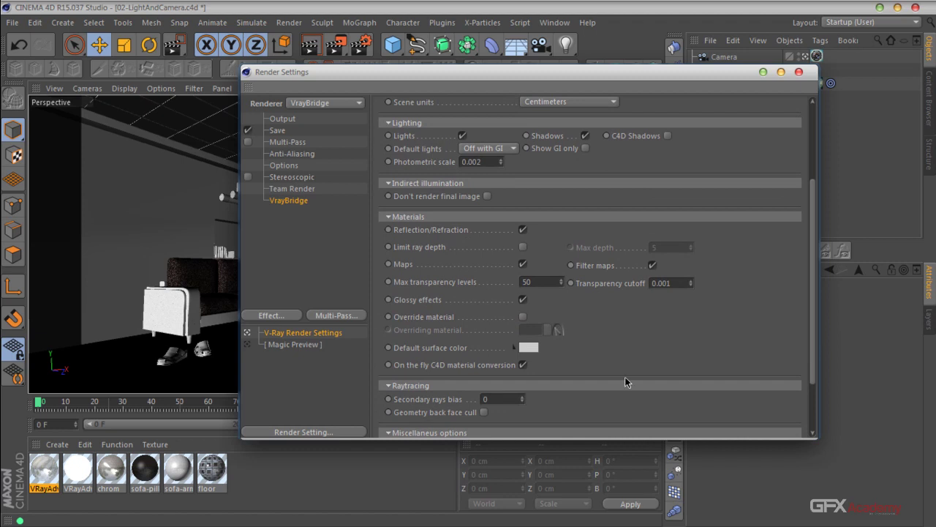
middle_drag(633, 414, 616, 285)
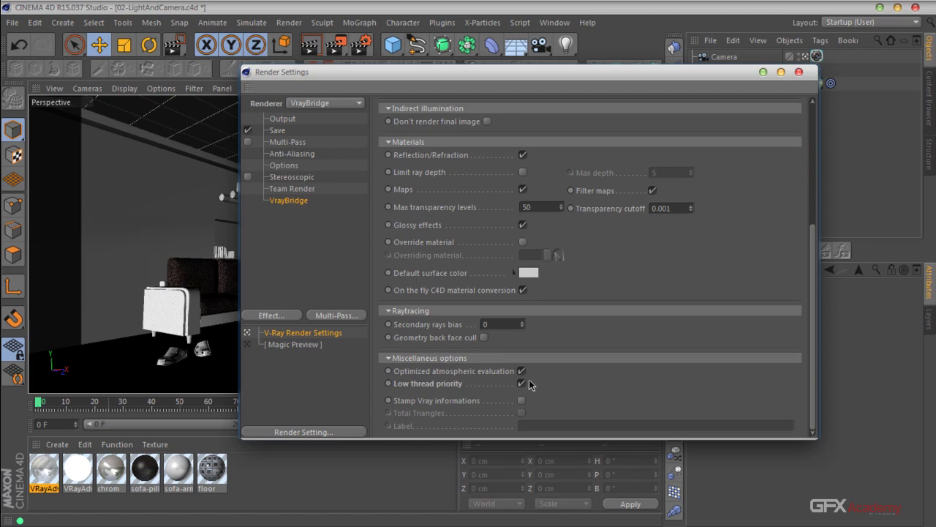
middle_drag(644, 102, 719, 271)
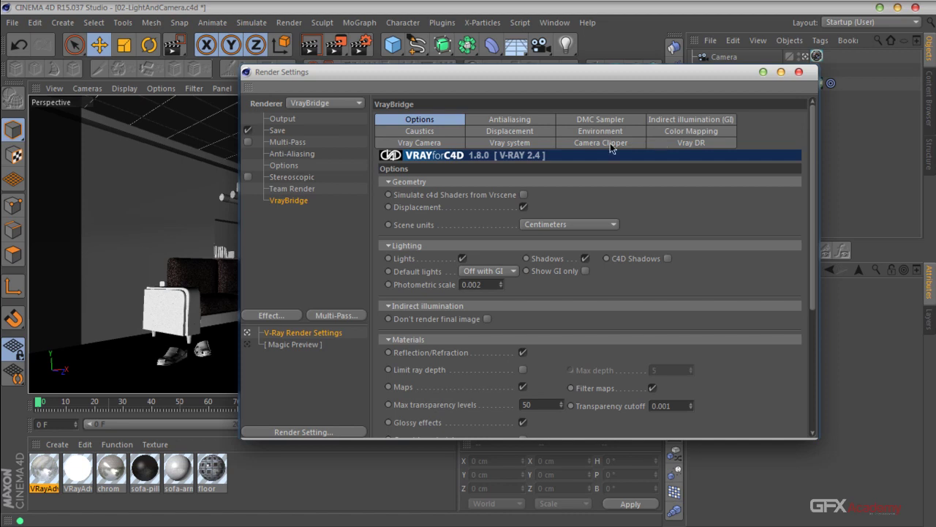
click(525, 146)
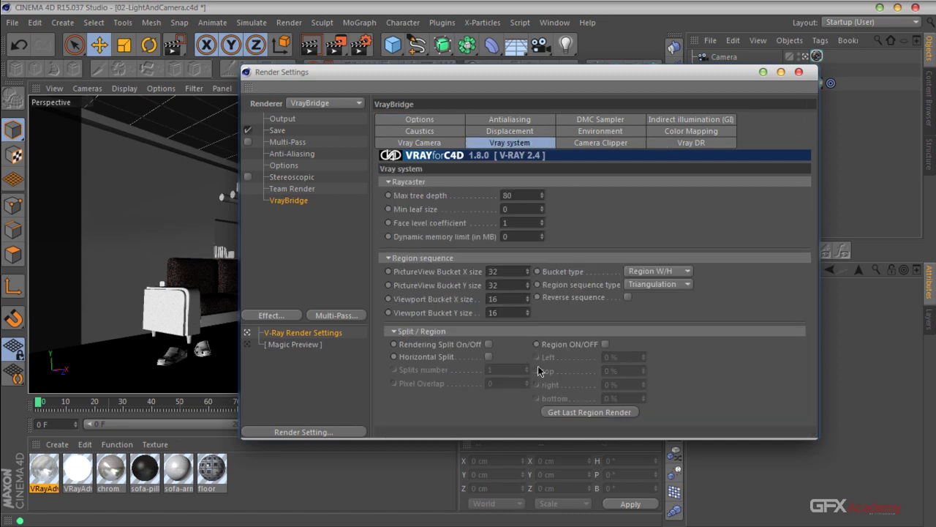
click(800, 71)
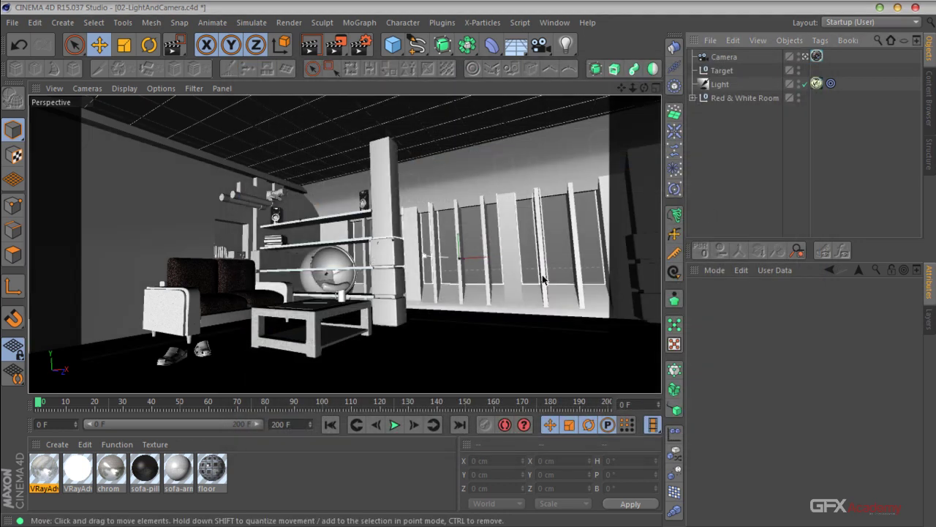
Render the full room, examine the lighting in the preview image, and close it.
click(335, 47)
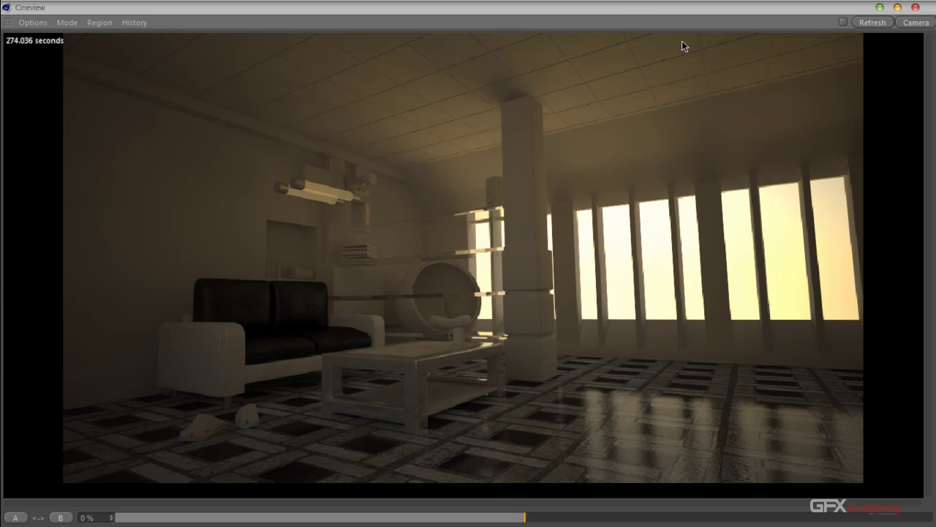
click(915, 7)
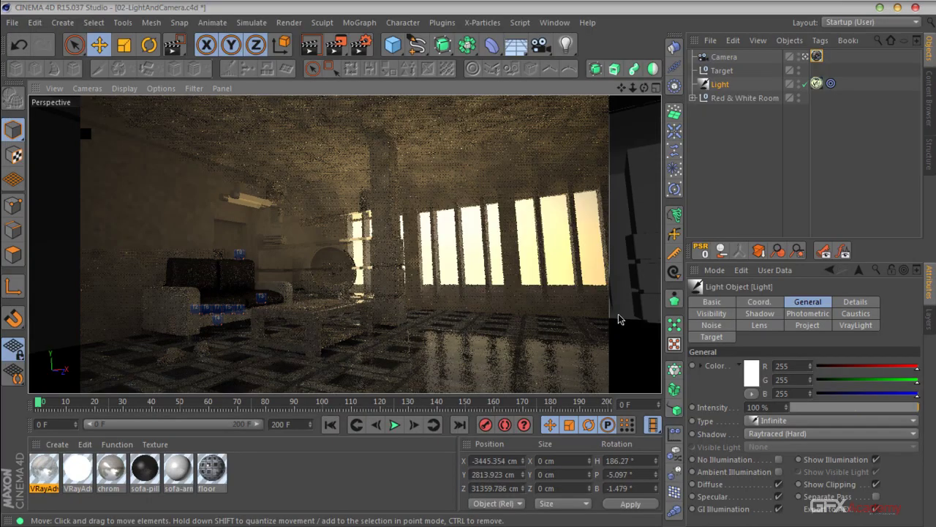
Set the F-Stop of the camera's VrayPhysicalCamera tag to 6.5.
click(817, 57)
drag(782, 264, 782, 103)
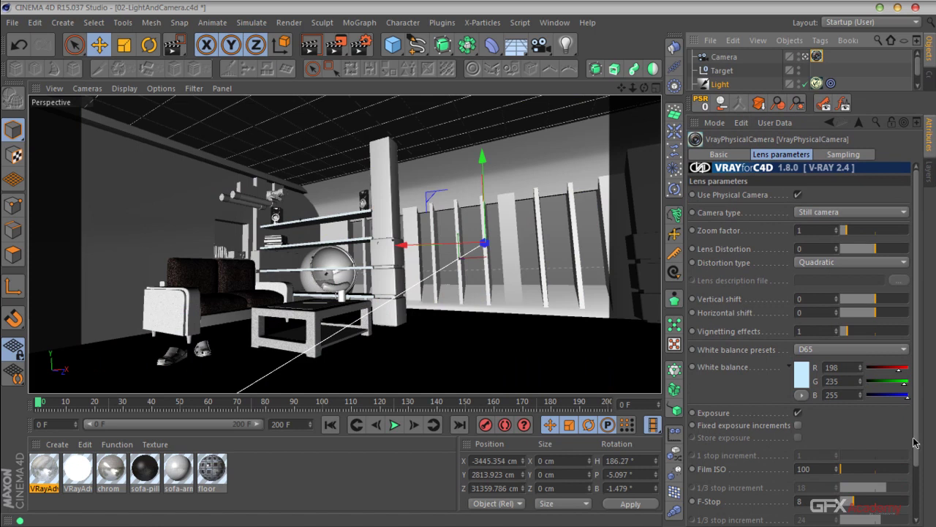
scroll(921, 483, down, 2)
scroll(920, 483, down, 1)
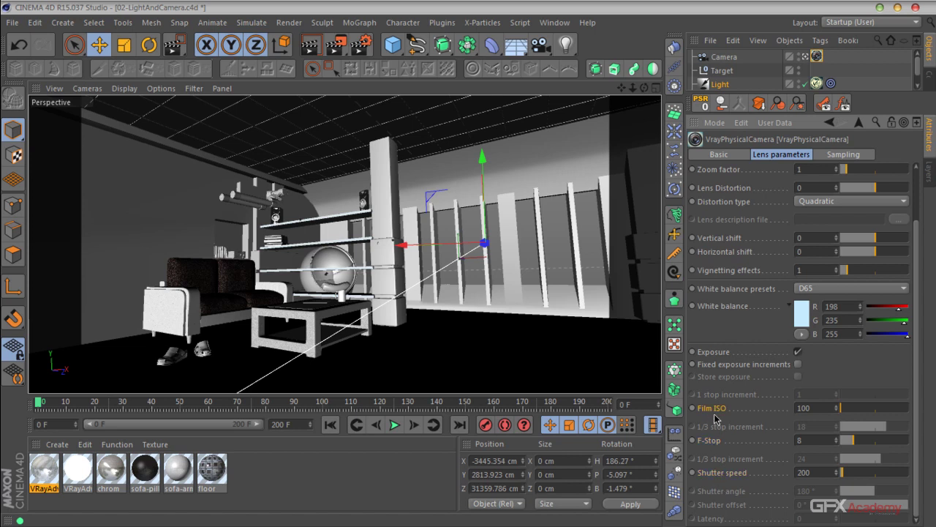
double_click(809, 408)
click(810, 473)
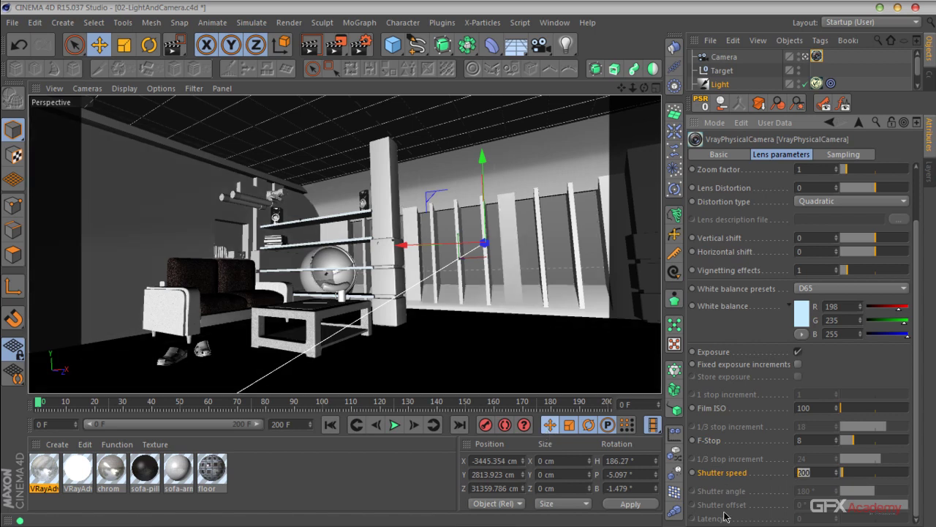
click(801, 439)
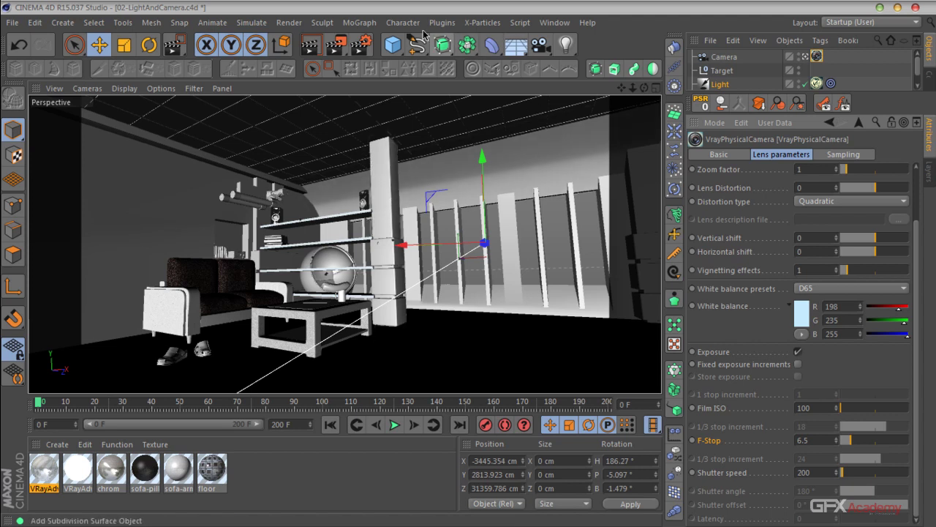
Start a Cineview preview render of the room and cancel it.
click(406, 24)
mouse_move(442, 22)
mouse_move(492, 60)
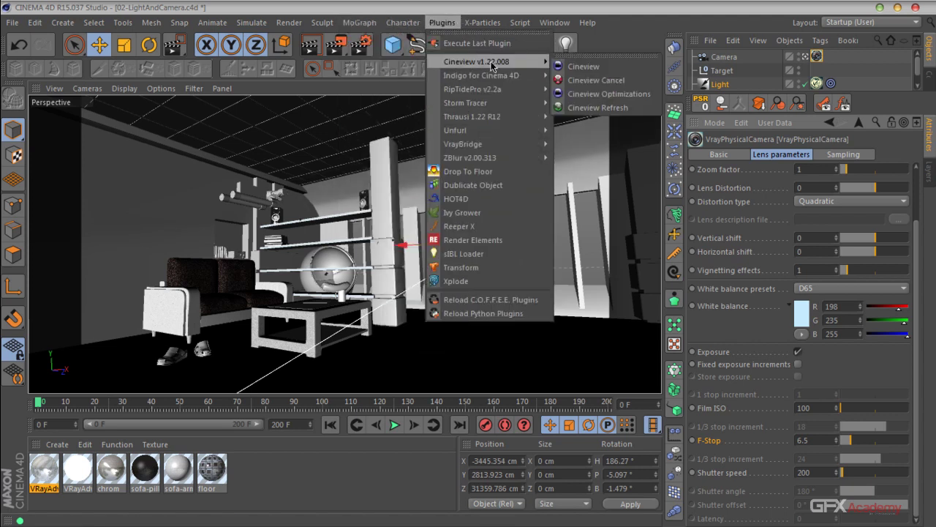
click(562, 63)
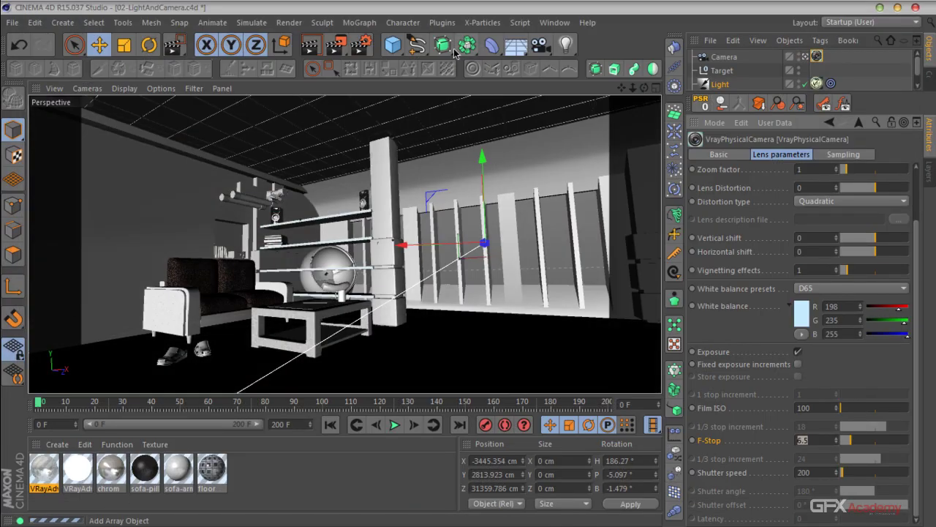
click(442, 22)
mouse_move(472, 61)
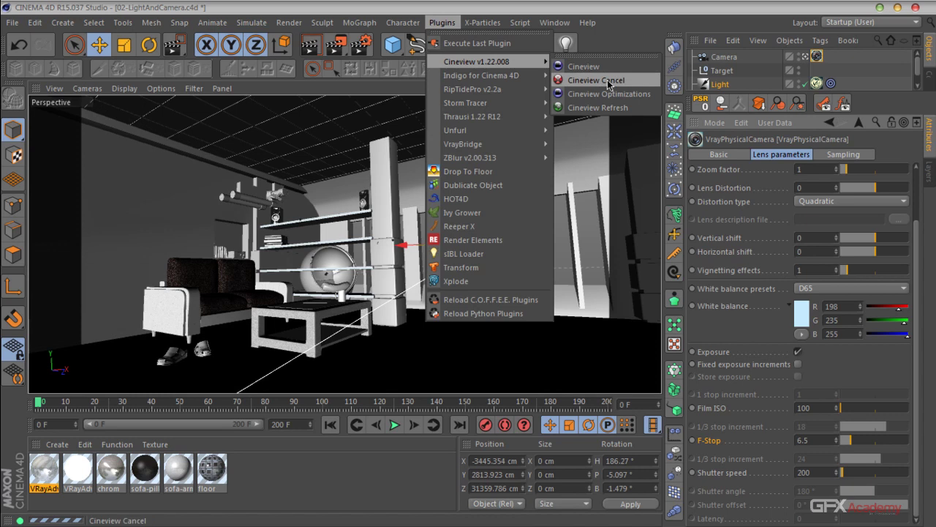
click(610, 79)
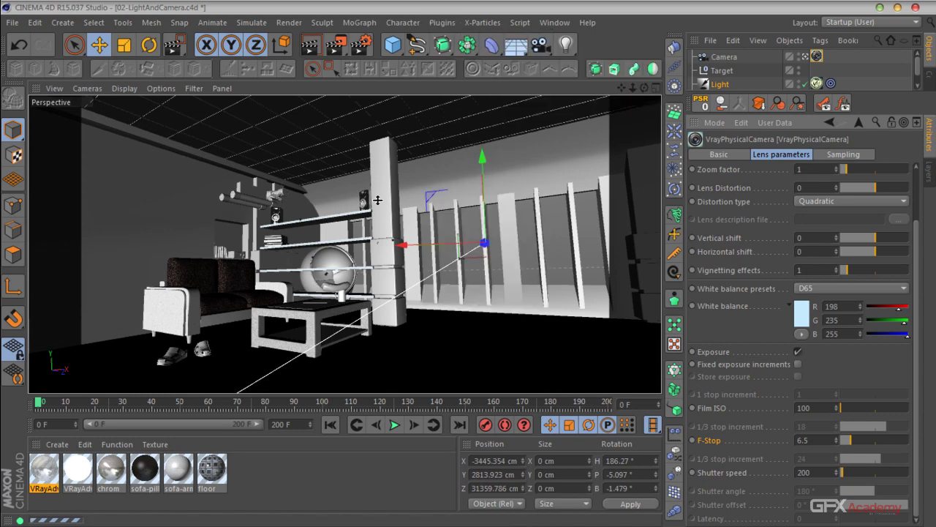
Set the irradiance map's Max rate to 0 in the V-Ray indirect illumination settings.
click(361, 45)
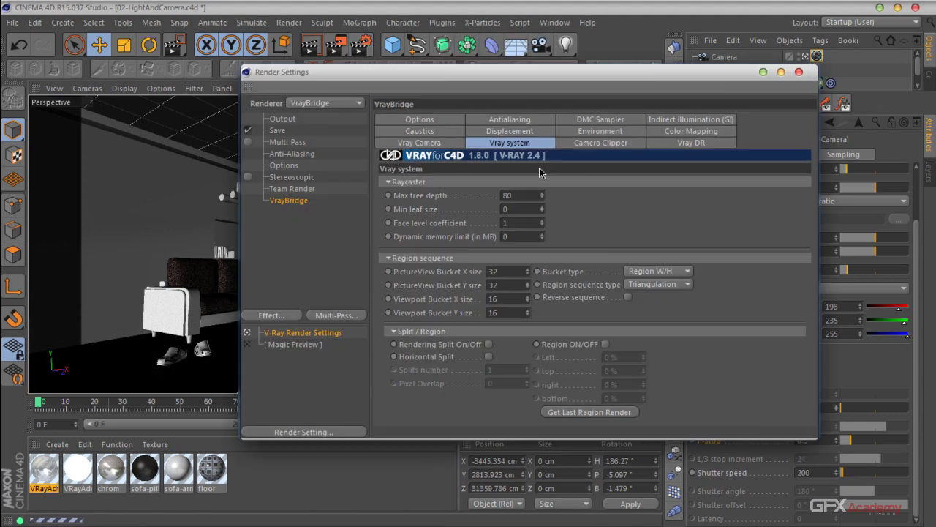
click(683, 120)
drag(620, 77, 526, 69)
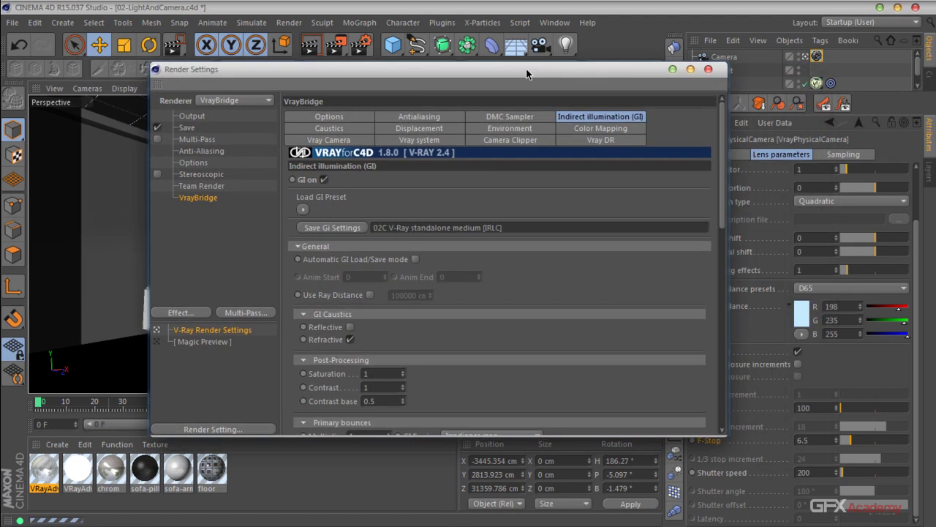
double_click(526, 69)
scroll(439, 330, down, 5)
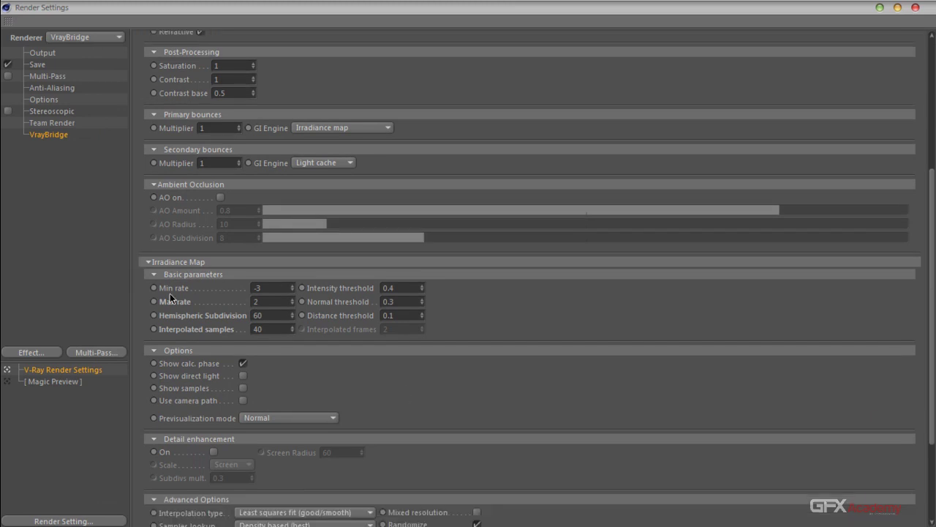
click(170, 303)
text(0)
click(917, 8)
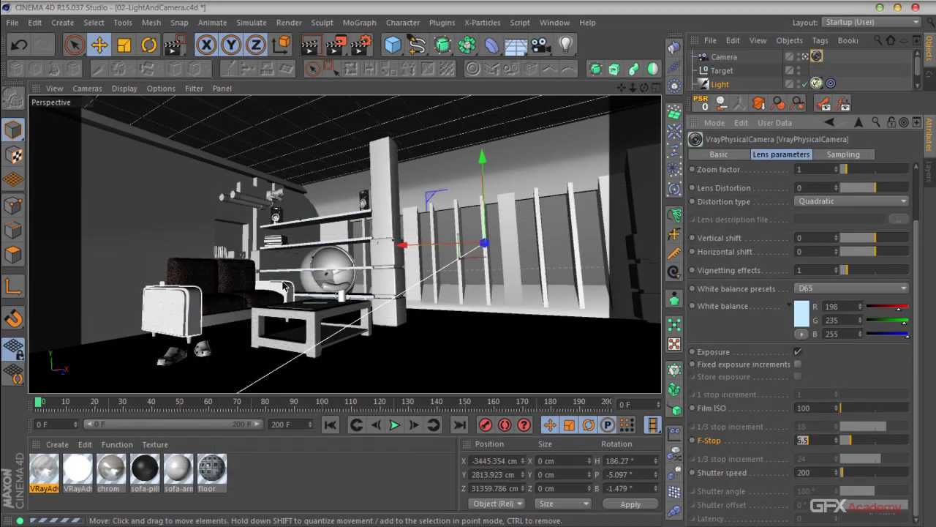
Render the room in Cineview, refresh the preview, examine the resulting image, and close it.
click(444, 44)
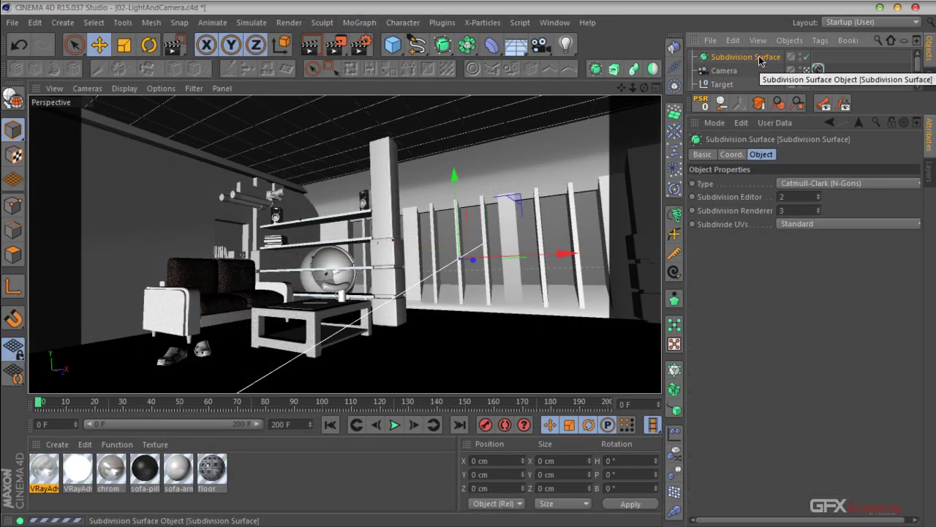
key(Delete)
click(441, 22)
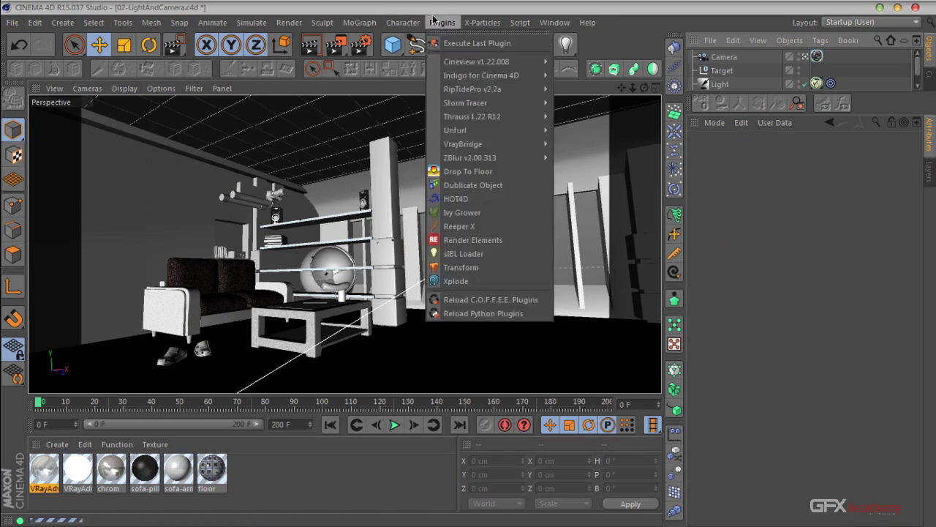
mouse_move(476, 62)
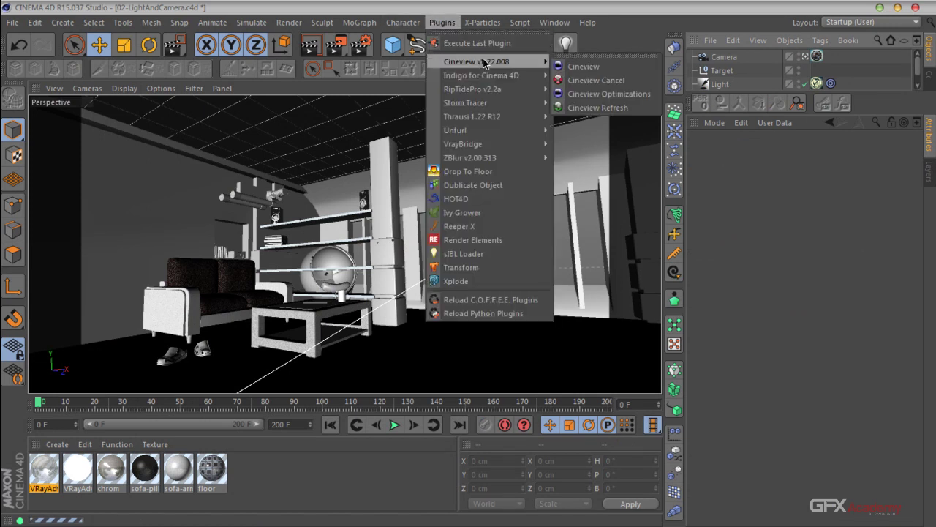
click(583, 66)
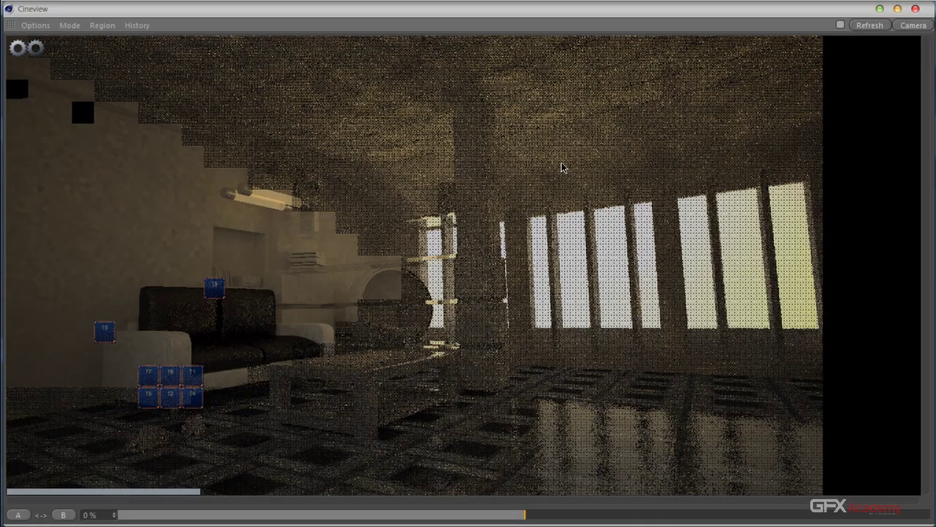
click(872, 26)
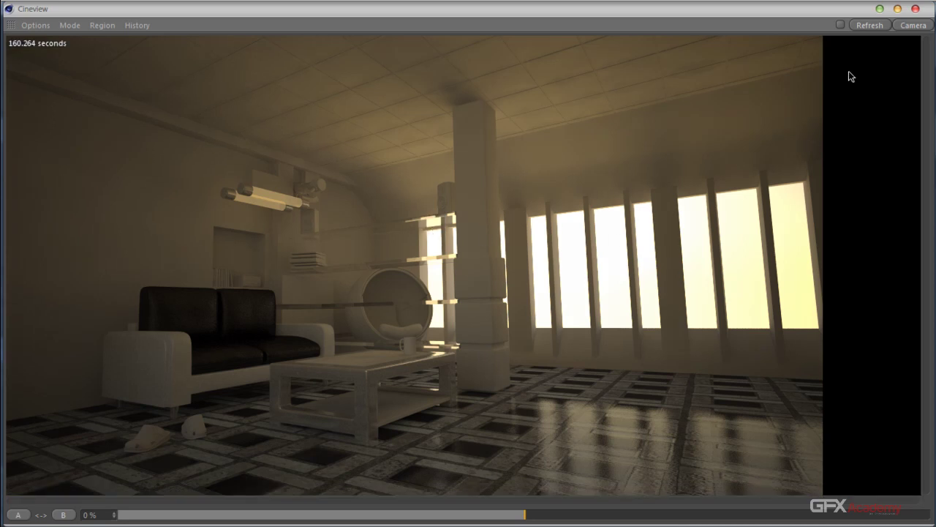
click(915, 9)
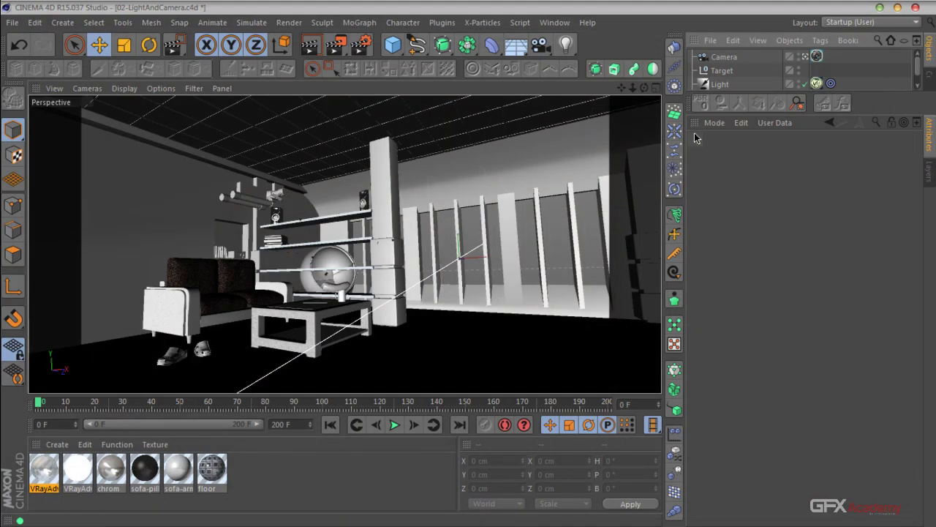
Open the camera's VrayPhysicalCamera lens parameters and bring up its Shutter speed value for editing.
click(724, 58)
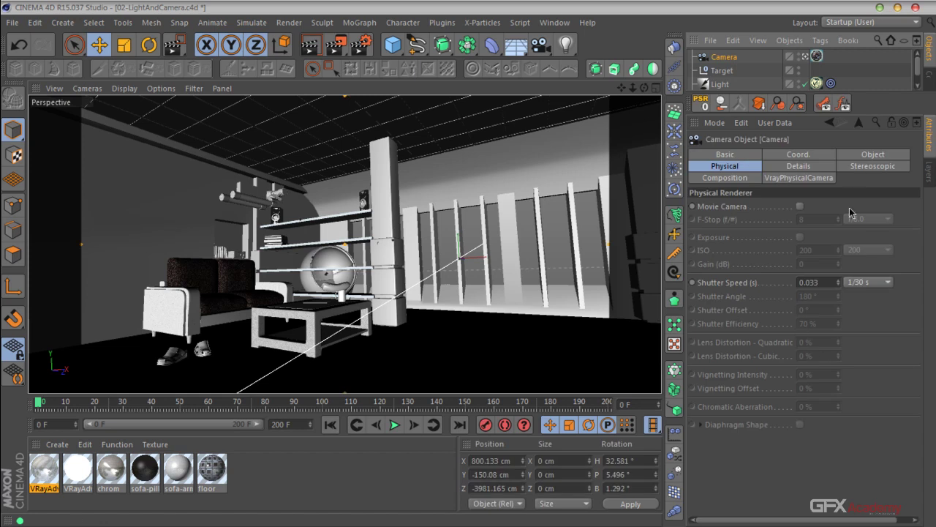
click(816, 56)
scroll(829, 433, down, 3)
click(819, 471)
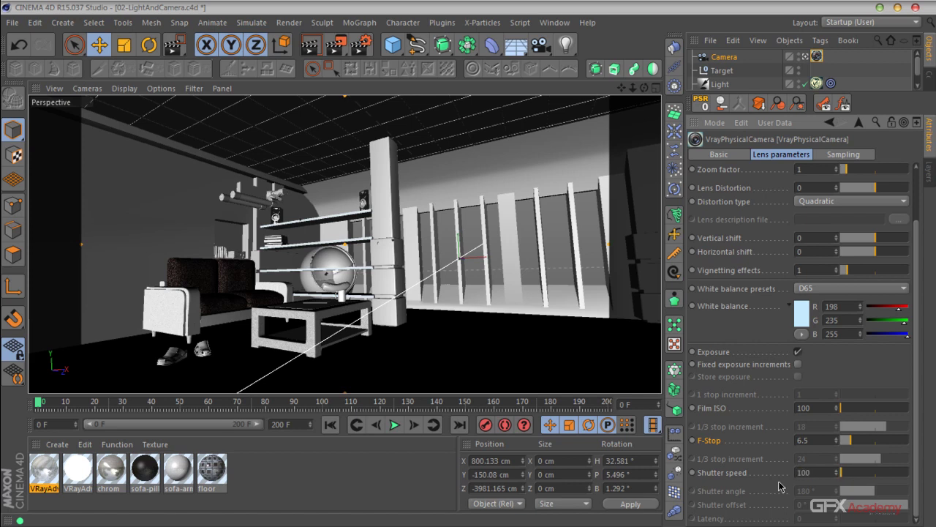
Edit the Burn value of the Reinhard color mapping in the V-Ray render settings.
click(361, 45)
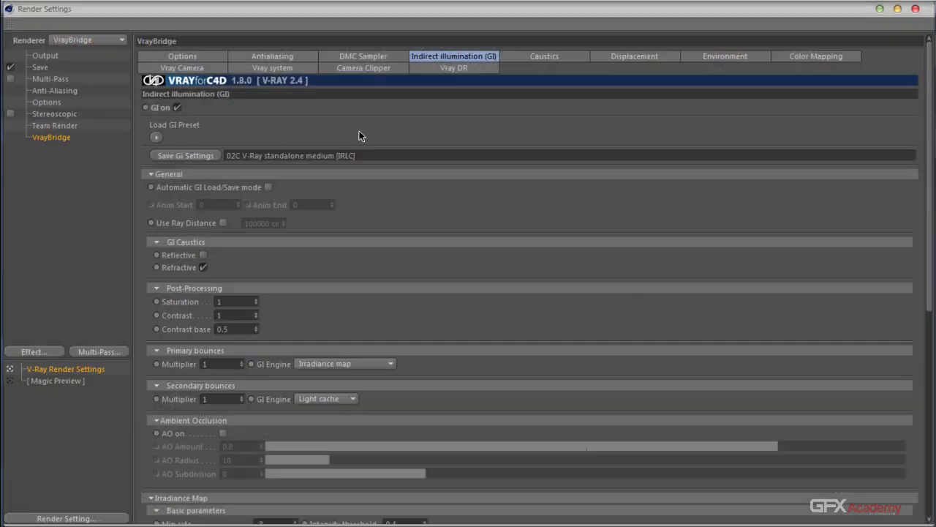
click(817, 58)
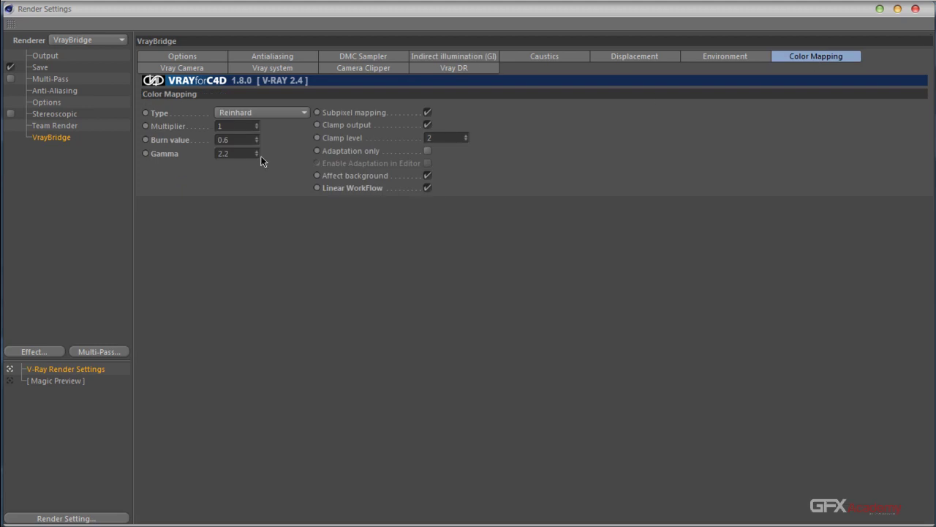
click(243, 139)
key(BackSpace)
key(Return)
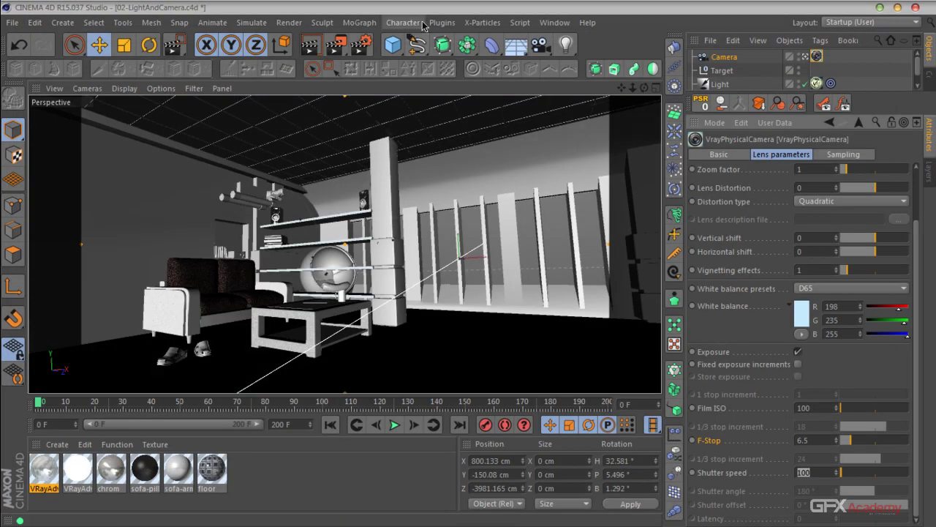
Start a Cineview preview render, switch its camera from Default Camera to Camera, and close the preview.
click(441, 22)
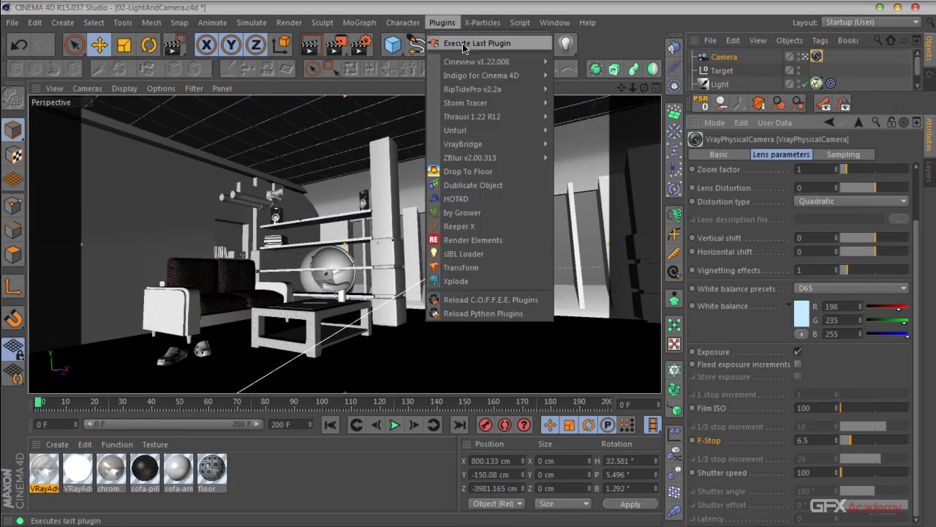
click(447, 43)
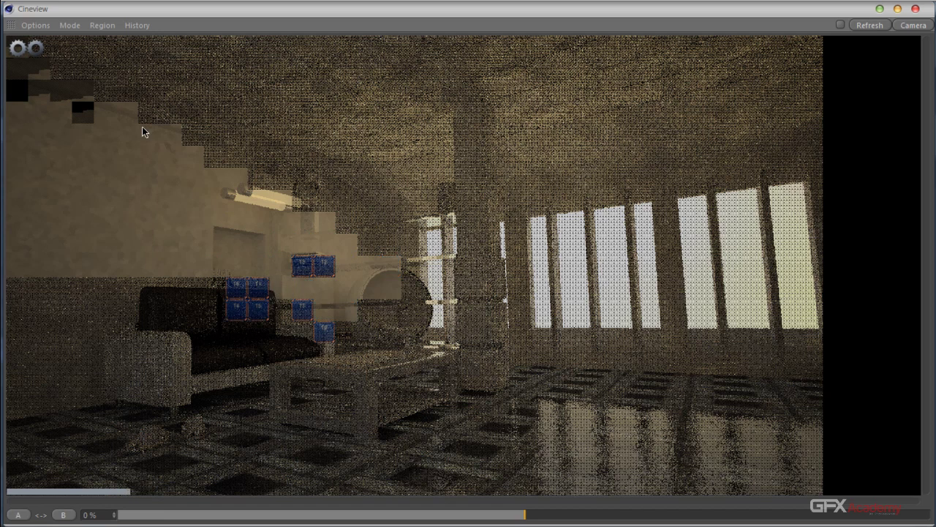
click(911, 26)
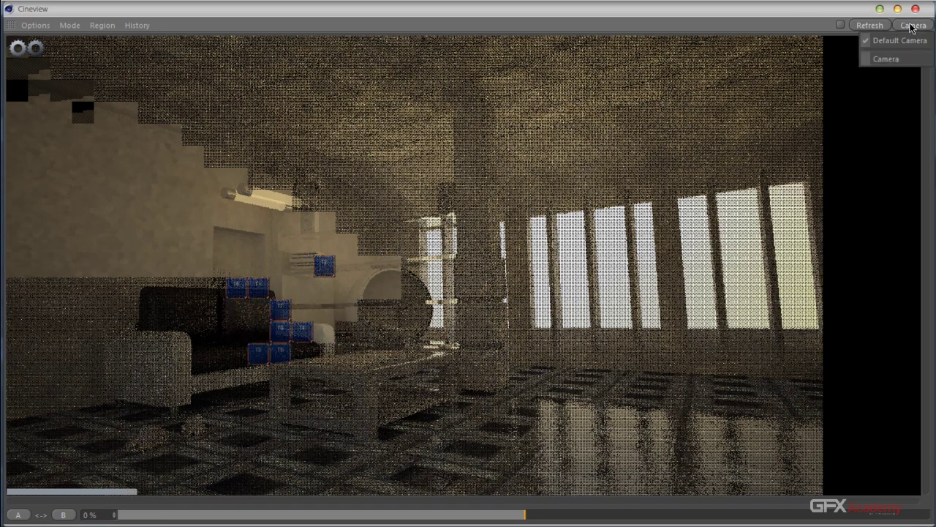
click(904, 61)
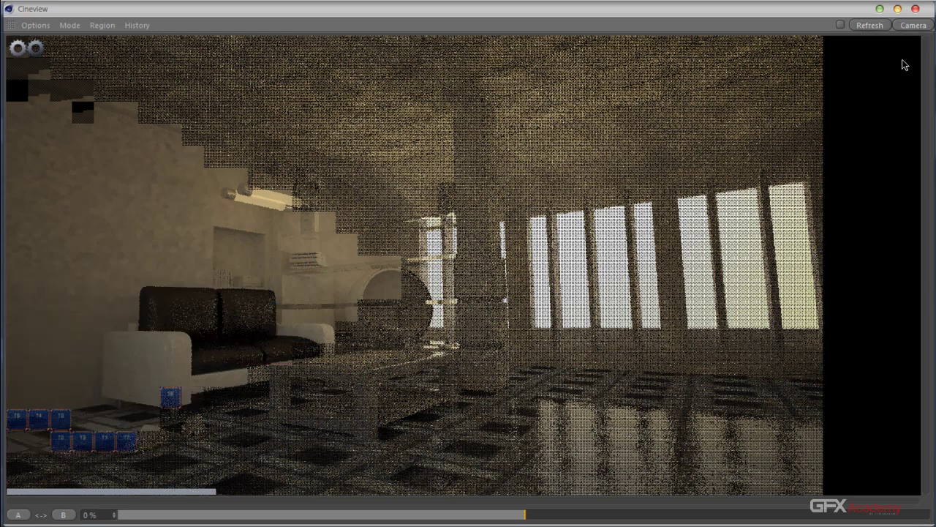
click(919, 10)
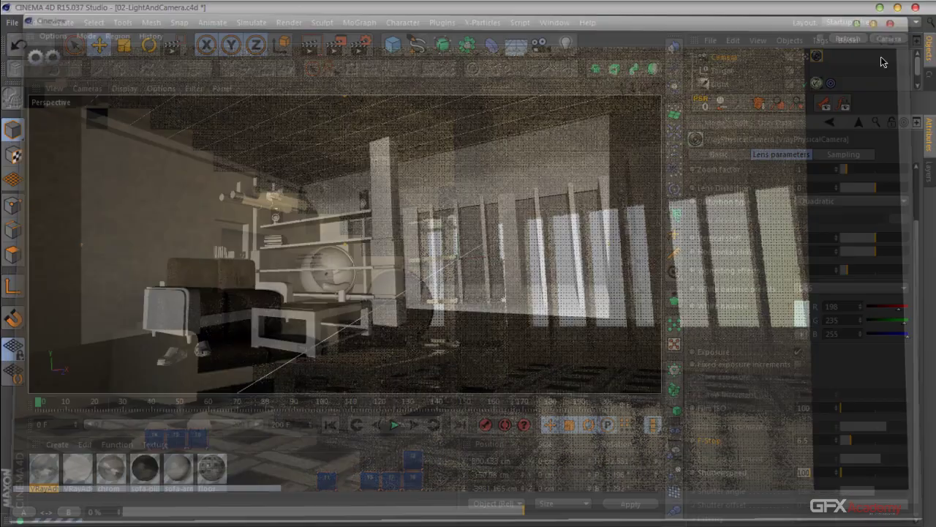
Cancel the running Cineview render and choose Camera as the camera used by the perspective viewport.
click(440, 22)
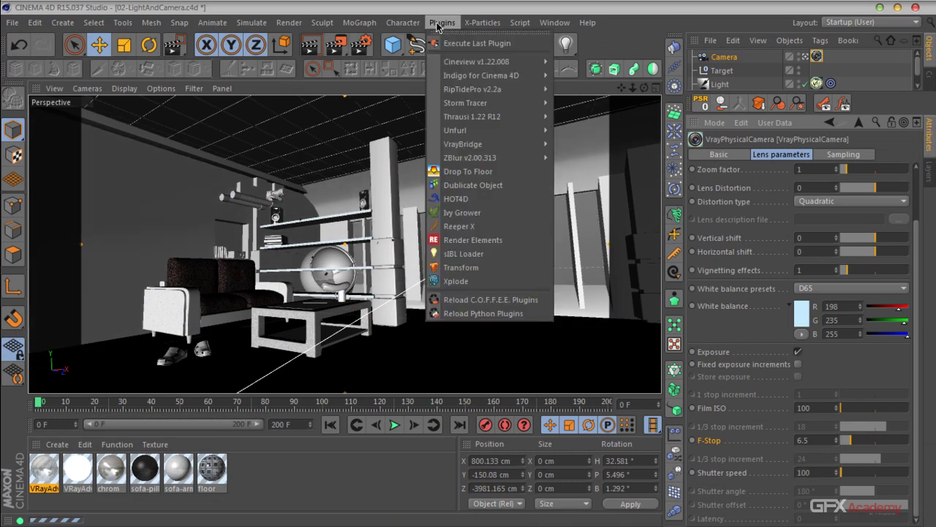
mouse_move(483, 61)
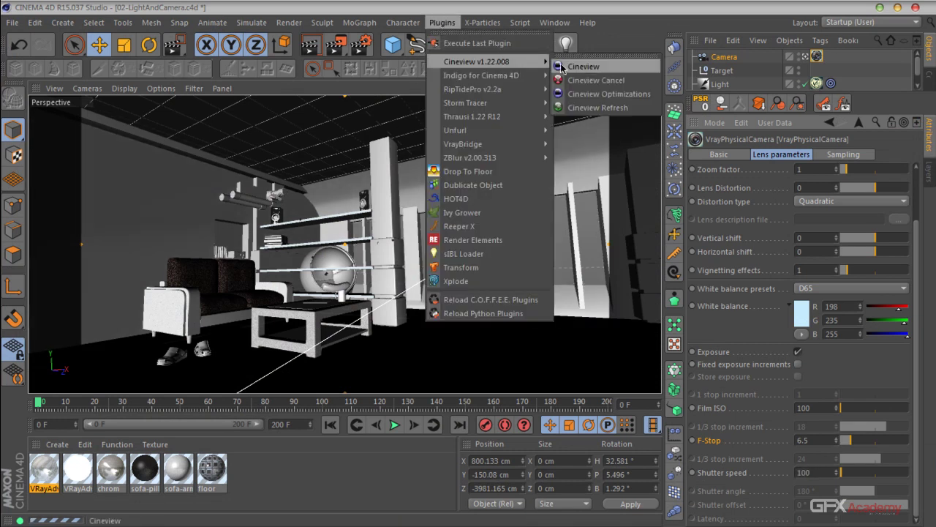
click(571, 75)
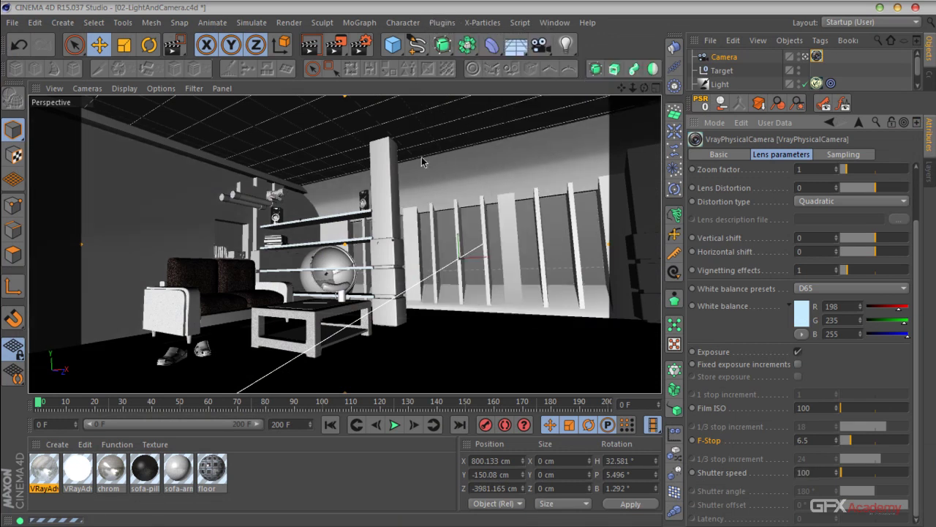
click(87, 88)
mouse_move(117, 123)
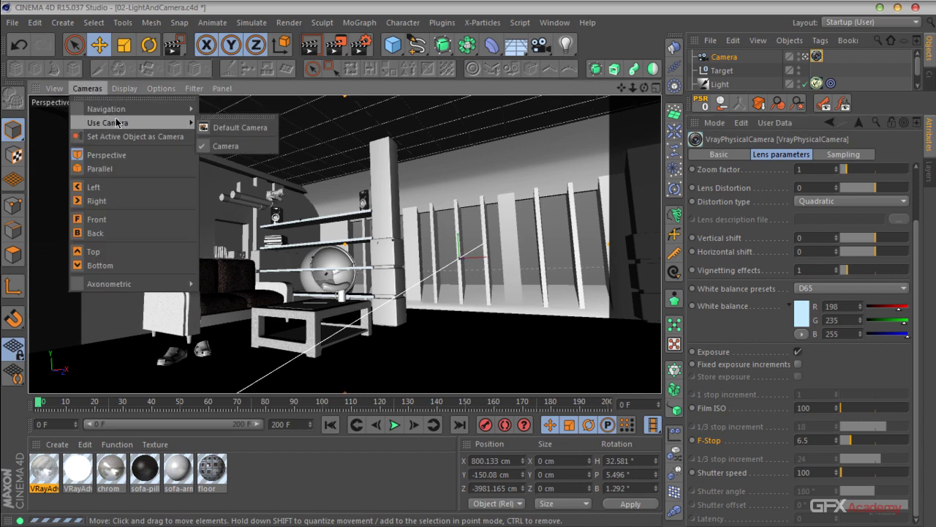
click(233, 147)
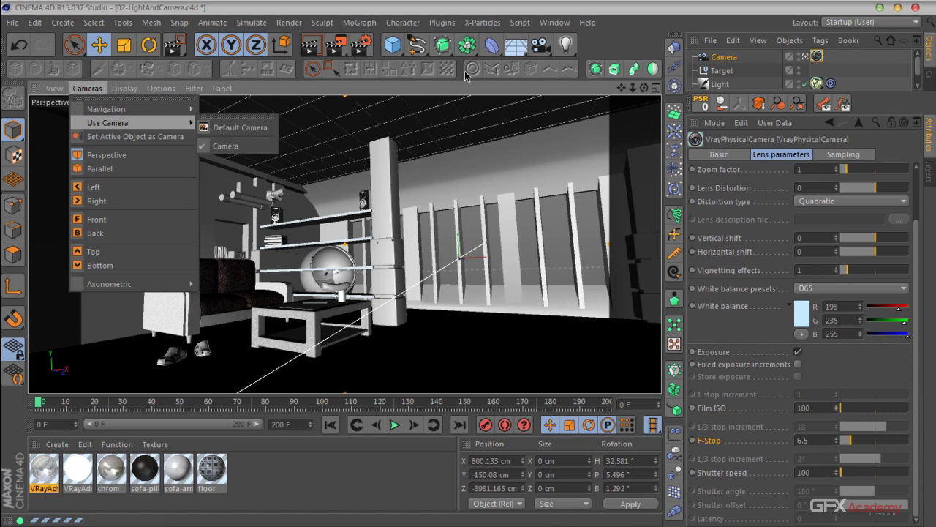
click(444, 24)
mouse_move(512, 62)
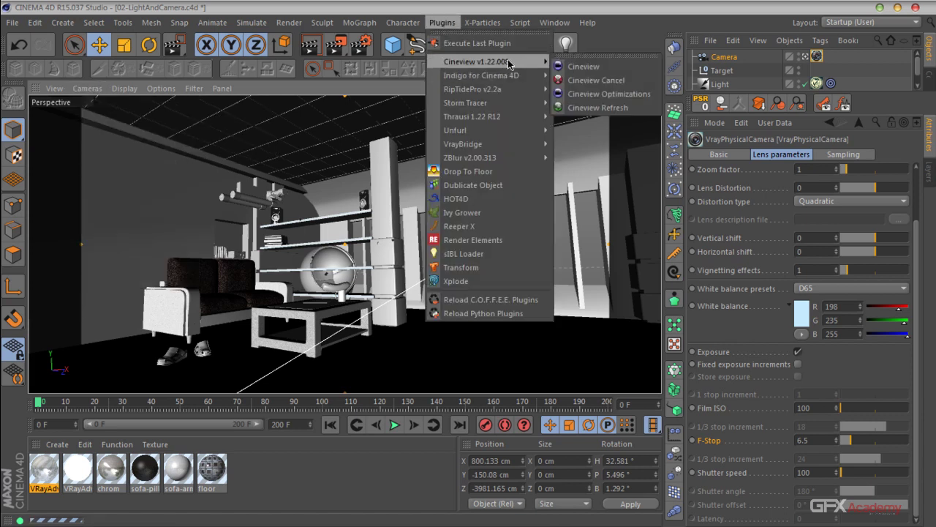
click(577, 81)
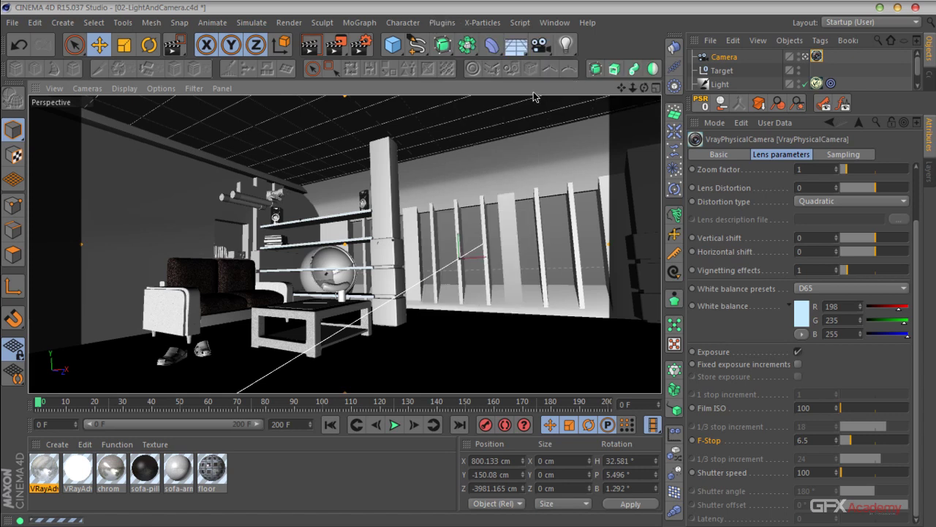
Reopen the Cineview preview, choose Camera as its camera, and refresh the render.
click(443, 23)
mouse_move(512, 61)
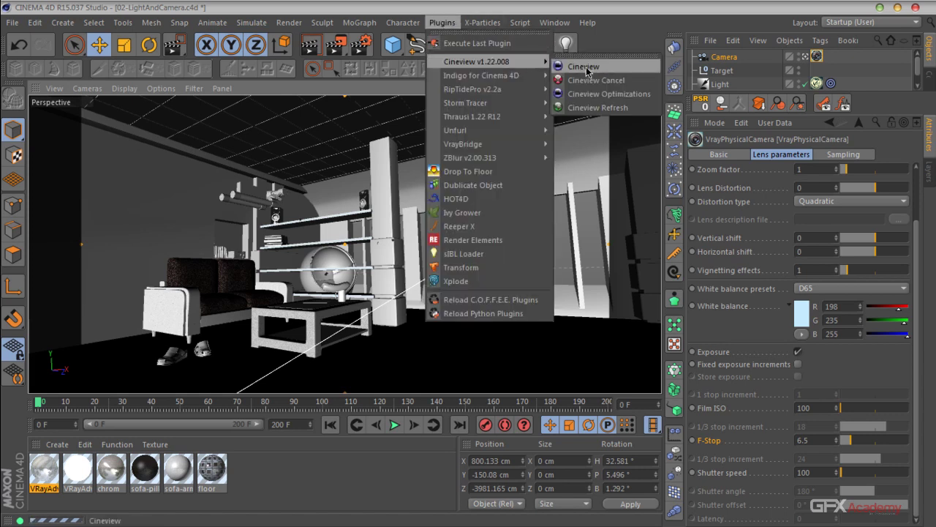
click(599, 67)
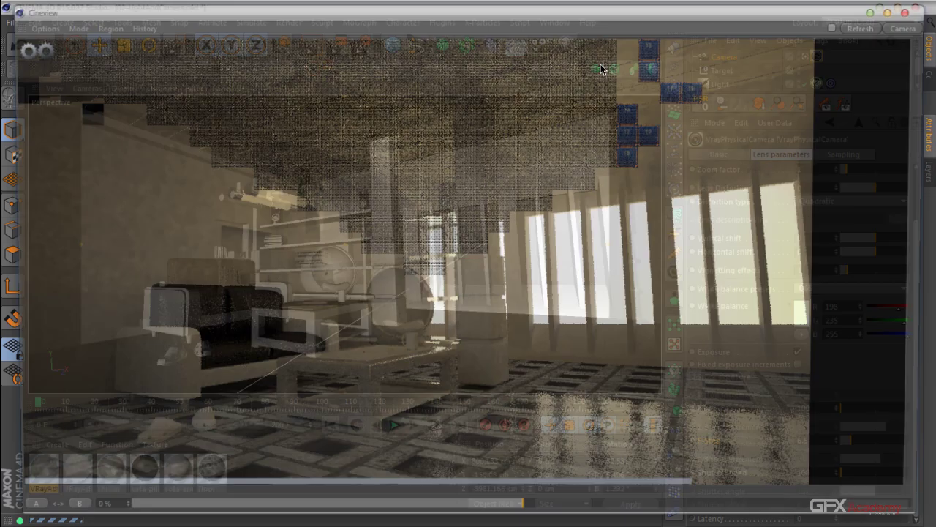
click(908, 26)
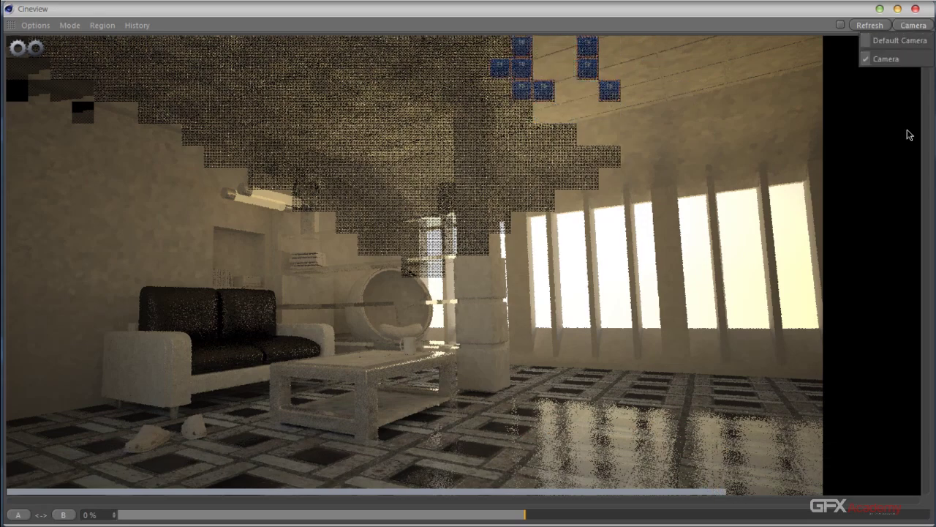
click(884, 59)
click(863, 26)
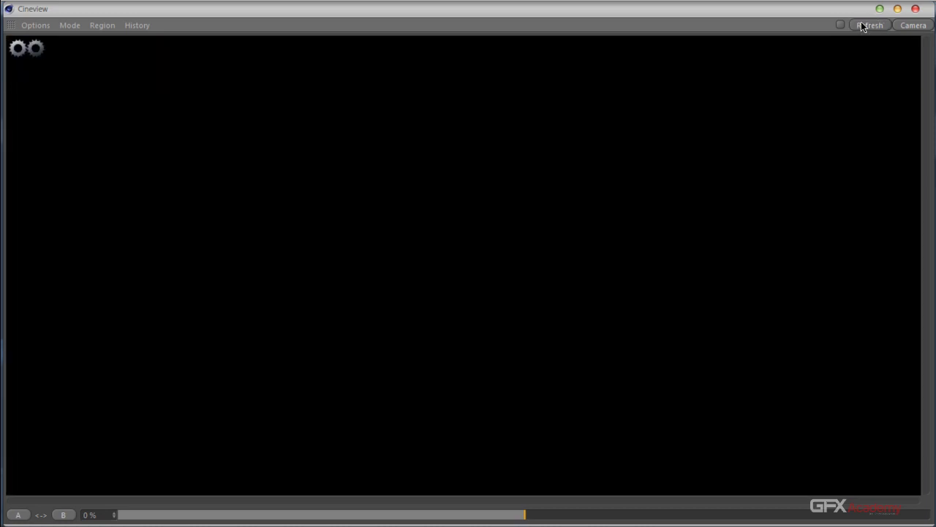